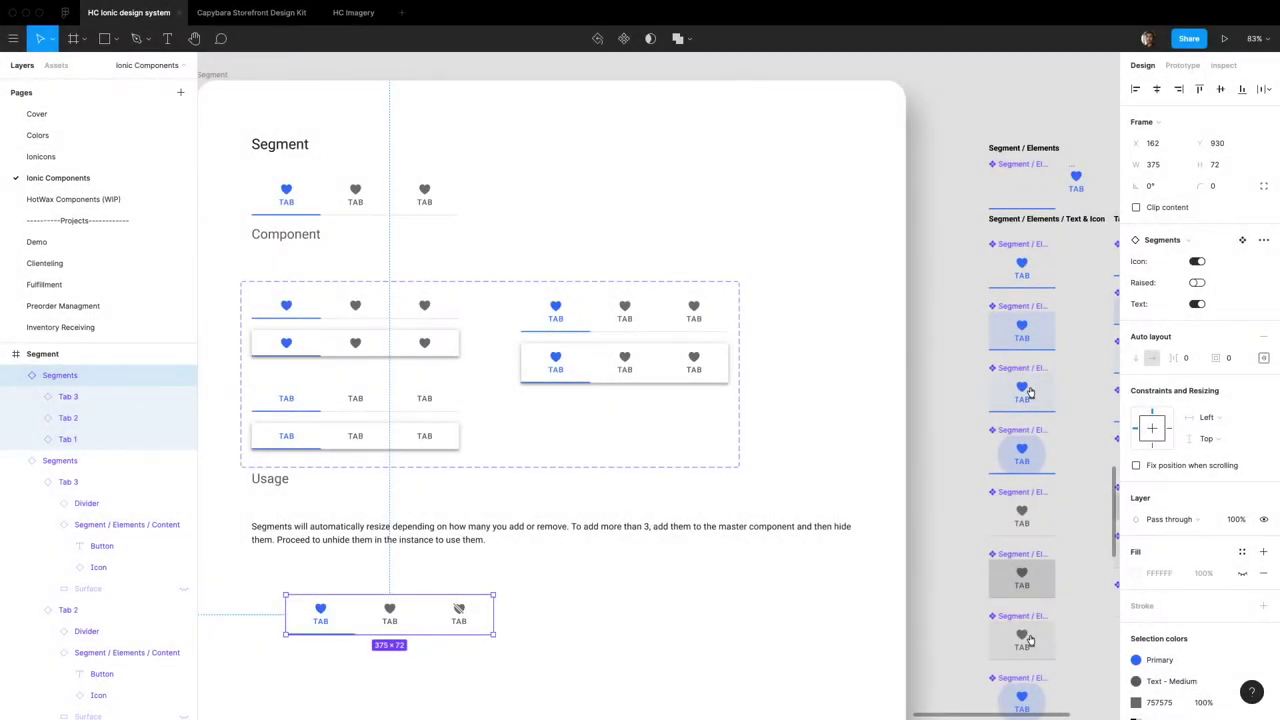
Toggle the segment instance's tab labels off and on, ending with the TAB labels shown
{"action": "scroll", "coordinate": [786, 589], "scroll_direction": "down", "scroll_amount": 5}
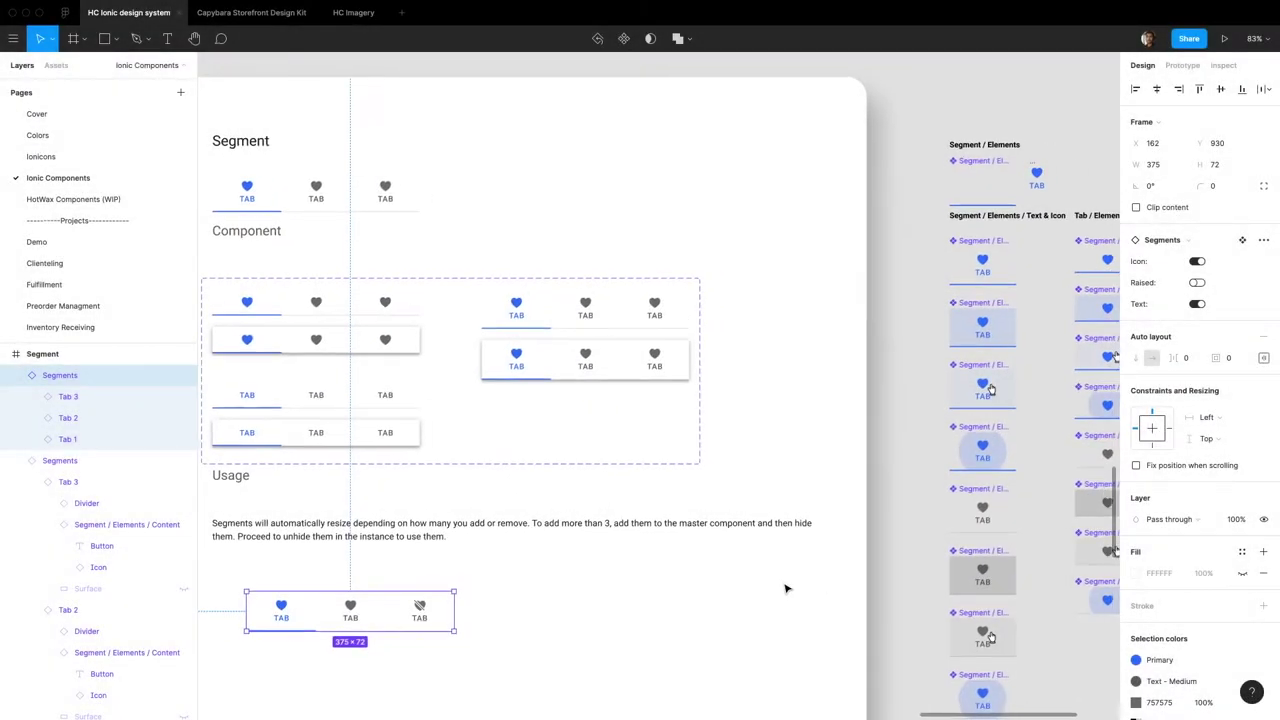
{"action": "scroll", "coordinate": [776, 588], "scroll_direction": "down", "scroll_amount": 2}
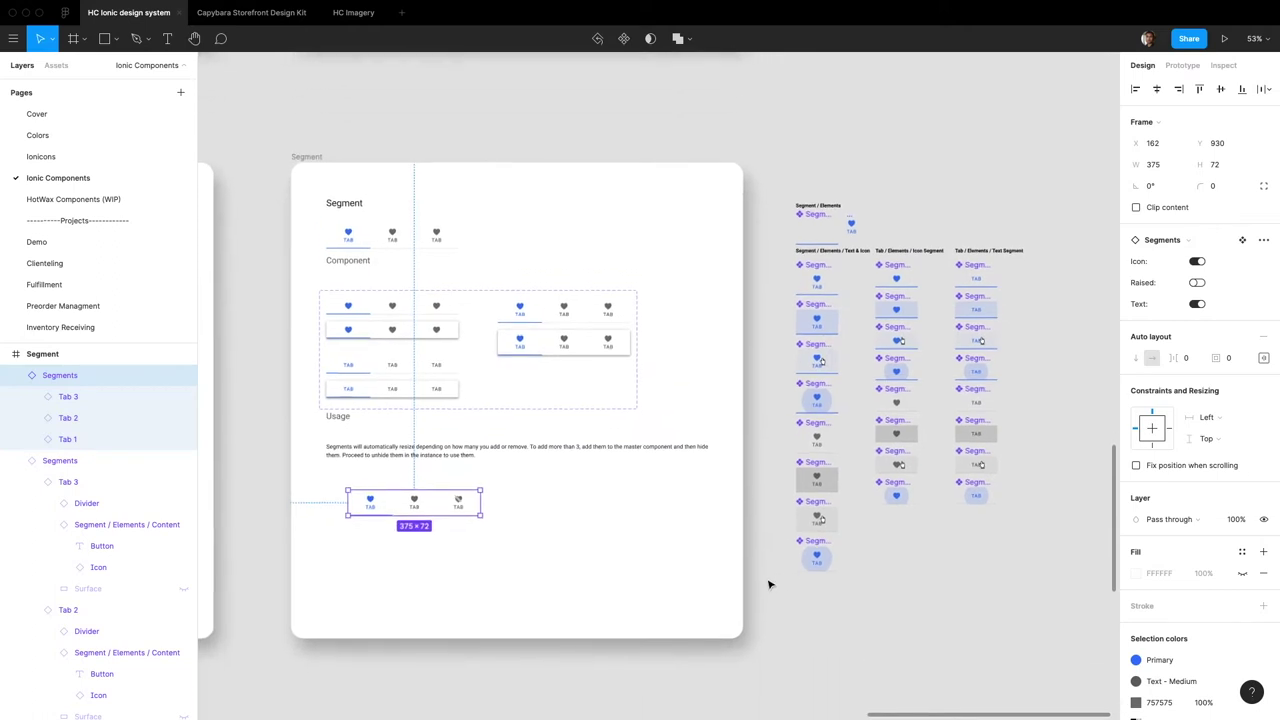
{"action": "scroll", "coordinate": [284, 206], "scroll_direction": "right", "scroll_amount": 2}
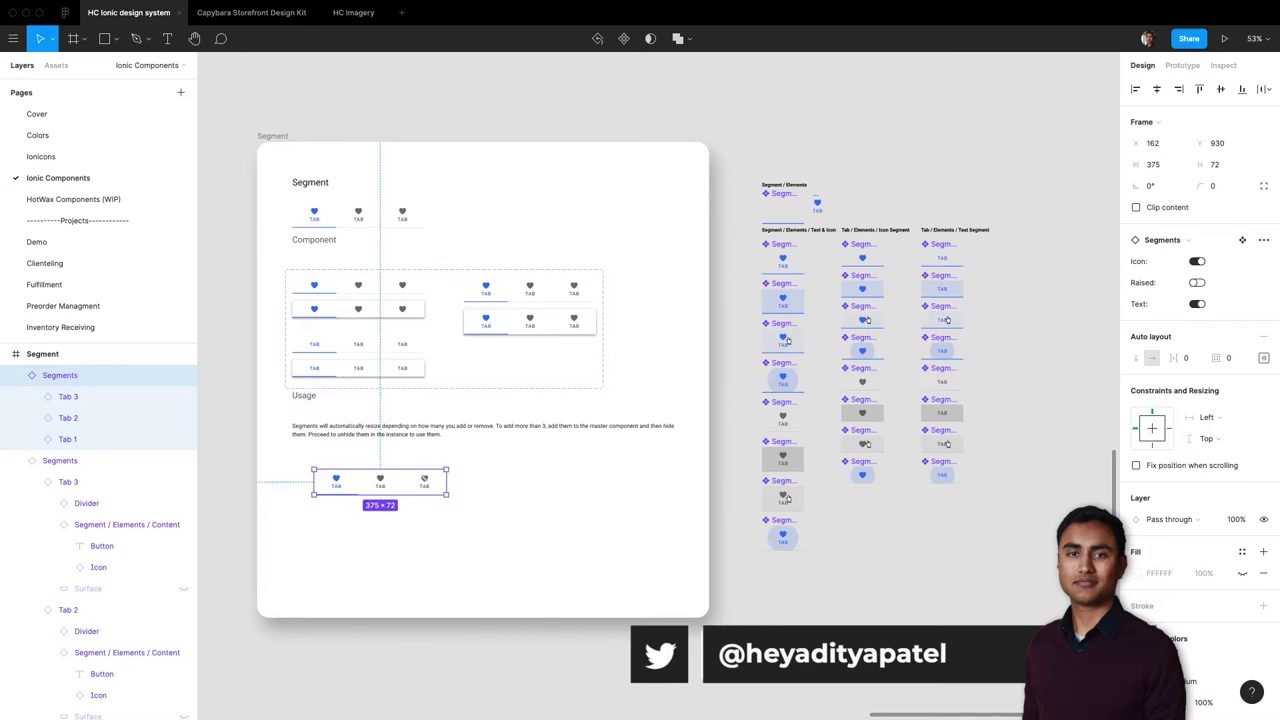
{"action": "scroll", "coordinate": [363, 511], "scroll_direction": "up", "scroll_amount": 3}
{"action": "scroll", "coordinate": [363, 511], "scroll_direction": "up", "scroll_amount": 3}
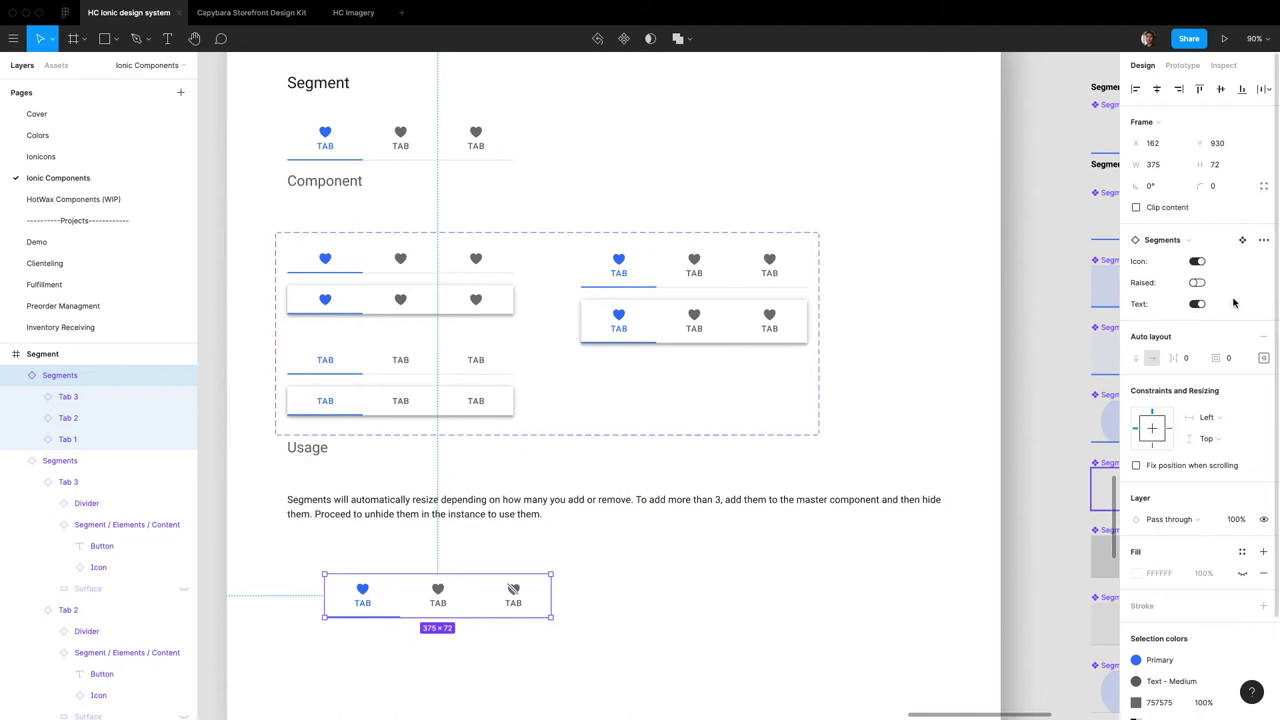
{"action": "left_click", "coordinate": [1195, 305]}
{"action": "left_click", "coordinate": [1195, 305]}
{"action": "left_click", "coordinate": [1195, 305]}
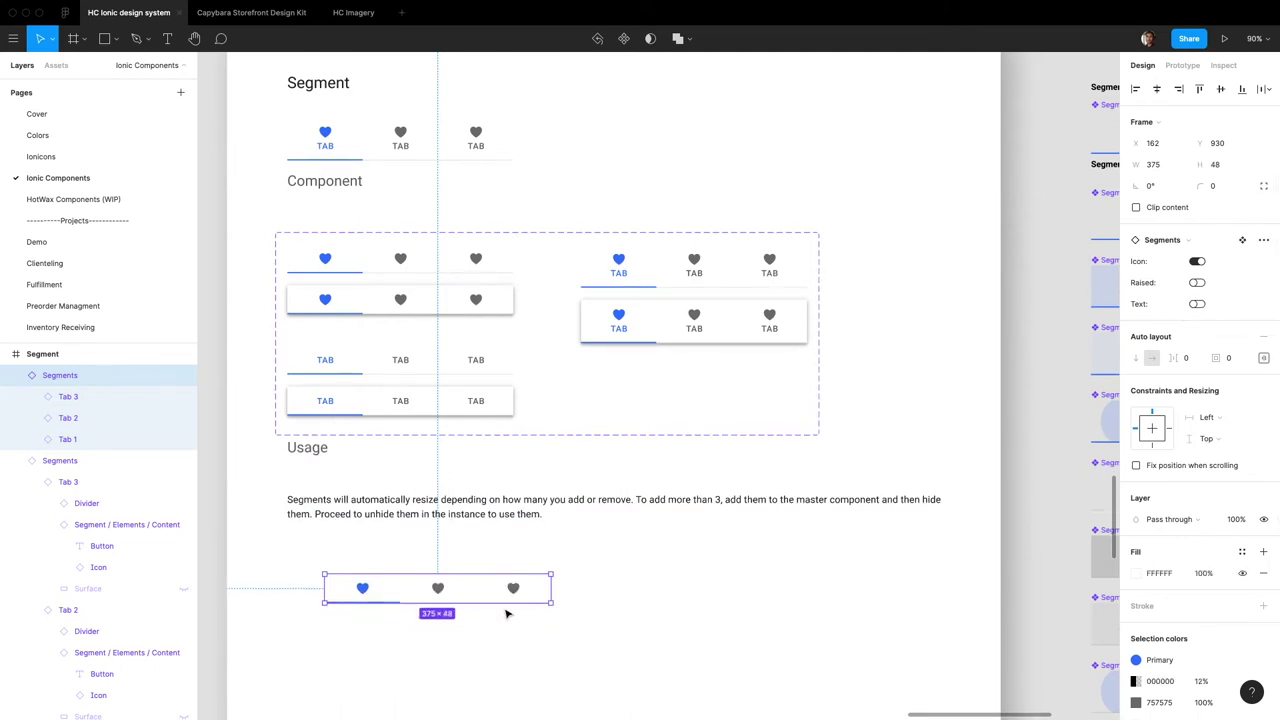
{"action": "left_click", "coordinate": [1197, 305]}
{"action": "left_click", "coordinate": [1197, 305]}
{"action": "left_click", "coordinate": [1197, 305]}
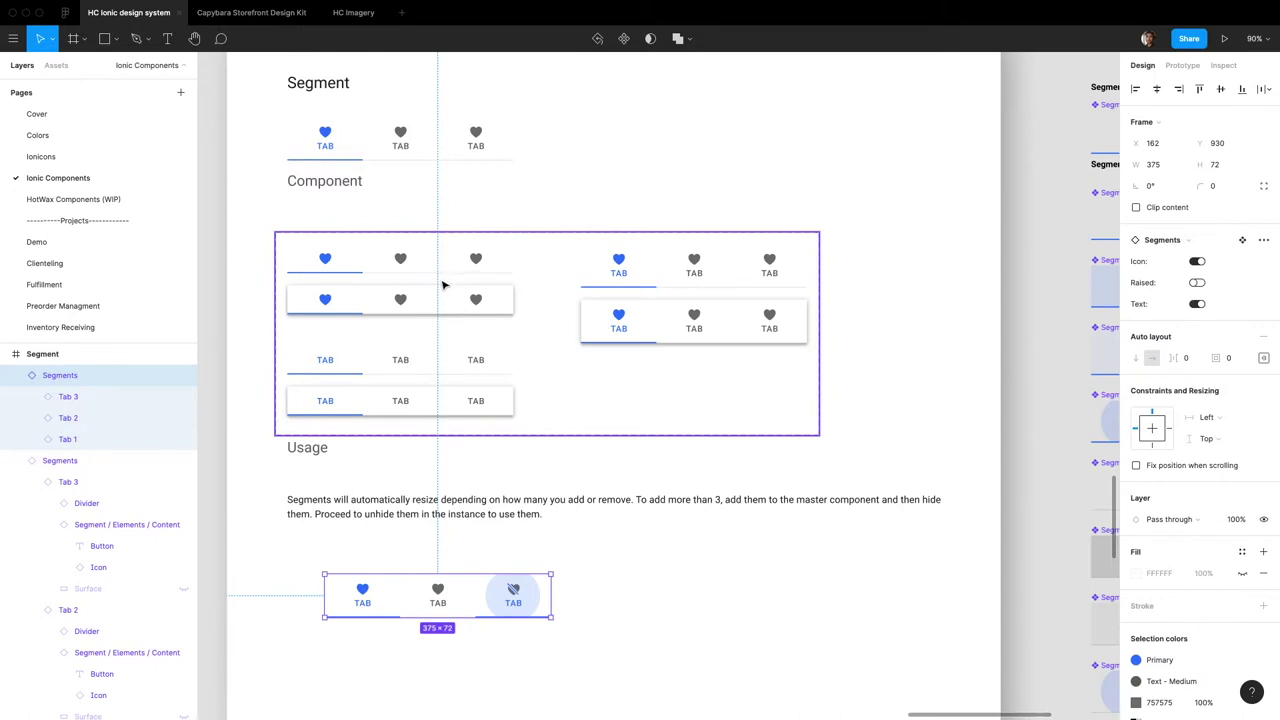
Select the master Segment component, its Segment / Elements / Indicator frame and heart-and-TAB content
{"action": "left_click", "coordinate": [402, 138]}
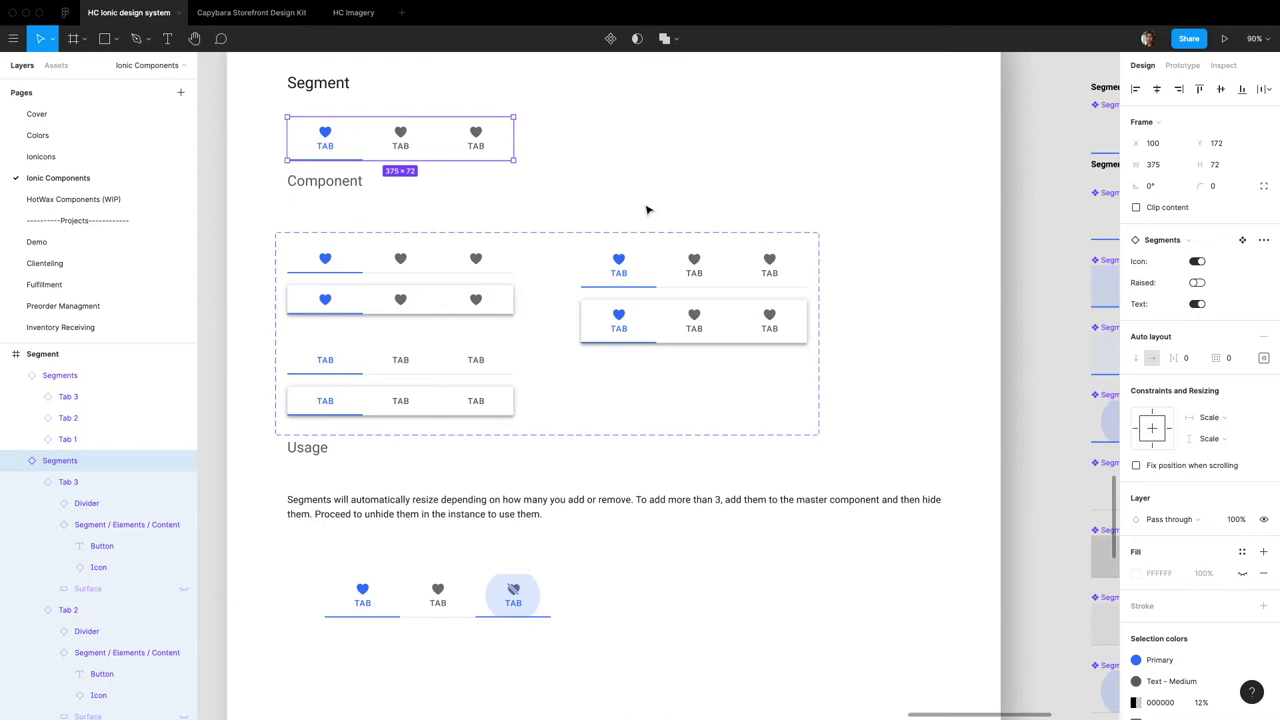
{"action": "scroll", "coordinate": [416, 291], "scroll_direction": "down", "scroll_amount": 3}
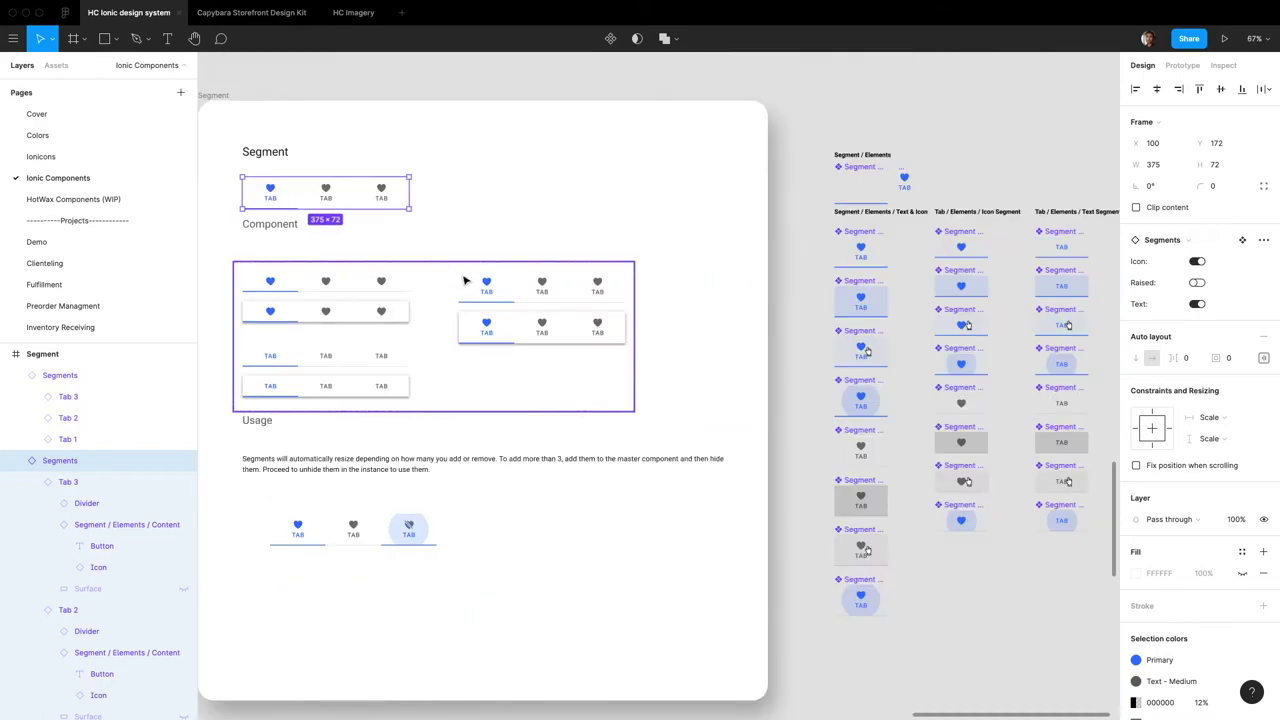
{"action": "scroll", "coordinate": [464, 281], "scroll_direction": "up", "scroll_amount": 5}
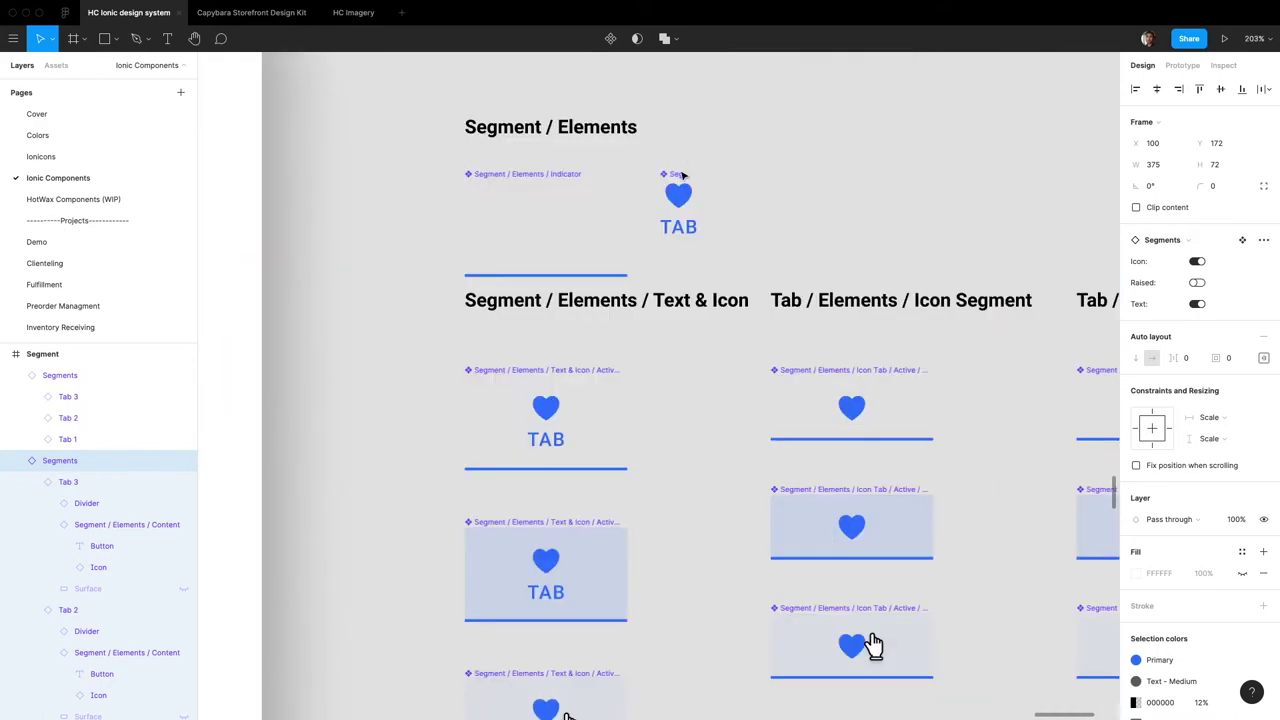
{"action": "scroll", "coordinate": [597, 157], "scroll_direction": "down", "scroll_amount": 2}
{"action": "scroll", "coordinate": [579, 181], "scroll_direction": "down", "scroll_amount": 5}
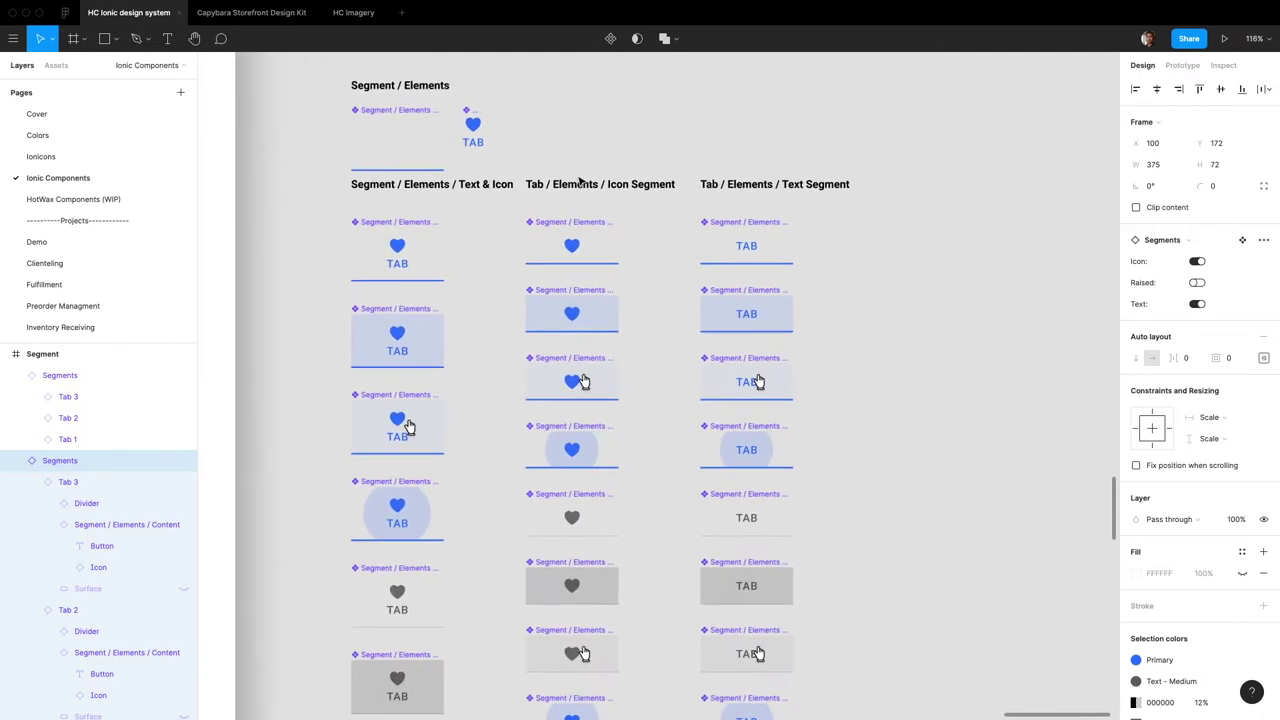
{"action": "scroll", "coordinate": [340, 240], "scroll_direction": "down", "scroll_amount": 3}
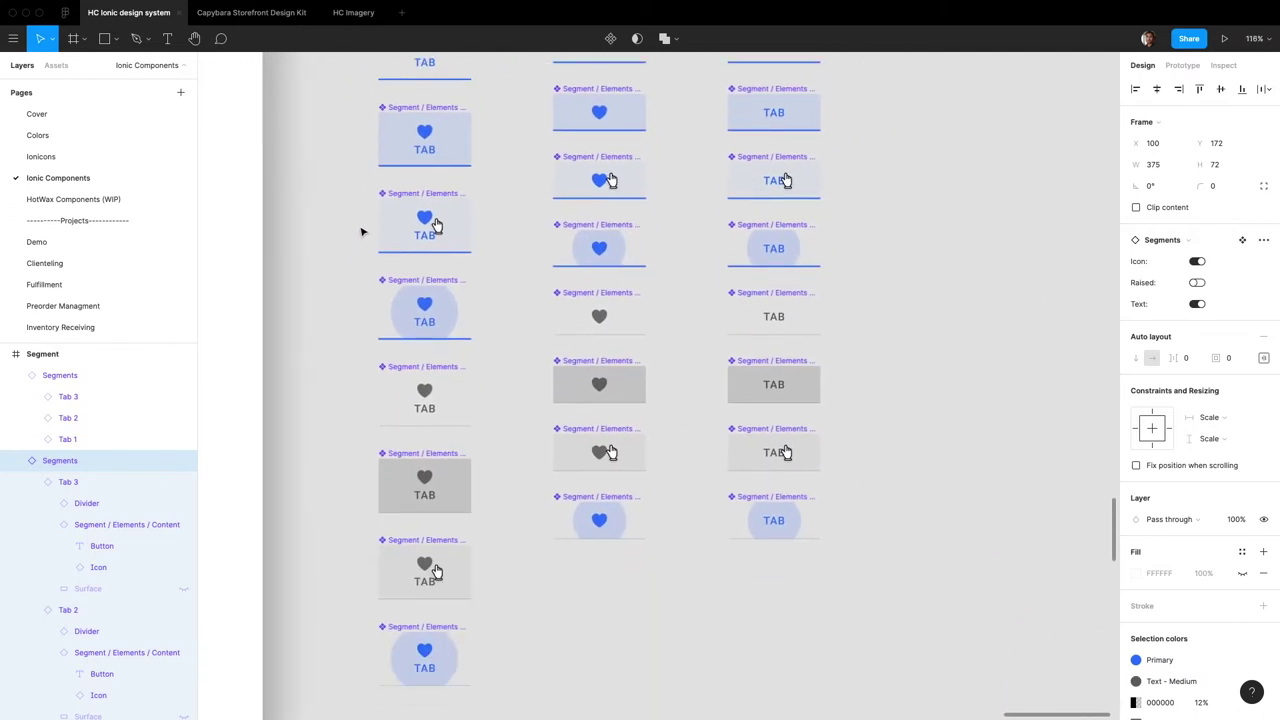
{"action": "scroll", "coordinate": [537, 200], "scroll_direction": "down", "scroll_amount": 3}
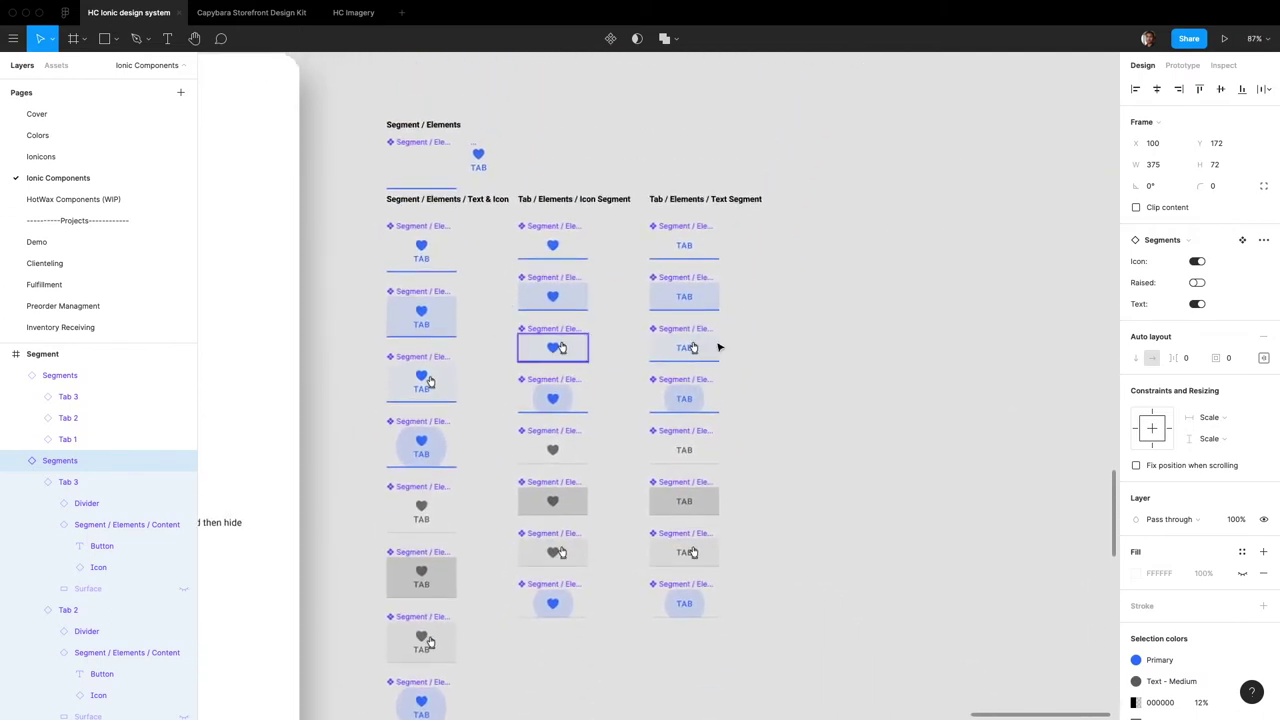
{"action": "scroll", "coordinate": [428, 152], "scroll_direction": "up", "scroll_amount": 3}
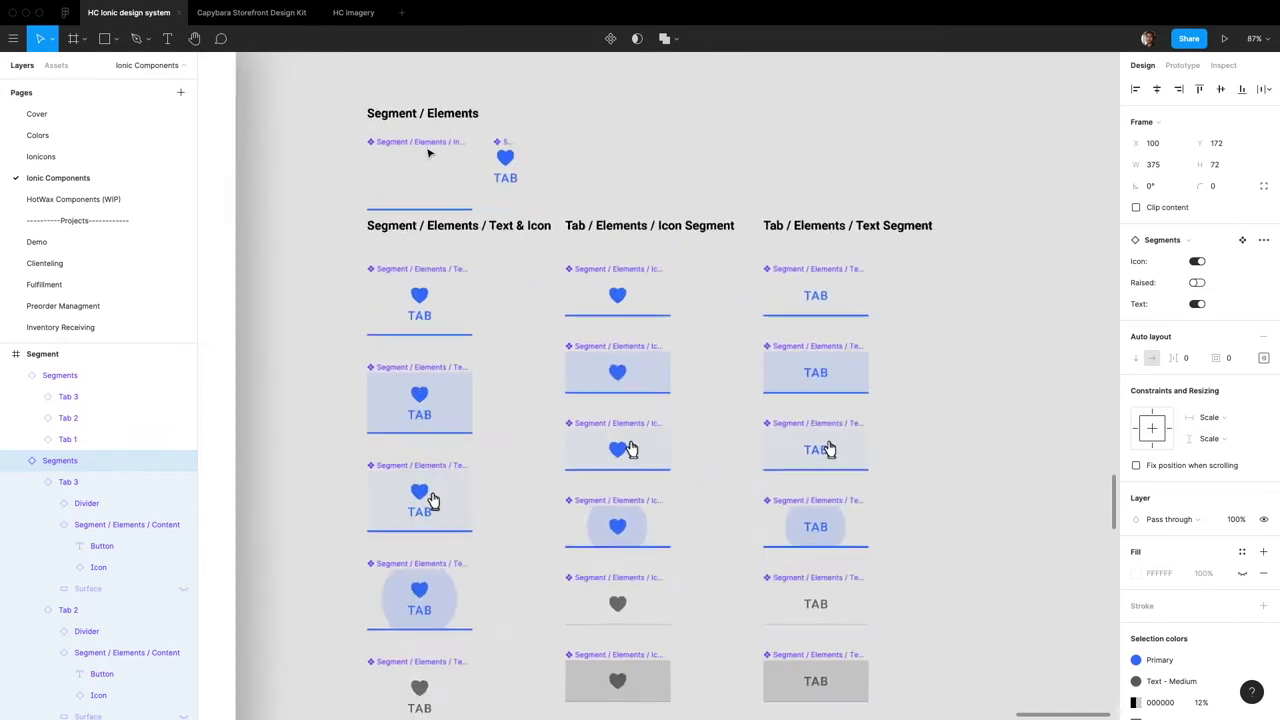
{"action": "scroll", "coordinate": [430, 150], "scroll_direction": "up", "scroll_amount": 2}
{"action": "left_click", "coordinate": [471, 163]}
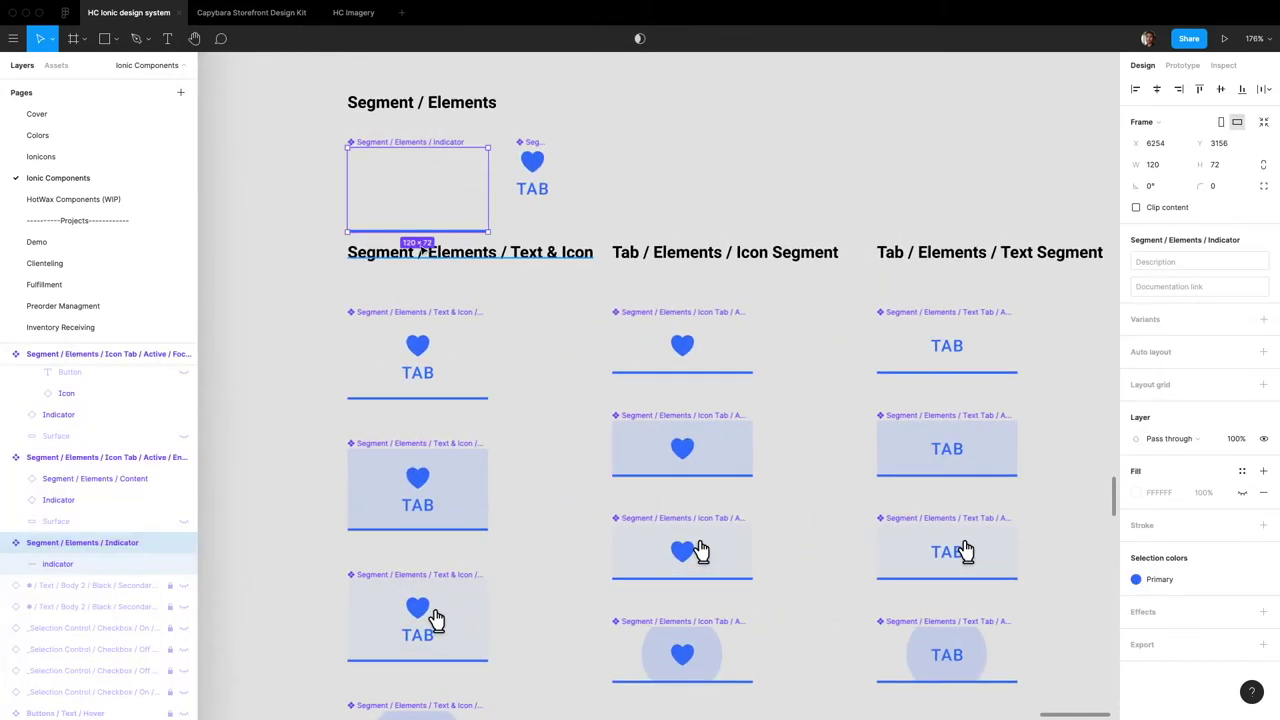
{"action": "left_click", "coordinate": [522, 178]}
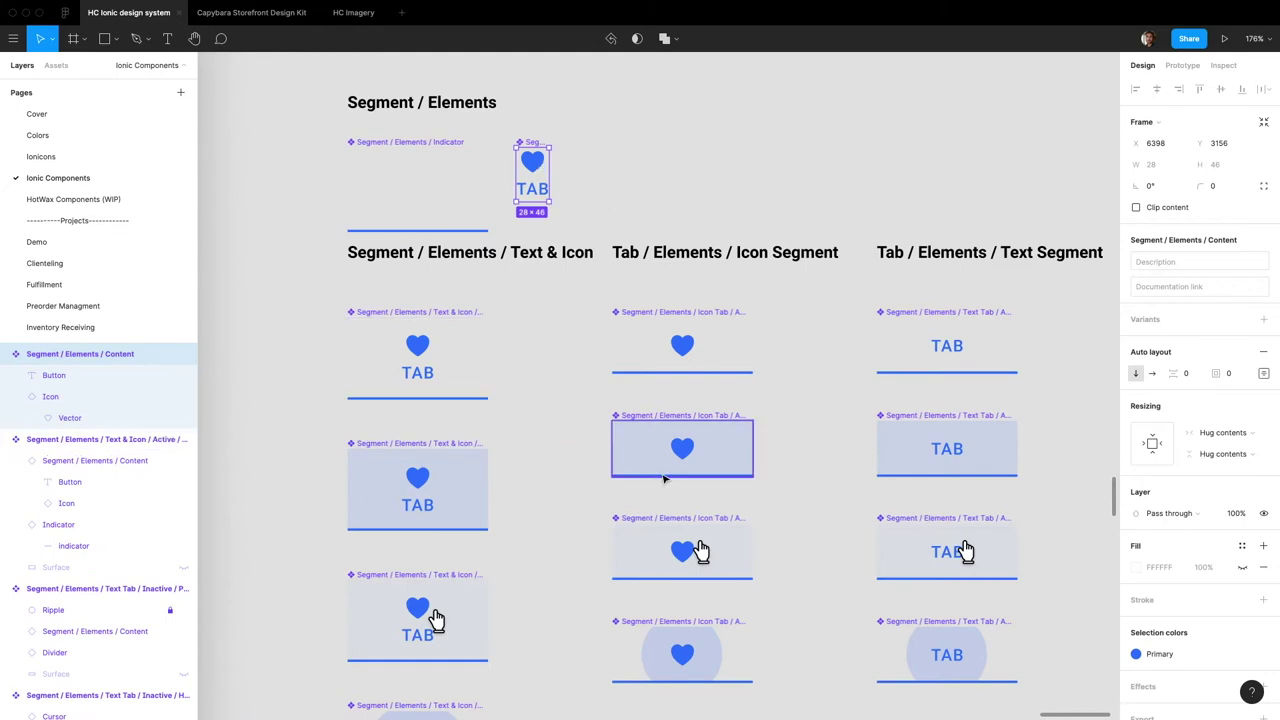
Inspect the text tab variants and their TAB text labels
{"action": "scroll", "coordinate": [682, 448], "scroll_direction": "down", "scroll_amount": 5}
{"action": "scroll", "coordinate": [682, 448], "scroll_direction": "right", "scroll_amount": 2}
{"action": "scroll", "coordinate": [774, 183], "scroll_direction": "up", "scroll_amount": 1}
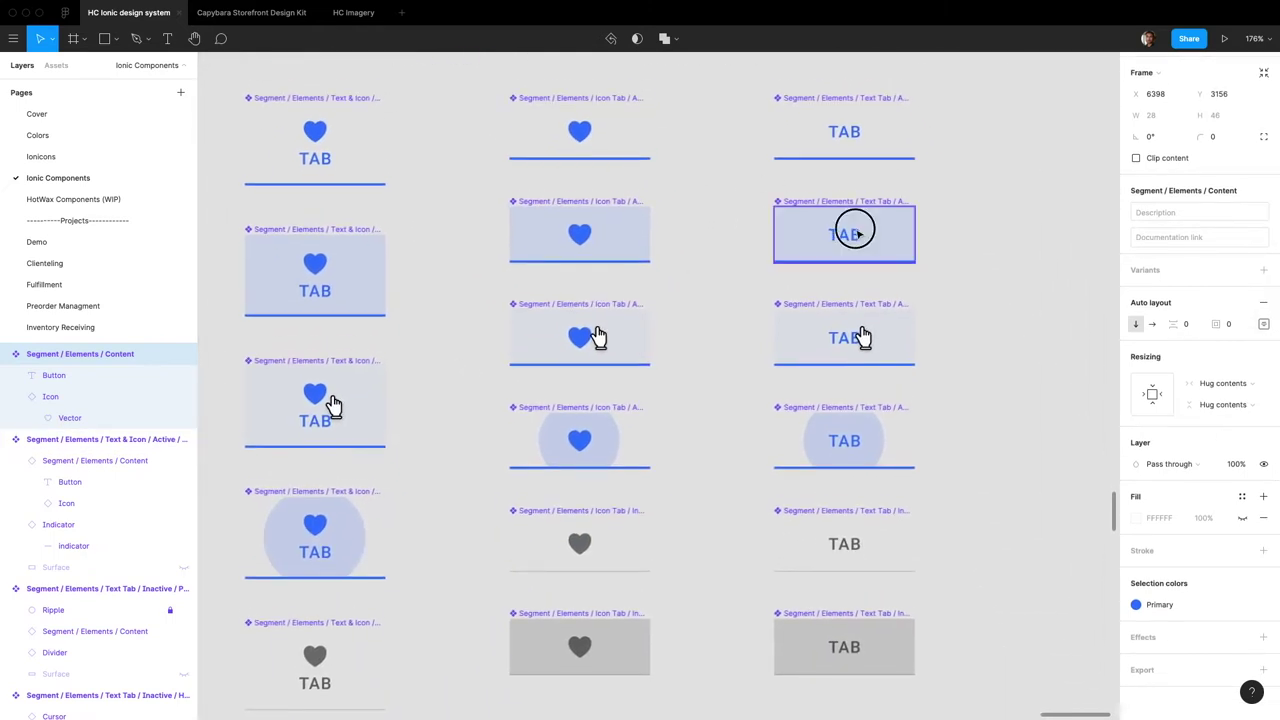
{"action": "left_click", "coordinate": [855, 236]}
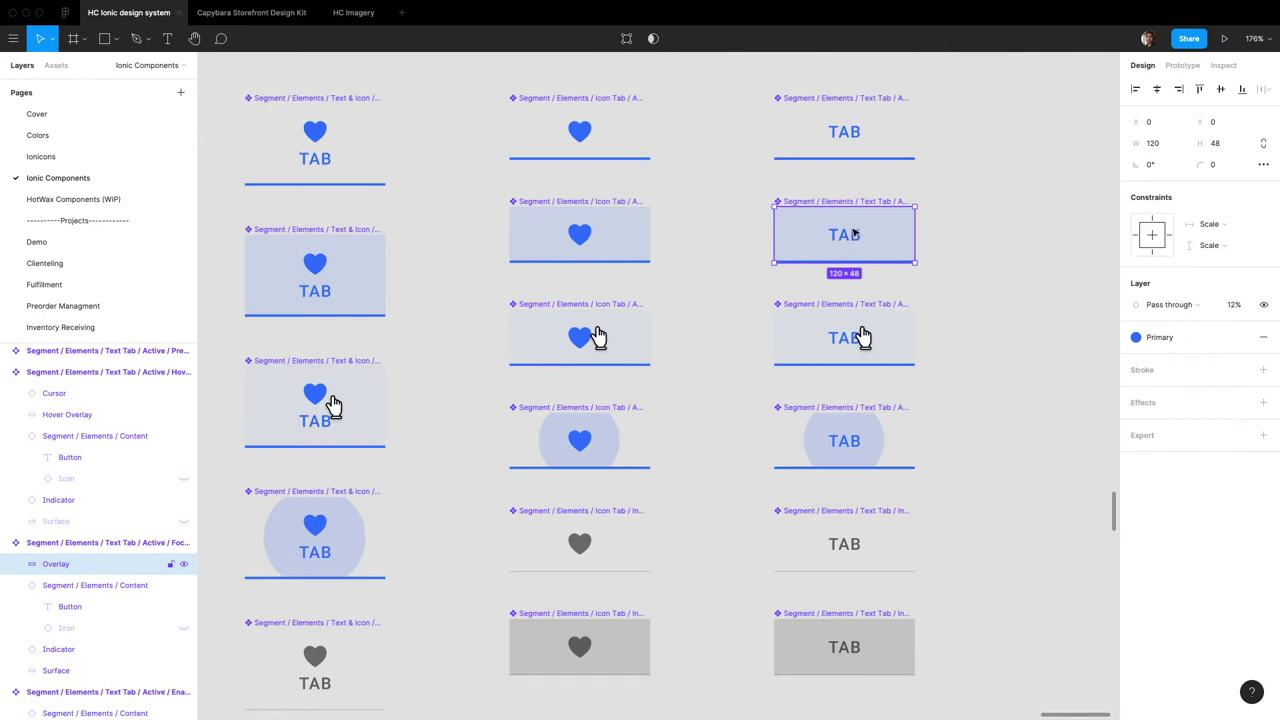
{"action": "left_click", "coordinate": [845, 134]}
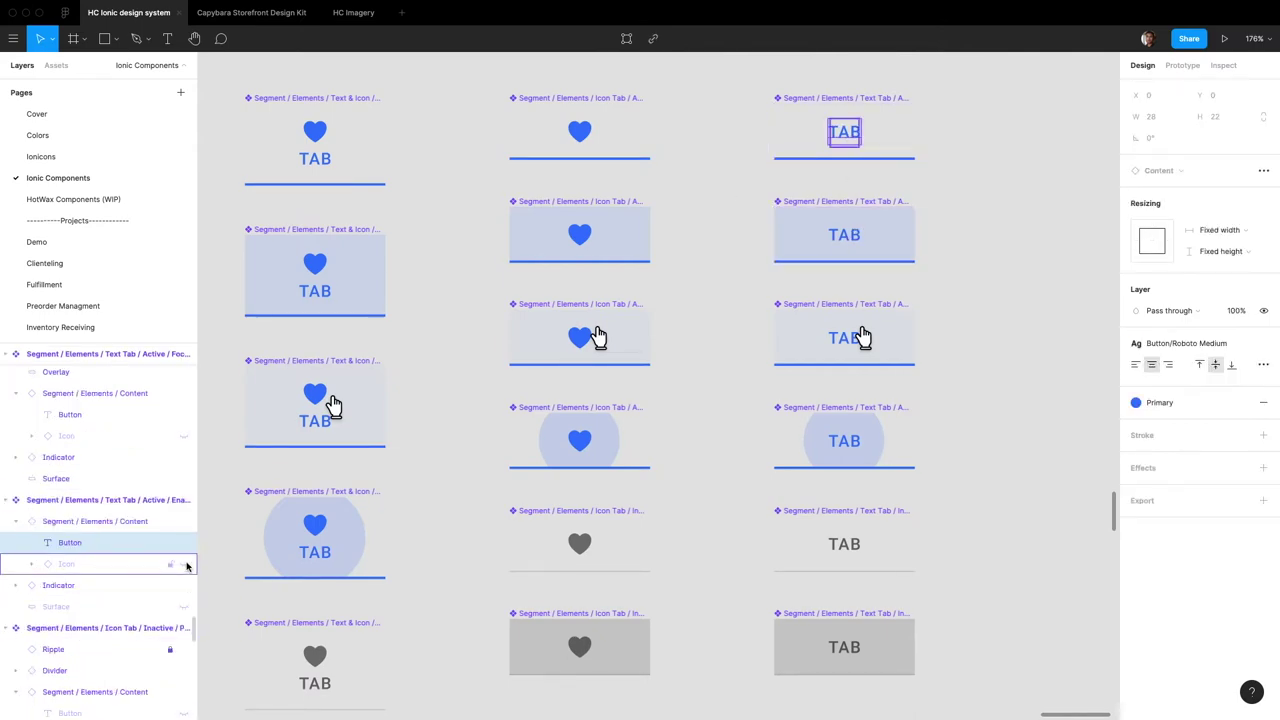
{"action": "left_click", "coordinate": [785, 252]}
{"action": "scroll", "coordinate": [750, 280], "scroll_direction": "up", "scroll_amount": 5}
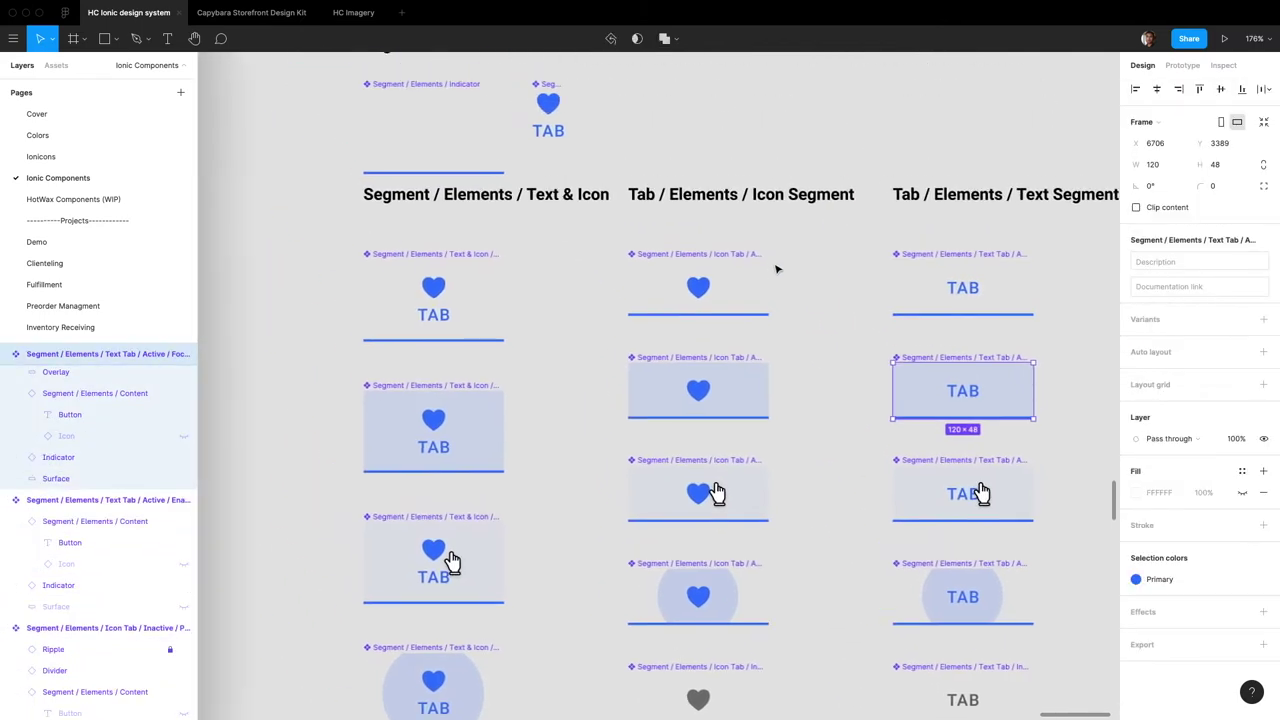
{"action": "scroll", "coordinate": [732, 300], "scroll_direction": "down", "scroll_amount": 10}
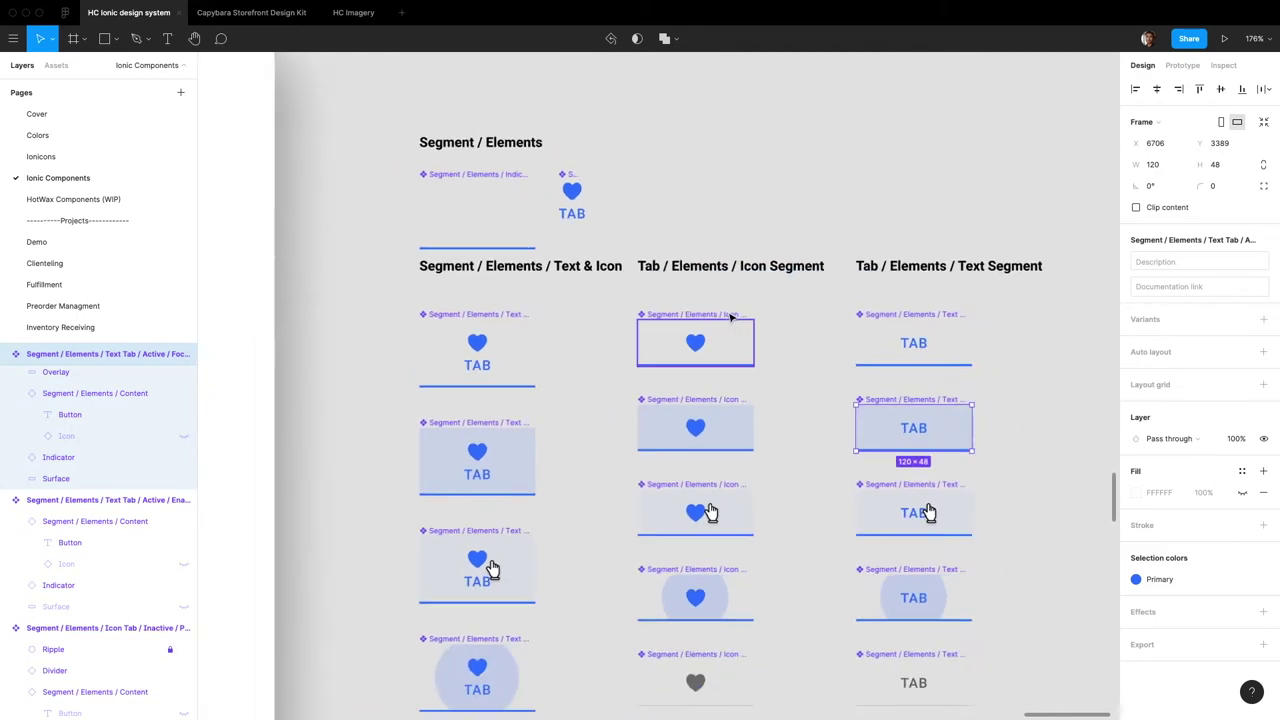
{"action": "scroll", "coordinate": [697, 342], "scroll_direction": "down", "scroll_amount": 3}
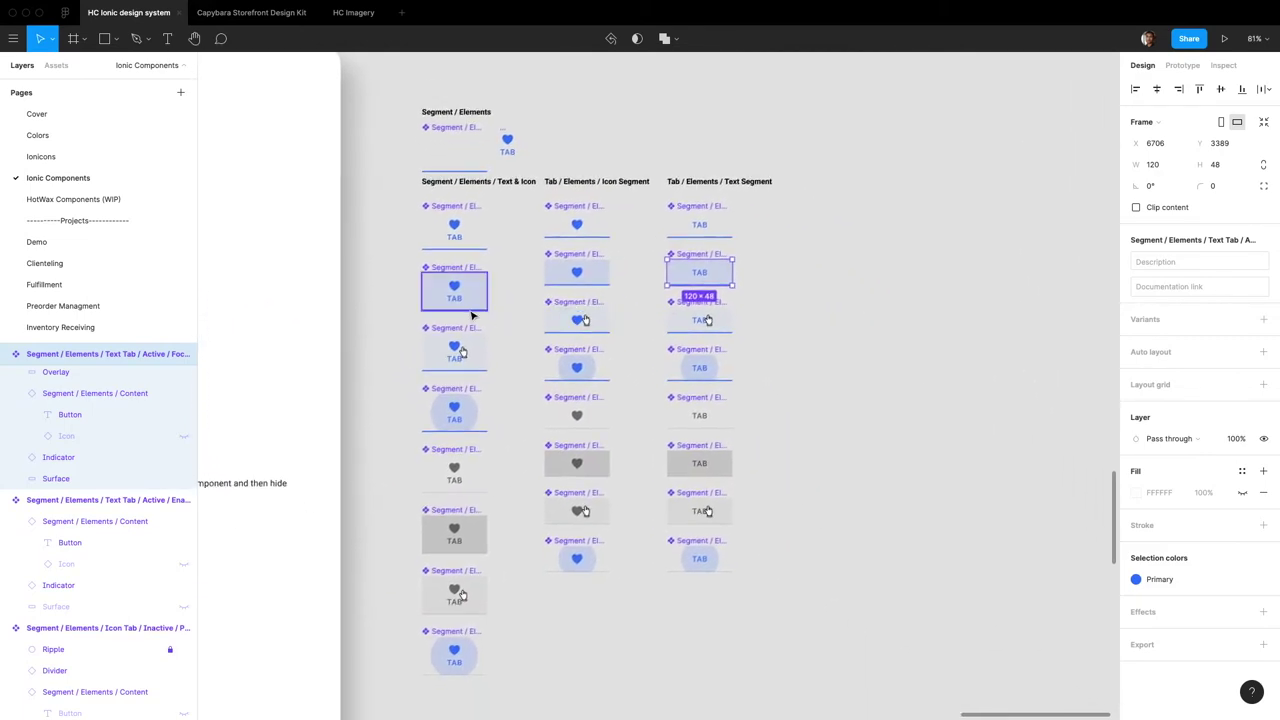
Review the blue and grey tab variants, then open the Material Components (Backup) file
{"action": "left_click", "coordinate": [455, 470]}
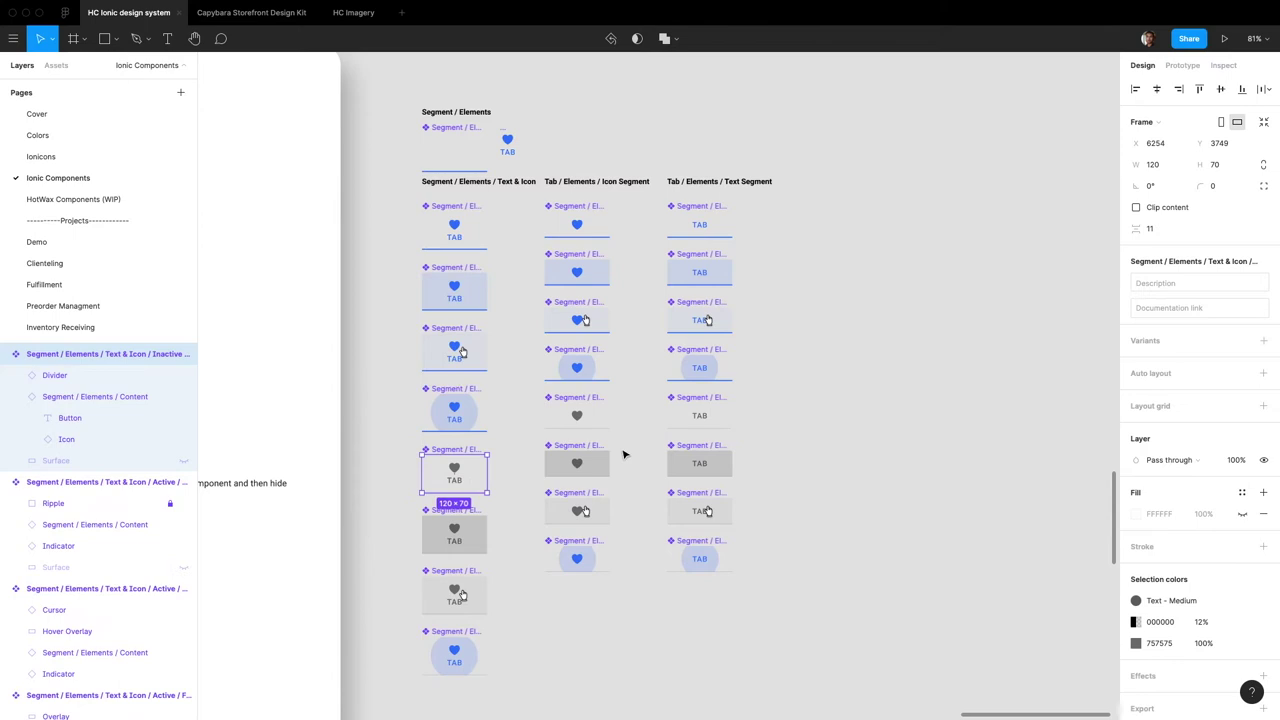
{"action": "left_click", "coordinate": [505, 237]}
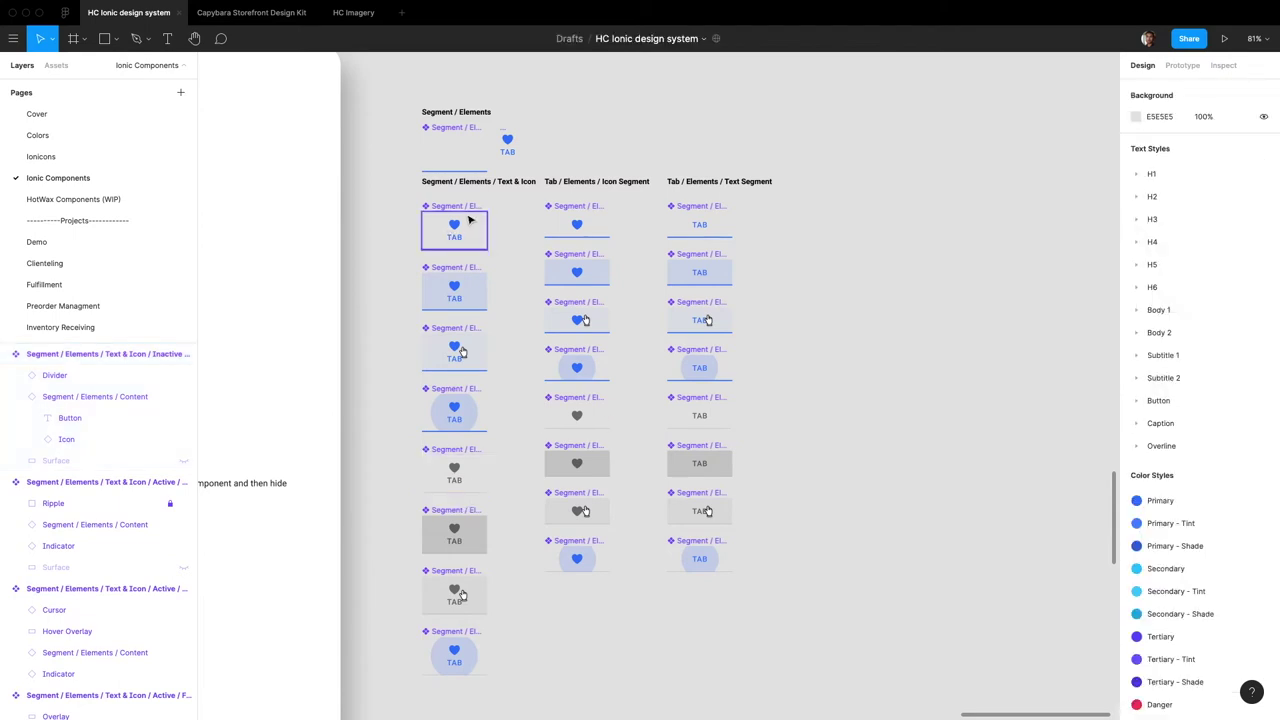
{"action": "left_click", "coordinate": [466, 224]}
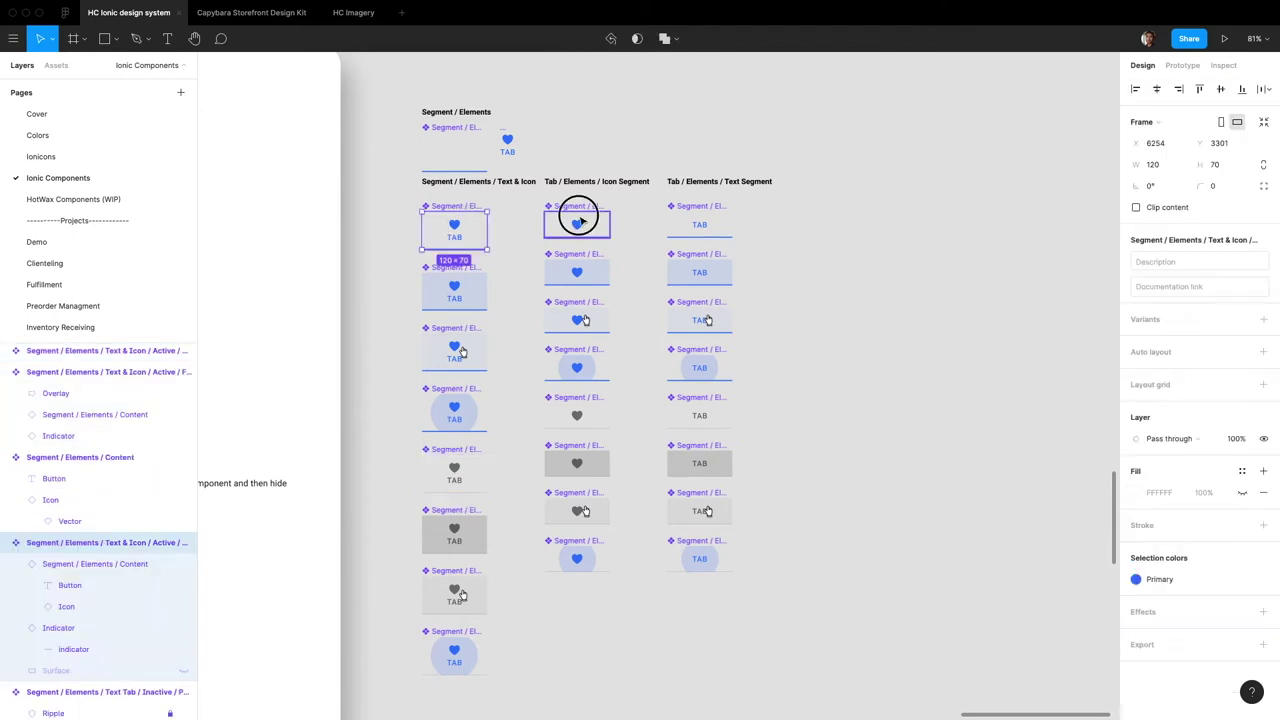
{"action": "left_click", "coordinate": [580, 218]}
{"action": "left_click", "coordinate": [722, 218]}
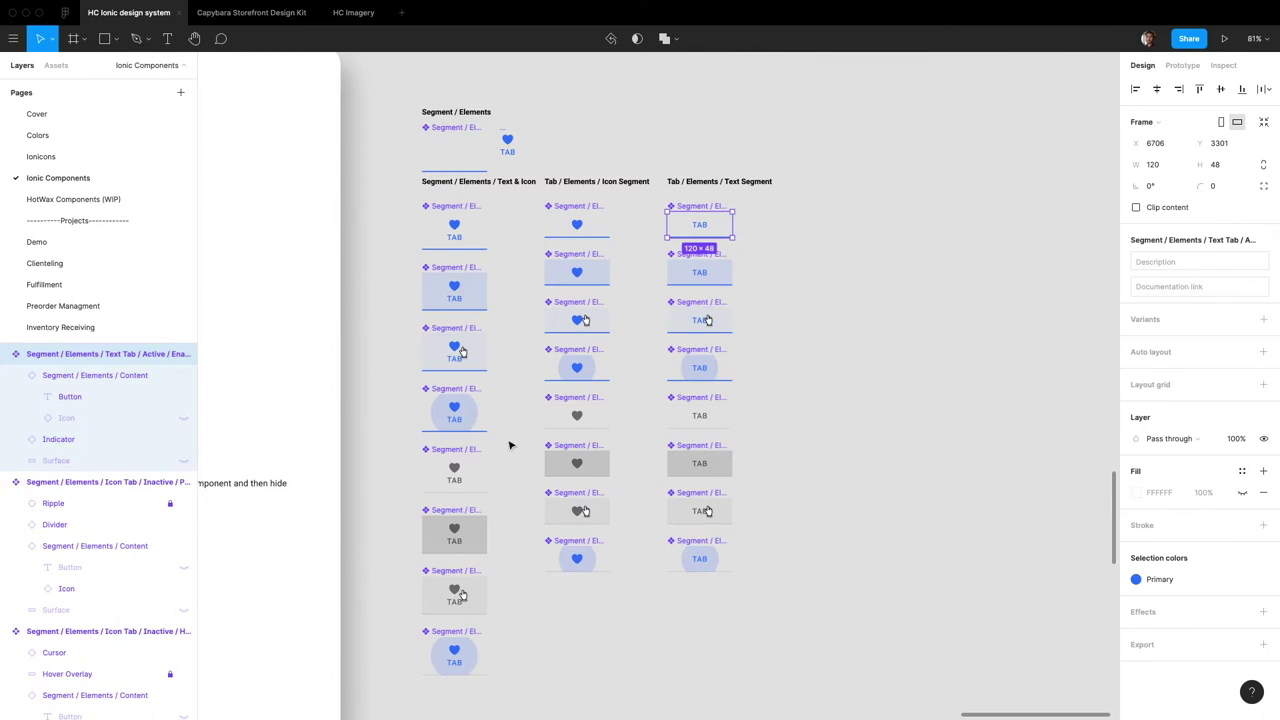
{"action": "left_click", "coordinate": [464, 485]}
{"action": "left_click", "coordinate": [600, 414]}
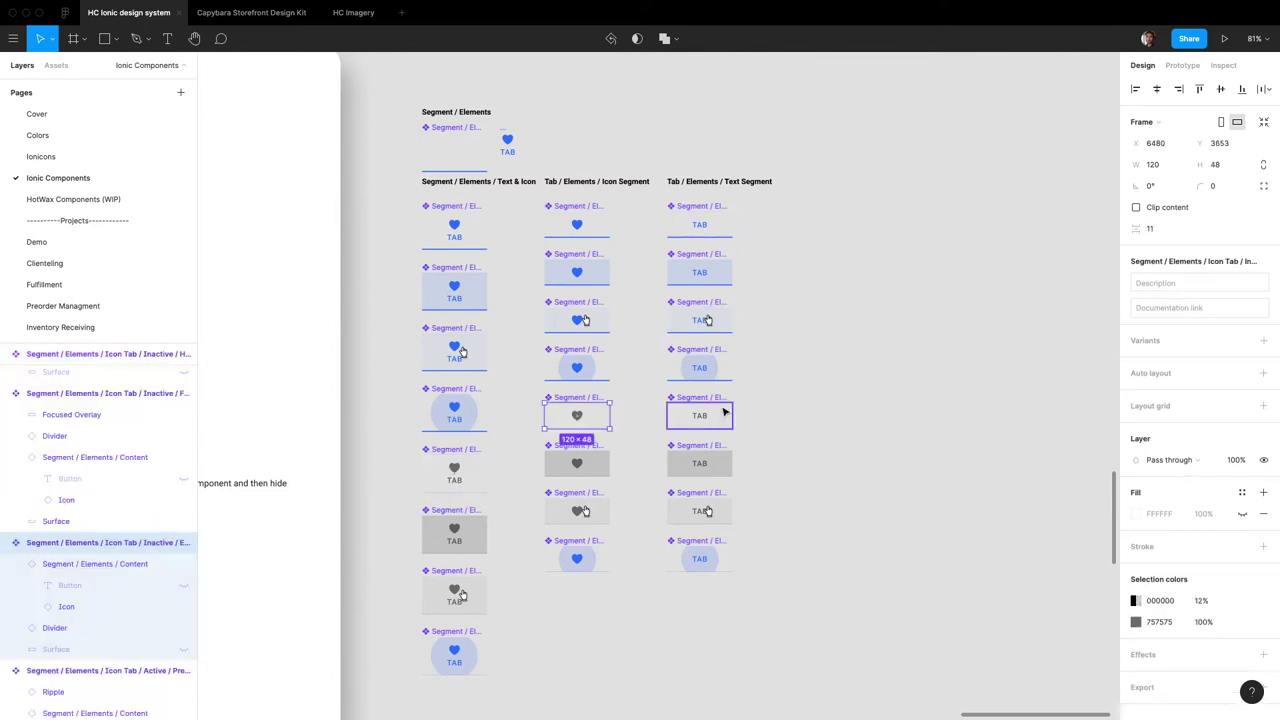
{"action": "left_click", "coordinate": [720, 410]}
{"action": "left_click", "coordinate": [810, 514]}
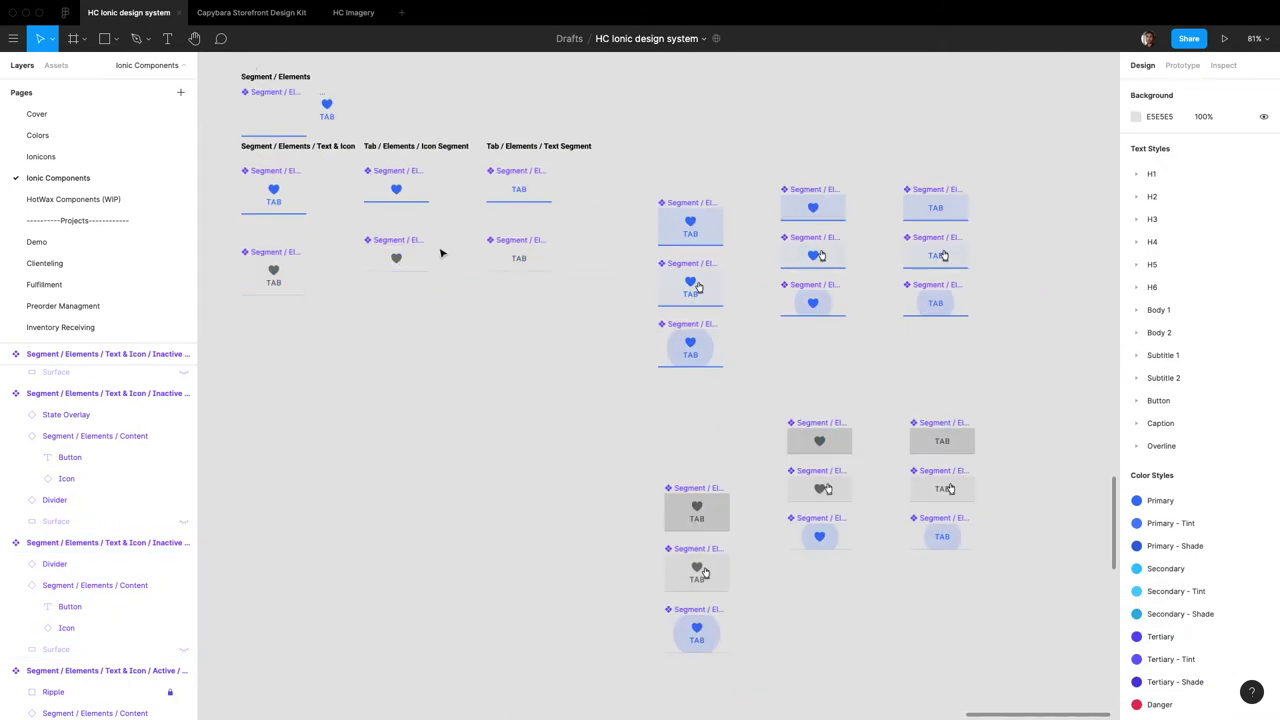
{"action": "left_click", "coordinate": [64, 12]}
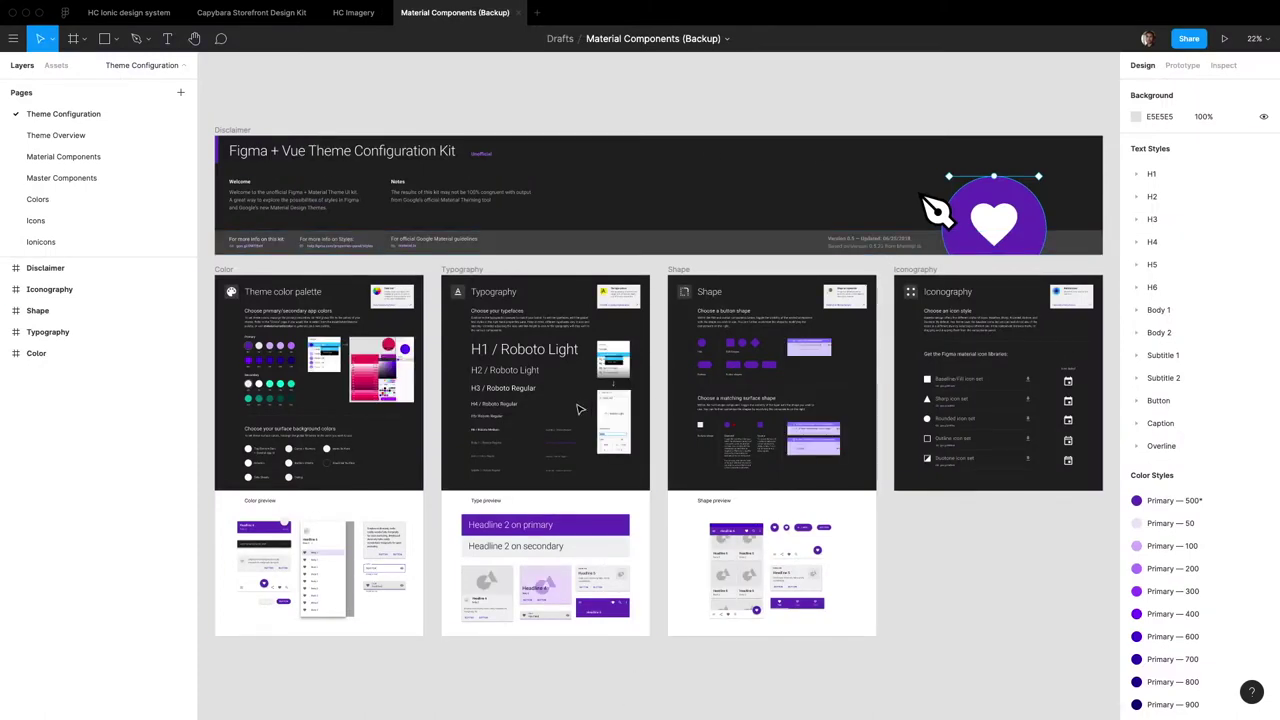
Check the fixed tabs' main component on Theme Configuration, then return to HC Ionic design system
{"action": "left_click", "coordinate": [64, 156]}
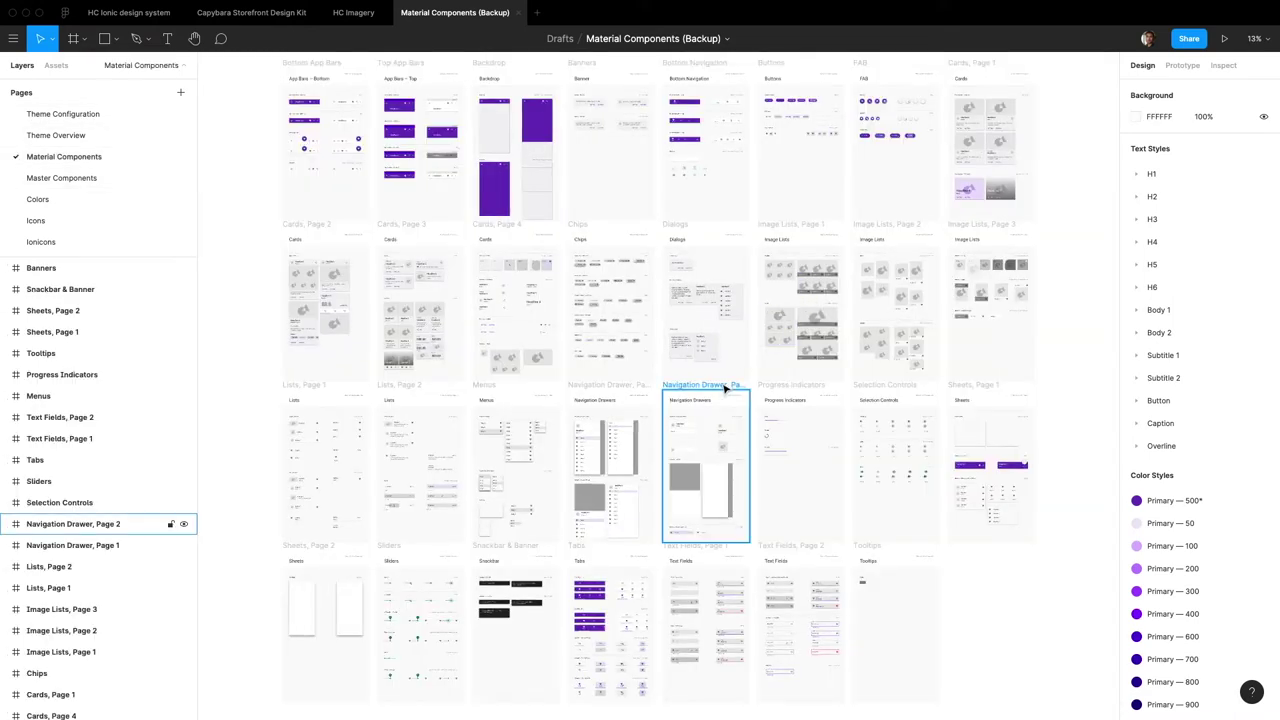
{"action": "left_click", "coordinate": [74, 114]}
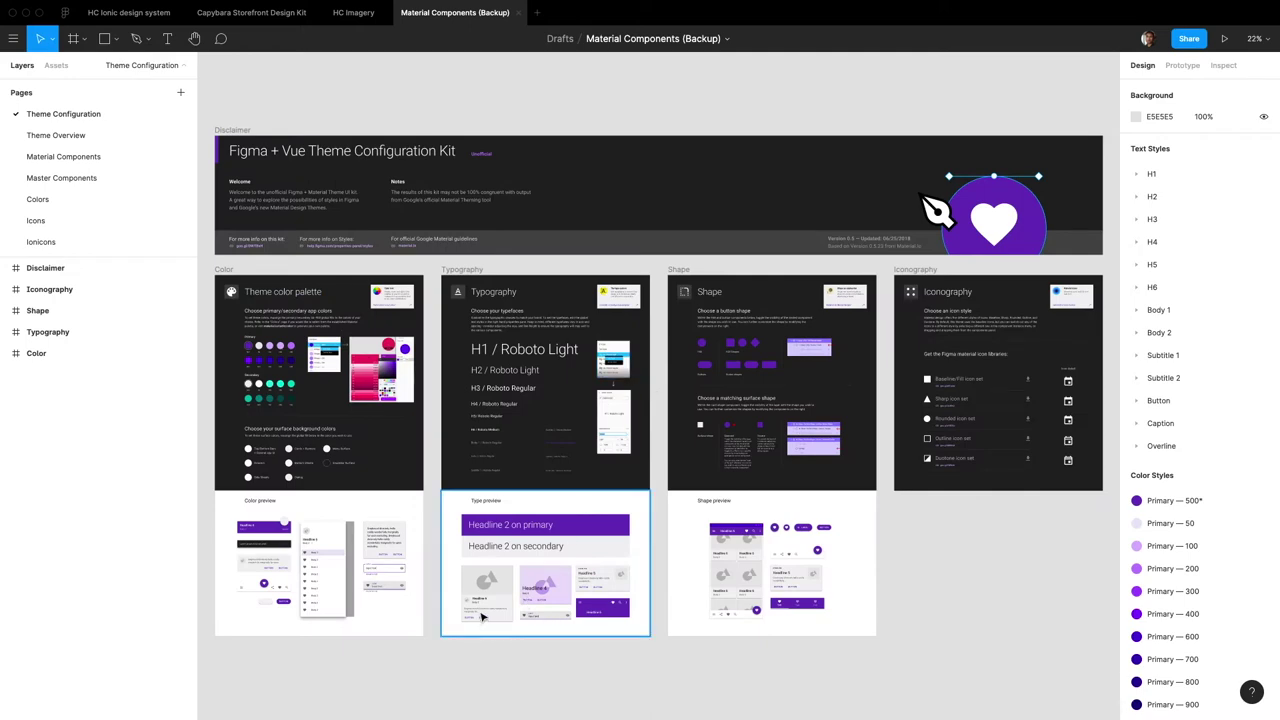
{"action": "scroll", "coordinate": [481, 617], "scroll_direction": "up", "scroll_amount": 5}
{"action": "left_click", "coordinate": [1190, 240]}
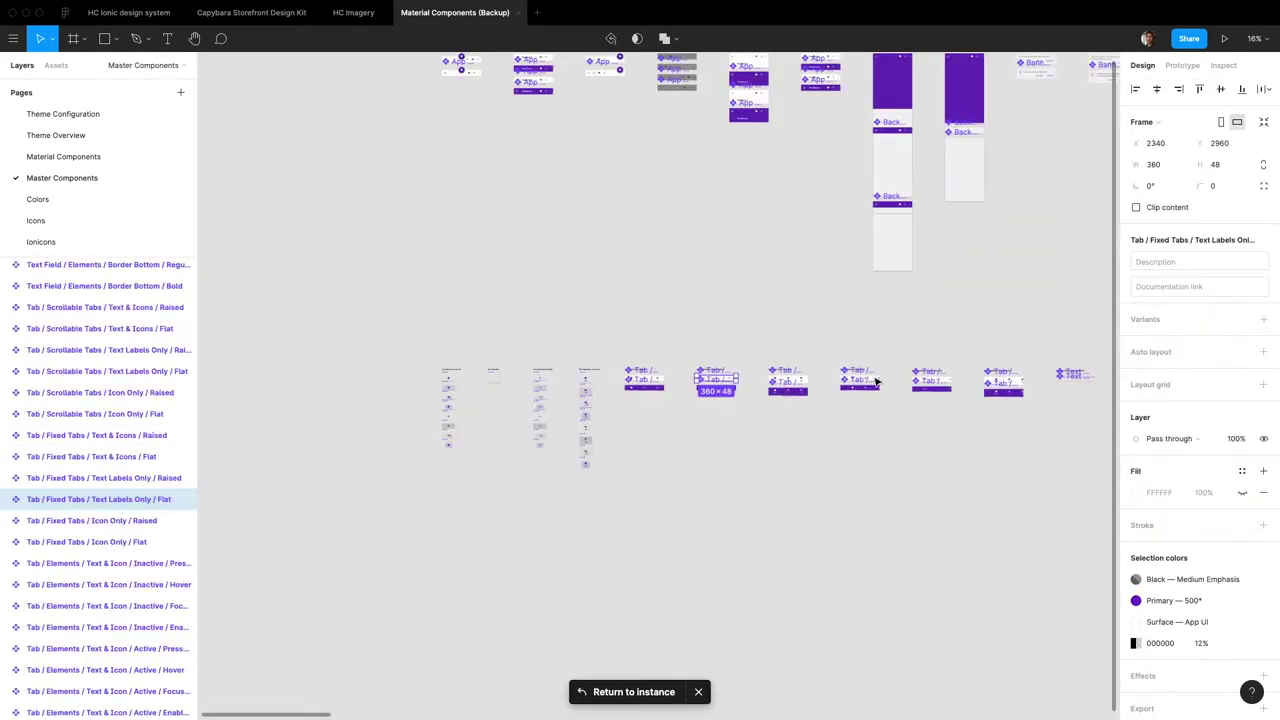
{"action": "scroll", "coordinate": [934, 406], "scroll_direction": "up", "scroll_amount": 5}
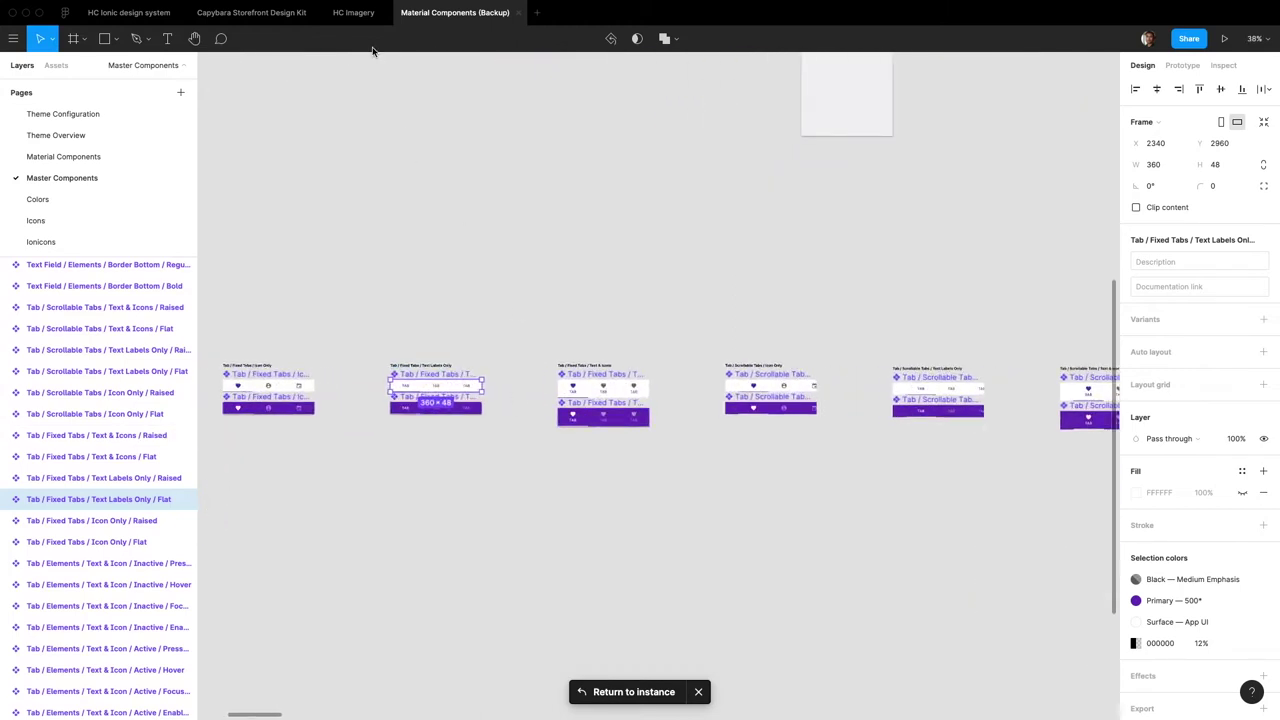
{"action": "left_click", "coordinate": [170, 12]}
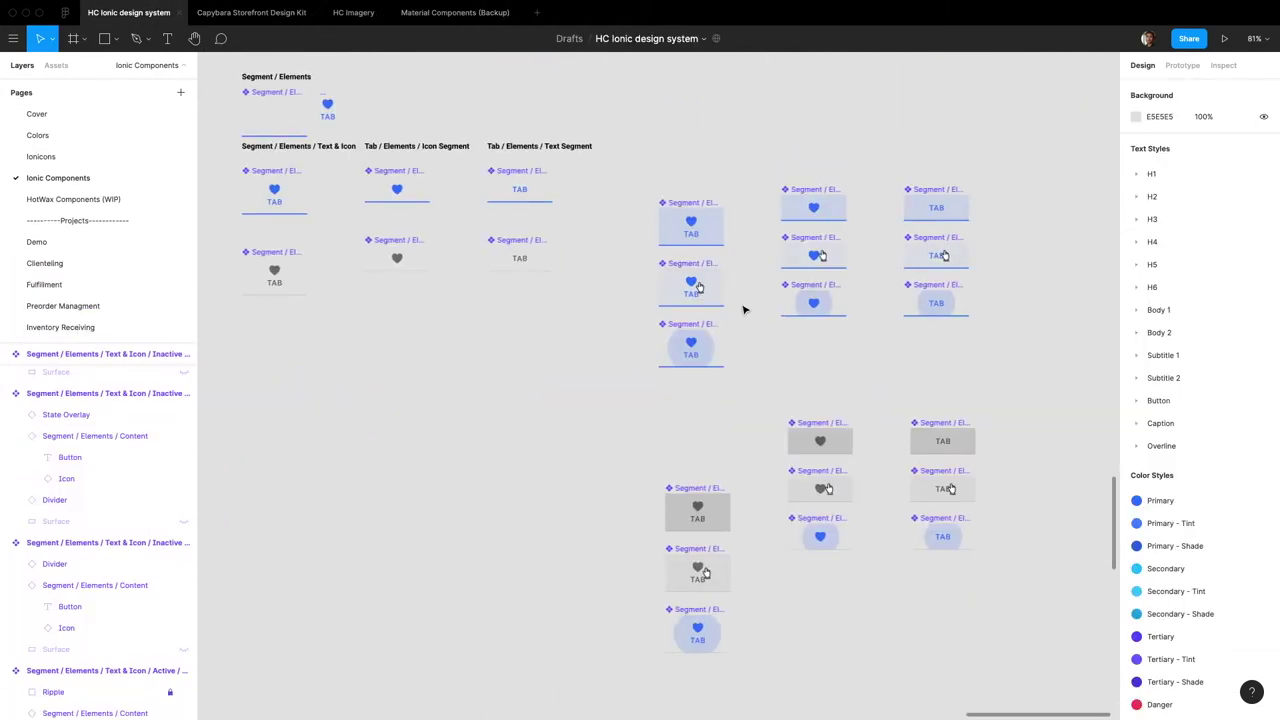
Duplicate the active Text & Icon tab and place the copy beside the Segment / Elements title
{"action": "scroll", "coordinate": [734, 311], "scroll_direction": "left", "scroll_amount": 3}
{"action": "scroll", "coordinate": [733, 314], "scroll_direction": "down", "scroll_amount": 4}
{"action": "scroll", "coordinate": [734, 314], "scroll_direction": "down", "scroll_amount": 2}
{"action": "scroll", "coordinate": [514, 234], "scroll_direction": "up", "scroll_amount": 6}
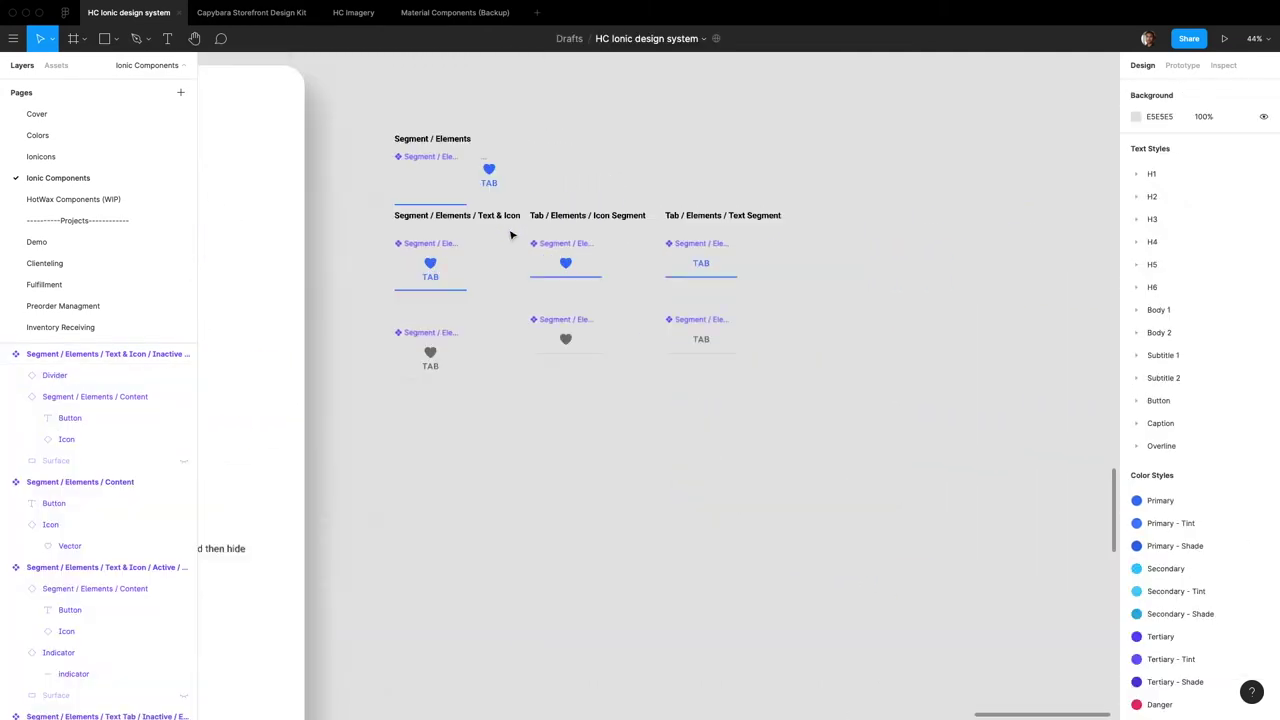
{"action": "left_click", "coordinate": [381, 314]}
{"action": "key", "text": "super+d"}
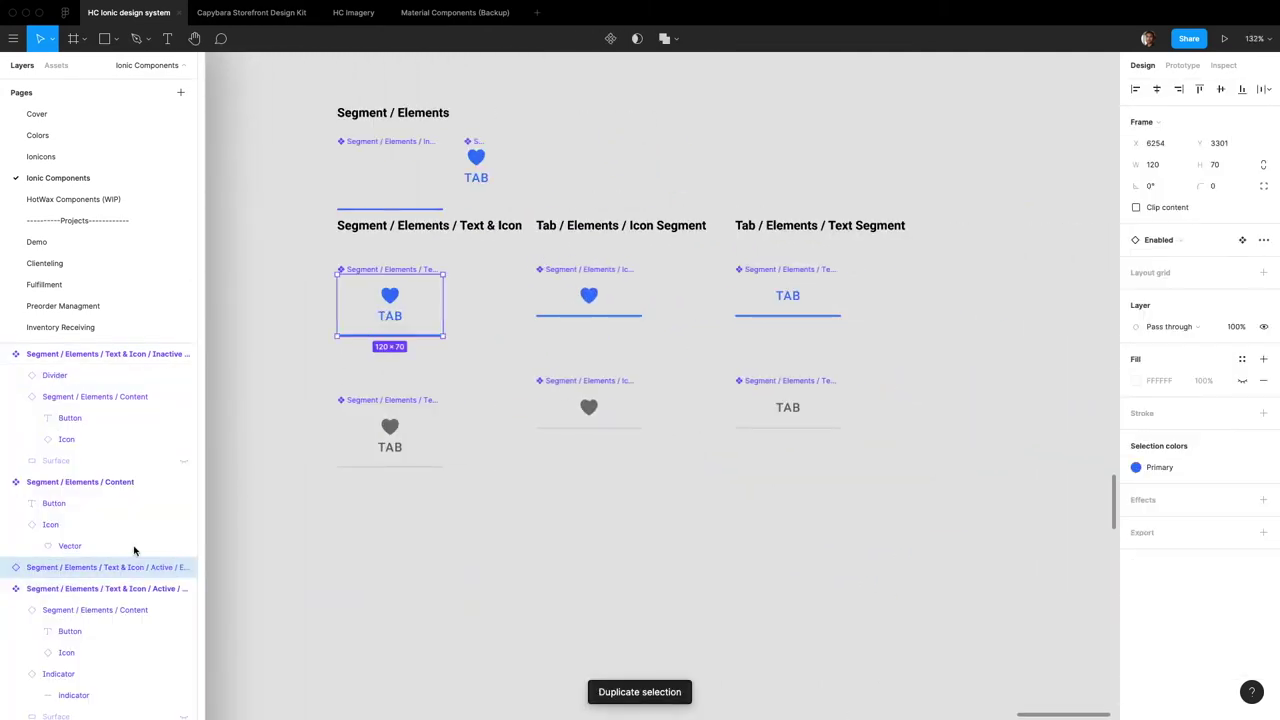
{"action": "left_click_drag", "start_coordinate": [390, 302], "coordinate": [626, 166]}
Rename the copied component to 'Segment / Elements / Block'
{"action": "left_click_drag", "start_coordinate": [199, 603], "coordinate": [229, 588]}
{"action": "double_click", "coordinate": [148, 588]}
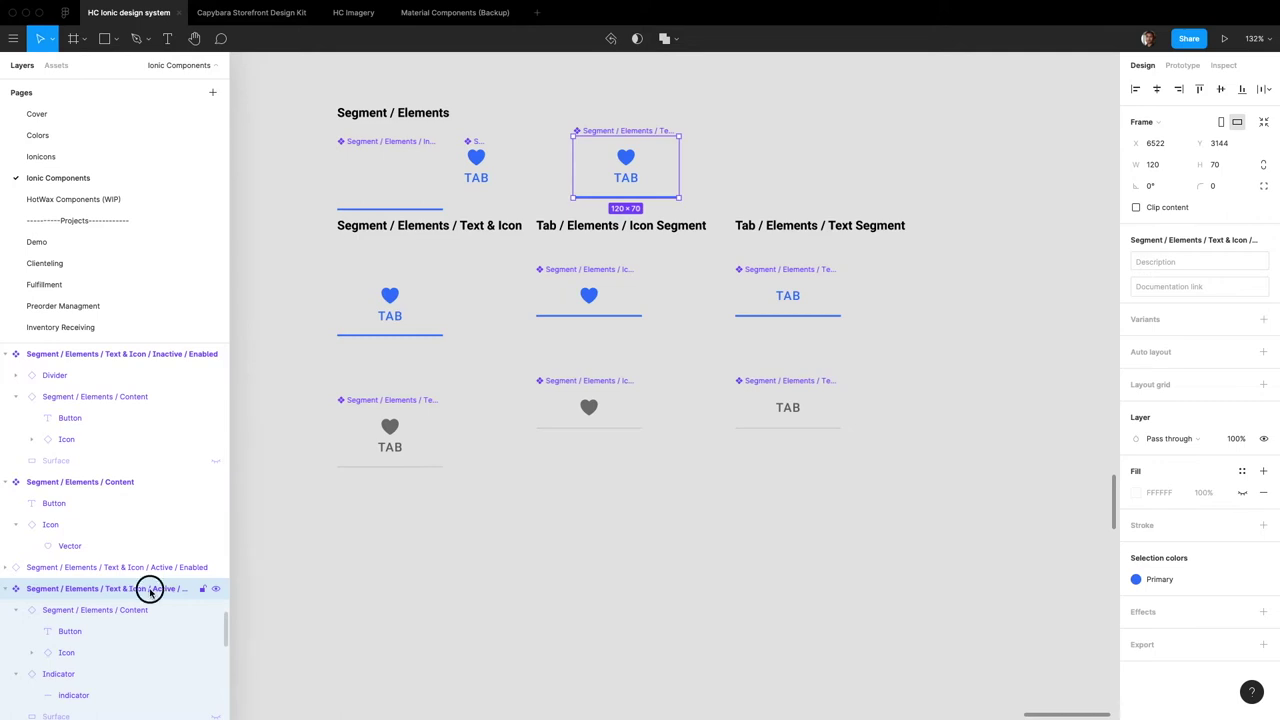
{"action": "type", "text": "Segment / Elements / Segment"}
{"action": "key", "text": "Return"}
{"action": "left_click", "coordinate": [124, 588]}
{"action": "double_click", "coordinate": [124, 588]}
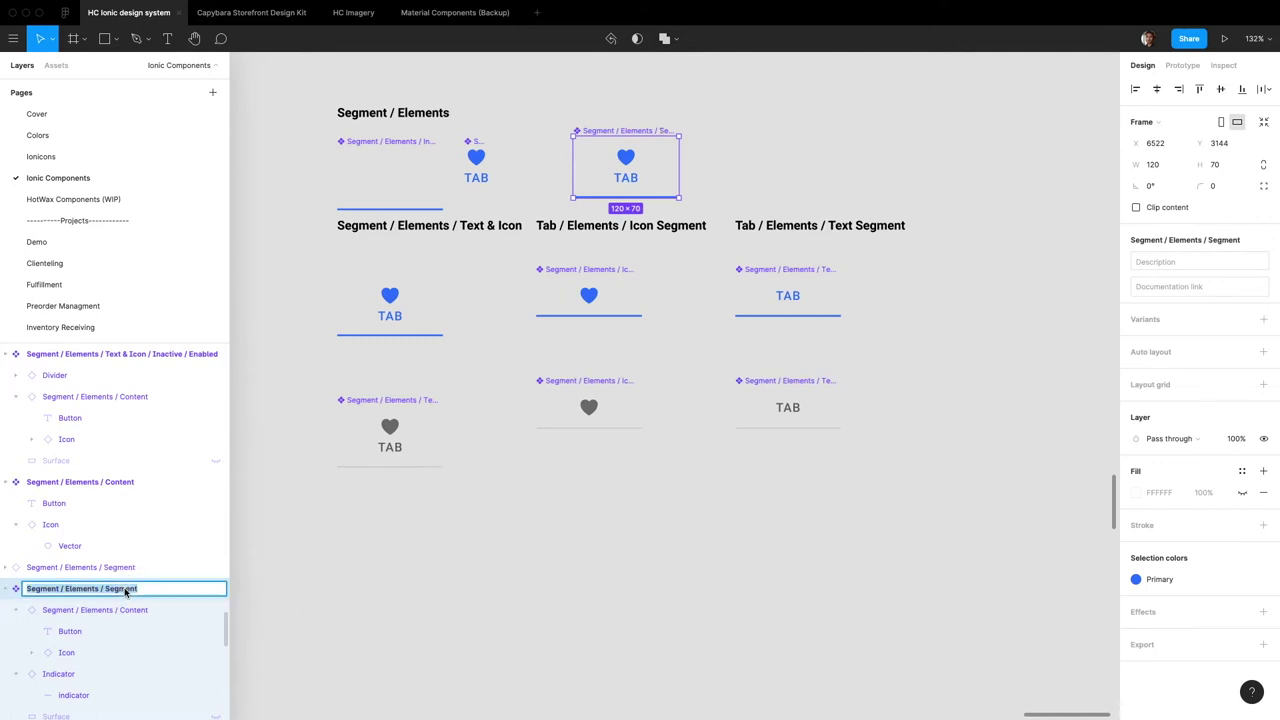
{"action": "type", "text": "Block"}
{"action": "key", "text": "Return"}
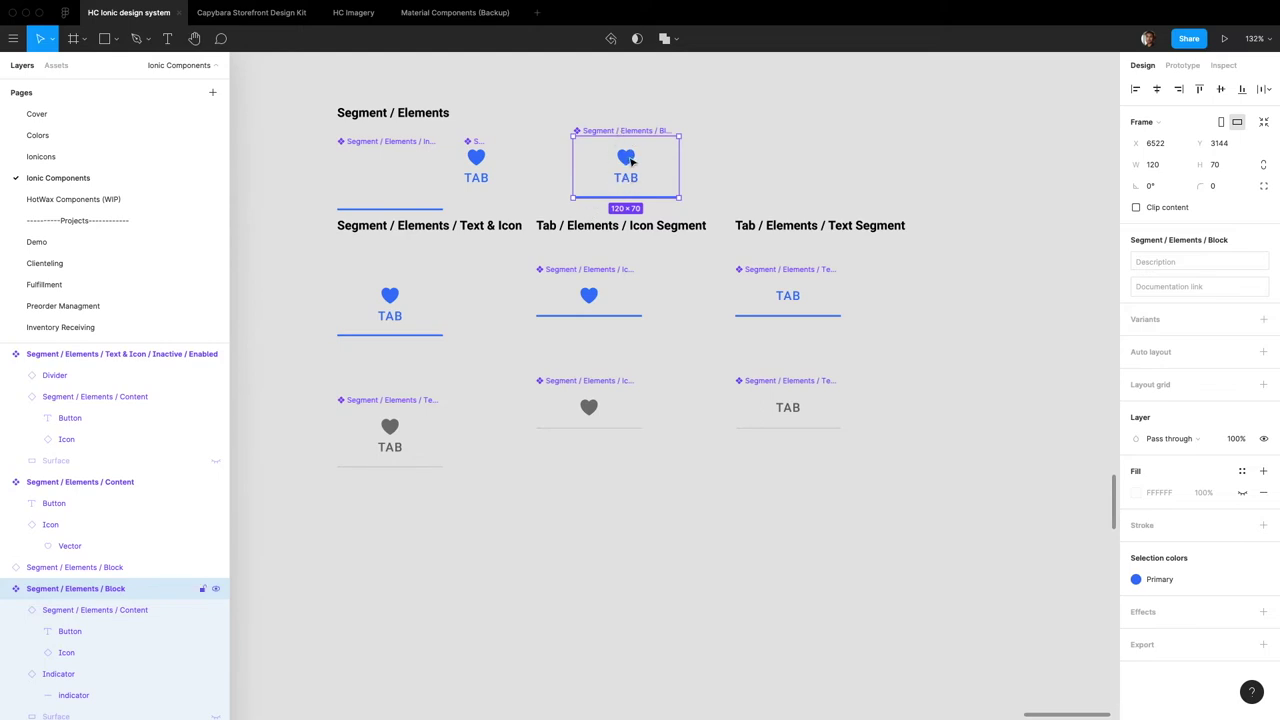
Inspect the structure of the active and inactive icon and text segment elements
{"action": "left_click", "coordinate": [589, 300]}
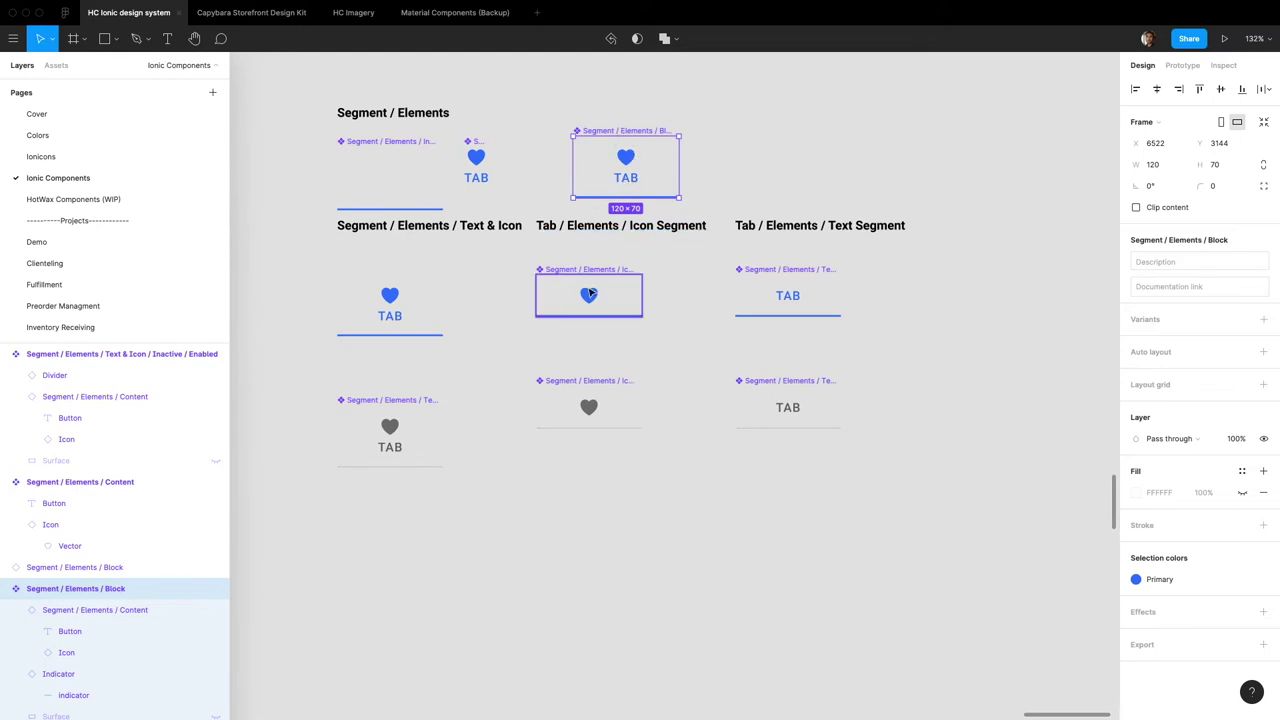
{"action": "left_click", "coordinate": [836, 306]}
{"action": "left_click", "coordinate": [630, 410]}
{"action": "left_click", "coordinate": [790, 420]}
{"action": "left_click", "coordinate": [385, 303]}
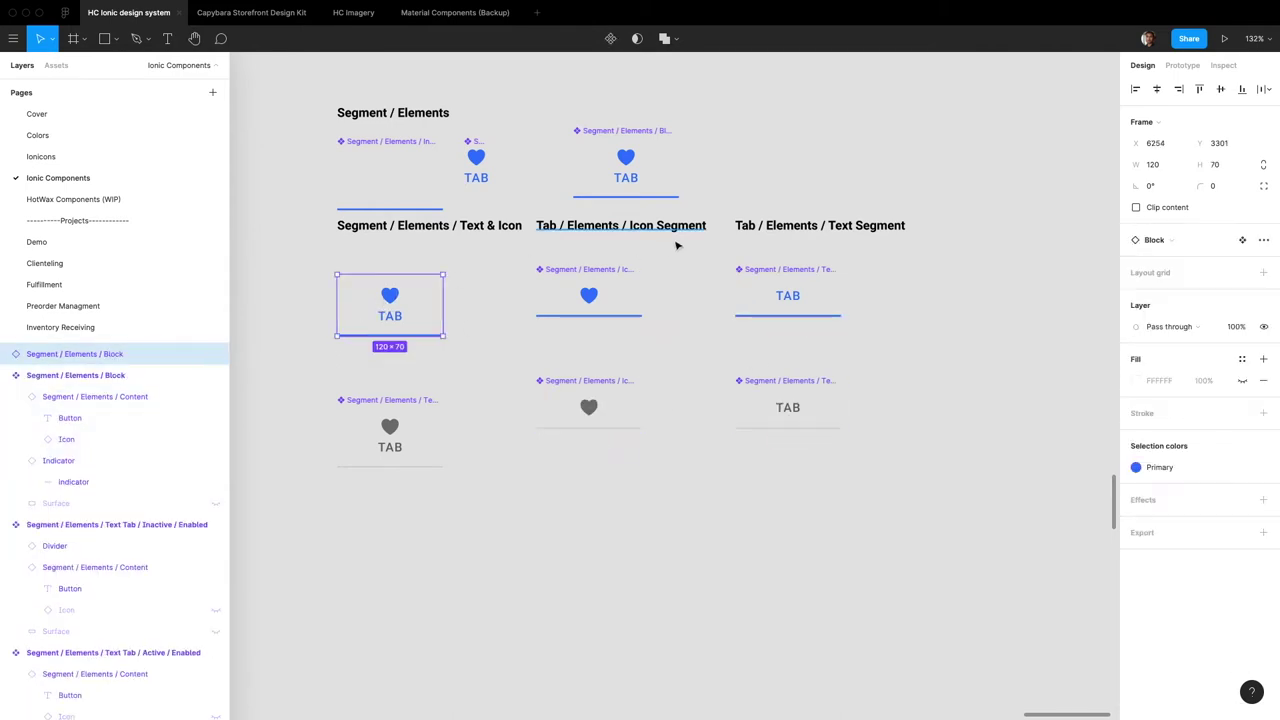
{"action": "left_click", "coordinate": [544, 304]}
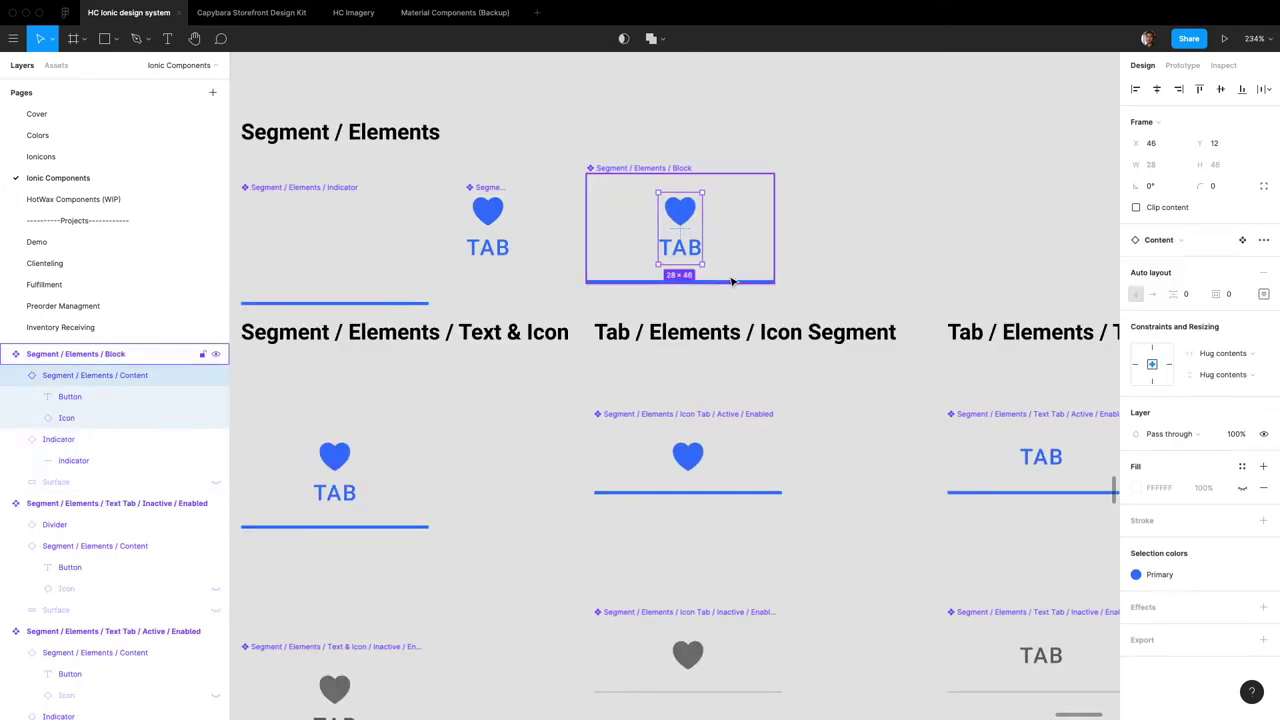
Add vertical auto layout to the Block component with Shift+A
{"action": "left_click", "coordinate": [745, 252]}
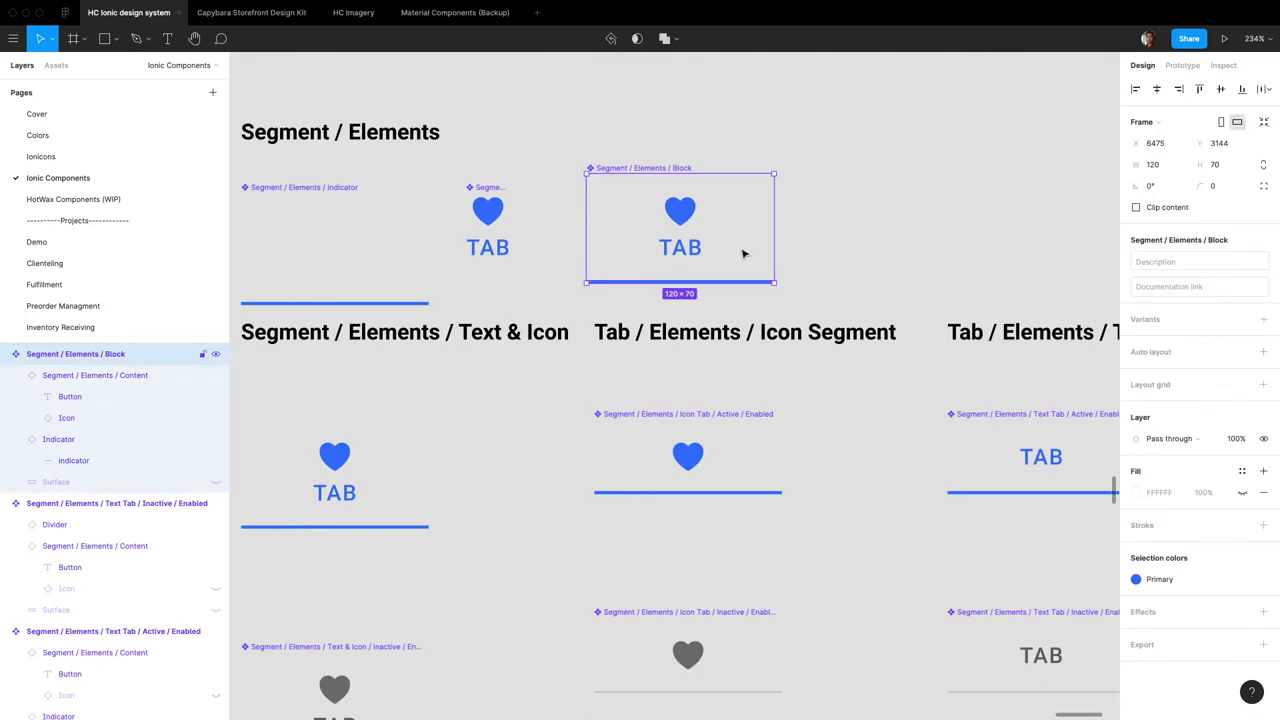
{"action": "key", "text": "shift+a"}
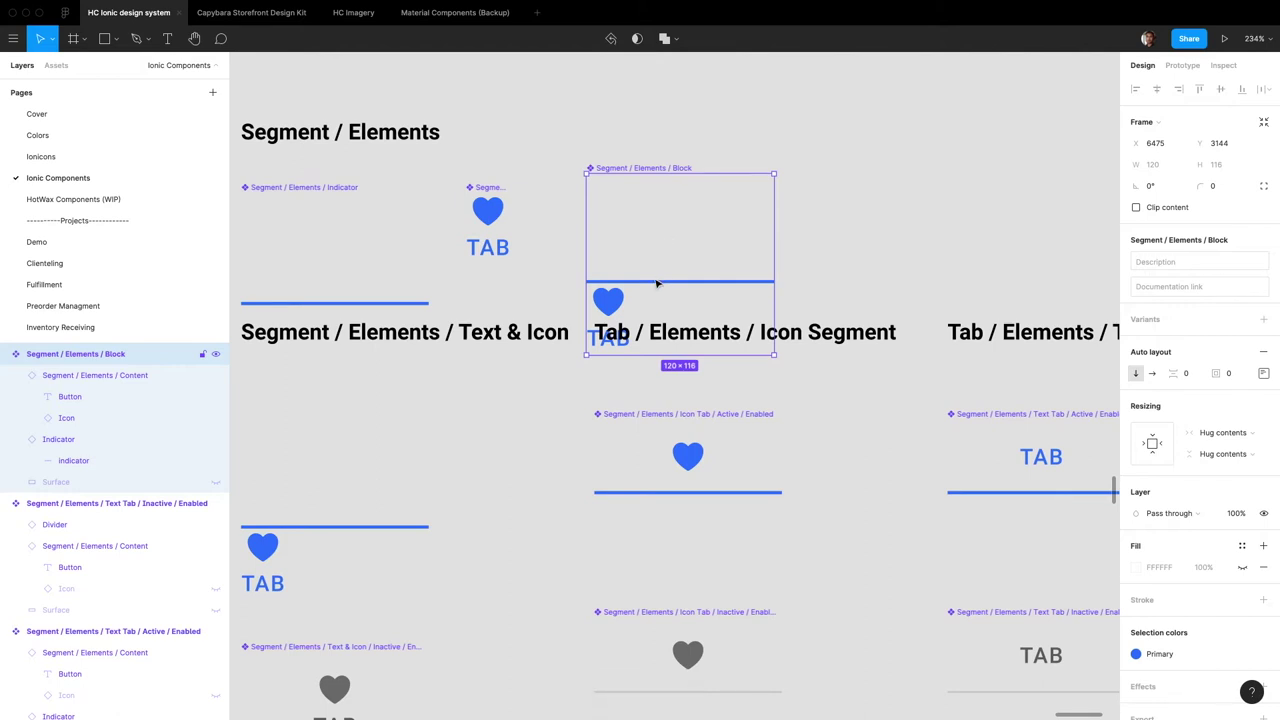
{"action": "left_click", "coordinate": [651, 280]}
Shrink the Indicator component to its 2 px line and reset Block's Indicator instance
{"action": "scroll", "coordinate": [571, 240], "scroll_direction": "left", "scroll_amount": 5}
{"action": "left_click", "coordinate": [504, 265]}
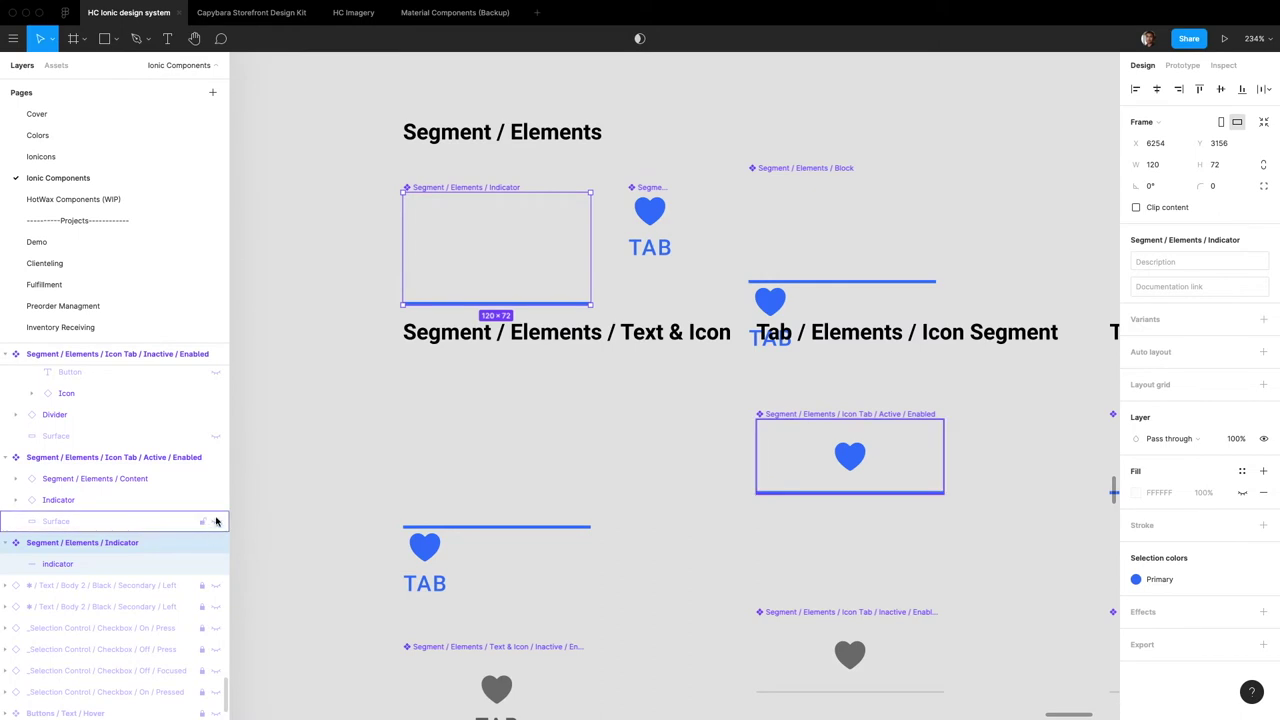
{"action": "left_click", "coordinate": [1264, 121]}
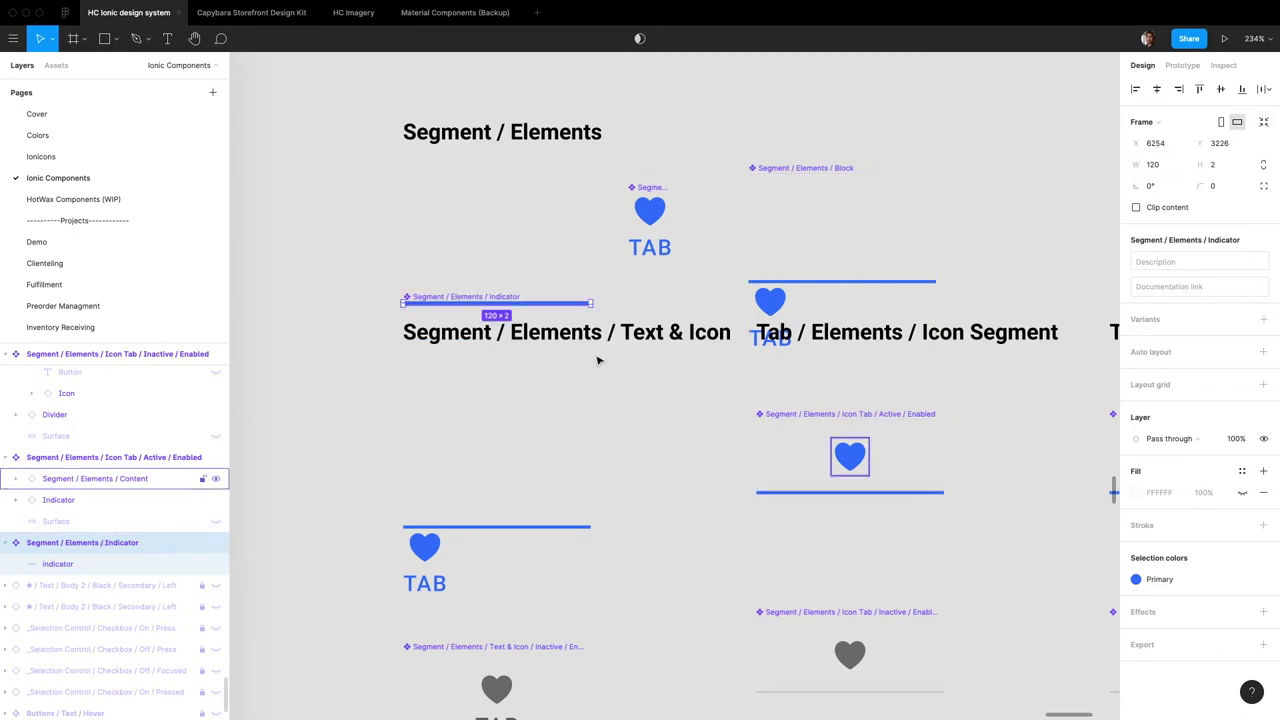
{"action": "double_click", "coordinate": [875, 246]}
{"action": "left_click", "coordinate": [1263, 213]}
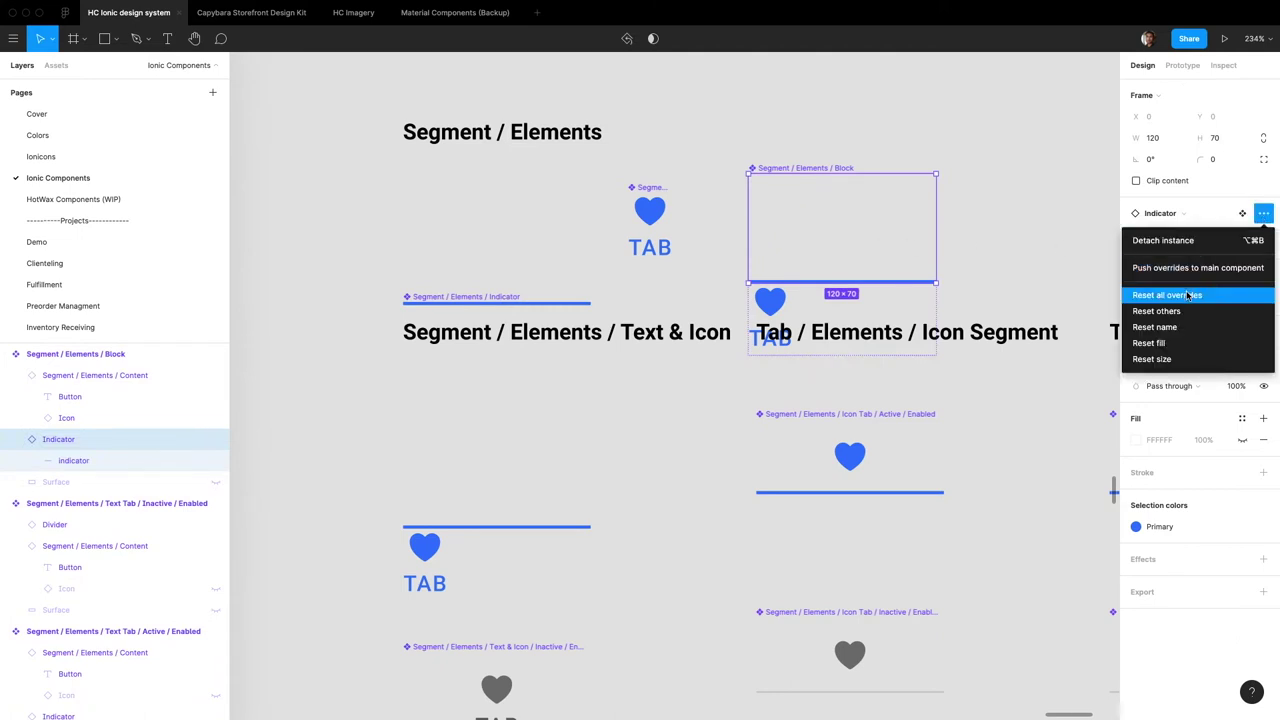
{"action": "left_click", "coordinate": [1188, 295]}
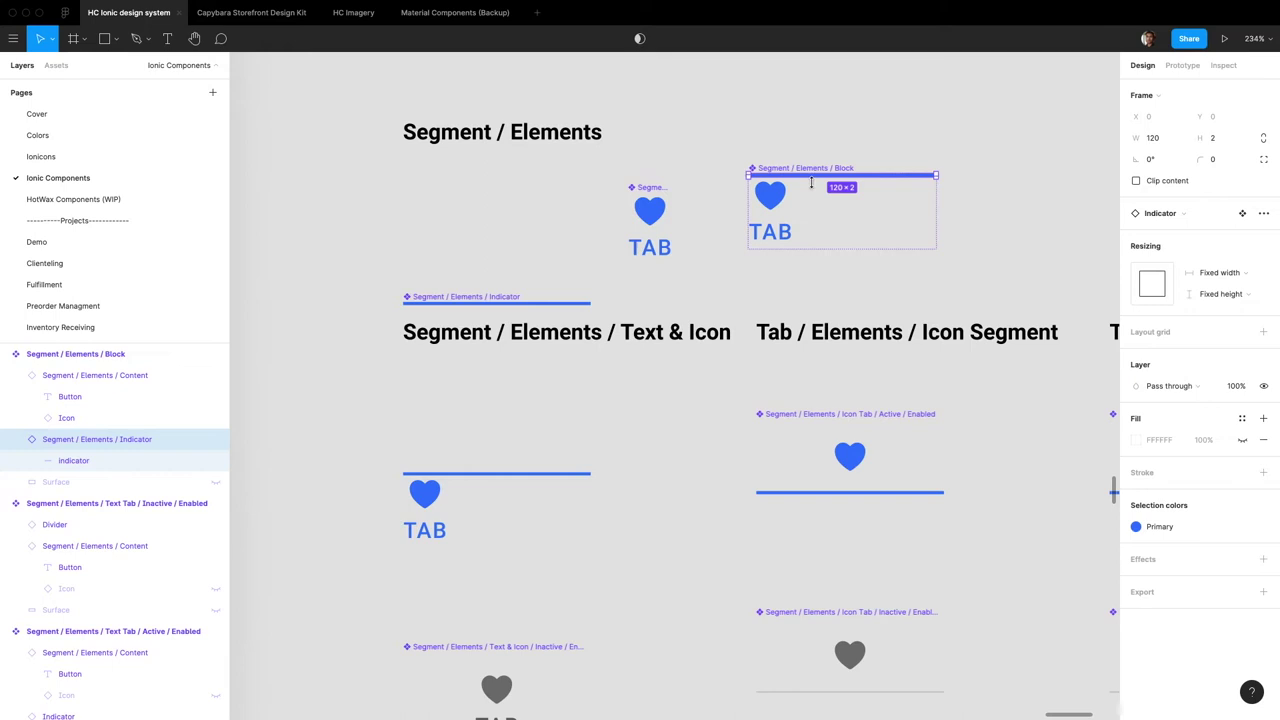
Move the heart-and-TAB content above the indicator and centre Block's auto layout alignment
{"action": "left_click", "coordinate": [779, 213]}
{"action": "key", "text": "Up"}
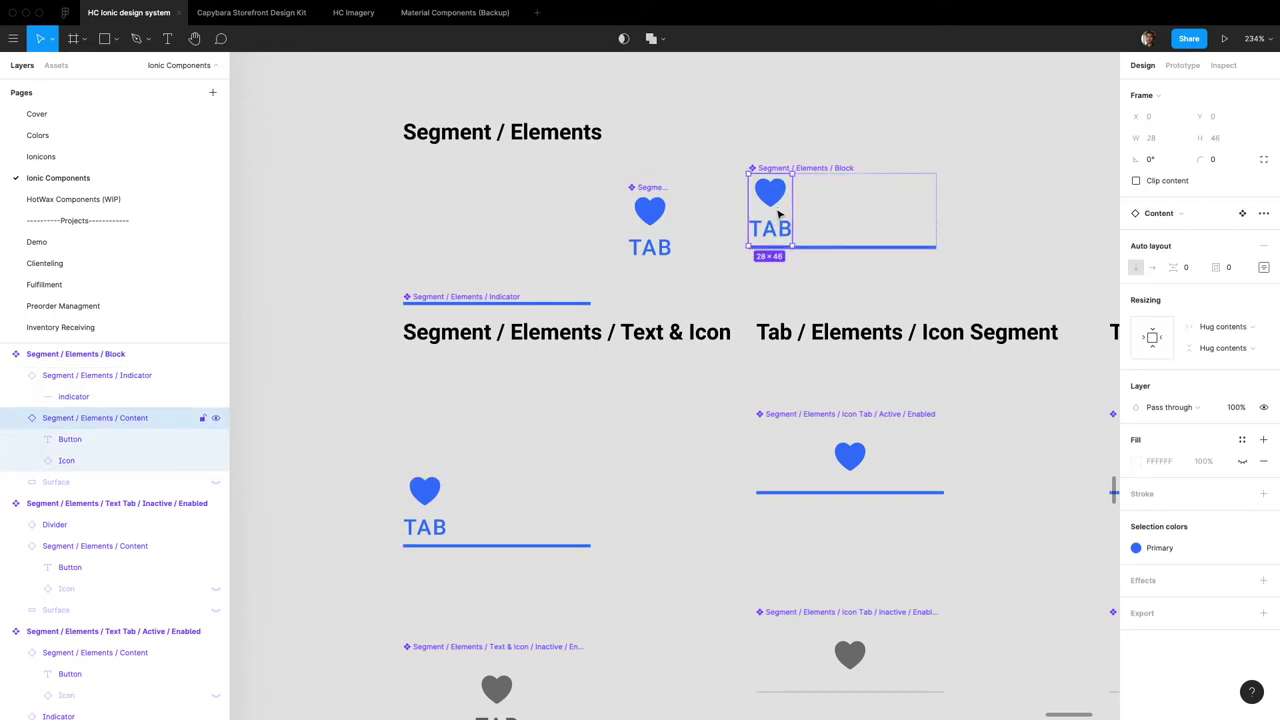
{"action": "scroll", "coordinate": [779, 213], "scroll_direction": "down", "scroll_amount": 1}
{"action": "scroll", "coordinate": [779, 225], "scroll_direction": "up", "scroll_amount": 1}
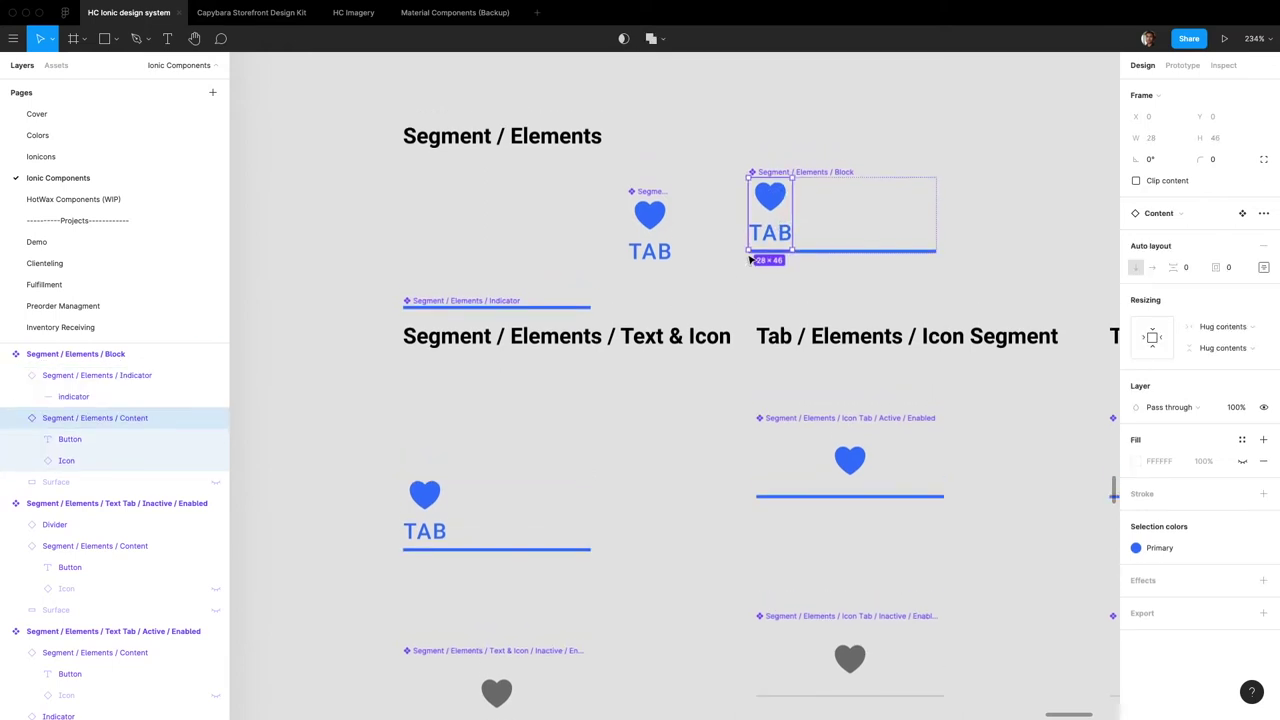
{"action": "key", "text": "shift+Return"}
{"action": "left_click", "coordinate": [1264, 373]}
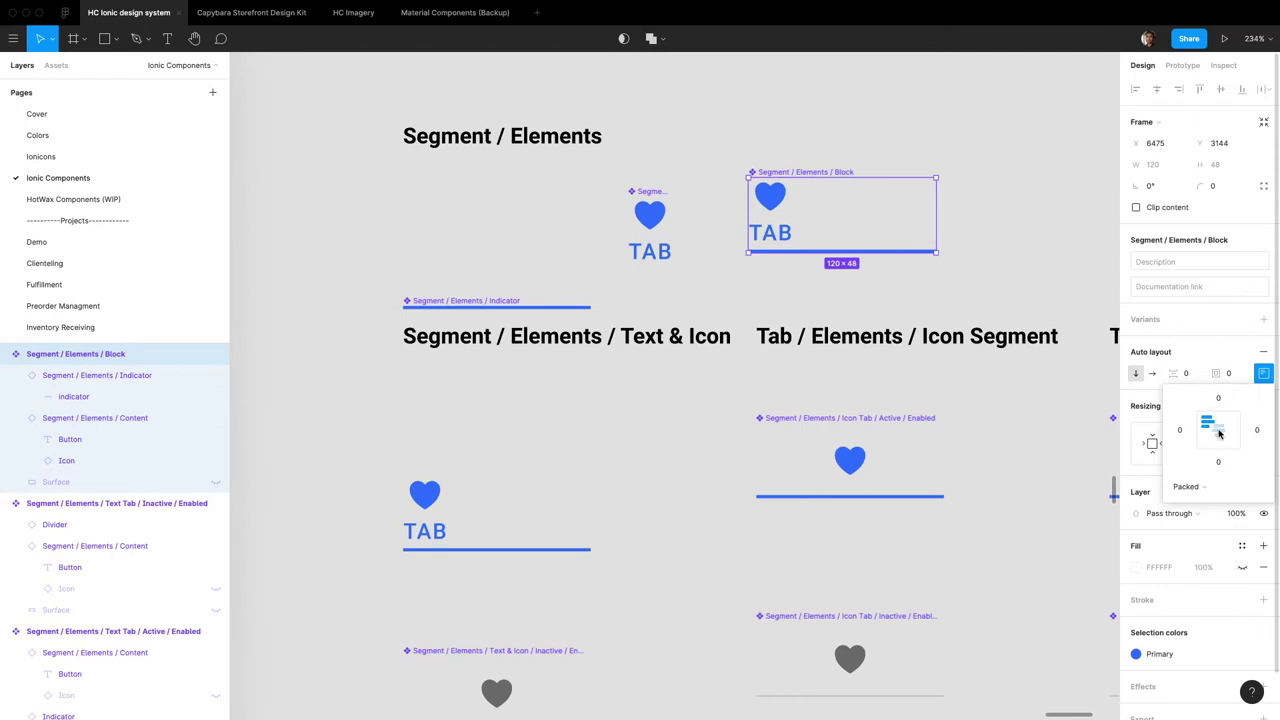
{"action": "left_click", "coordinate": [1218, 430]}
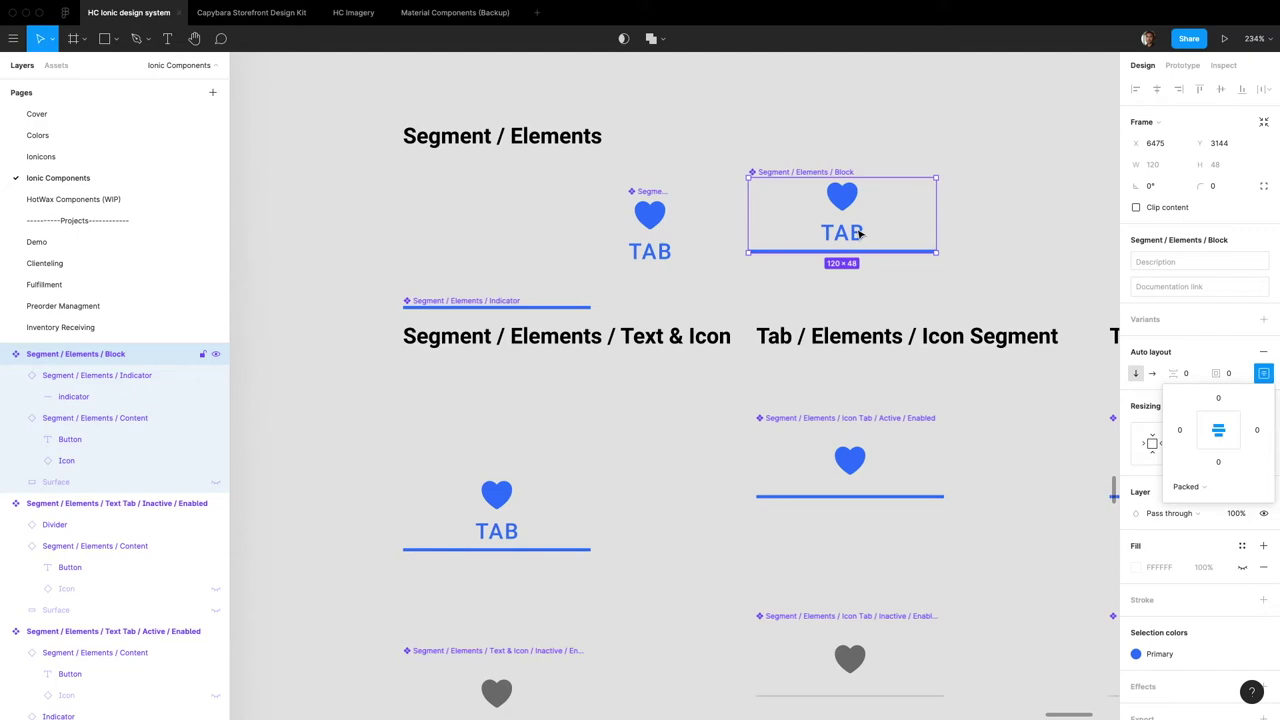
Place a new Block instance below the grey inactive Text & Icon tab and reselect Block
{"action": "scroll", "coordinate": [858, 233], "scroll_direction": "right", "scroll_amount": 5}
{"action": "scroll", "coordinate": [632, 172], "scroll_direction": "left", "scroll_amount": 3}
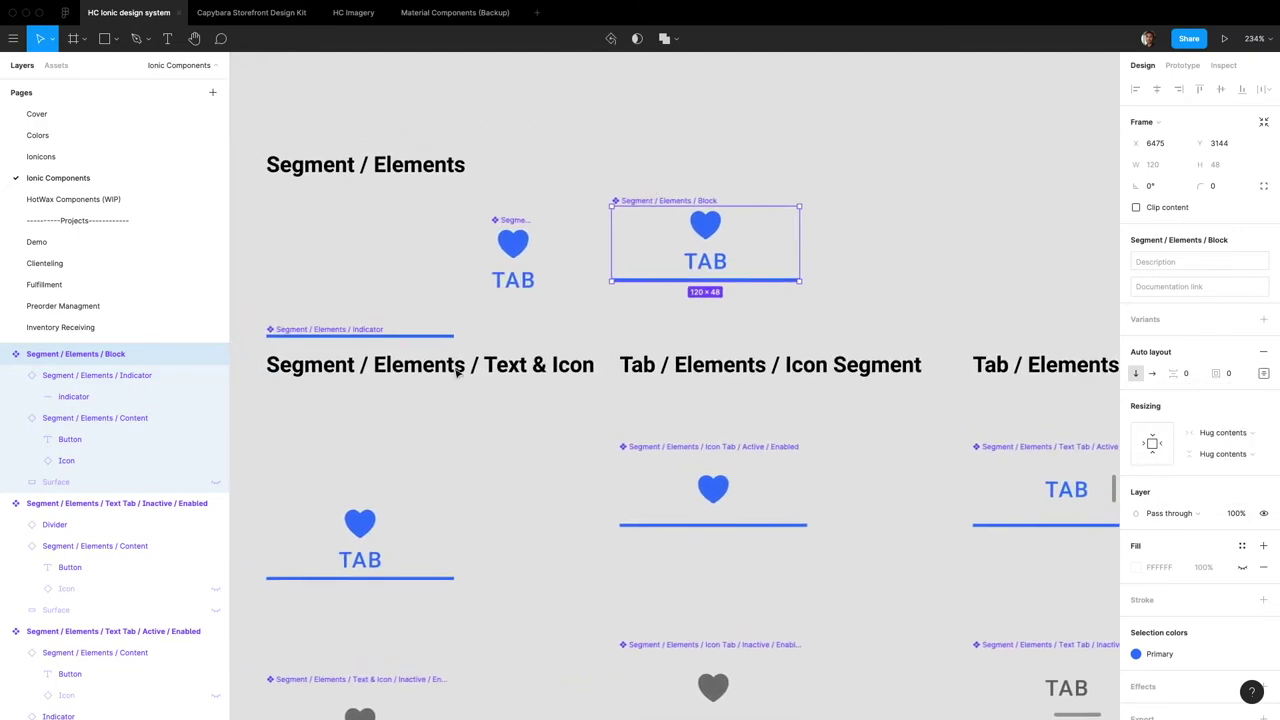
{"action": "left_click_drag", "start_coordinate": [778, 254], "coordinate": [436, 553]}
{"action": "scroll", "coordinate": [436, 553], "scroll_direction": "down", "scroll_amount": 4}
{"action": "left_click", "coordinate": [438, 585]}
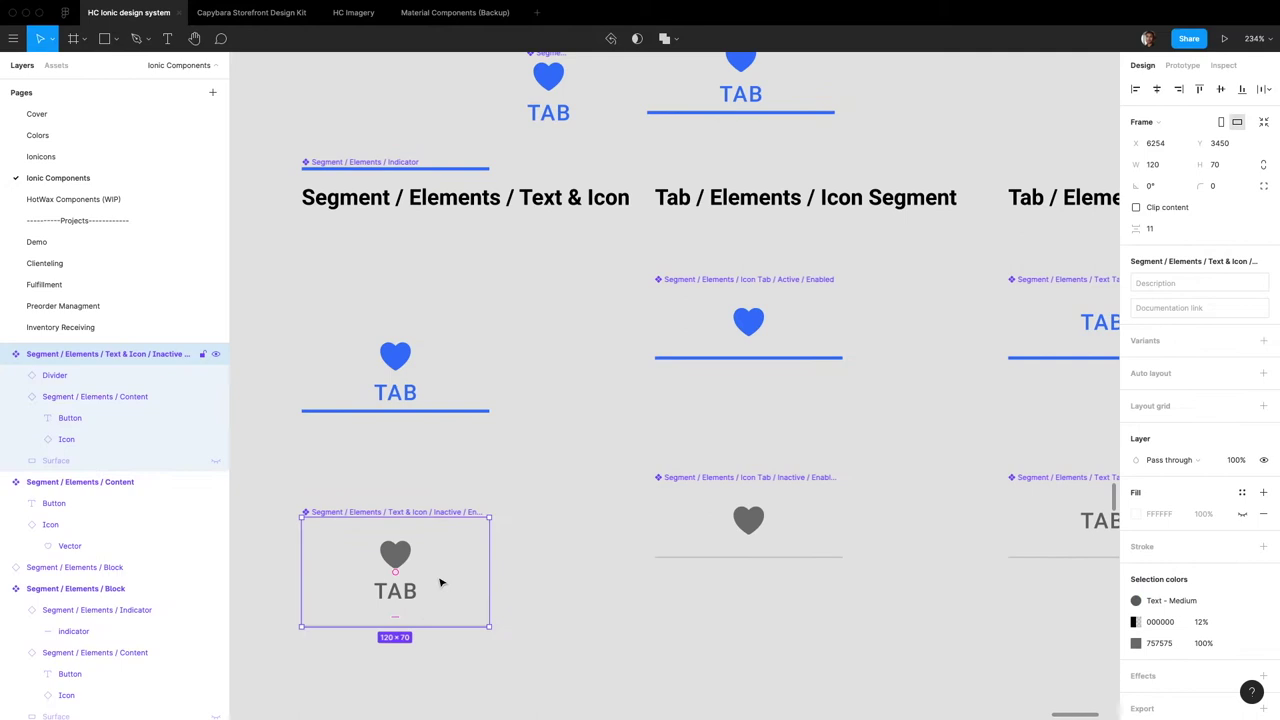
{"action": "scroll", "coordinate": [463, 560], "scroll_direction": "up", "scroll_amount": 10}
{"action": "scroll", "coordinate": [496, 529], "scroll_direction": "down", "scroll_amount": 2}
{"action": "scroll", "coordinate": [496, 529], "scroll_direction": "left", "scroll_amount": 2}
{"action": "left_click", "coordinate": [720, 394]}
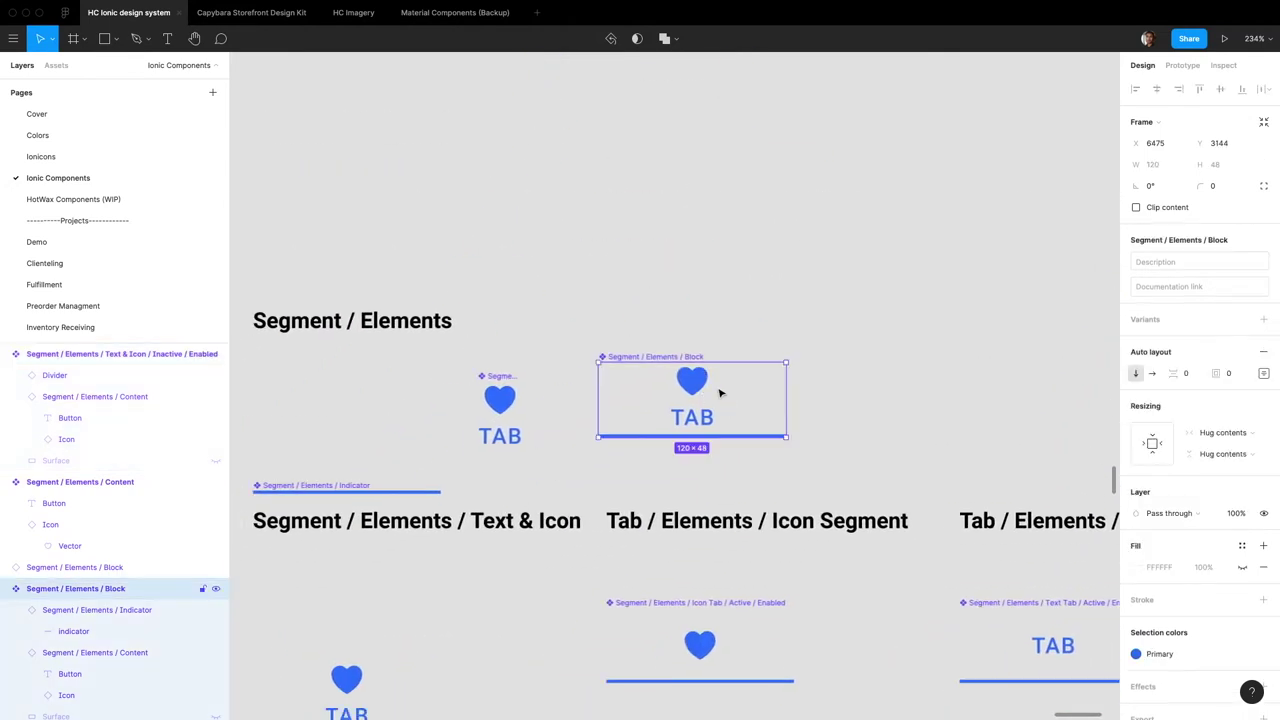
{"action": "scroll", "coordinate": [720, 394], "scroll_direction": "down", "scroll_amount": 2}
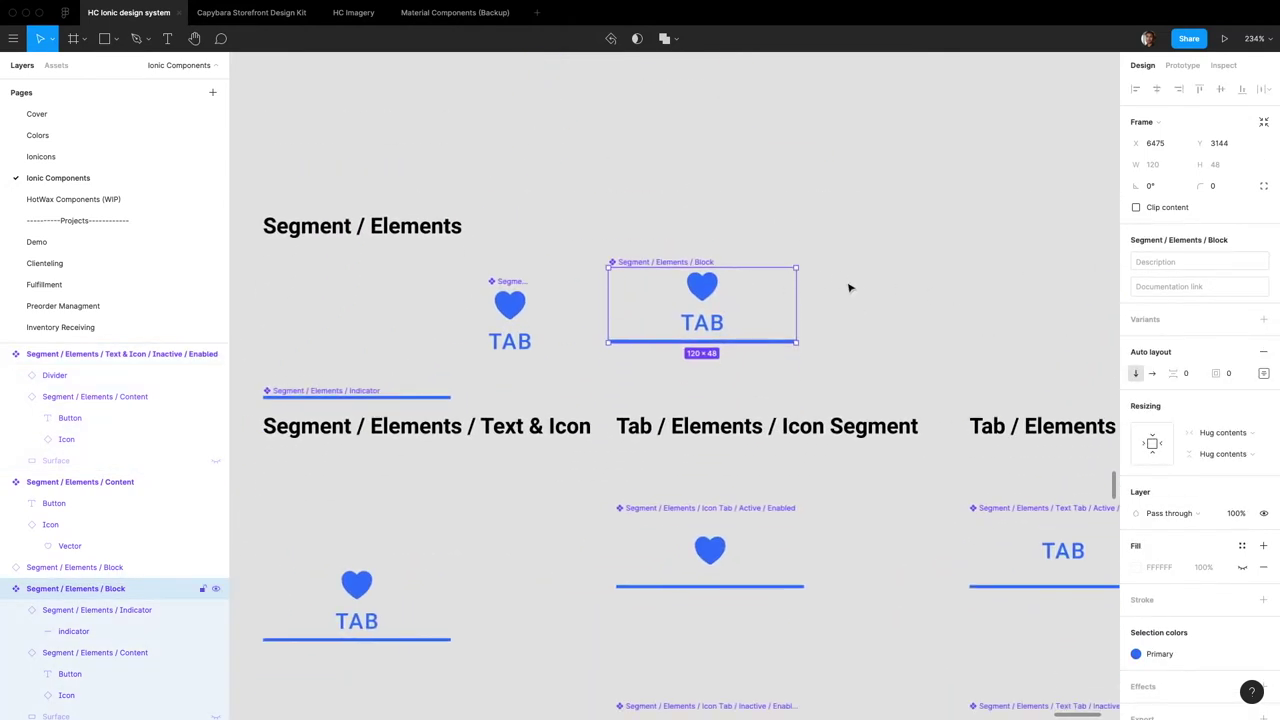
Give Block 12 px top padding and set its item spacing to 10
{"action": "left_click", "coordinate": [1240, 374]}
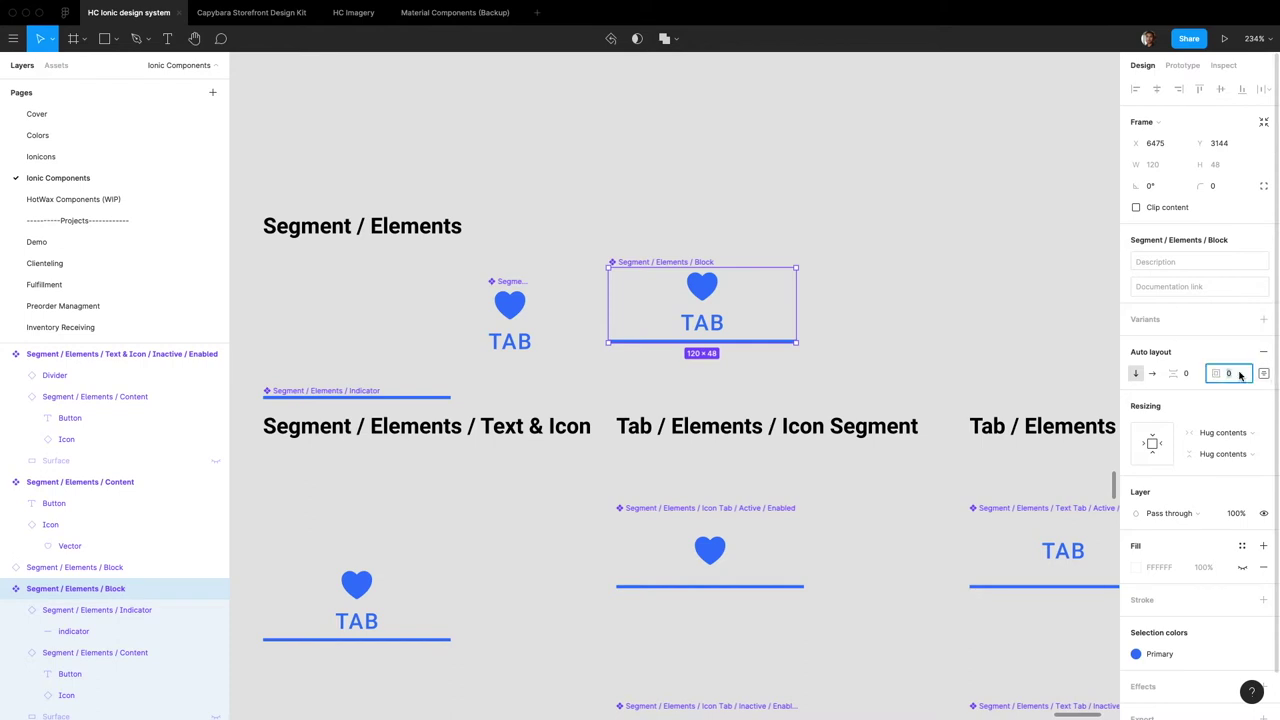
{"action": "left_click", "coordinate": [1263, 373]}
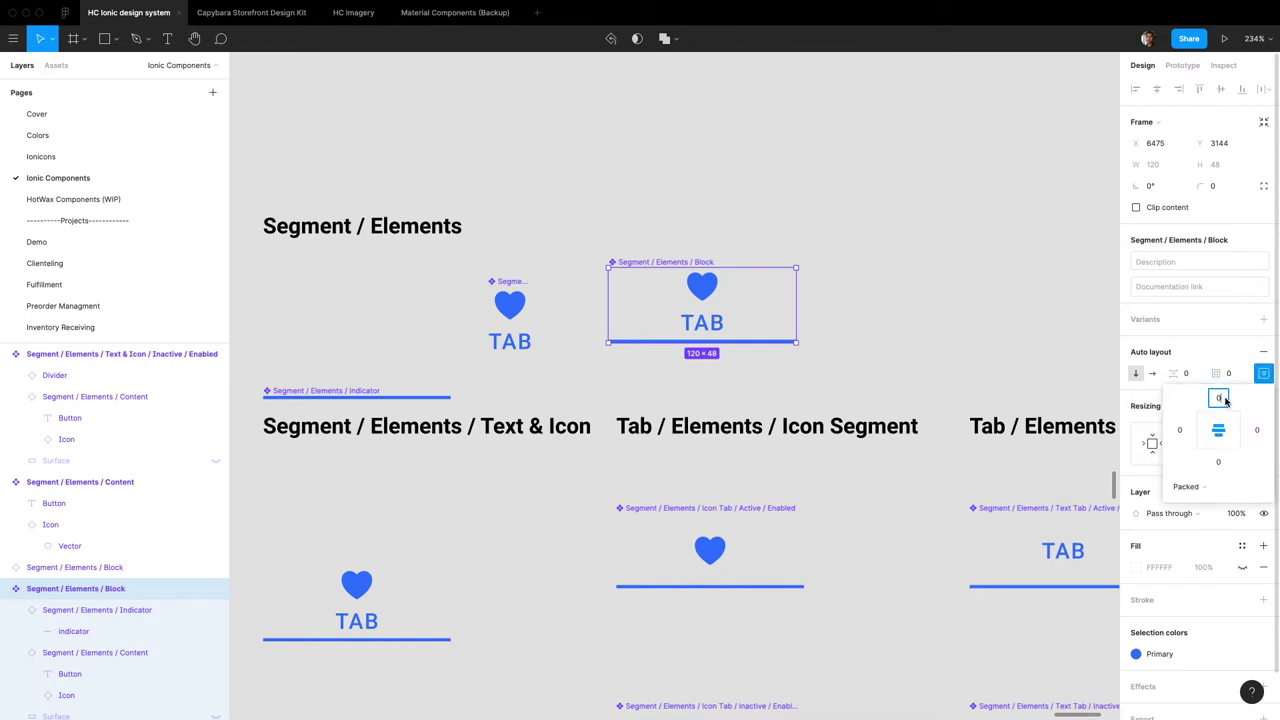
{"action": "key", "text": "BackSpace"}
{"action": "key", "text": "Return"}
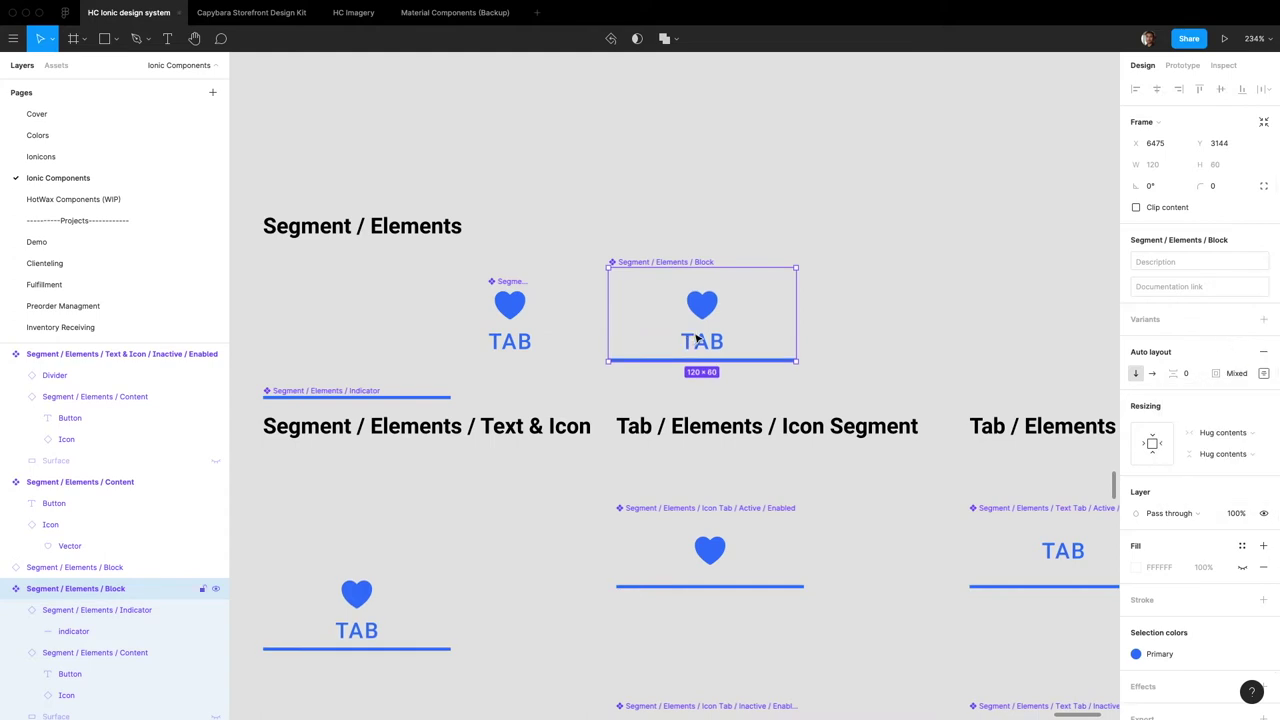
{"action": "left_click", "coordinate": [1194, 377]}
{"action": "type", "text": "11"}
{"action": "key", "text": "Return"}
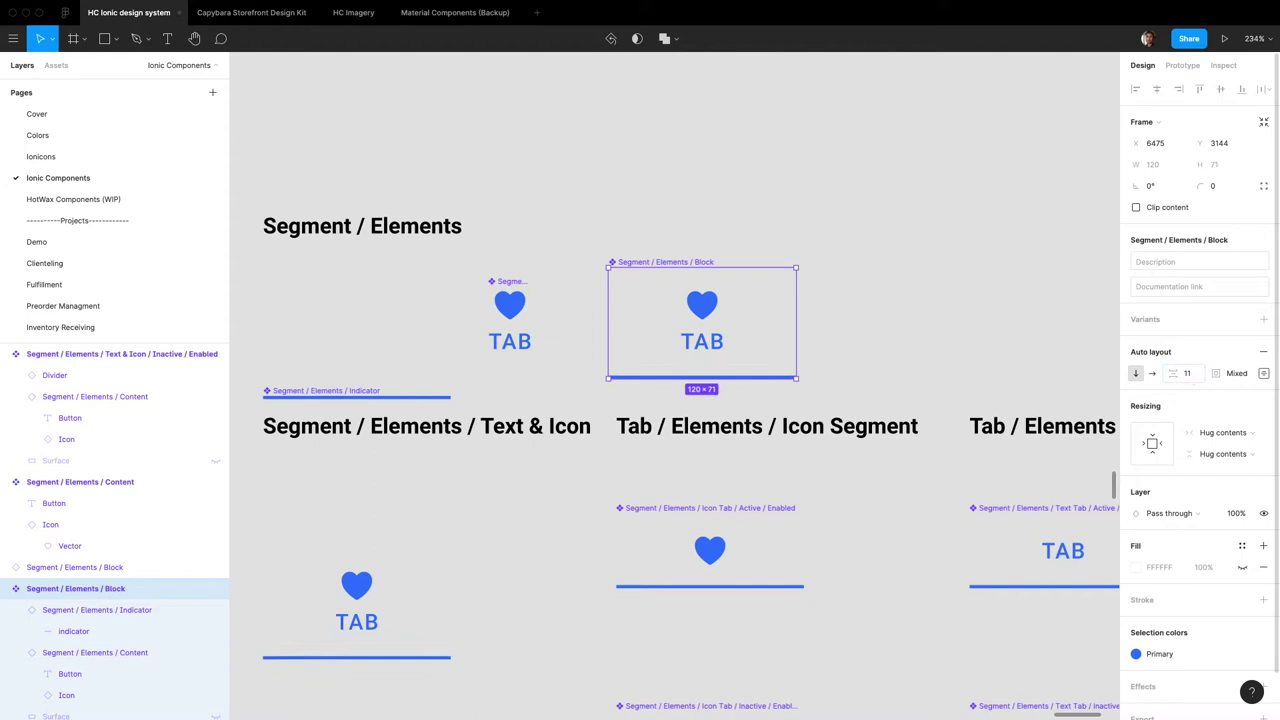
{"action": "left_click", "coordinate": [1187, 373]}
{"action": "key", "text": "Down"}
{"action": "scroll", "coordinate": [627, 390], "scroll_direction": "up", "scroll_amount": 5}
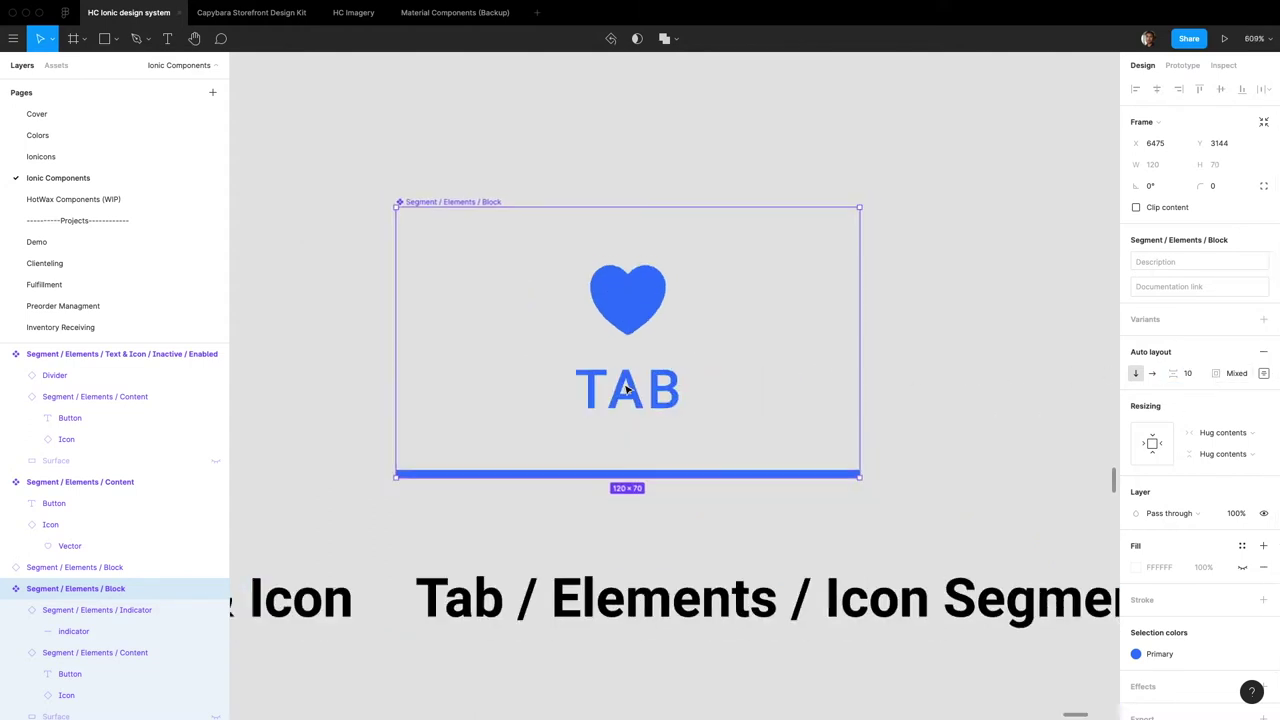
Hide and re-show the TAB label layer to test Block's resizing
{"action": "double_click", "coordinate": [626, 386]}
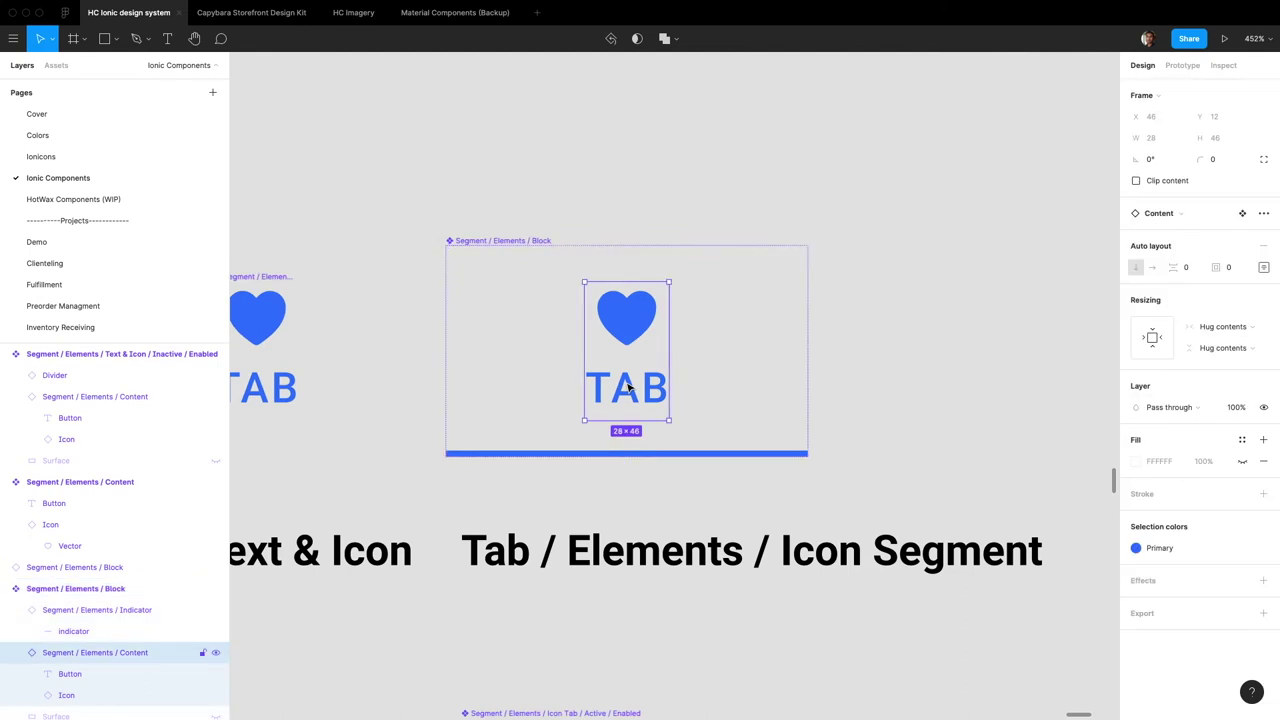
{"action": "double_click", "coordinate": [625, 384]}
{"action": "key", "text": "Escape"}
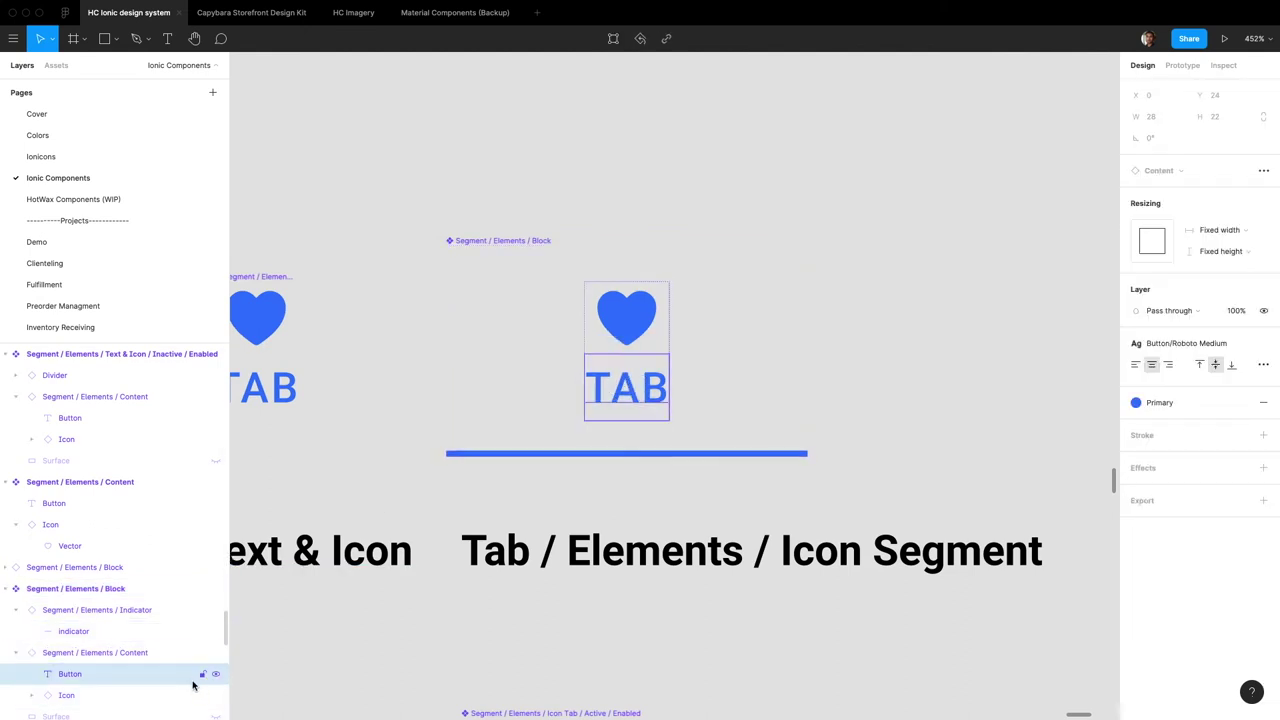
{"action": "left_click", "coordinate": [217, 674]}
{"action": "left_click", "coordinate": [541, 334]}
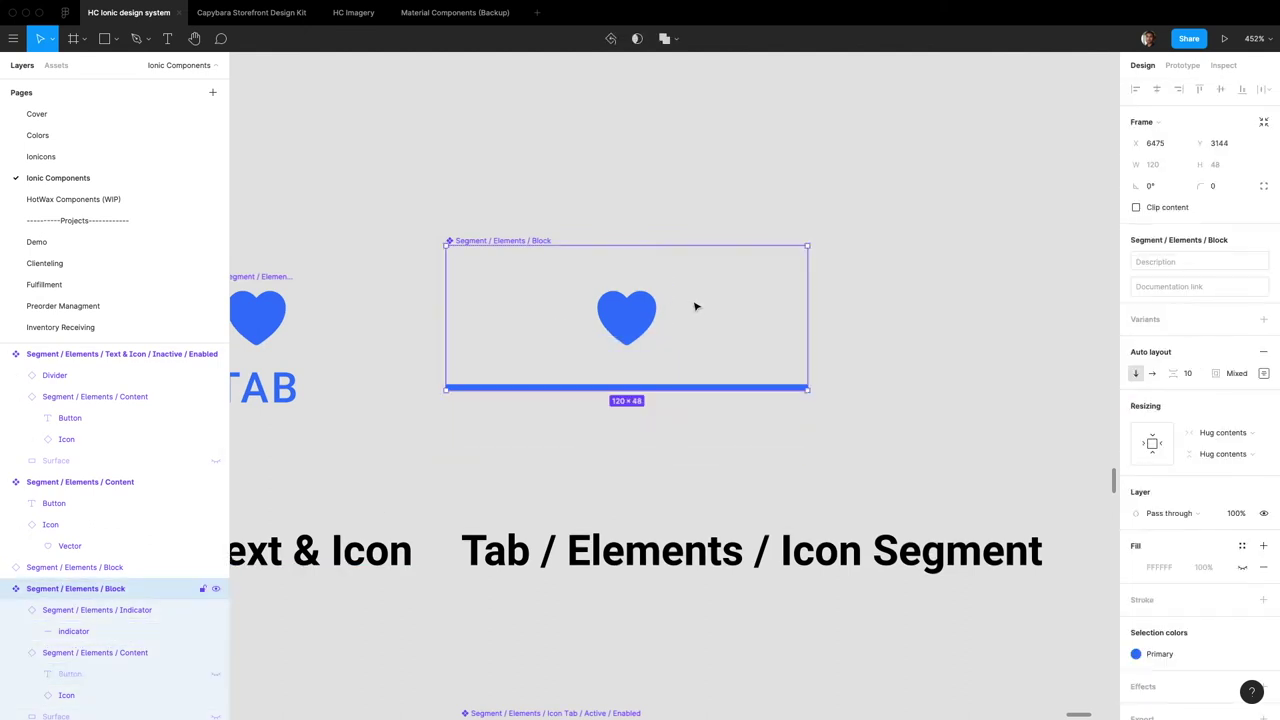
{"action": "left_click", "coordinate": [217, 674]}
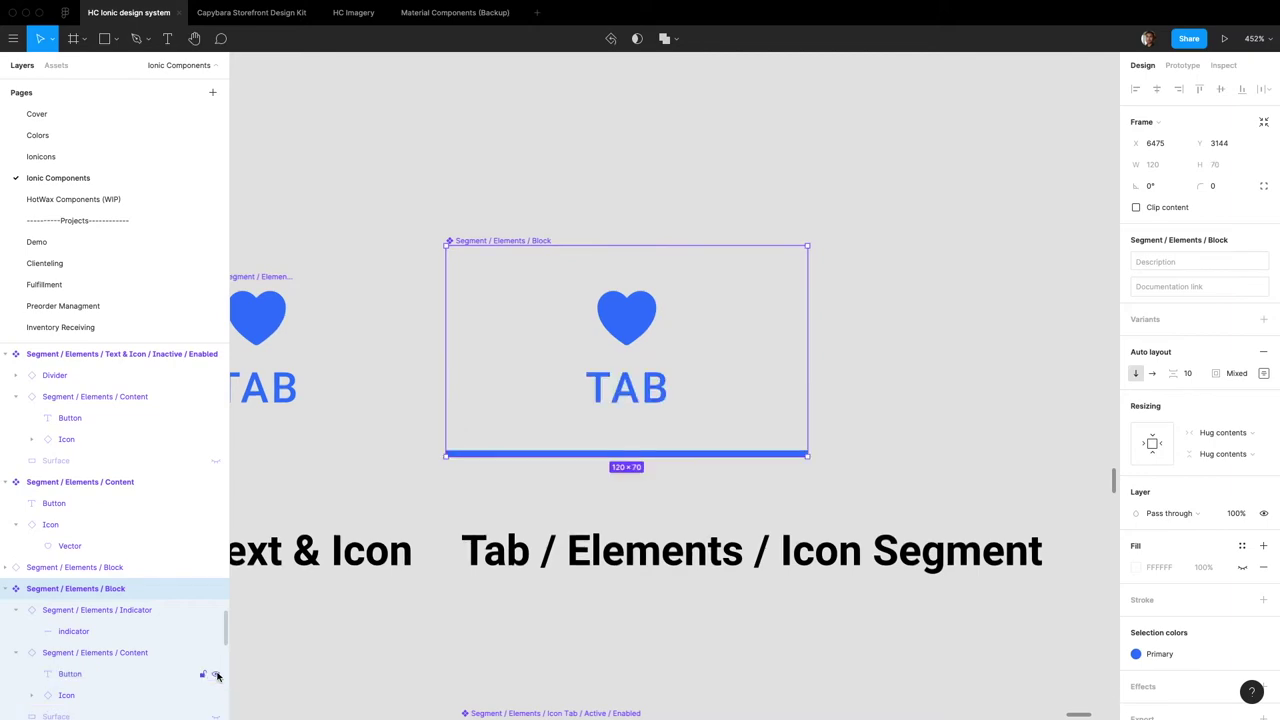
{"action": "left_click", "coordinate": [843, 311]}
{"action": "scroll", "coordinate": [700, 320], "scroll_direction": "down", "scroll_amount": 6}
{"action": "left_click", "coordinate": [677, 297]}
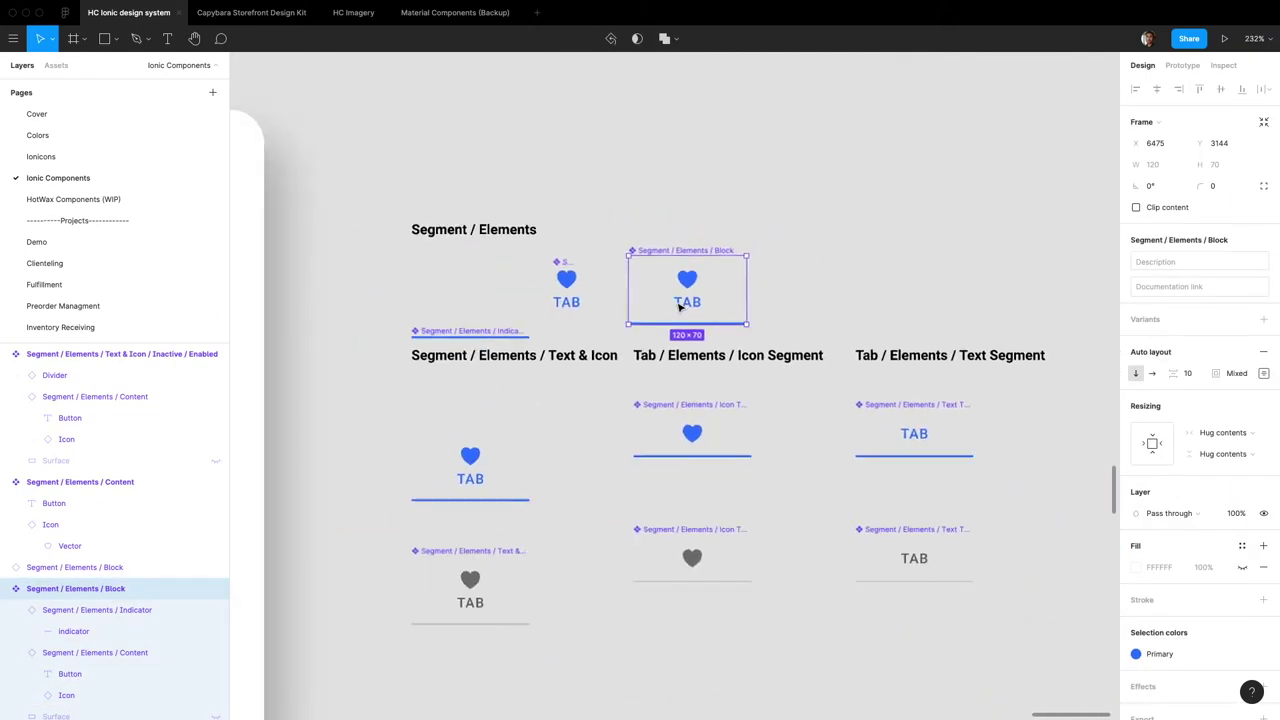
{"action": "scroll", "coordinate": [514, 471], "scroll_direction": "down", "scroll_amount": 3}
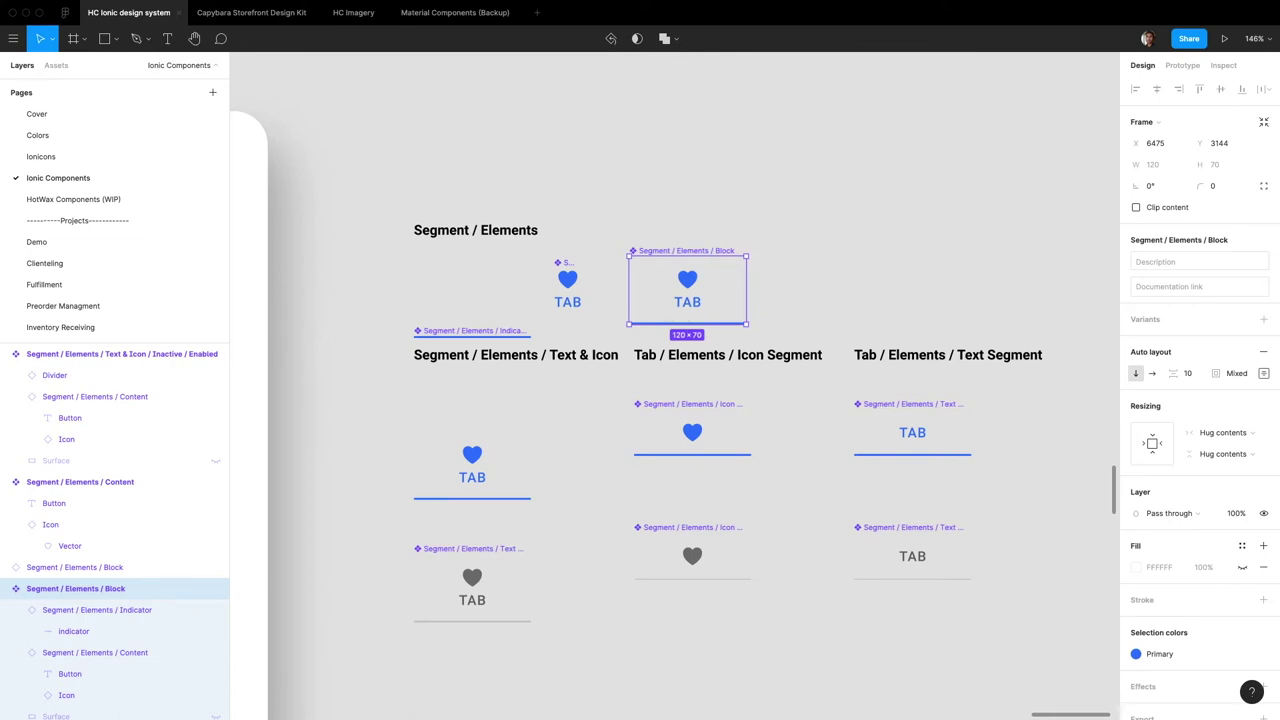
{"action": "left_click", "coordinate": [500, 600]}
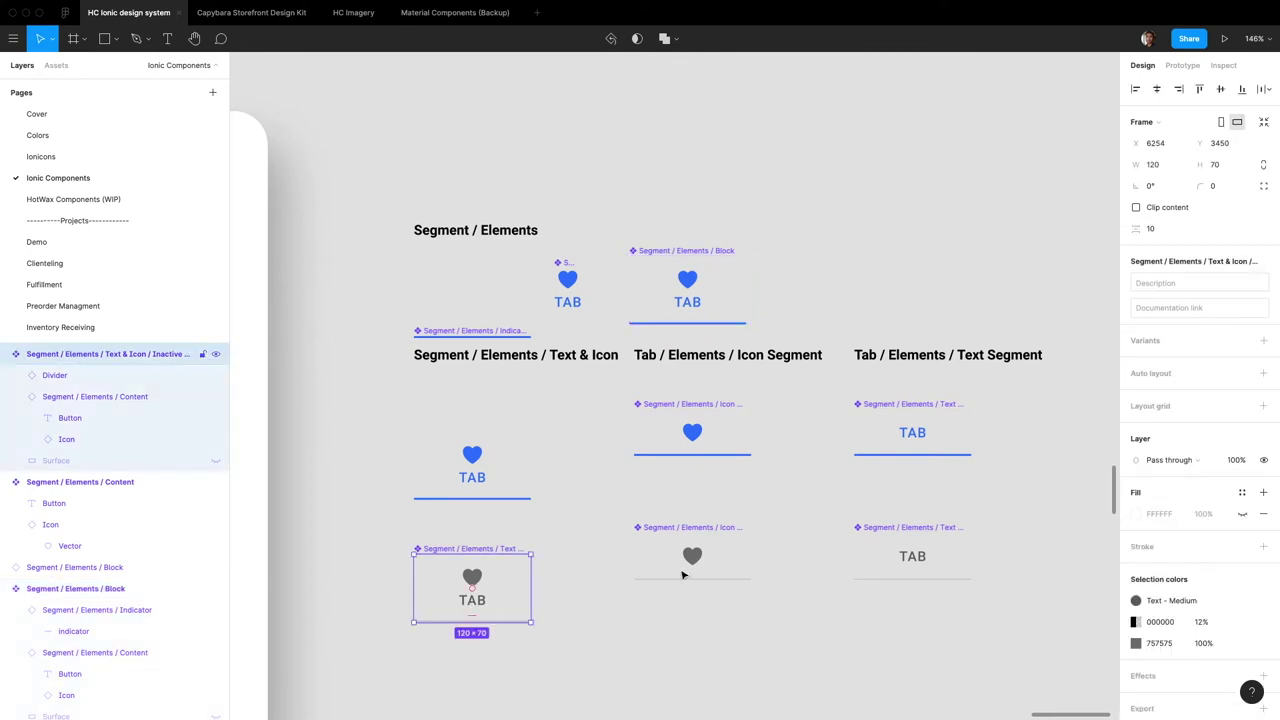
{"action": "left_click", "coordinate": [691, 569]}
{"action": "left_click", "coordinate": [858, 572]}
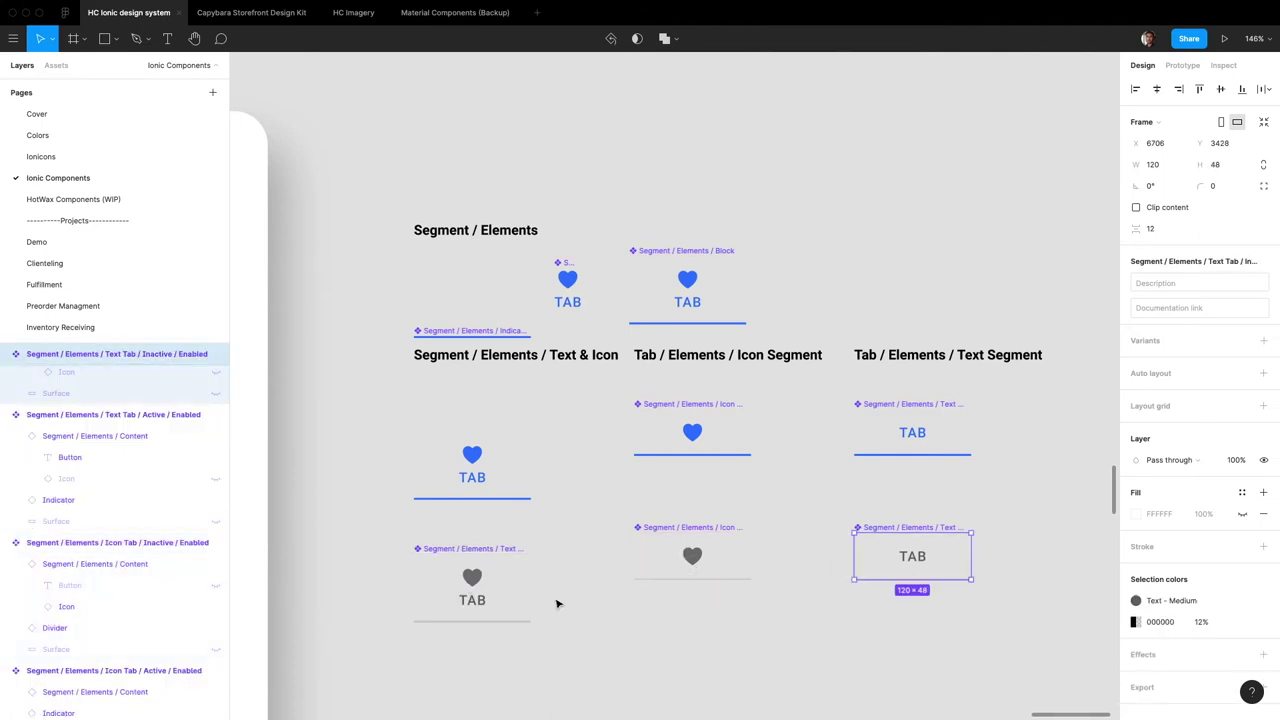
{"action": "left_click", "coordinate": [702, 262]}
{"action": "scroll", "coordinate": [675, 279], "scroll_direction": "down", "scroll_amount": 5}
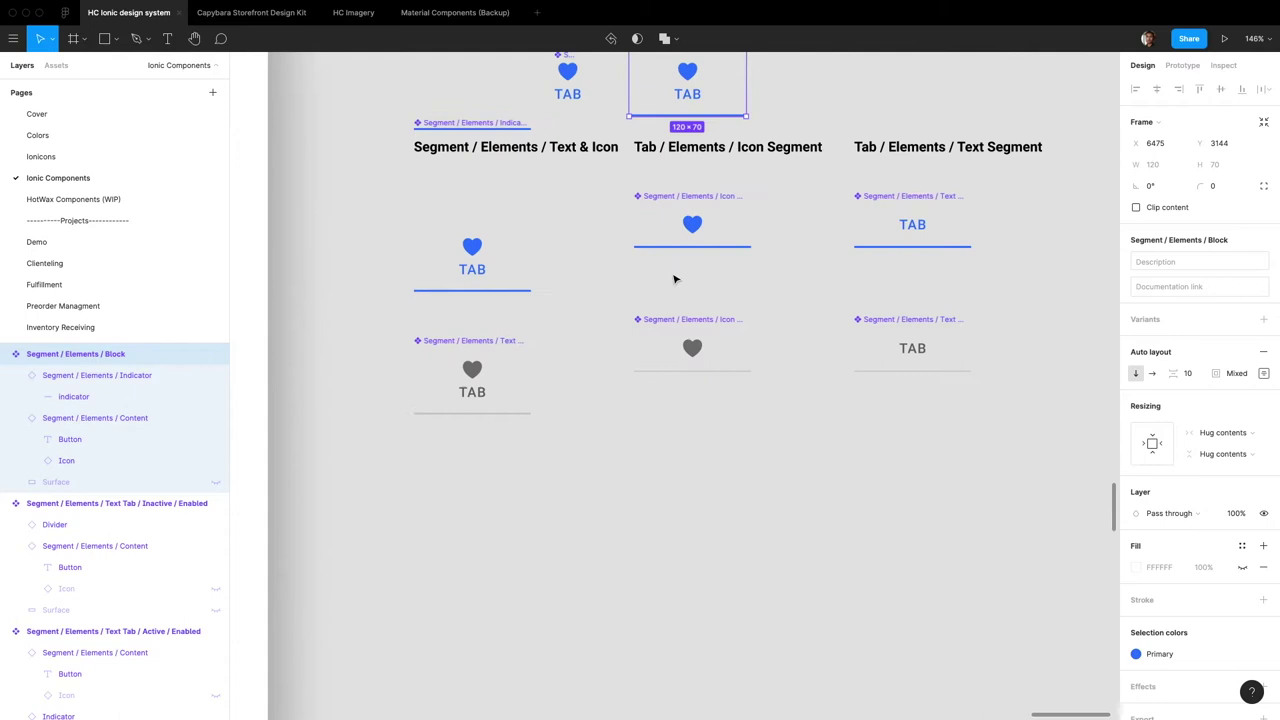
{"action": "scroll", "coordinate": [686, 177], "scroll_direction": "up", "scroll_amount": 1}
{"action": "left_click", "coordinate": [480, 292]}
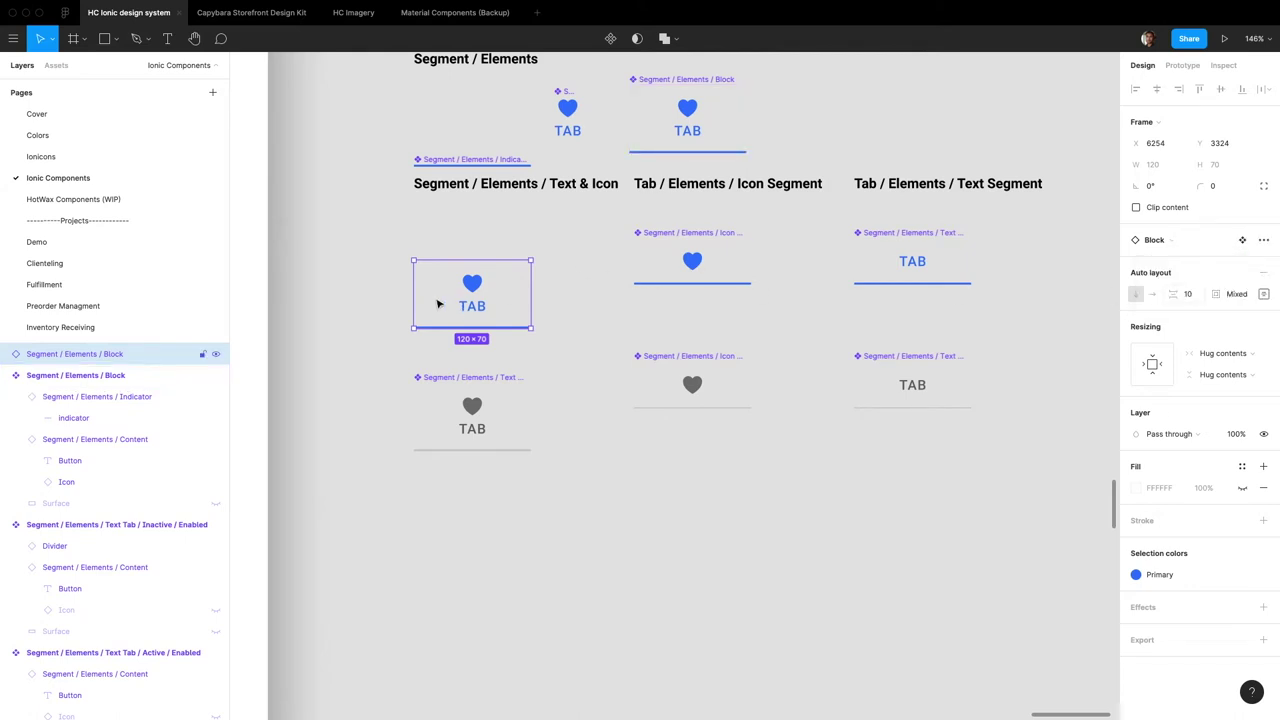
Copy a Block instance, change the master label to SEGMENT, and move the copies into the variant rows
{"action": "key", "text": "ctrl+z"}
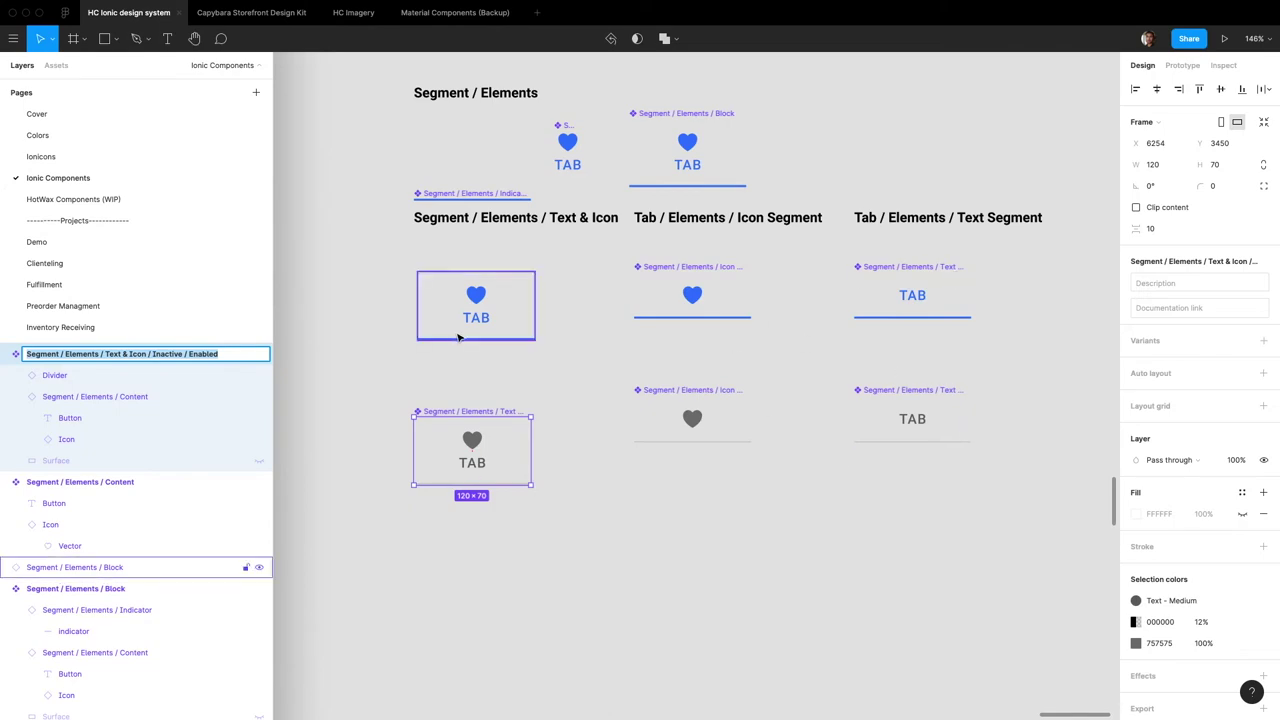
{"action": "left_click_drag", "start_coordinate": [472, 450], "coordinate": [500, 551]}
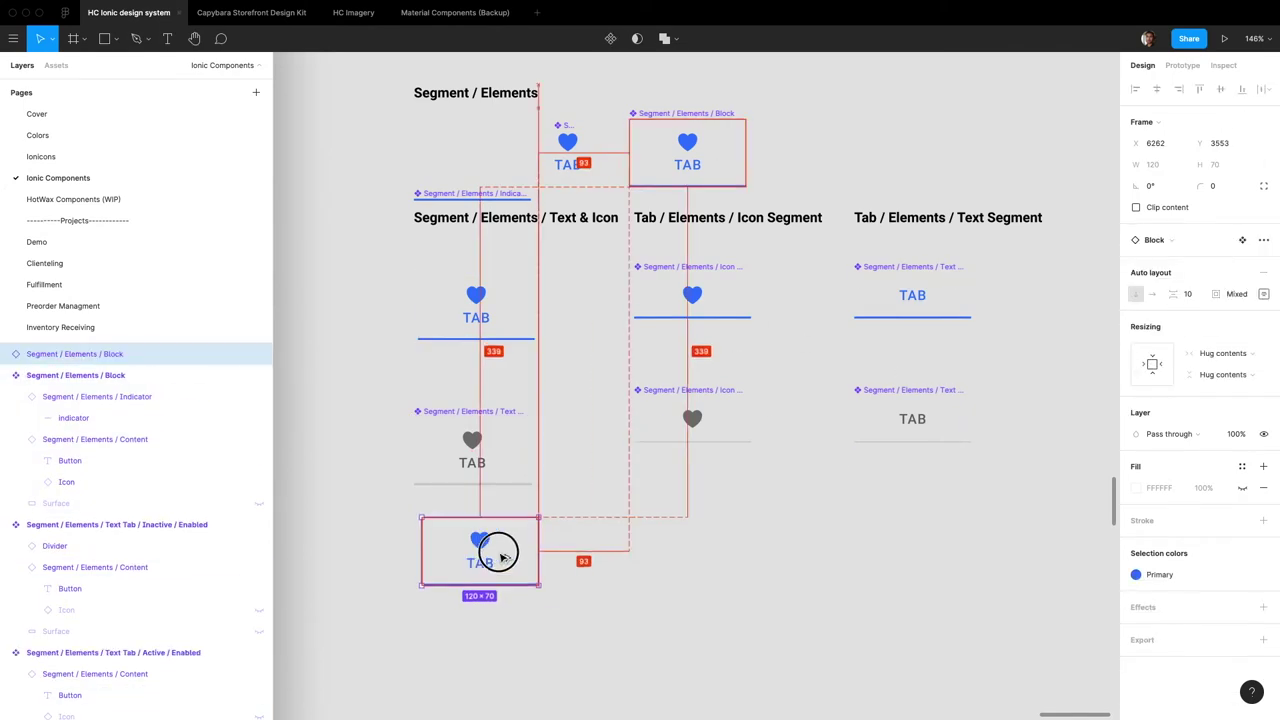
{"action": "left_click", "coordinate": [135, 395]}
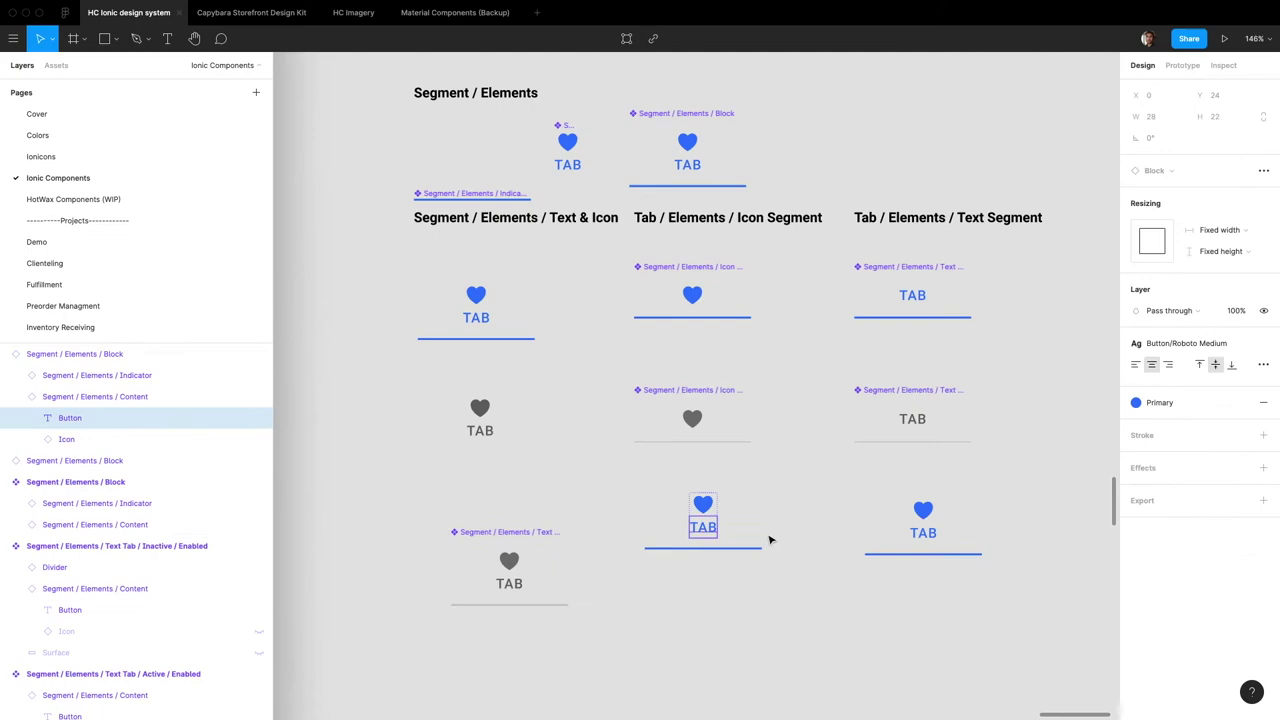
{"action": "left_click", "coordinate": [110, 376]}
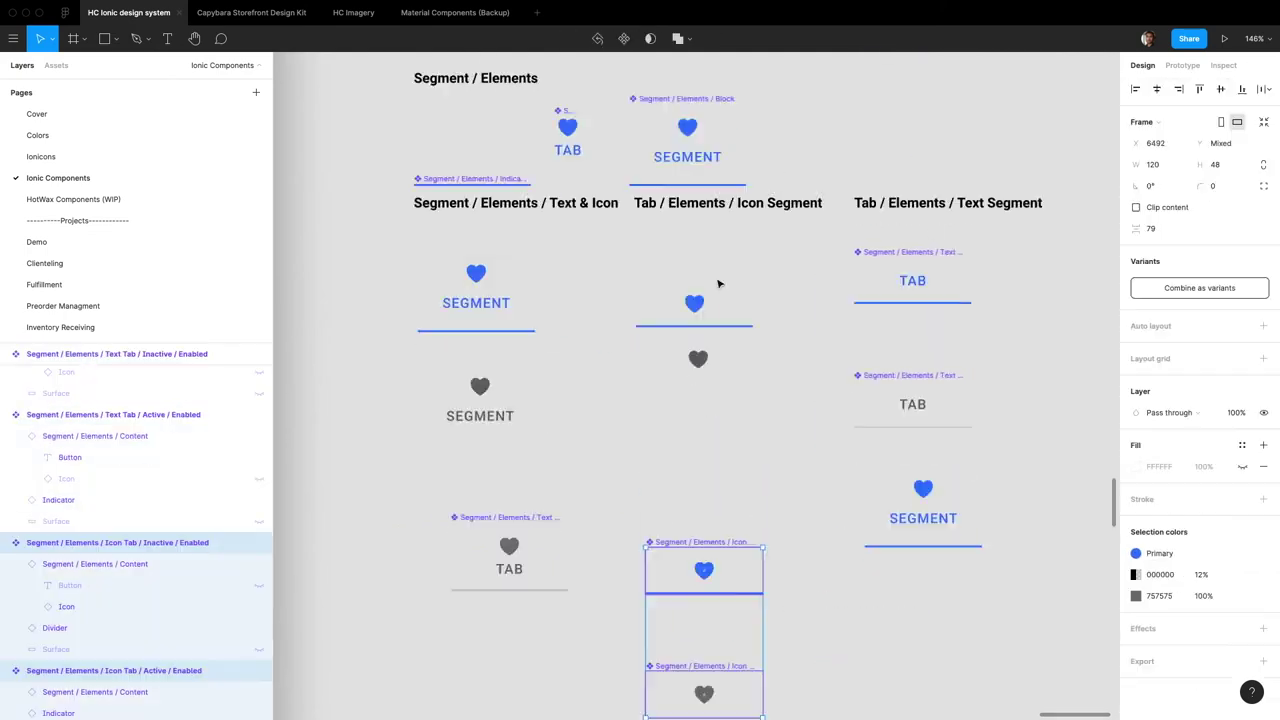
{"action": "scroll", "coordinate": [717, 280], "scroll_direction": "down", "scroll_amount": 3}
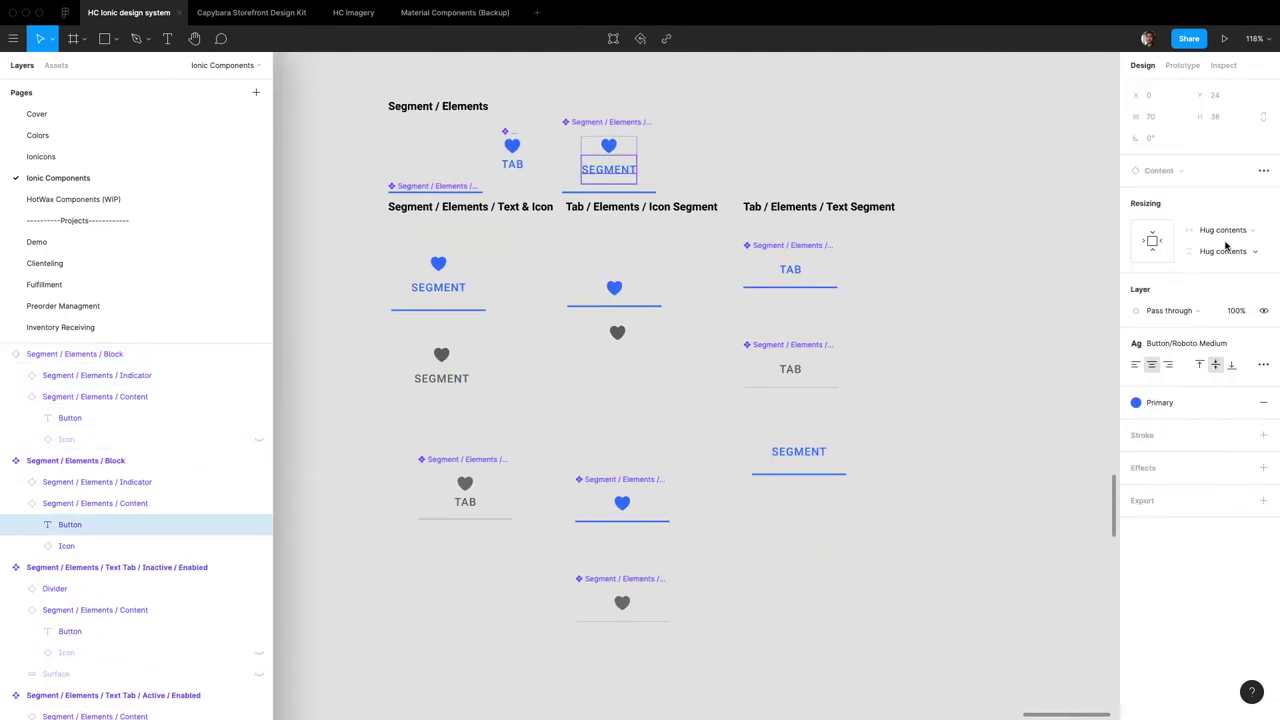
{"action": "left_click", "coordinate": [809, 457]}
{"action": "left_click_drag", "start_coordinate": [795, 468], "coordinate": [787, 297]}
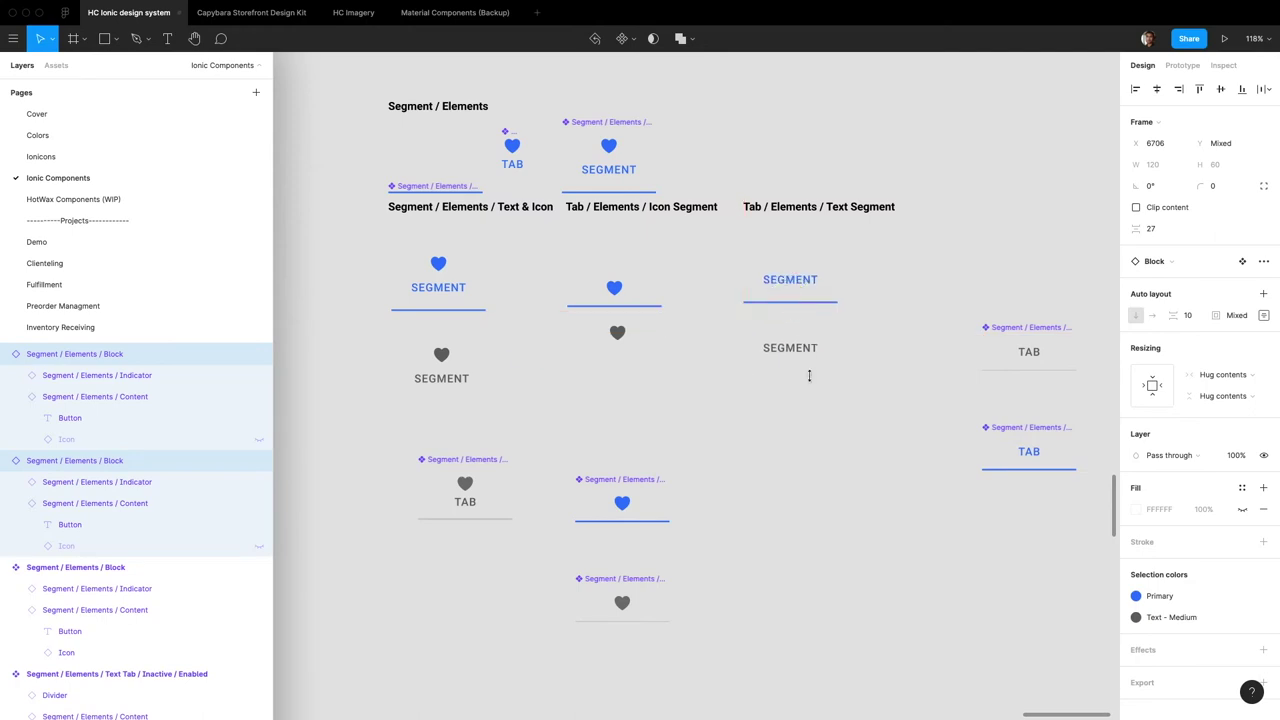
{"action": "left_click", "coordinate": [769, 457]}
Move the two TAB text variants down and open the SEGMENT label's type details
{"action": "left_click_drag", "start_coordinate": [946, 300], "coordinate": [1062, 470]}
{"action": "scroll", "coordinate": [1006, 374], "scroll_direction": "right", "scroll_amount": 2}
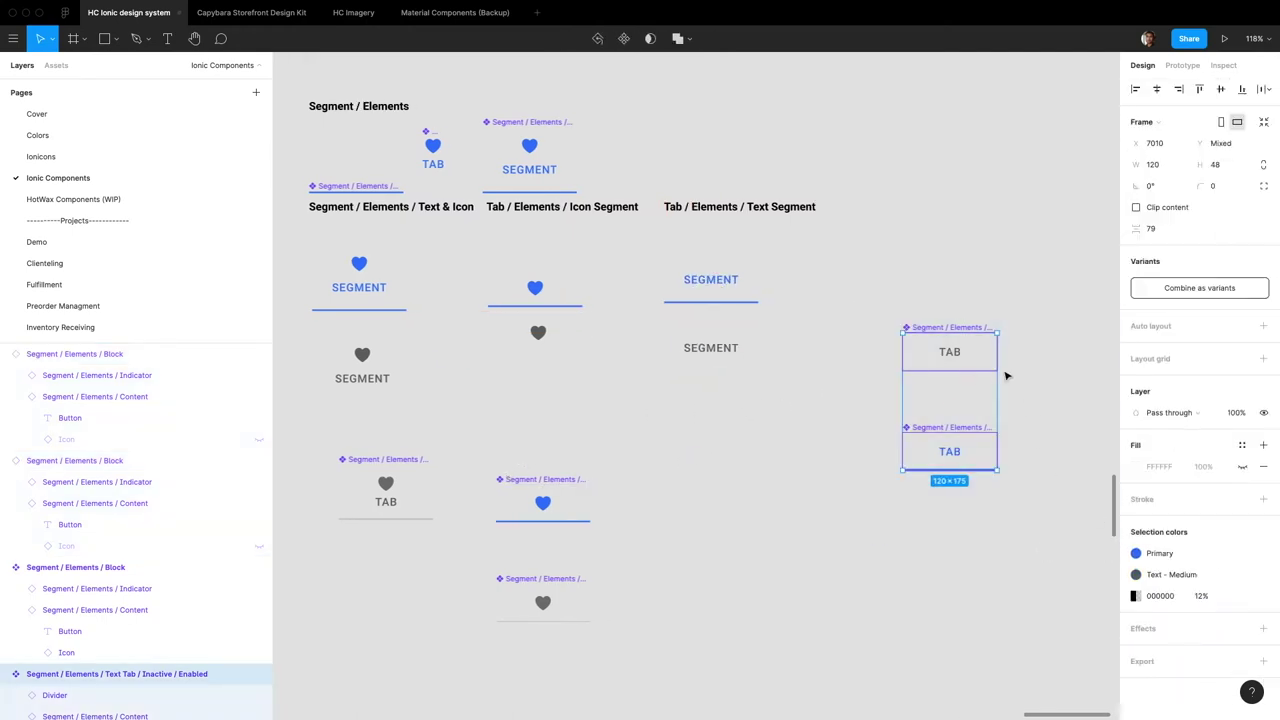
{"action": "left_click_drag", "start_coordinate": [1006, 374], "coordinate": [728, 496]}
{"action": "scroll", "coordinate": [728, 496], "scroll_direction": "up", "scroll_amount": 5}
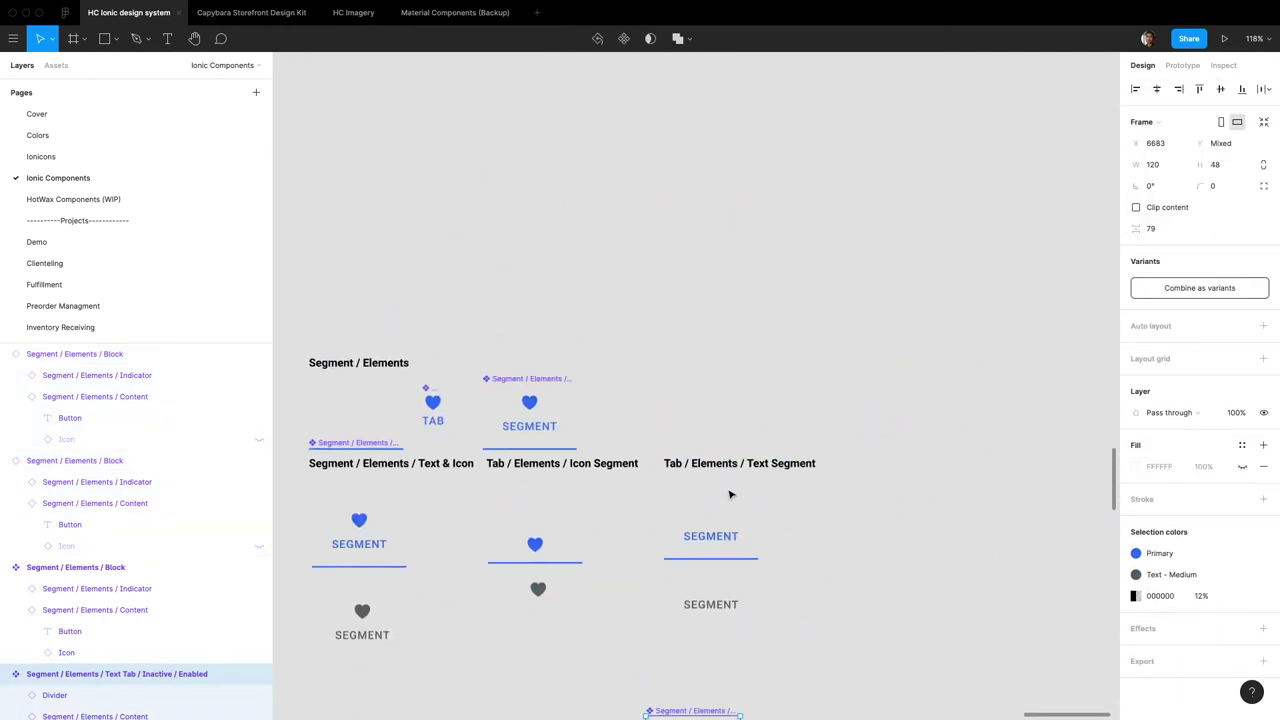
{"action": "scroll", "coordinate": [731, 491], "scroll_direction": "down", "scroll_amount": 5}
{"action": "scroll", "coordinate": [731, 491], "scroll_direction": "left", "scroll_amount": 1}
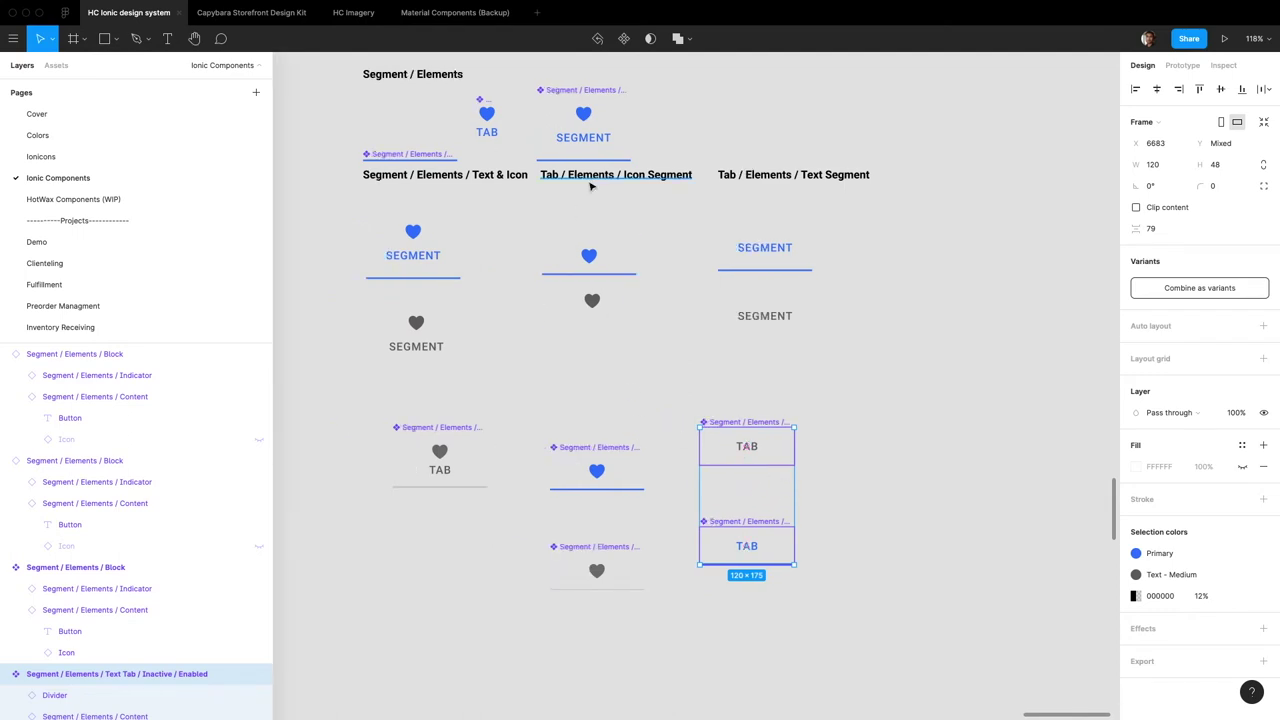
{"action": "double_click", "coordinate": [600, 143]}
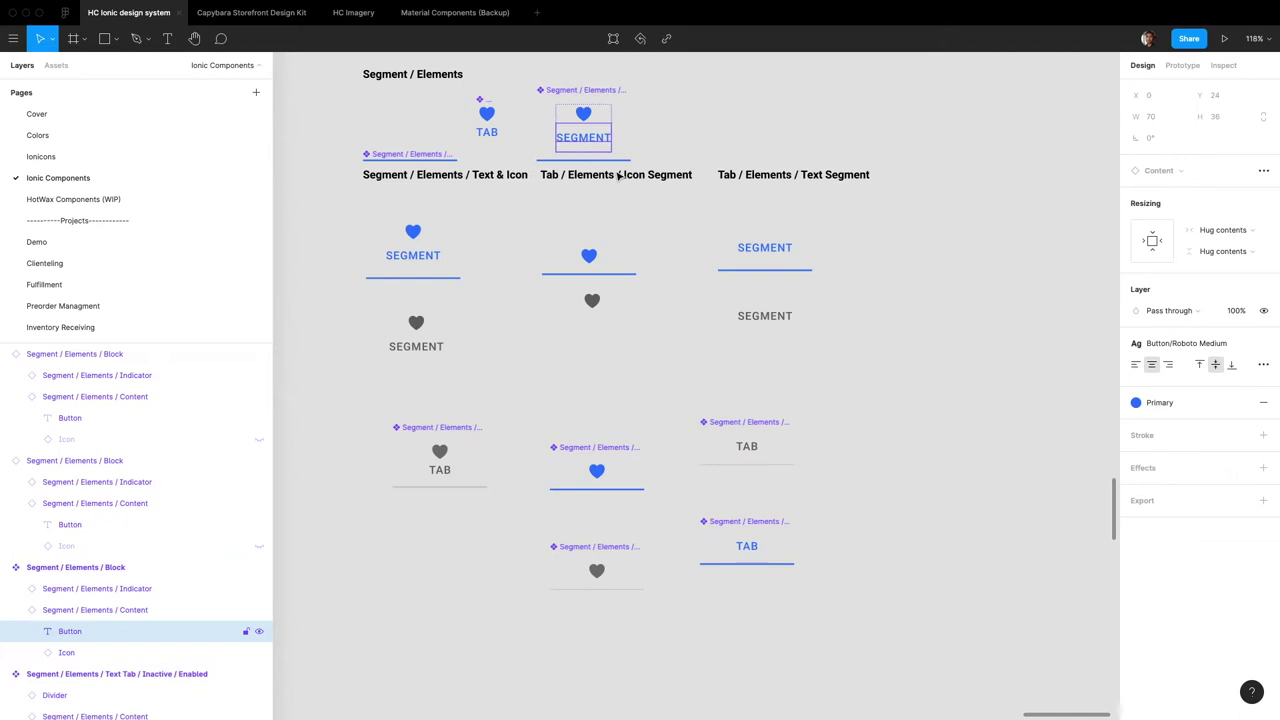
{"action": "left_click", "coordinate": [1263, 364]}
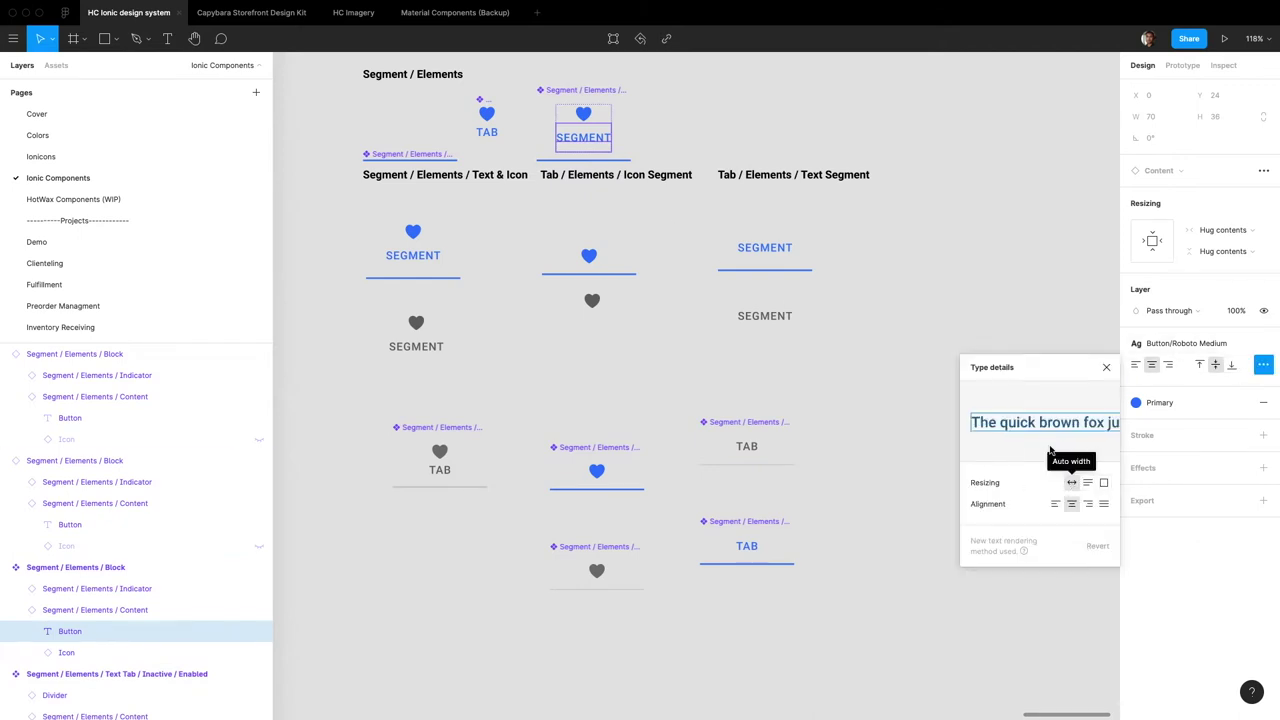
Keep Auto width resizing on the SEGMENT label and close the type details
{"action": "left_click", "coordinate": [1072, 483]}
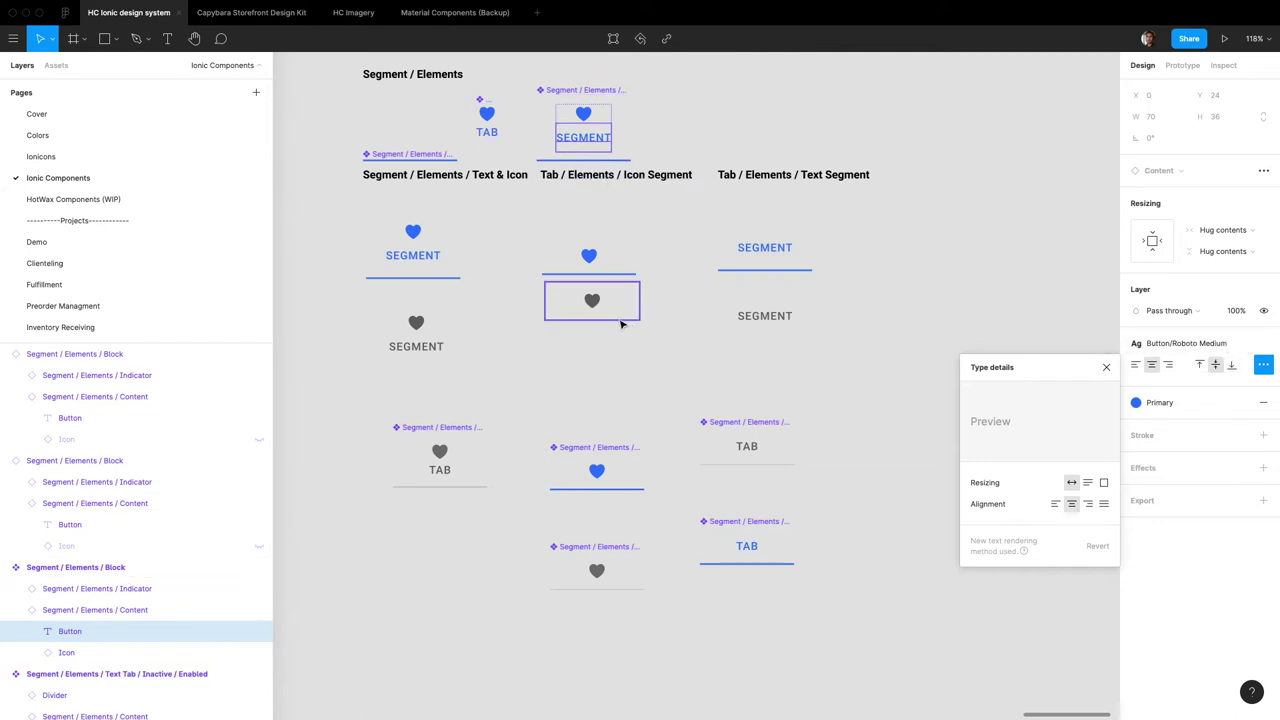
{"action": "left_click", "coordinate": [800, 510]}
Delete the five original TAB components and tidy the SEGMENT blocks into an even grid
{"action": "left_click_drag", "start_coordinate": [854, 608], "coordinate": [351, 386]}
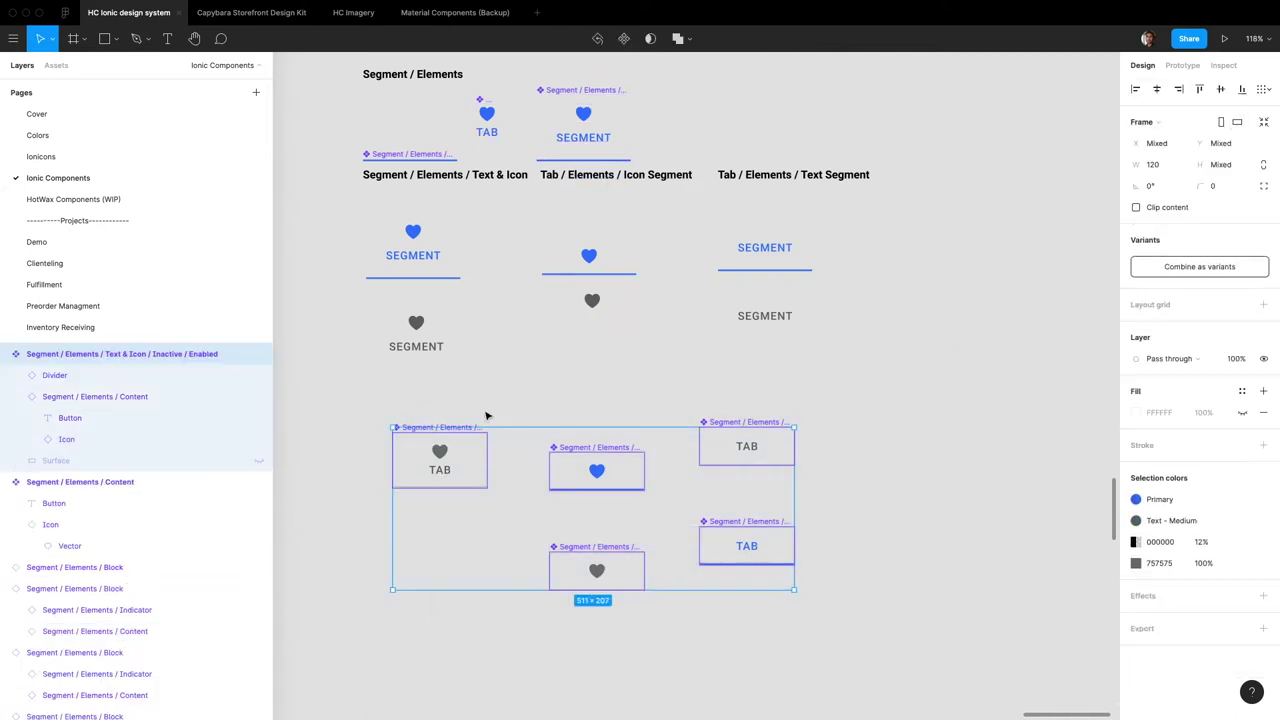
{"action": "key", "text": "Delete"}
{"action": "scroll", "coordinate": [570, 395], "scroll_direction": "up", "scroll_amount": 2}
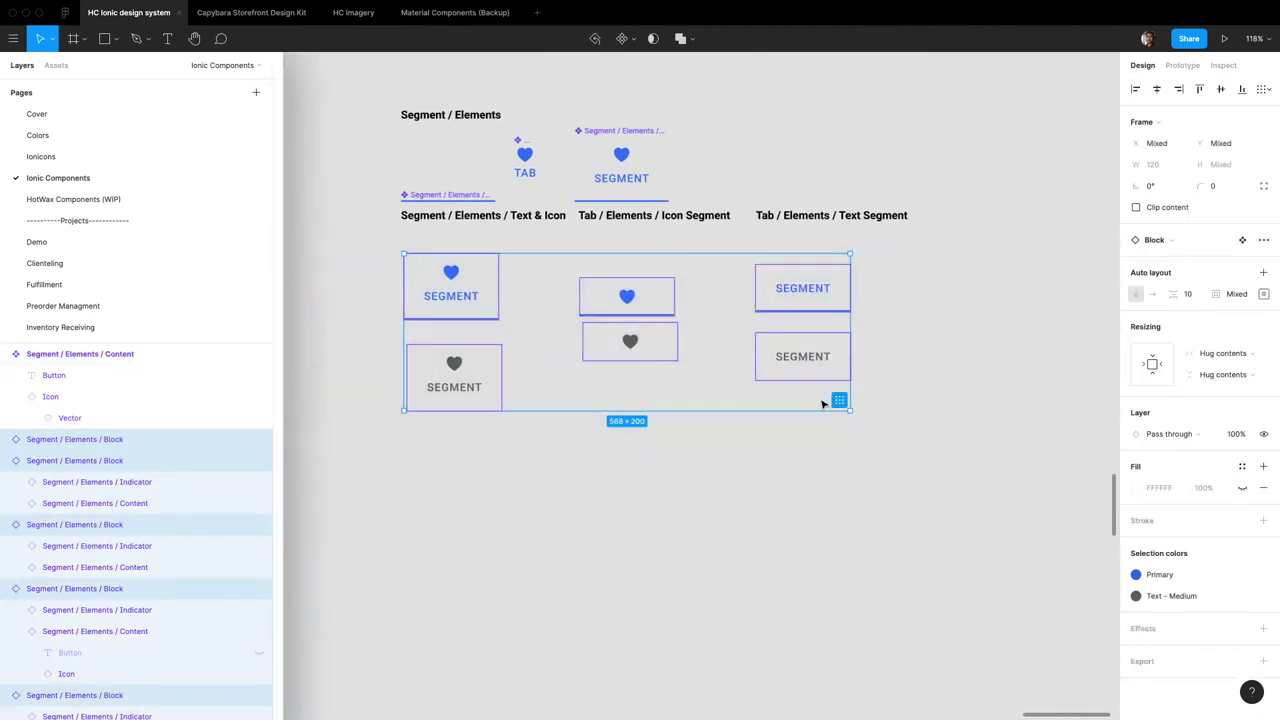
{"action": "left_click", "coordinate": [838, 401]}
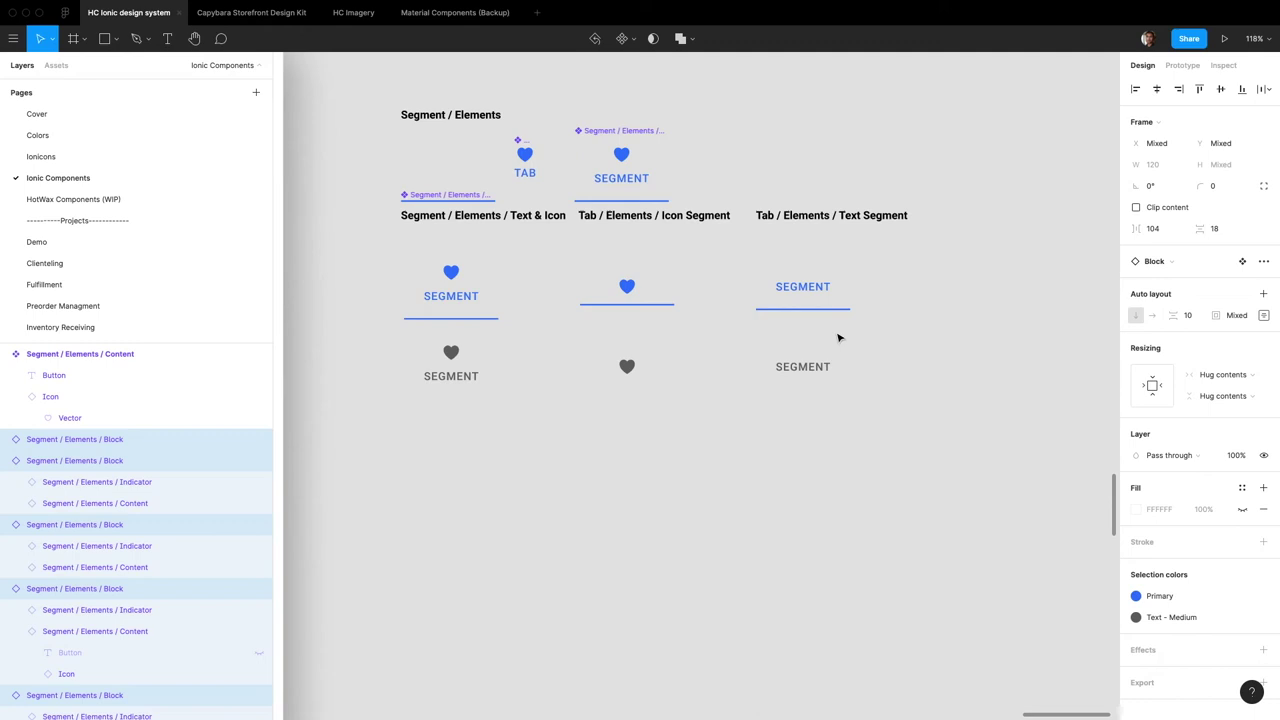
{"action": "left_click", "coordinate": [907, 373]}
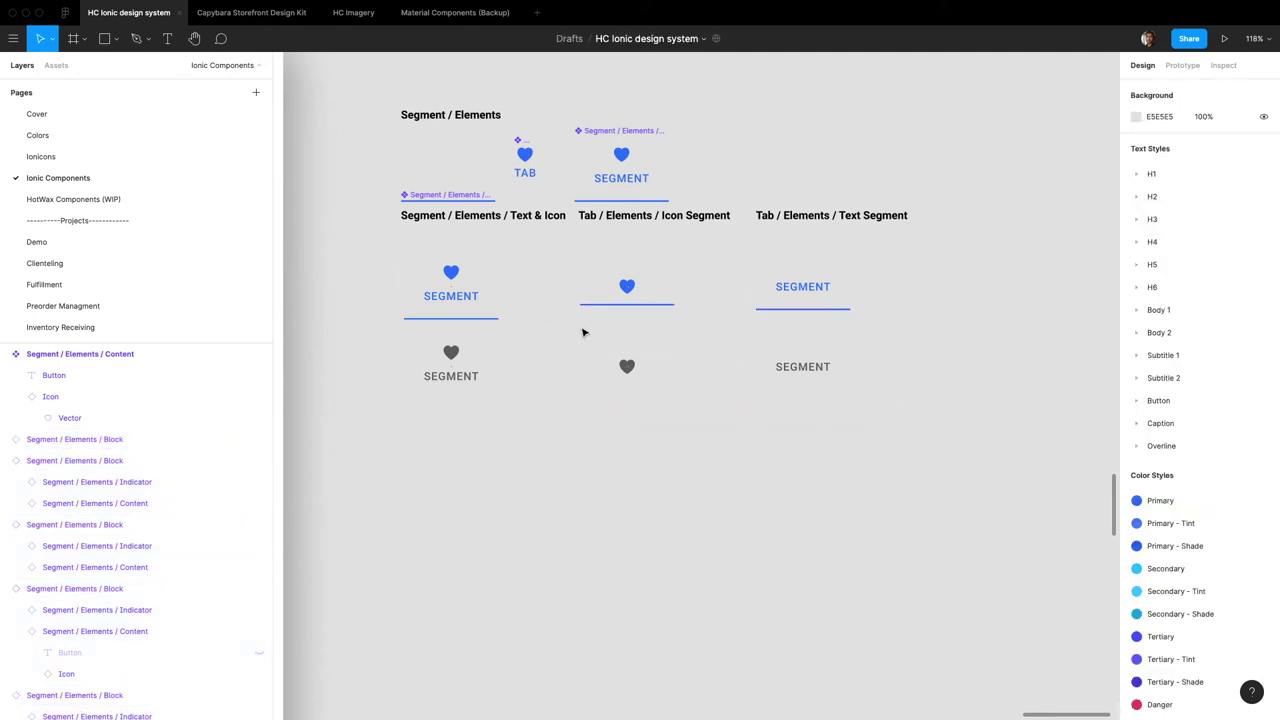
{"action": "left_click", "coordinate": [625, 163]}
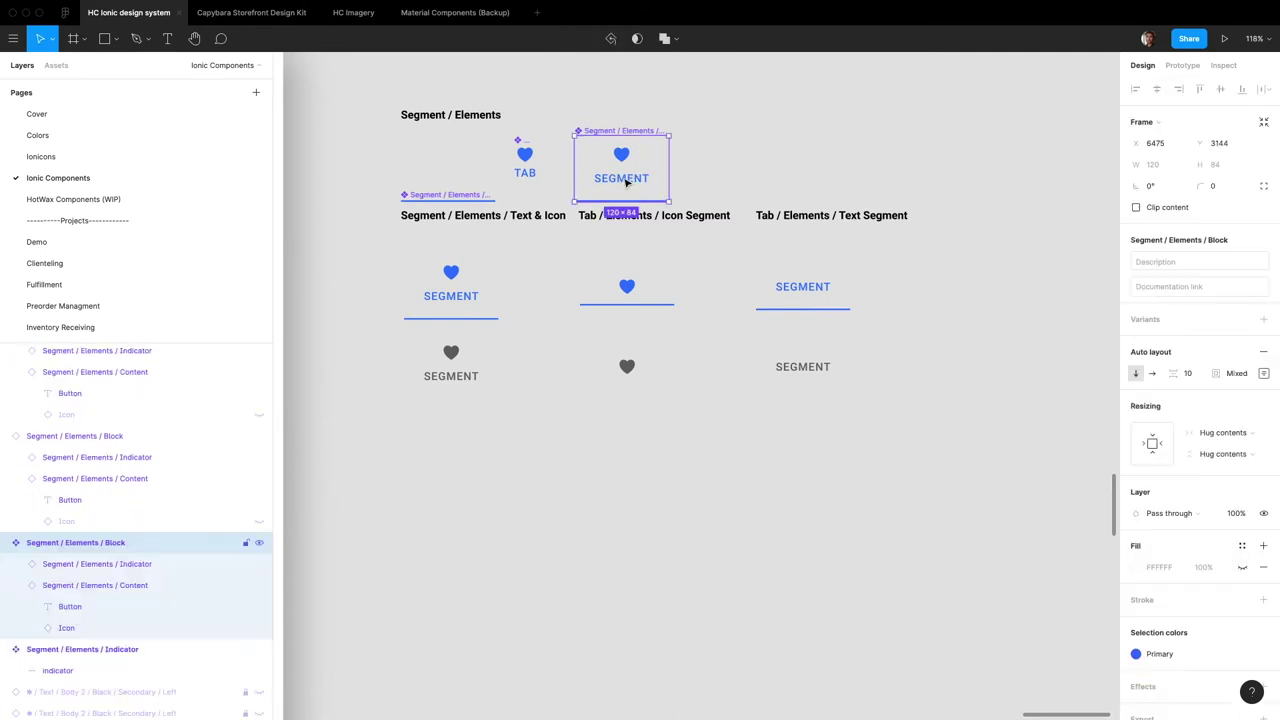
{"action": "scroll", "coordinate": [625, 185], "scroll_direction": "up", "scroll_amount": 3}
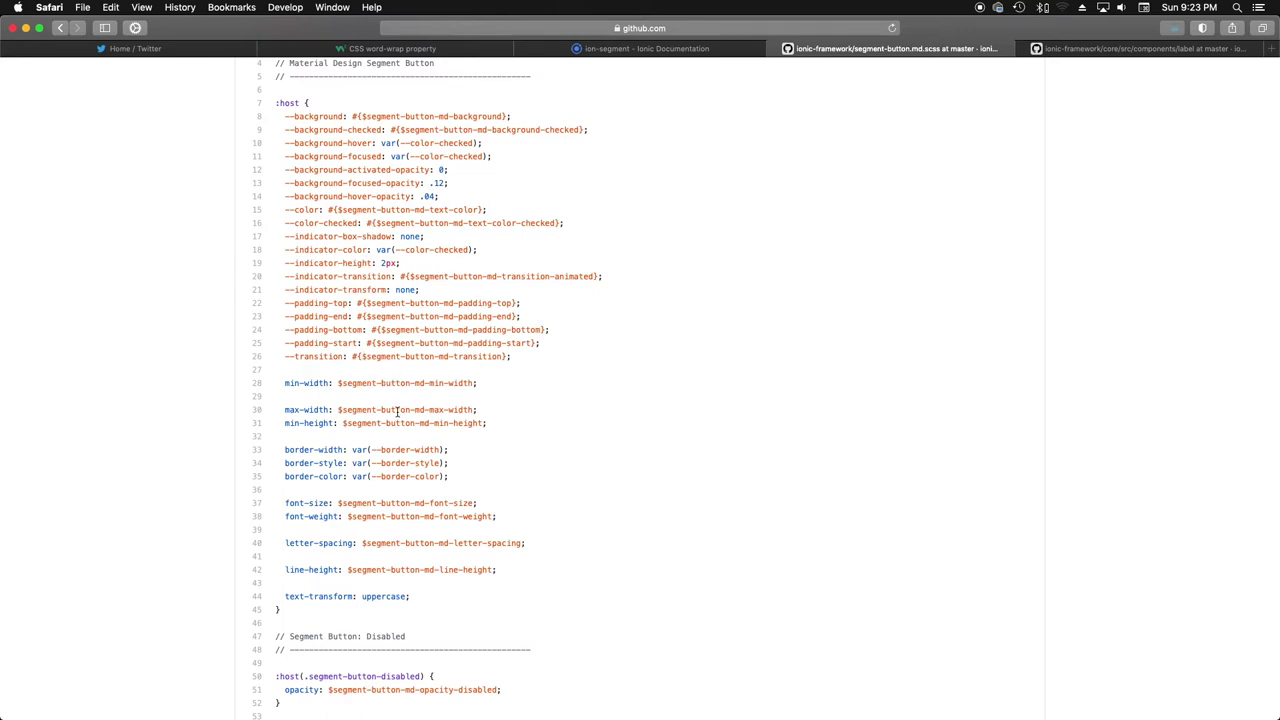
Highlight $segment-button-md-line-height on line 42 of the Ionic stylesheet, then return to Figma
{"action": "scroll", "coordinate": [397, 411], "scroll_direction": "down", "scroll_amount": 1}
{"action": "left_click_drag", "start_coordinate": [337, 491], "coordinate": [508, 500]}
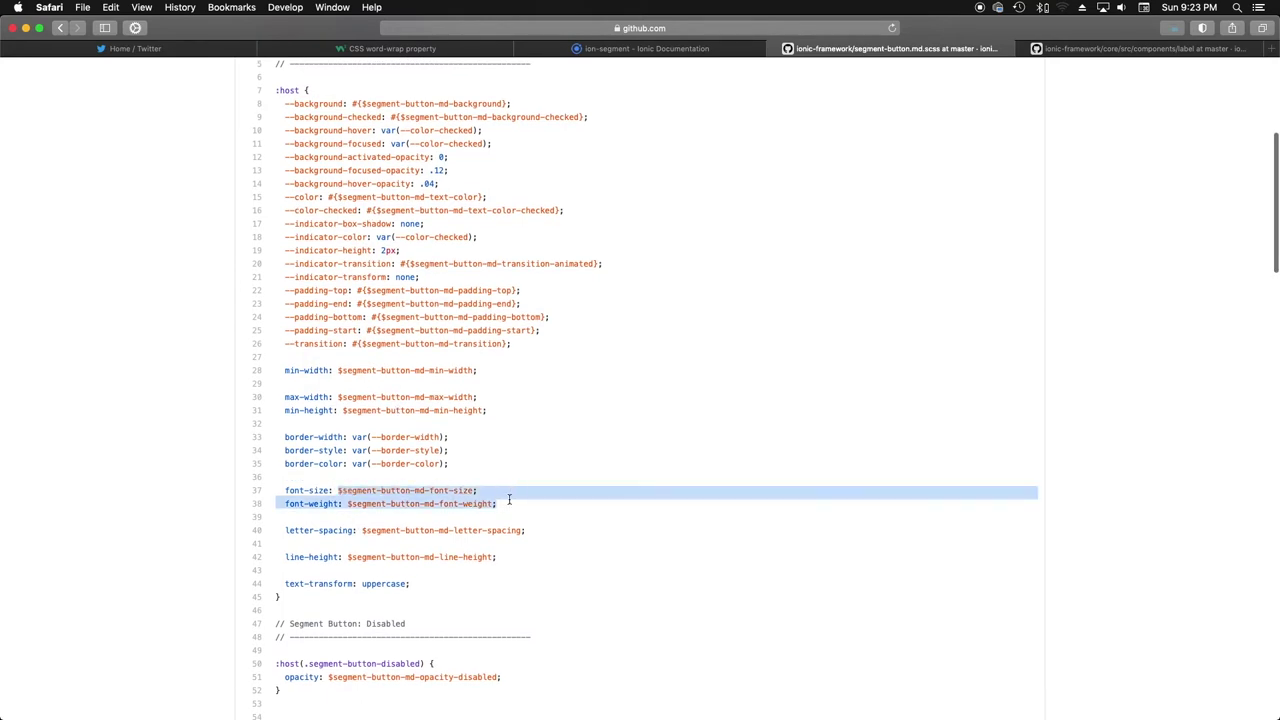
{"action": "left_click", "coordinate": [500, 508]}
{"action": "left_click_drag", "start_coordinate": [349, 560], "coordinate": [500, 563]}
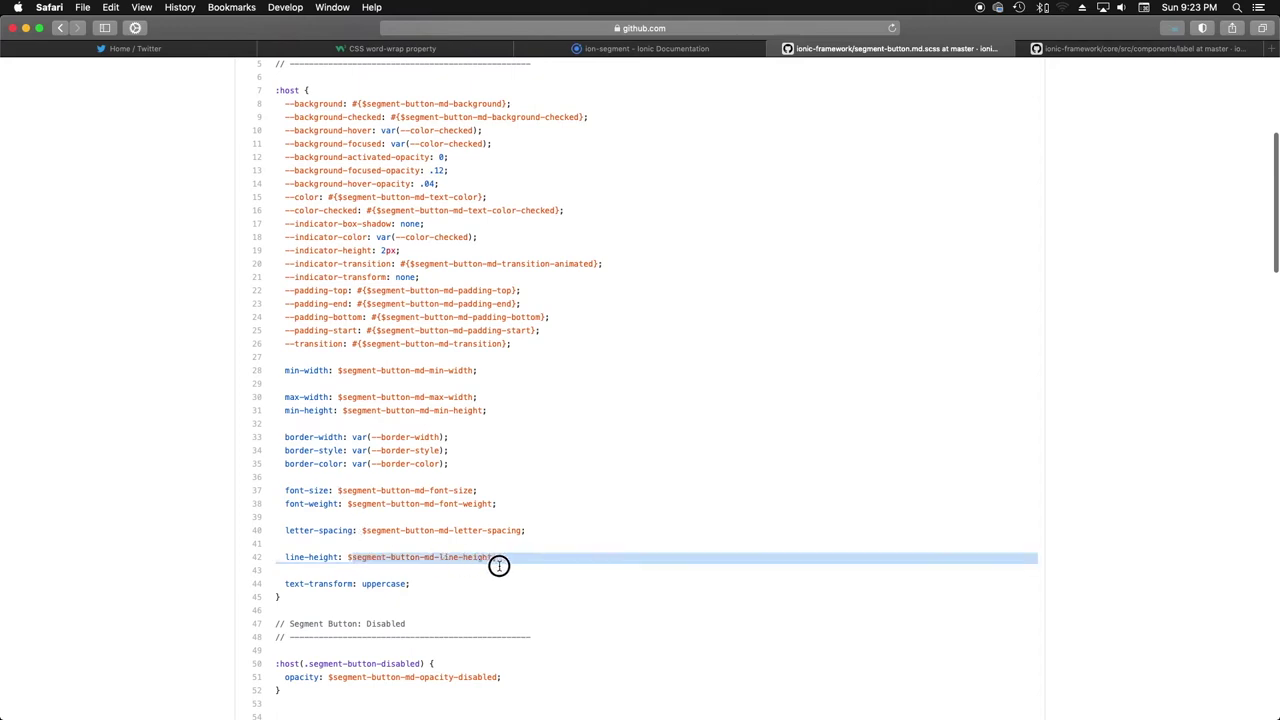
{"action": "left_click", "coordinate": [493, 557]}
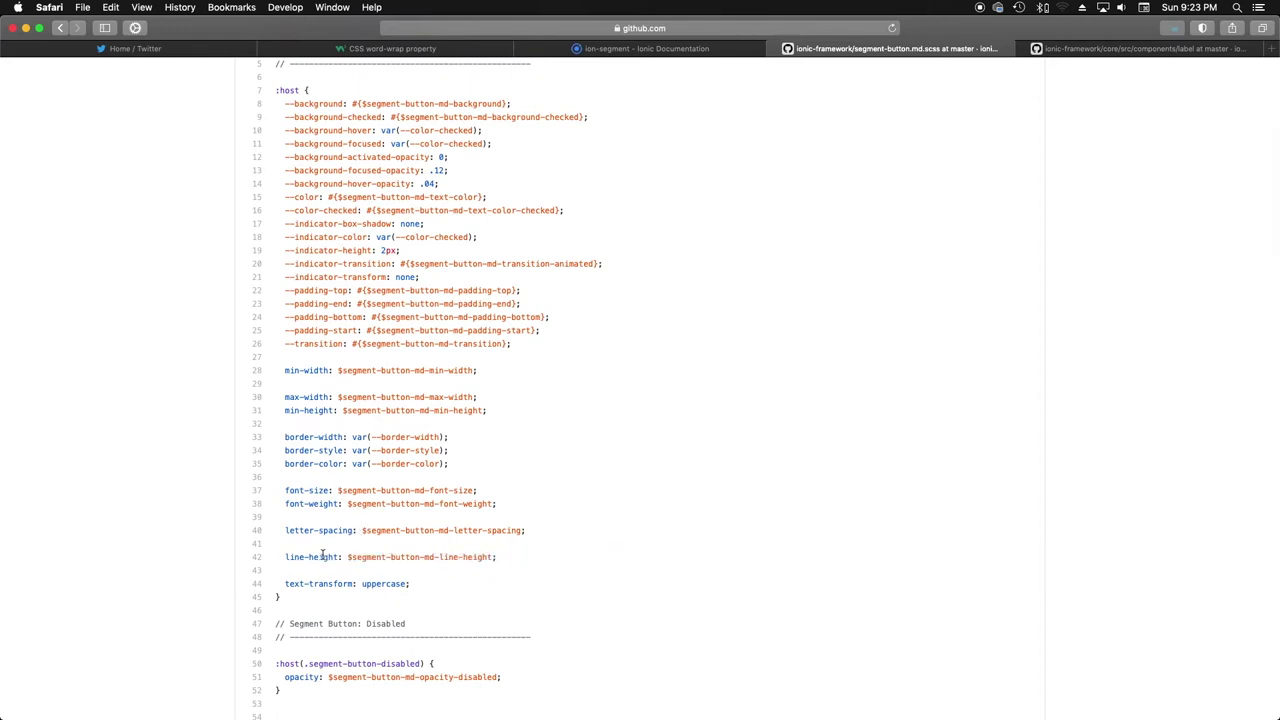
{"action": "left_click_drag", "start_coordinate": [362, 557], "coordinate": [466, 558]}
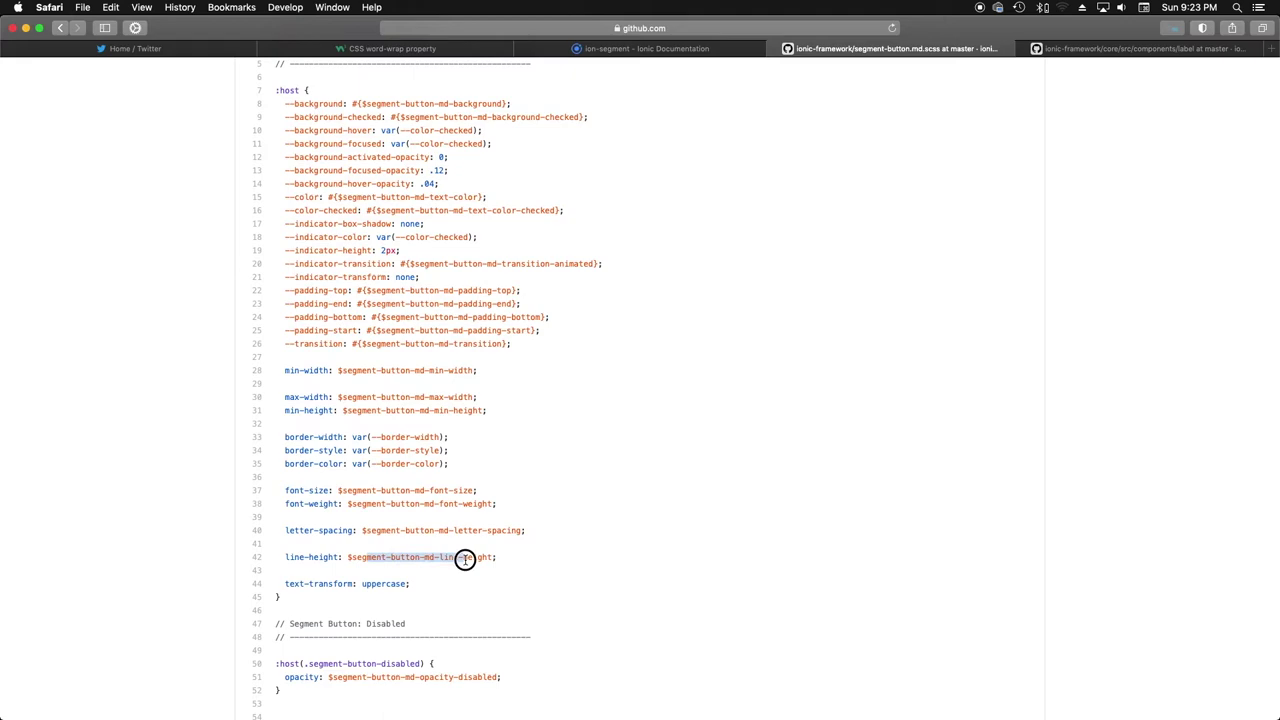
{"action": "left_click", "coordinate": [470, 557]}
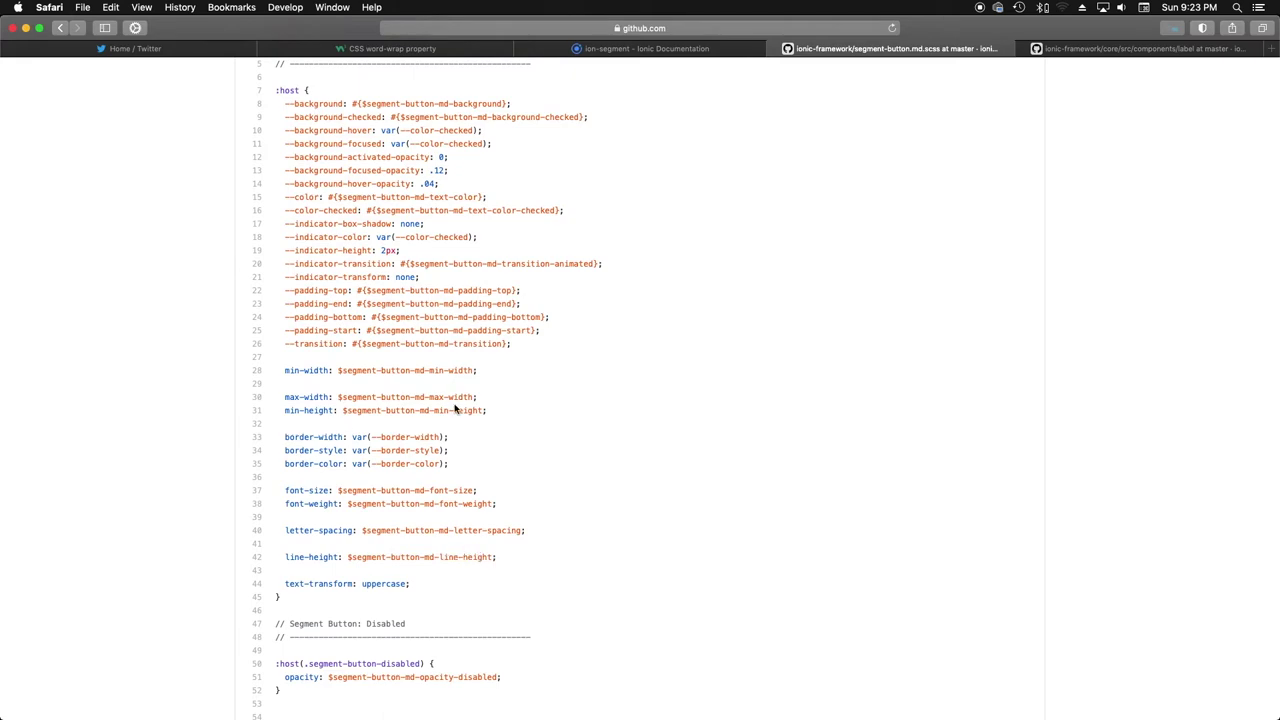
{"action": "key", "text": "ctrl+Left"}
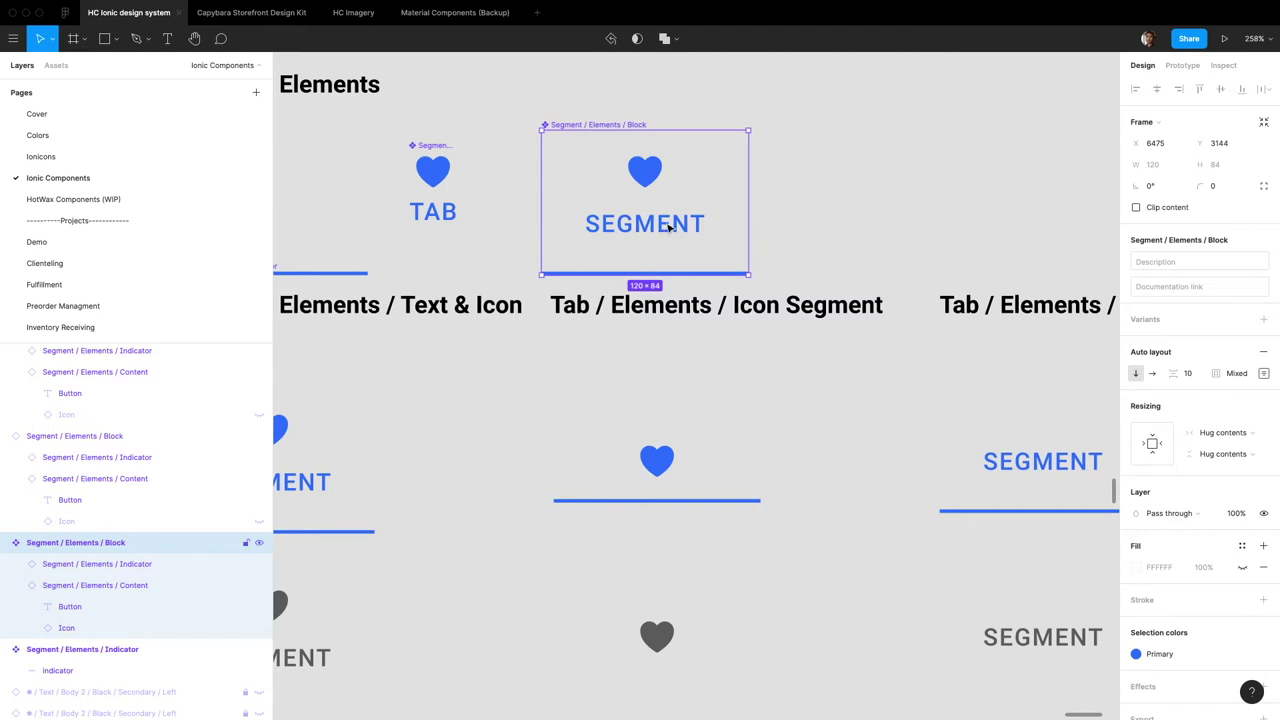
Test-type into the SEGMENT label, then undo to restore the original text
{"action": "left_click", "coordinate": [668, 228], "text": "super"}
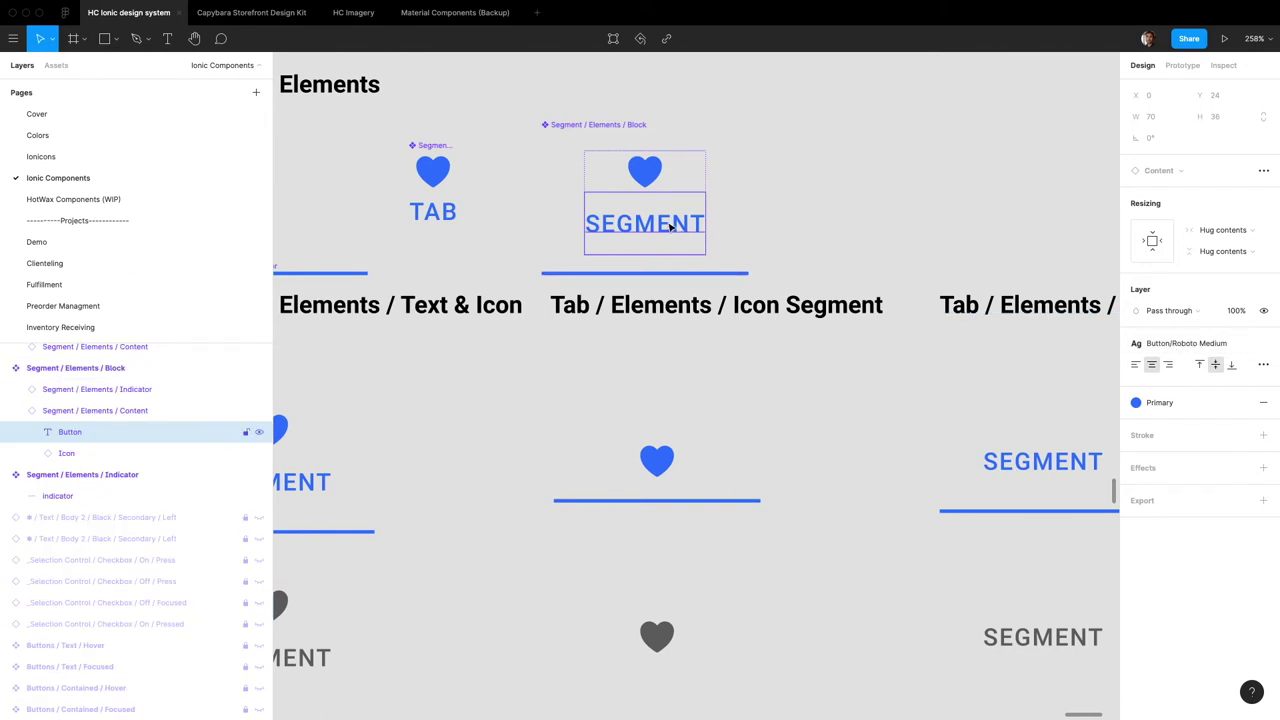
{"action": "scroll", "coordinate": [435, 219], "scroll_direction": "up", "scroll_amount": 2}
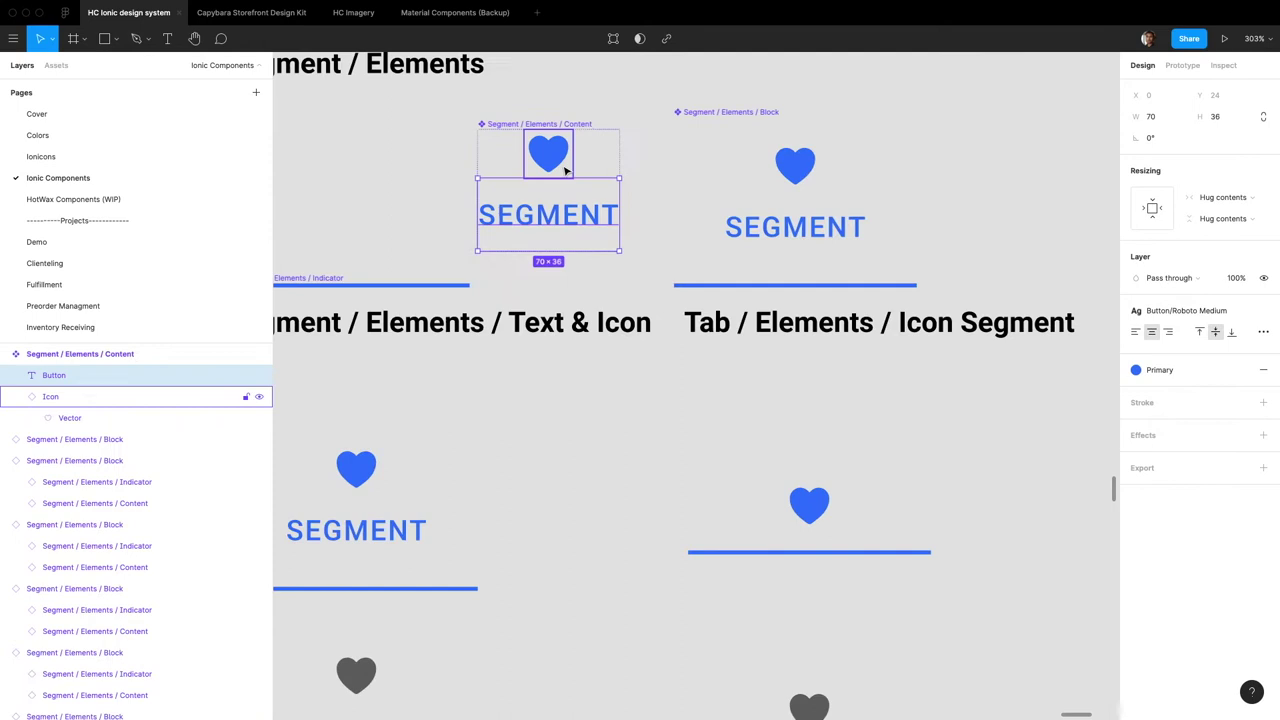
{"action": "left_click", "coordinate": [834, 217]}
{"action": "double_click", "coordinate": [829, 218]}
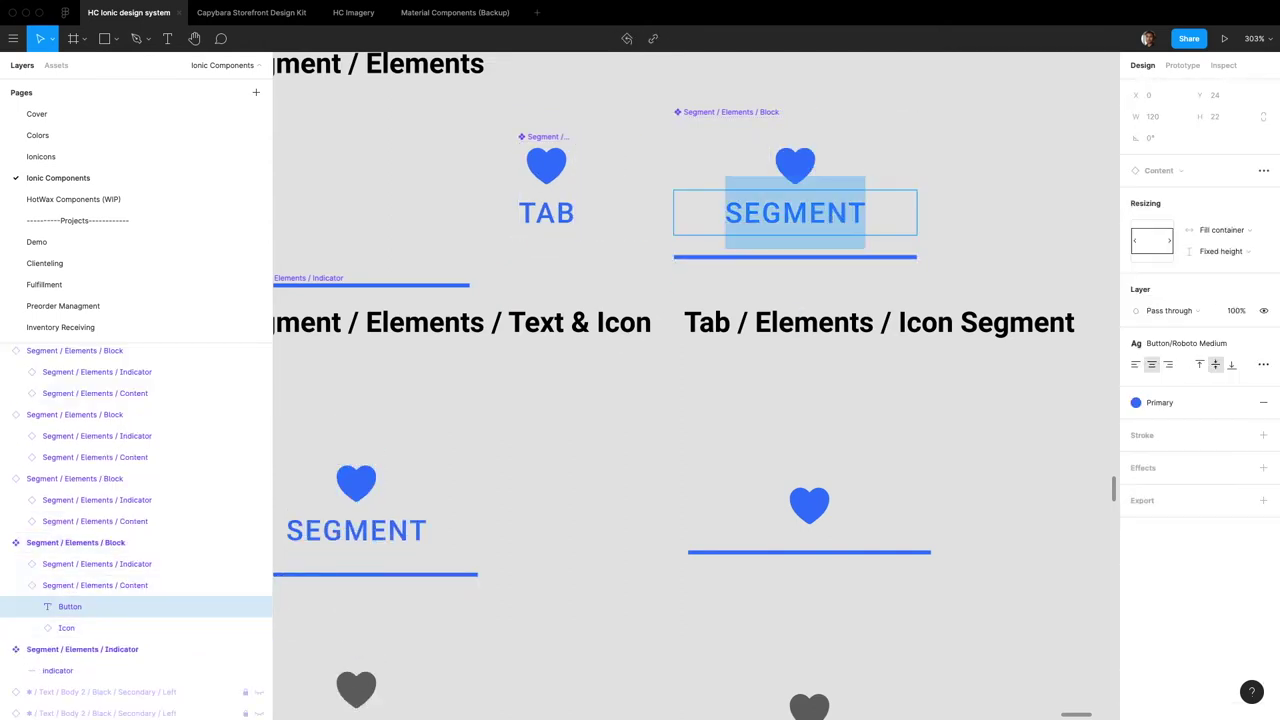
{"action": "type", "text": "ADFAFADFAFADFAFDAFAFADFA"}
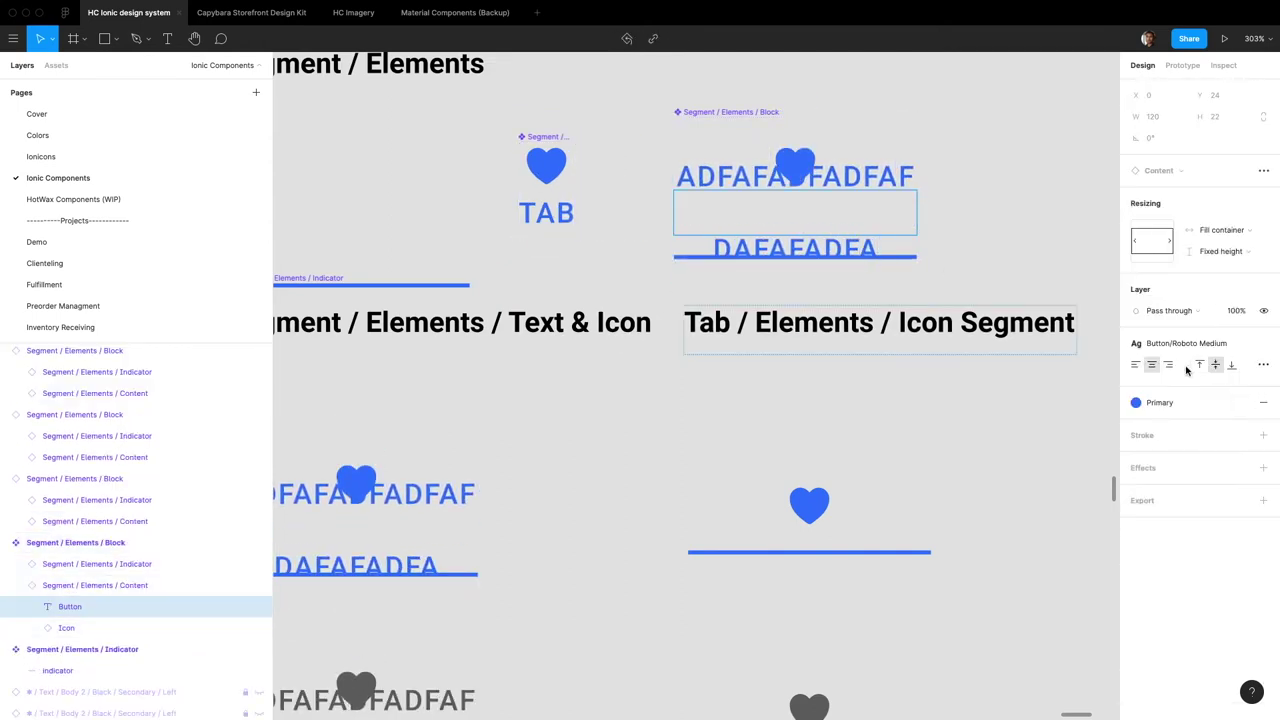
{"action": "key", "text": "ctrl+z"}
{"action": "key", "text": "Escape"}
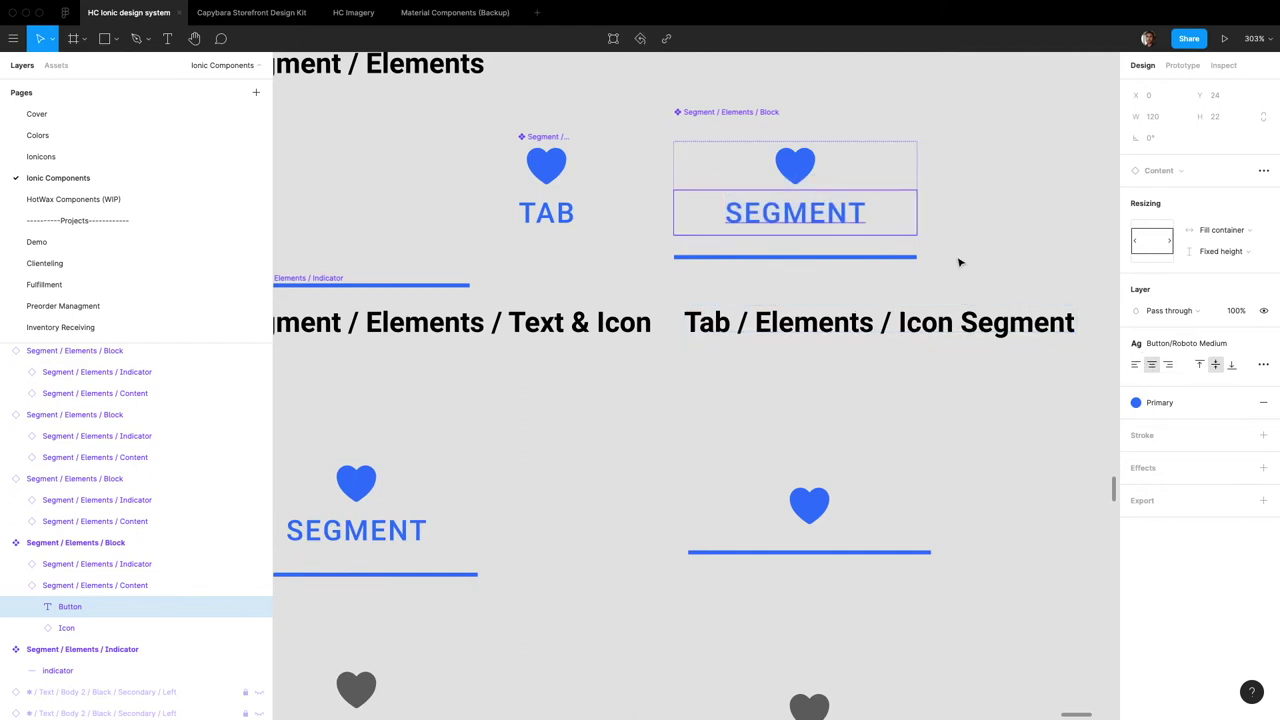
{"action": "left_click", "coordinate": [958, 262]}
Set the SEGMENT text layer's resizing to Hug contents so it measures 70×36
{"action": "left_click", "coordinate": [773, 215]}
{"action": "double_click", "coordinate": [789, 212]}
{"action": "left_click", "coordinate": [1241, 232]}
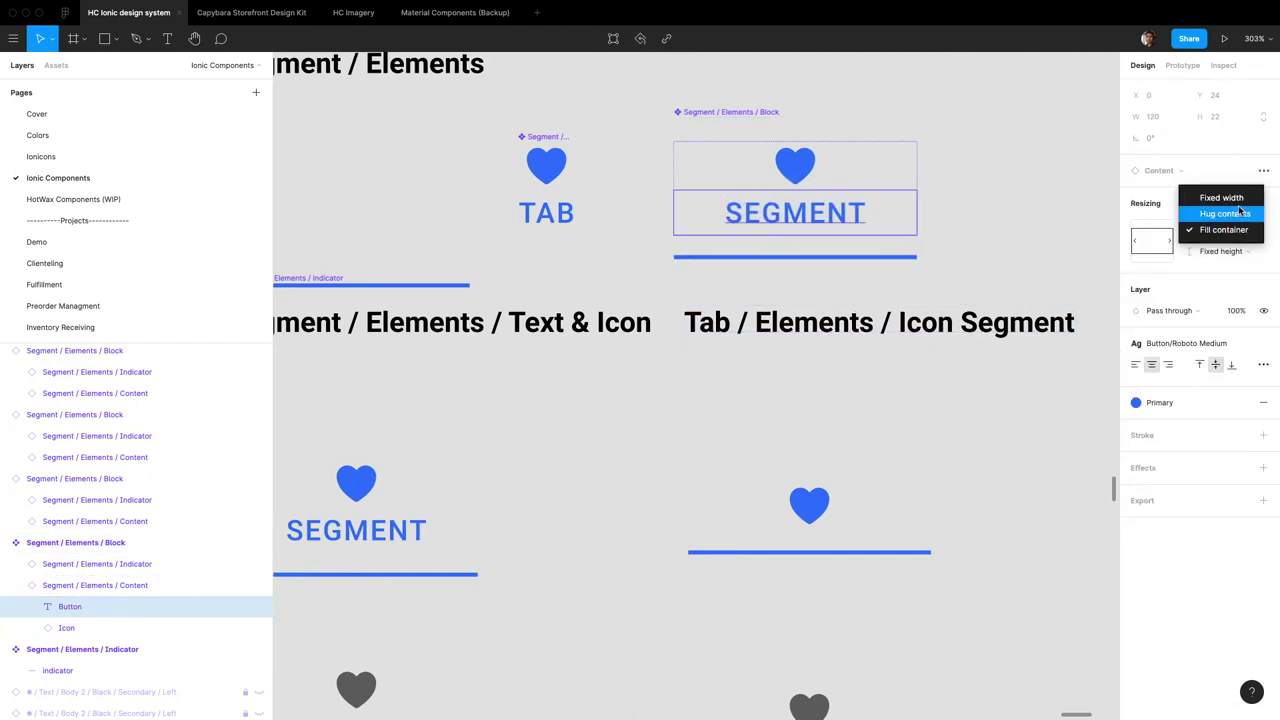
{"action": "left_click", "coordinate": [1238, 214]}
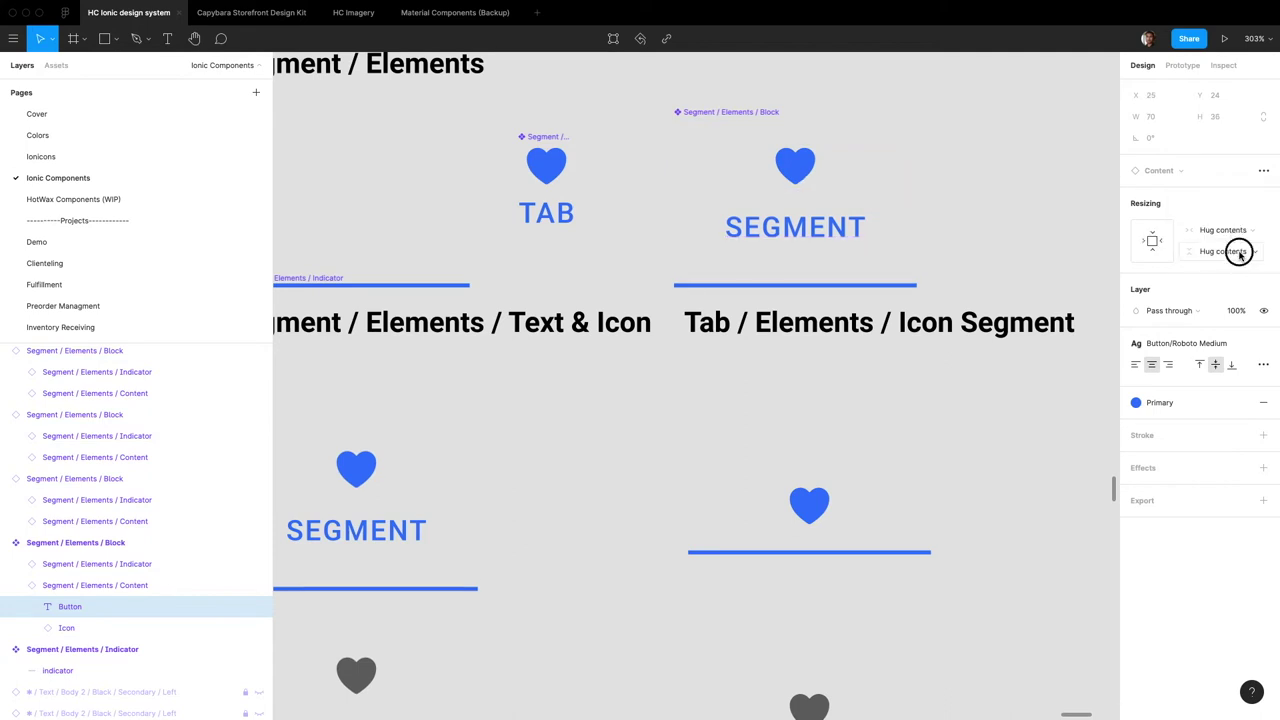
{"action": "left_click", "coordinate": [1263, 364]}
{"action": "left_click", "coordinate": [1263, 364]}
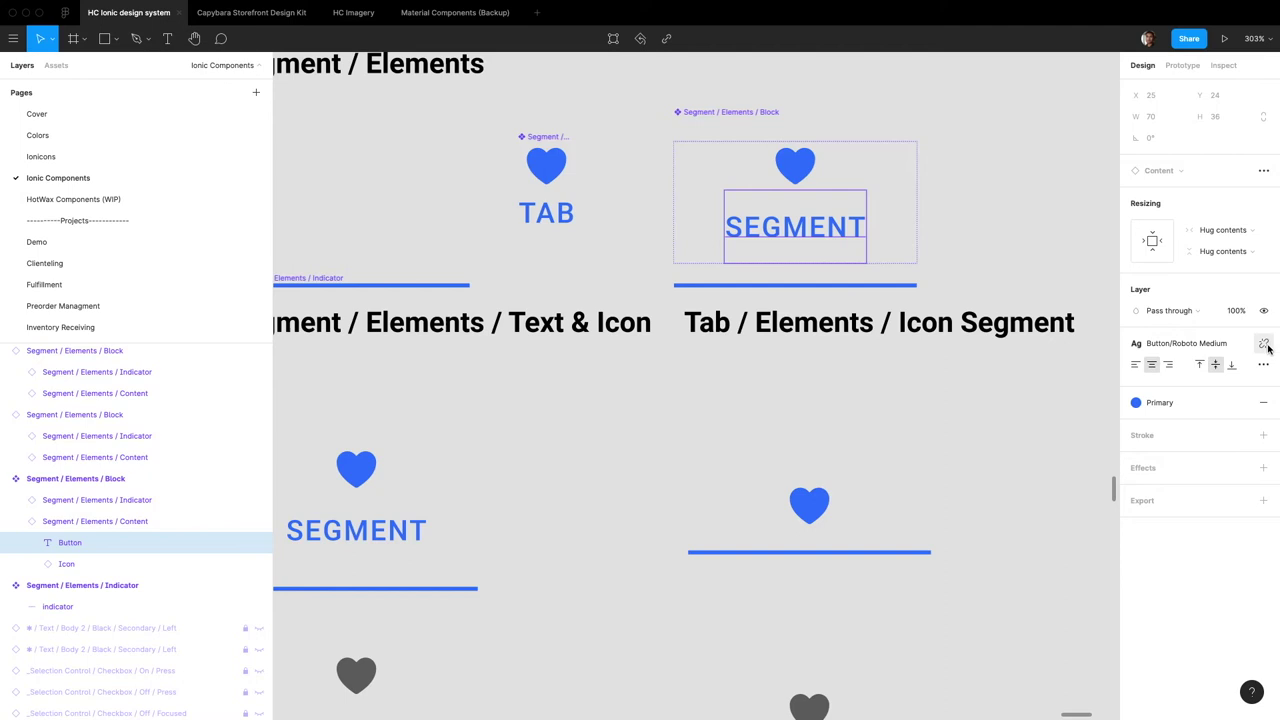
Detach the Button/Roboto Medium text style and set the label's line height to 22
{"action": "left_click", "coordinate": [1265, 345]}
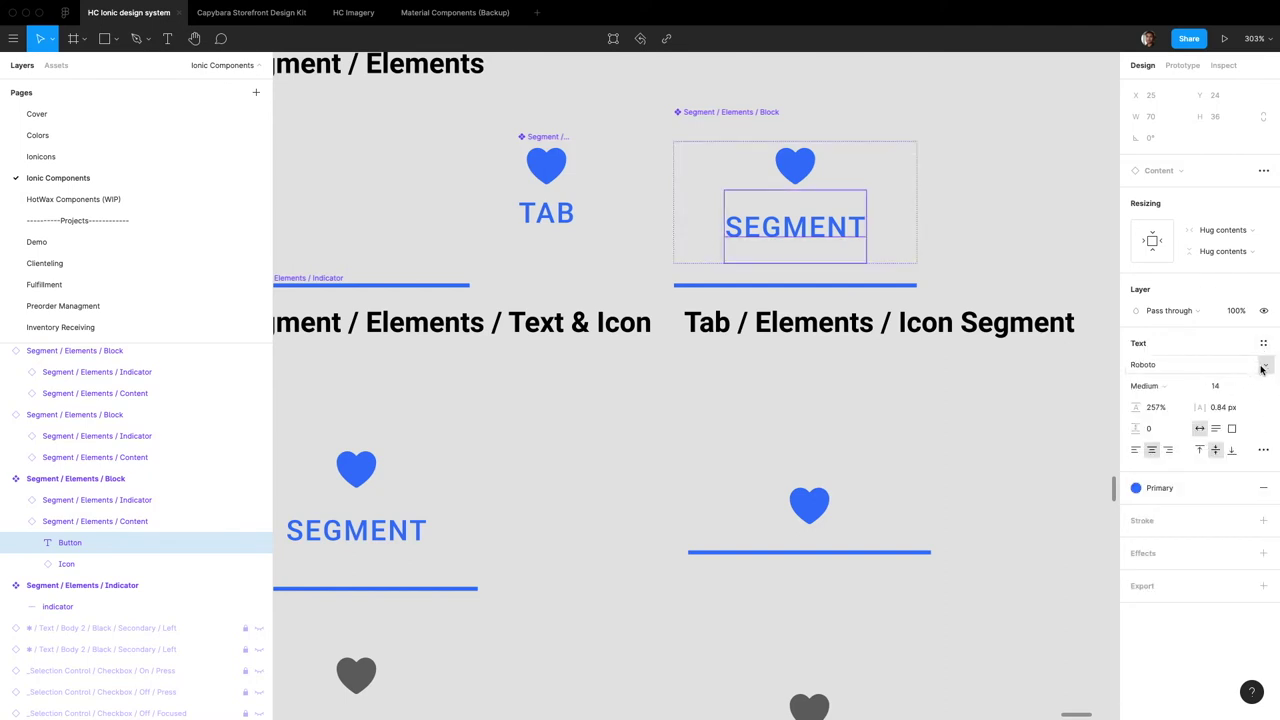
{"action": "left_click", "coordinate": [1161, 412]}
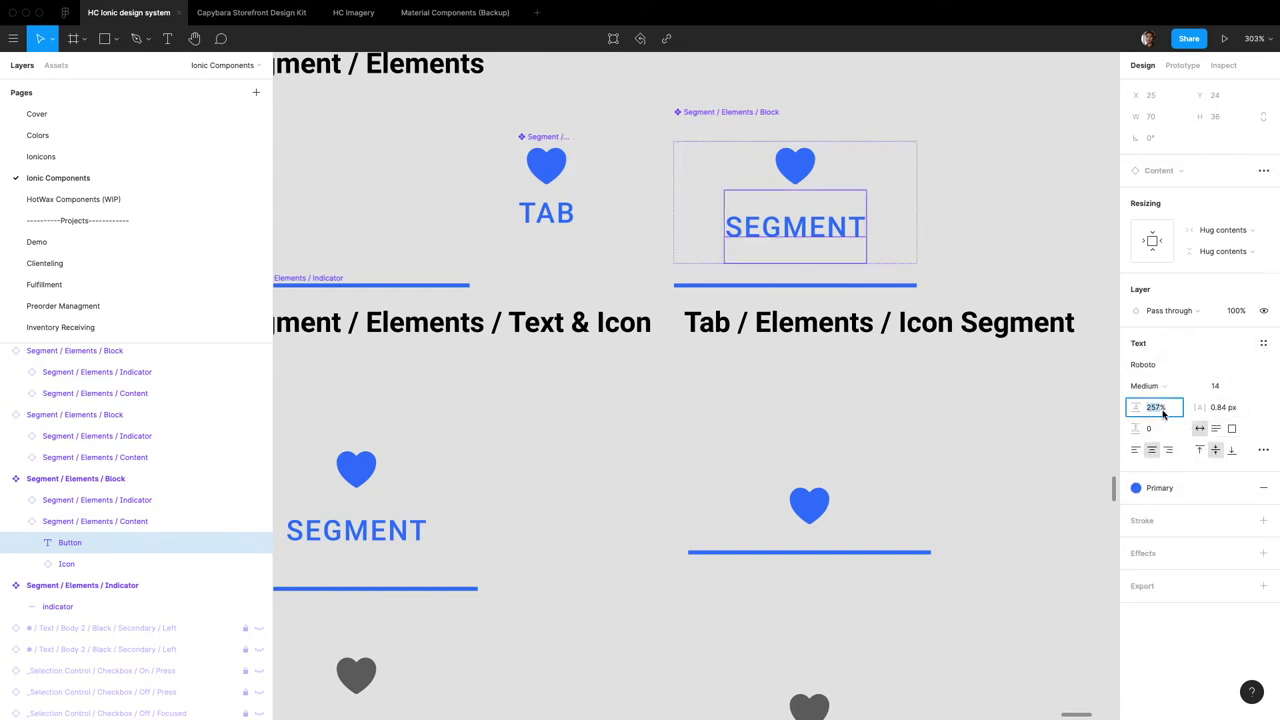
{"action": "type", "text": "22"}
{"action": "key", "text": "Return"}
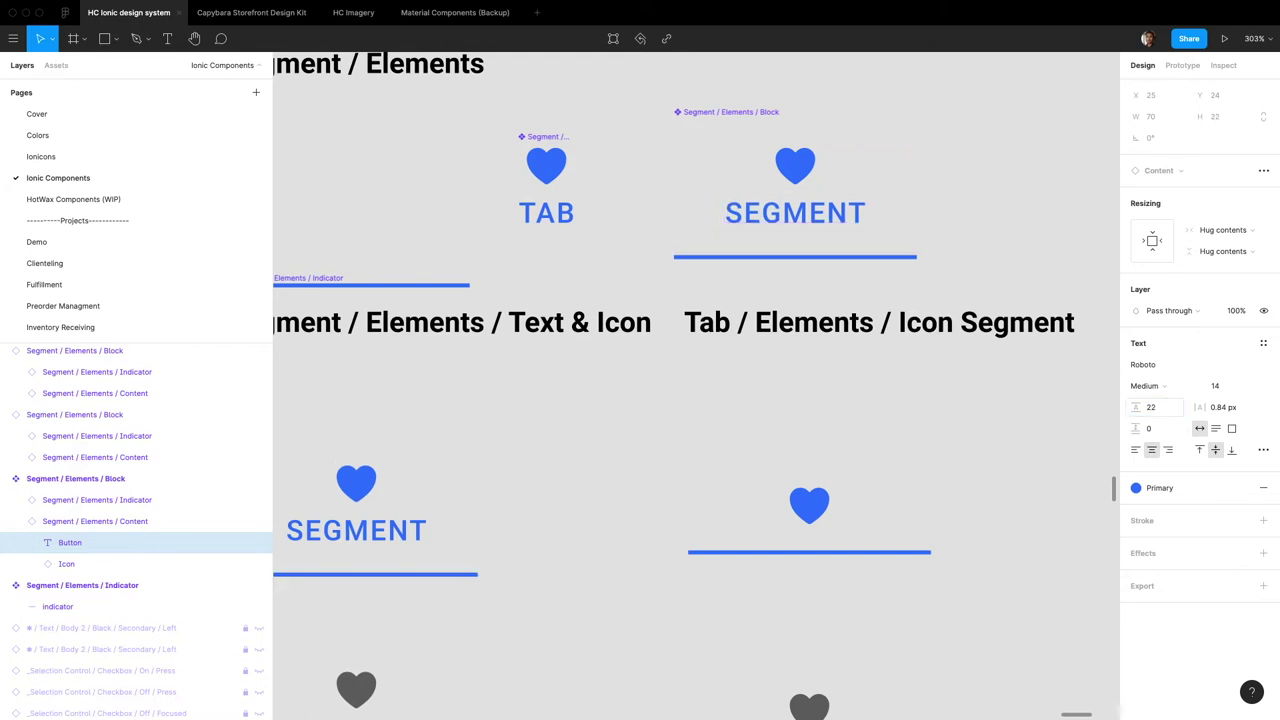
{"action": "left_click", "coordinate": [474, 297]}
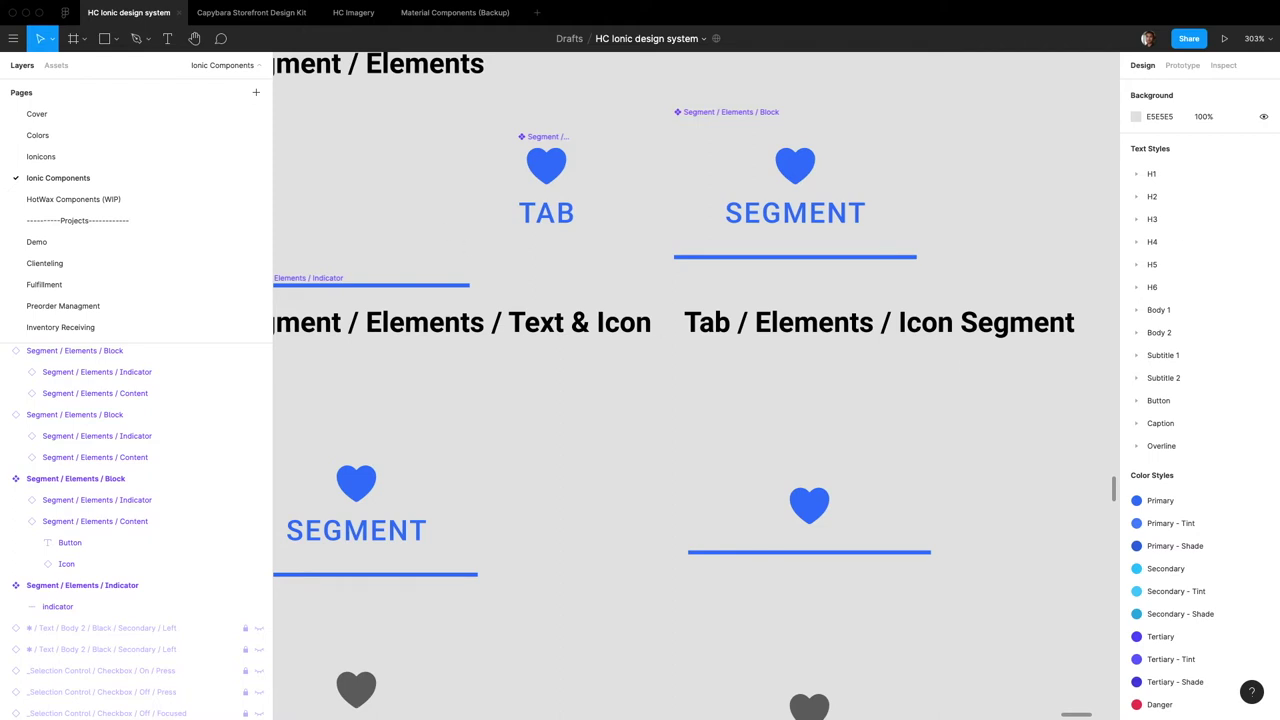
Push the Content instance's overrides to its main component and move that main component aside
{"action": "left_click", "coordinate": [851, 214]}
{"action": "left_click", "coordinate": [1266, 213]}
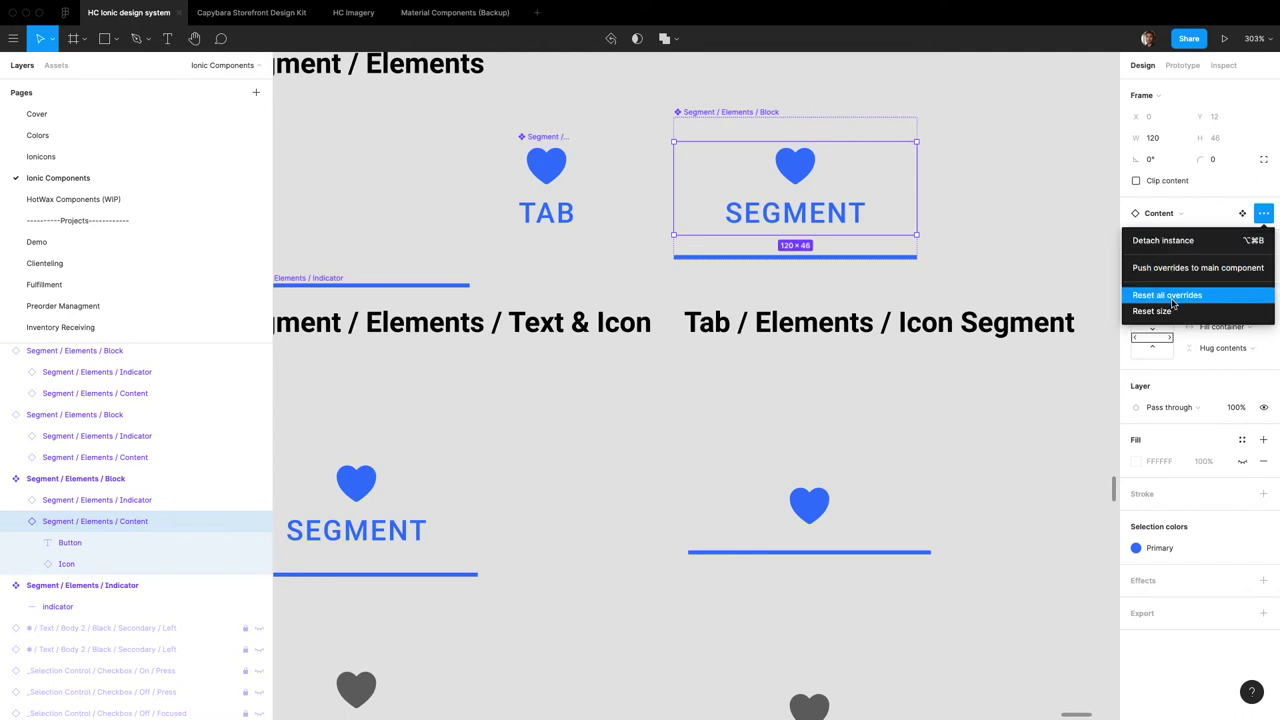
{"action": "left_click", "coordinate": [1198, 268]}
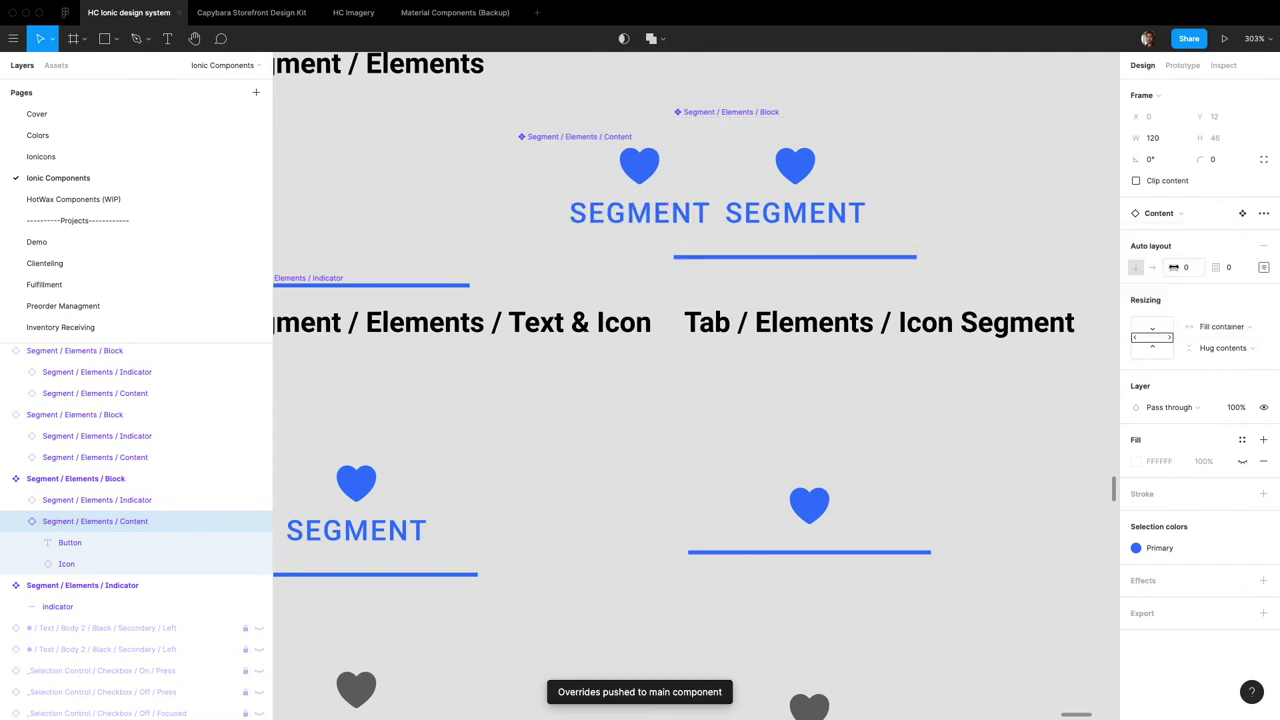
{"action": "left_click", "coordinate": [571, 139]}
{"action": "left_click_drag", "start_coordinate": [571, 139], "coordinate": [354, 131]}
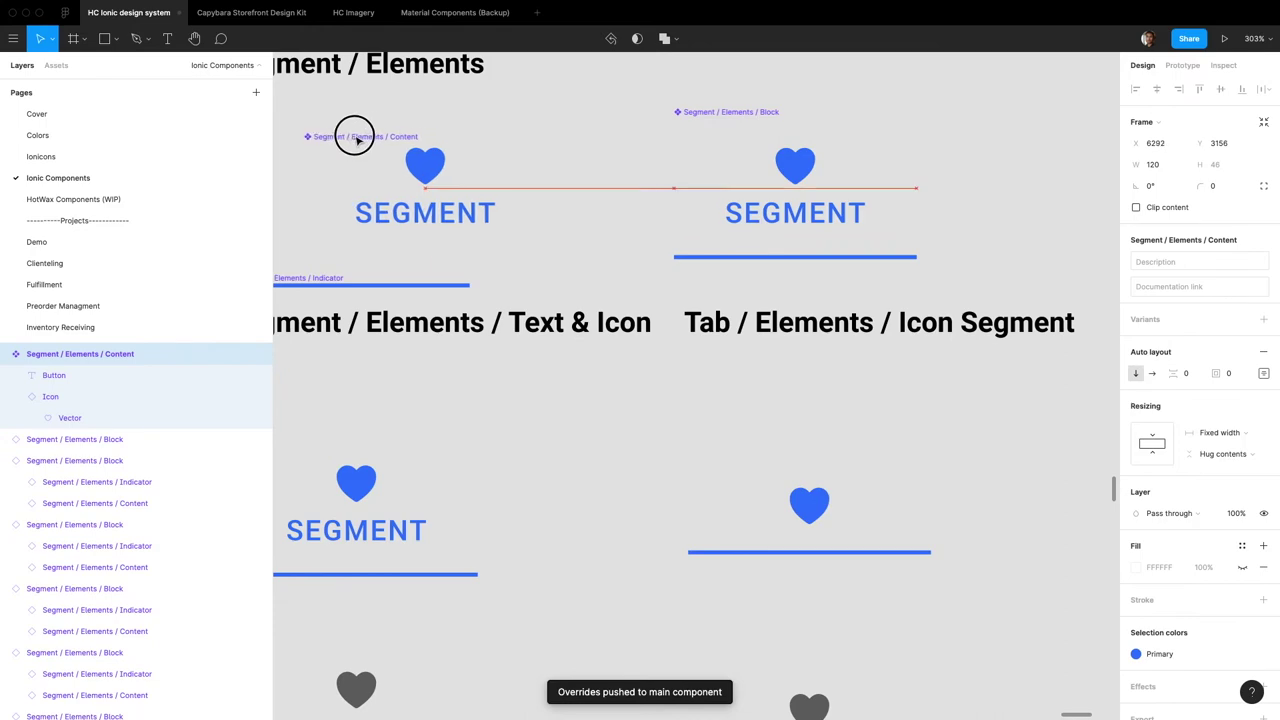
{"action": "left_click", "coordinate": [790, 172]}
{"action": "key", "text": "shift+2"}
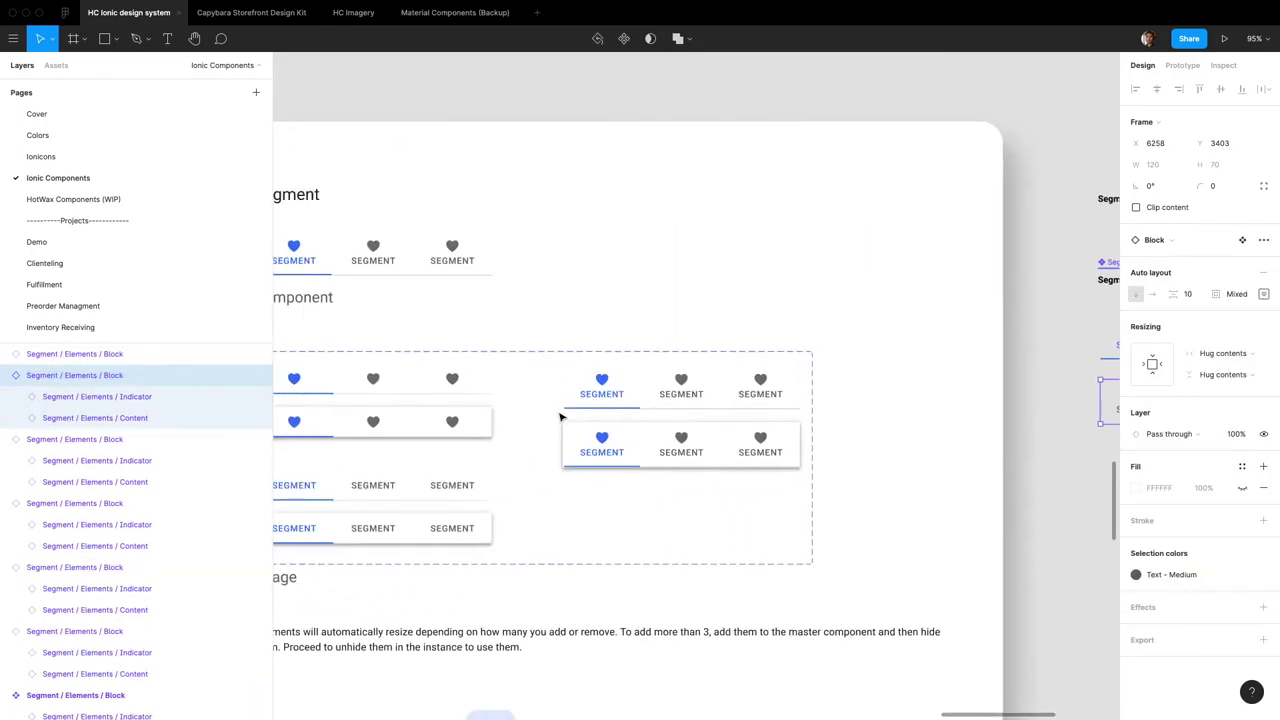
Batch-rename the two text-only segment frames to Text
{"action": "scroll", "coordinate": [400, 251], "scroll_direction": "down", "scroll_amount": 3}
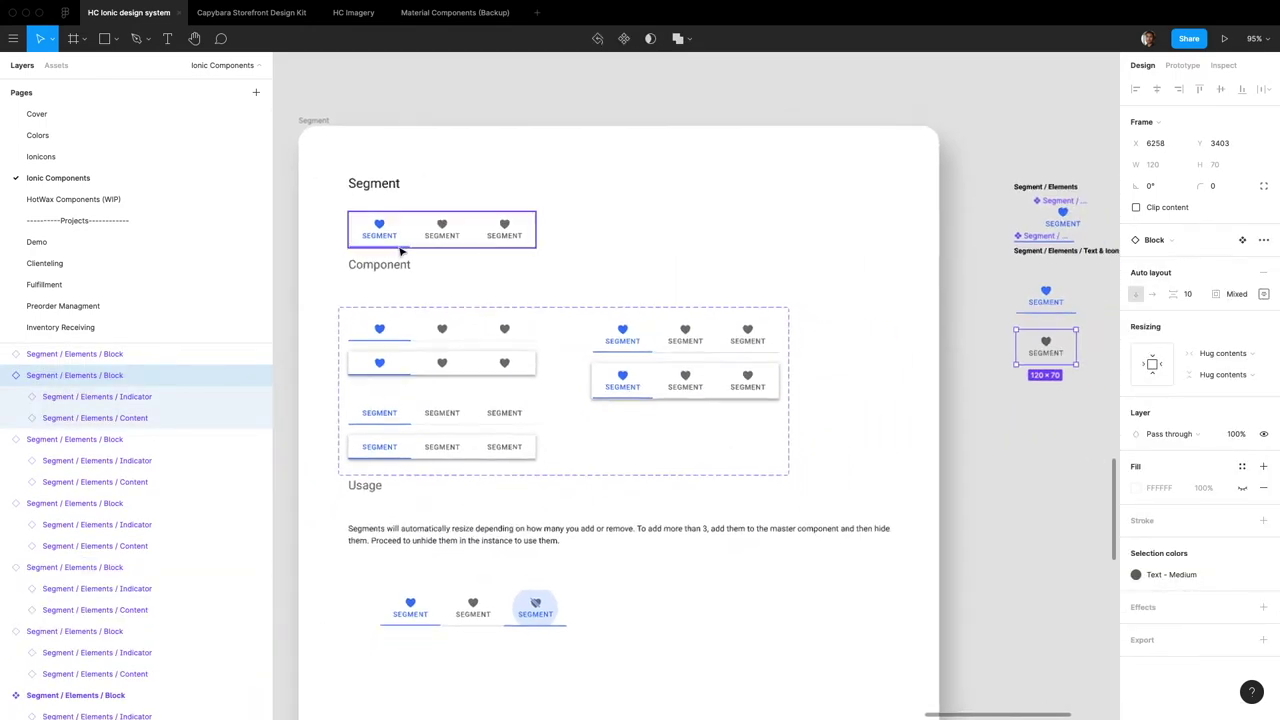
{"action": "scroll", "coordinate": [414, 260], "scroll_direction": "right", "scroll_amount": 3}
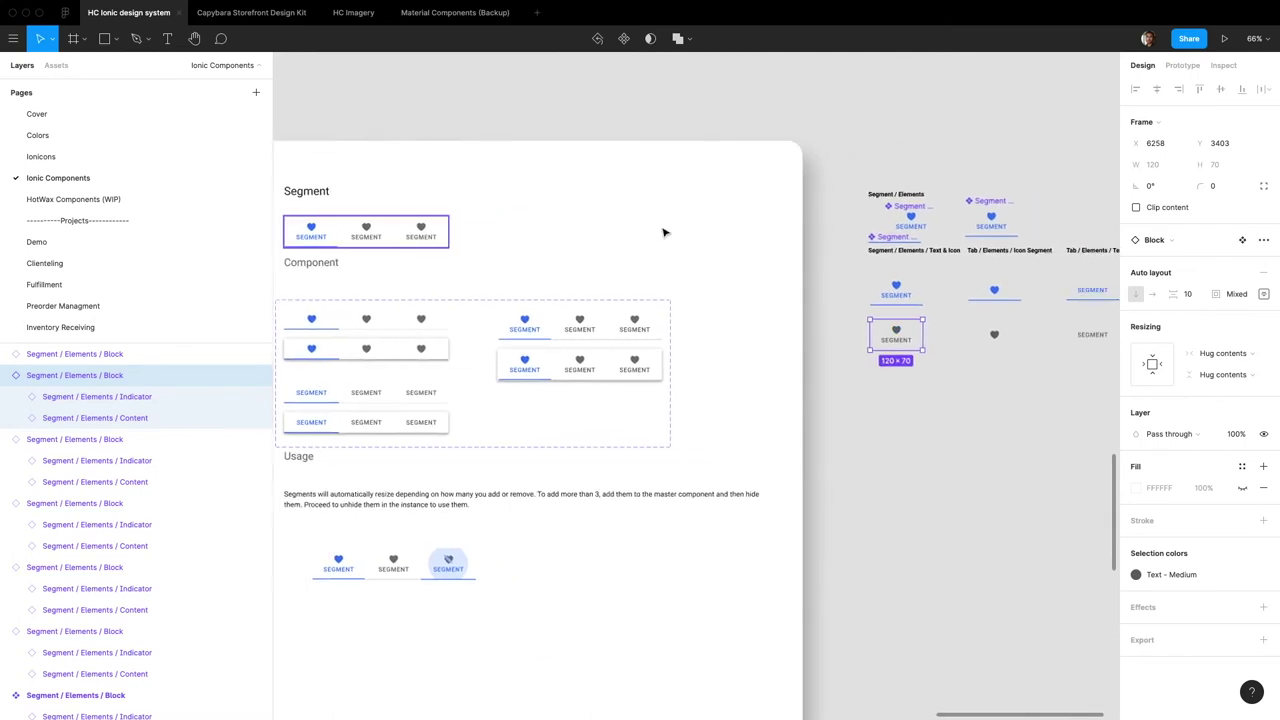
{"action": "left_click", "coordinate": [904, 298]}
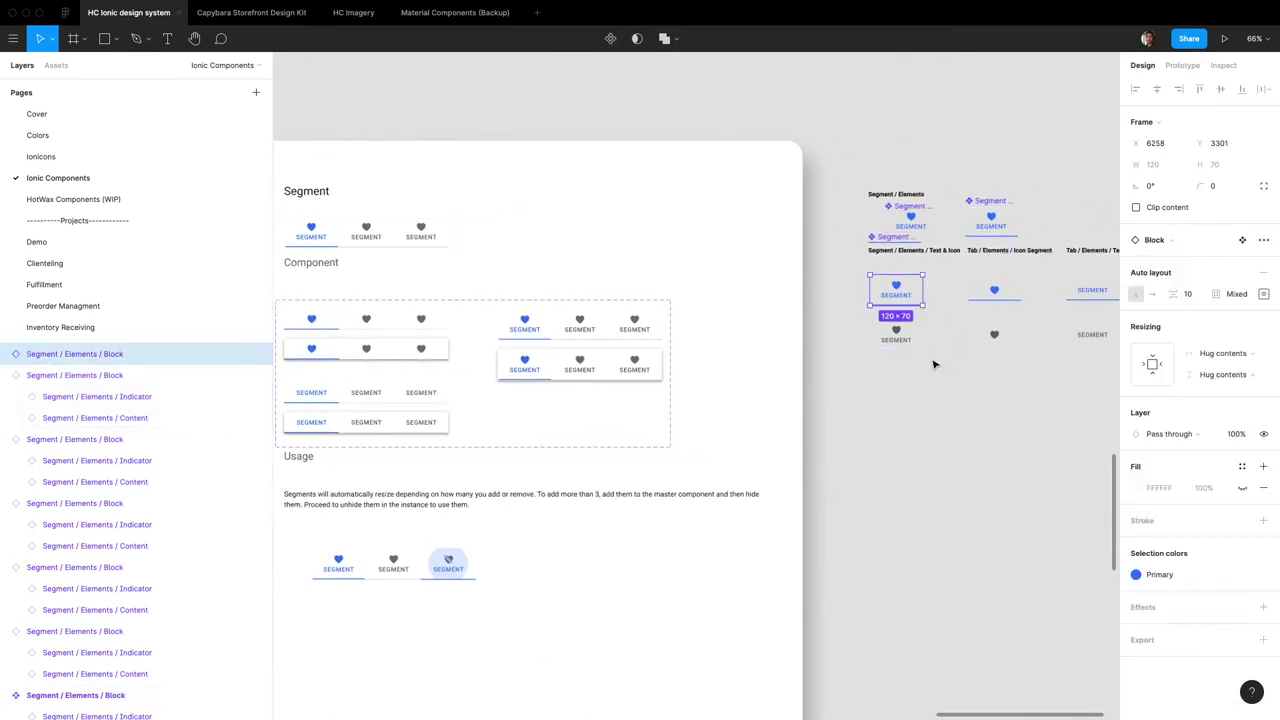
{"action": "scroll", "coordinate": [900, 350], "scroll_direction": "right", "scroll_amount": 3}
{"action": "scroll", "coordinate": [857, 337], "scroll_direction": "up", "scroll_amount": 5}
{"action": "scroll", "coordinate": [820, 345], "scroll_direction": "right", "scroll_amount": 2}
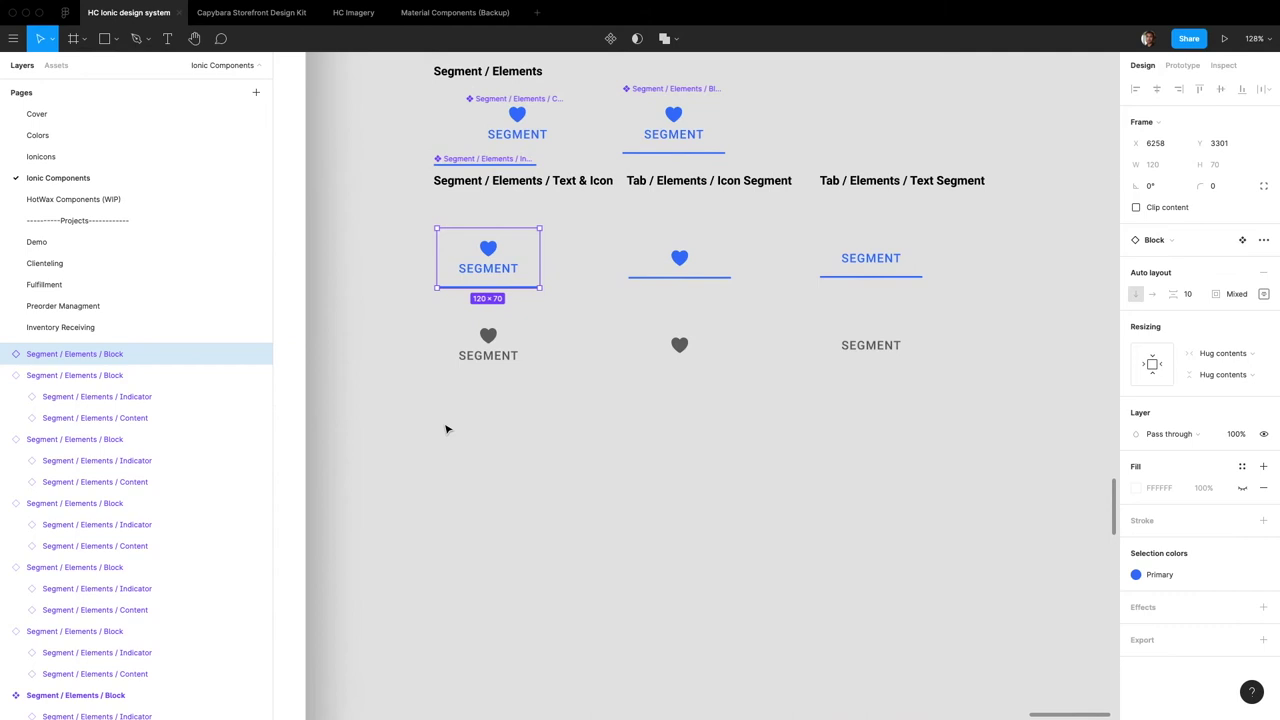
{"action": "left_click_drag", "start_coordinate": [446, 429], "coordinate": [943, 265]}
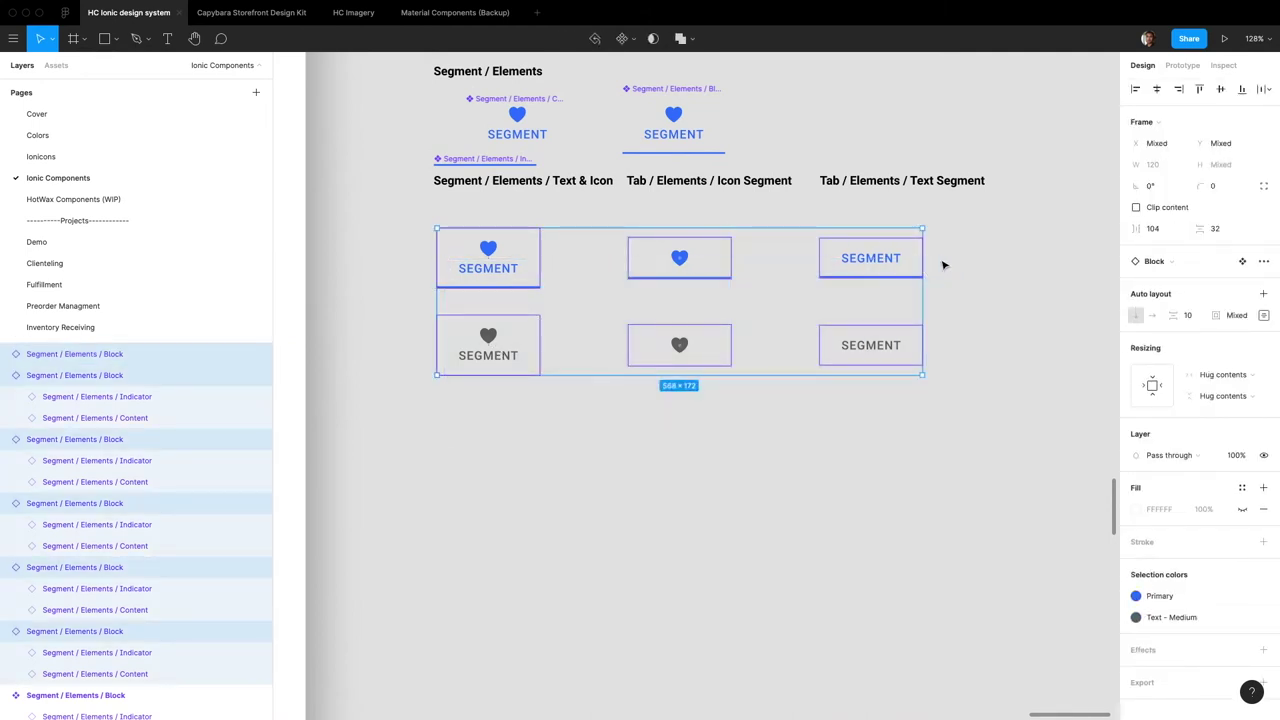
{"action": "left_click", "coordinate": [154, 443]}
{"action": "key", "text": "ctrl+r"}
{"action": "type", "text": "Text"}
{"action": "key", "text": "Return"}
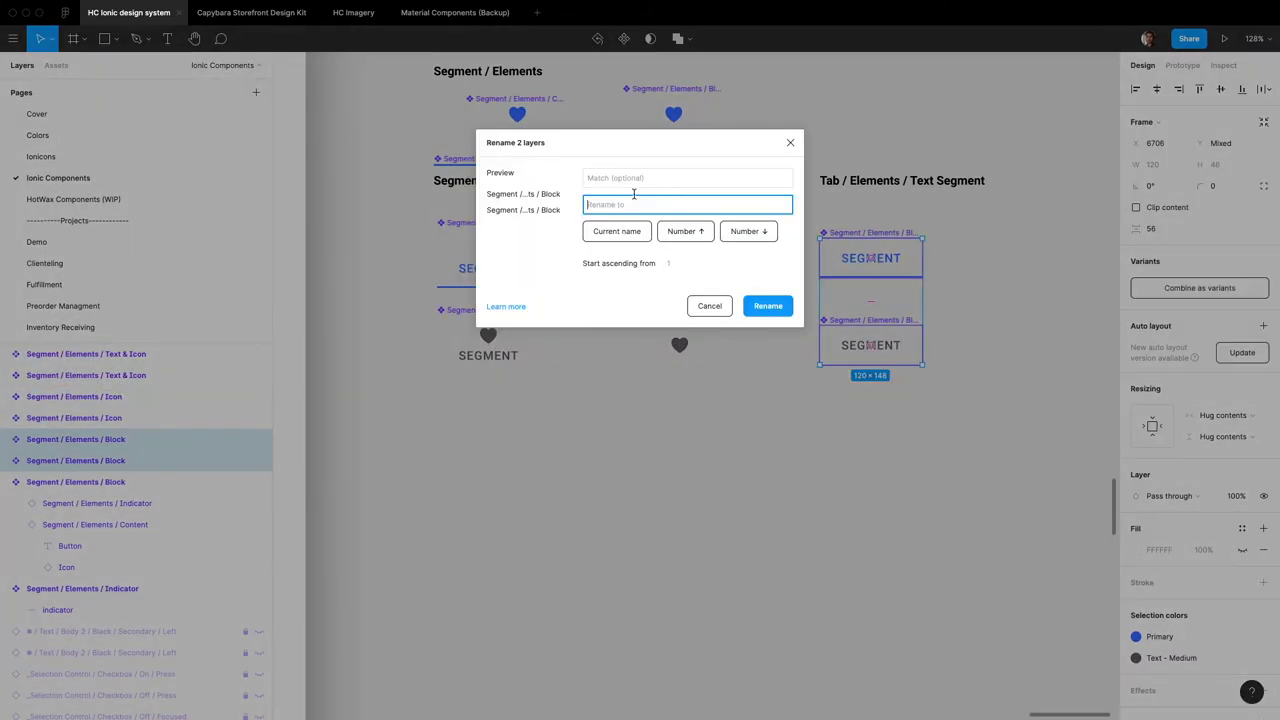
Rename the top Block to 'Segment / Elements / Button' and select the six variant frames
{"action": "left_click", "coordinate": [655, 133]}
{"action": "key", "text": "ctrl+r"}
{"action": "type", "text": "Segment / Elements / Button"}
{"action": "key", "text": "Return"}
{"action": "scroll", "coordinate": [655, 133], "scroll_direction": "up", "scroll_amount": 2}
{"action": "key", "text": "Escape"}
{"action": "left_click", "coordinate": [646, 263]}
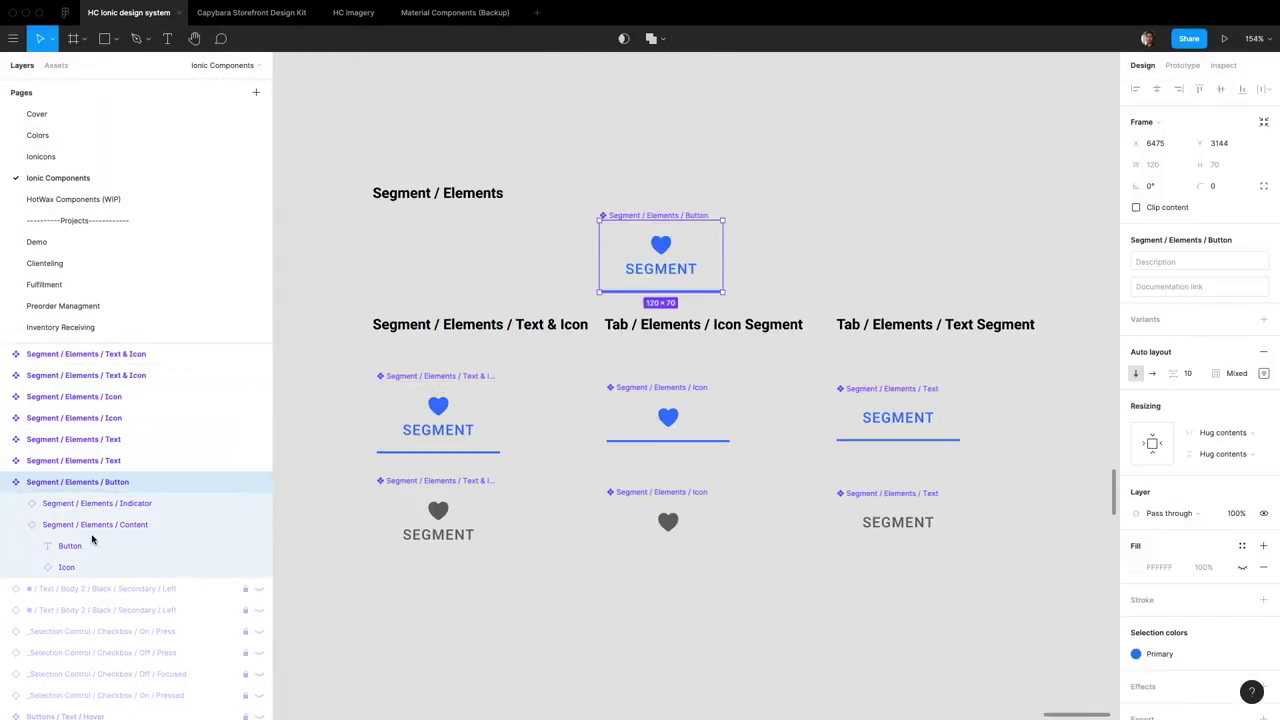
{"action": "left_click_drag", "start_coordinate": [978, 466], "coordinate": [419, 264]}
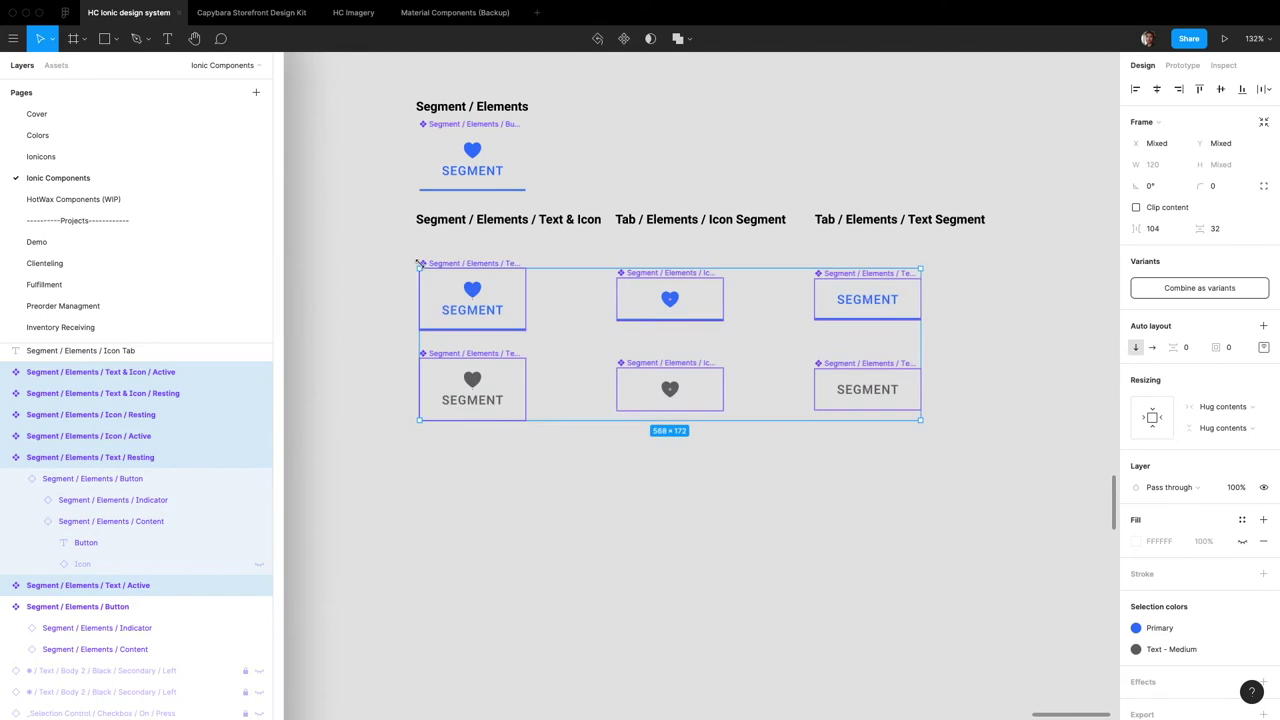
{"action": "scroll", "coordinate": [423, 271], "scroll_direction": "left", "scroll_amount": 10}
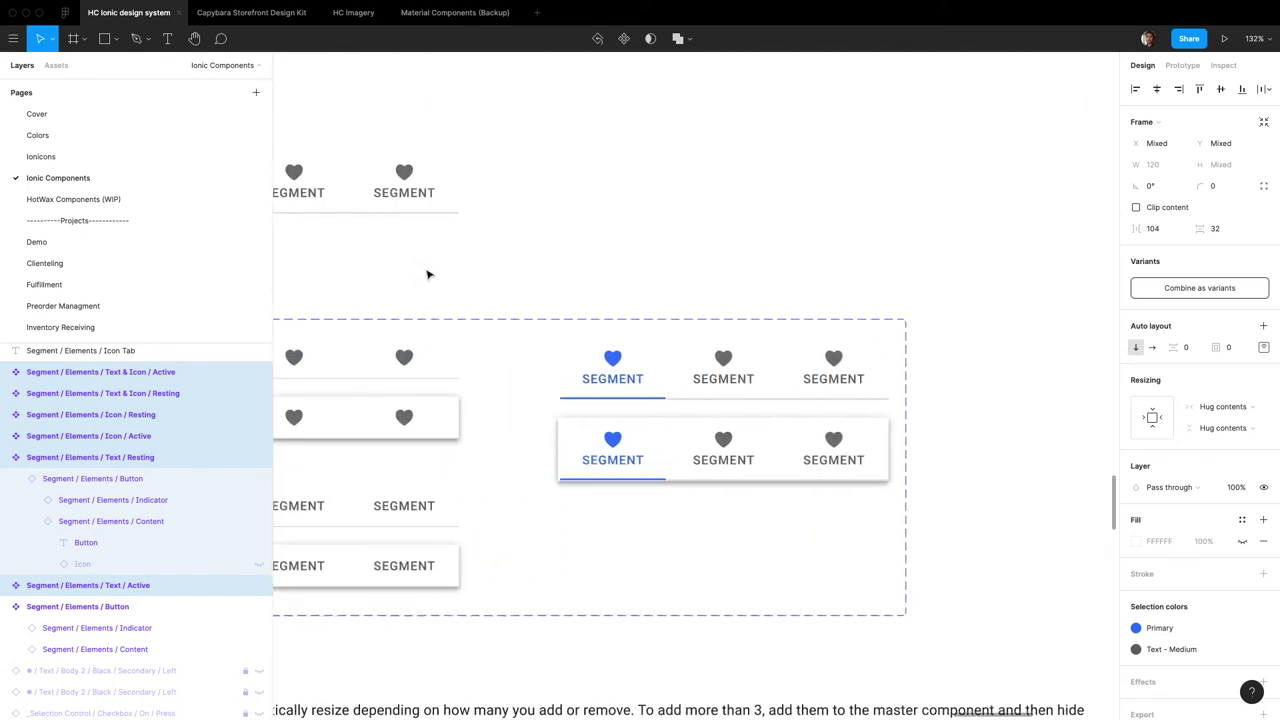
{"action": "scroll", "coordinate": [427, 274], "scroll_direction": "right", "scroll_amount": 10}
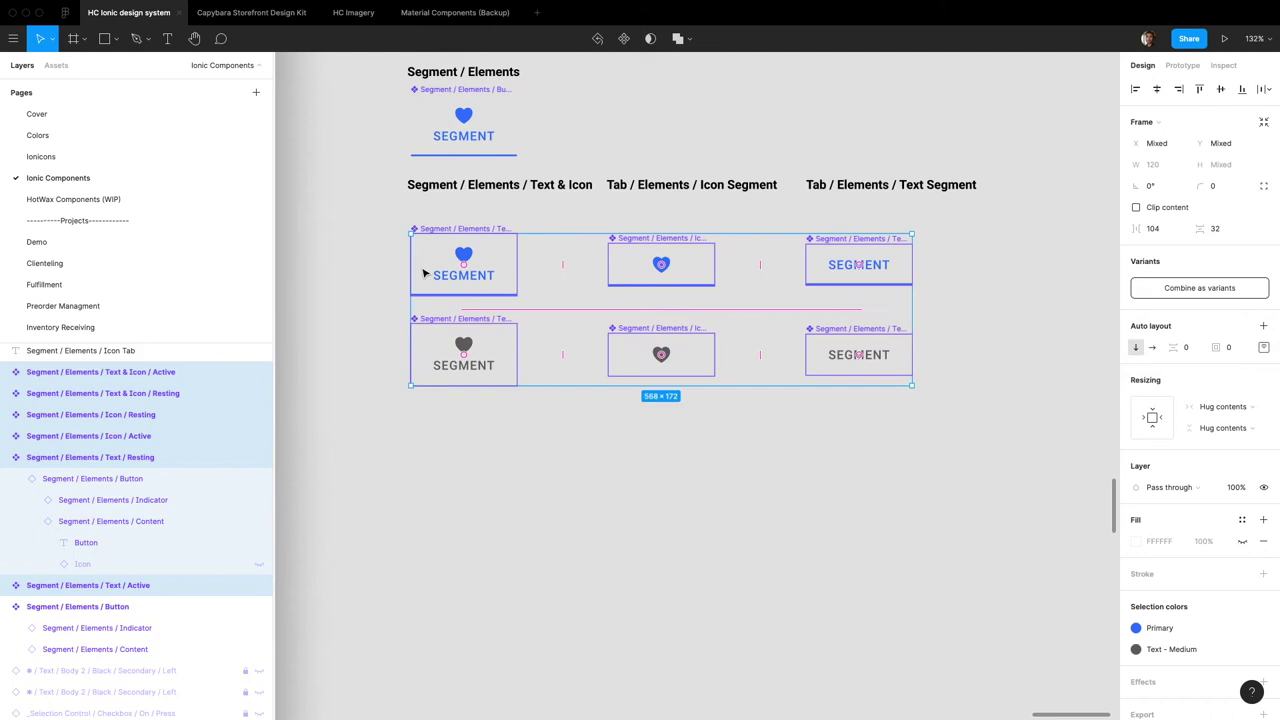
Combine the frames as variants, drop Property 1, and name properties Content and Active (True/False)
{"action": "left_click", "coordinate": [1199, 287]}
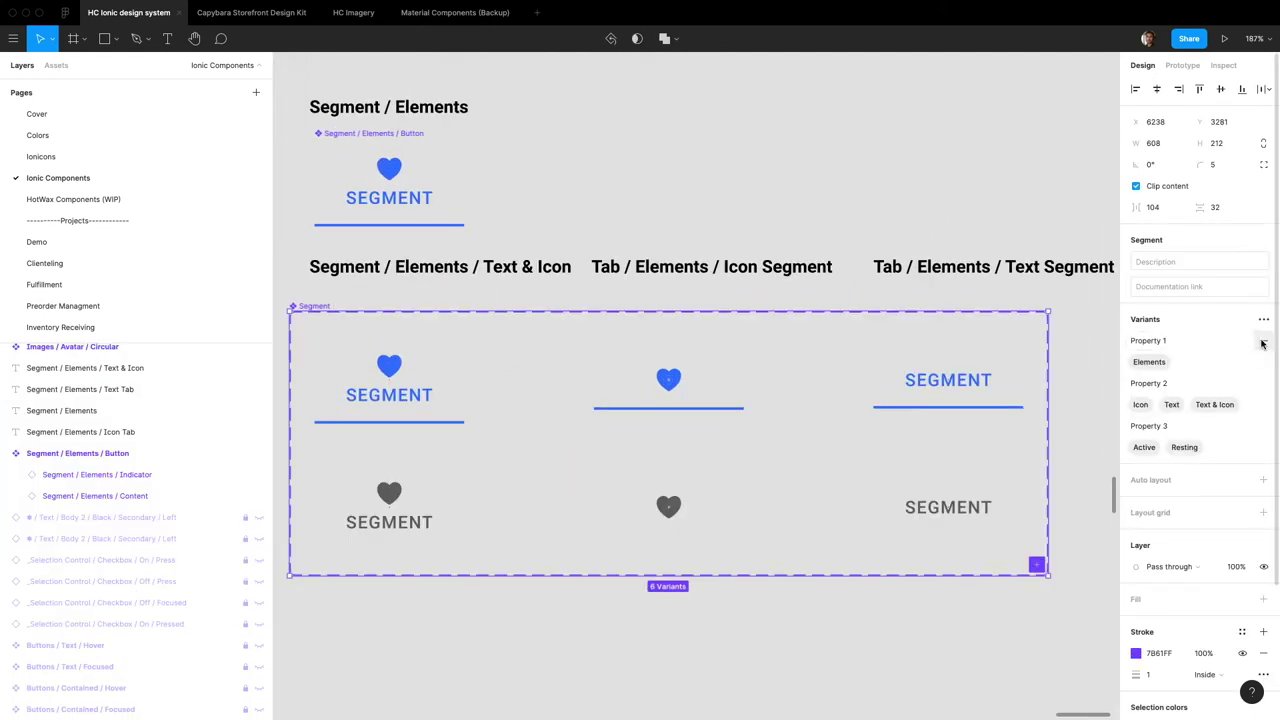
{"action": "left_click", "coordinate": [1262, 341]}
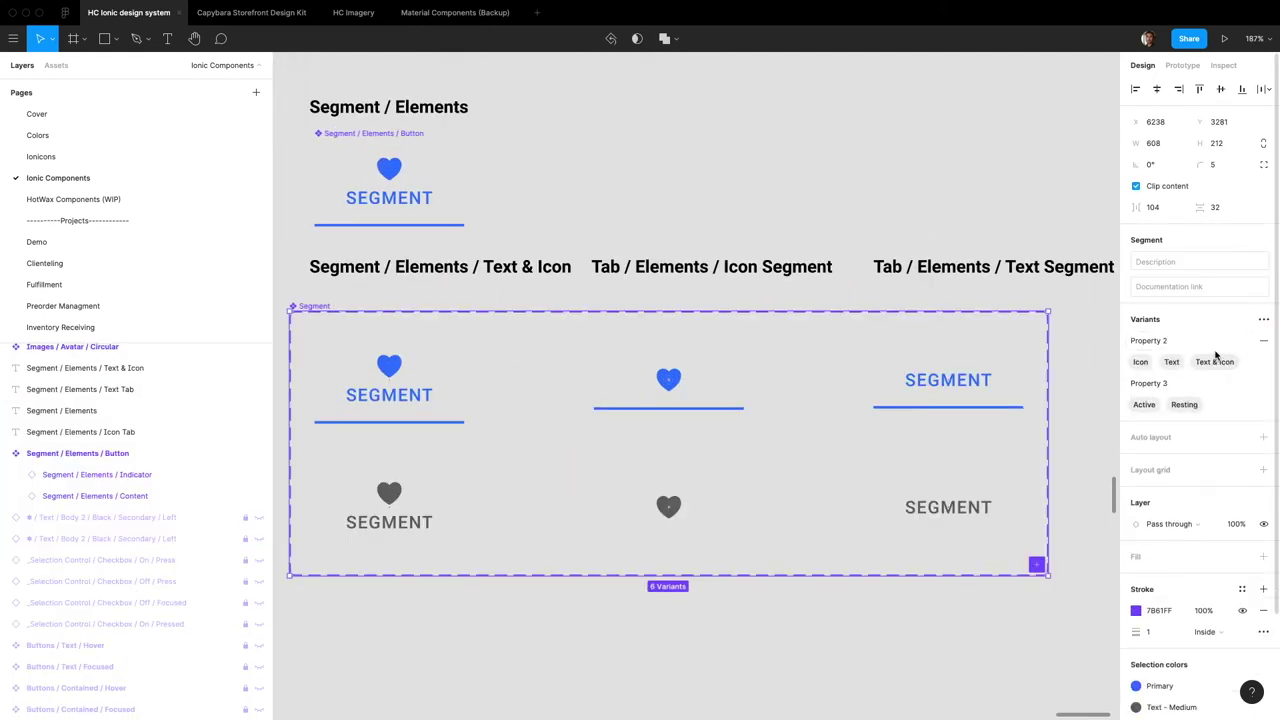
{"action": "left_click", "coordinate": [1165, 342]}
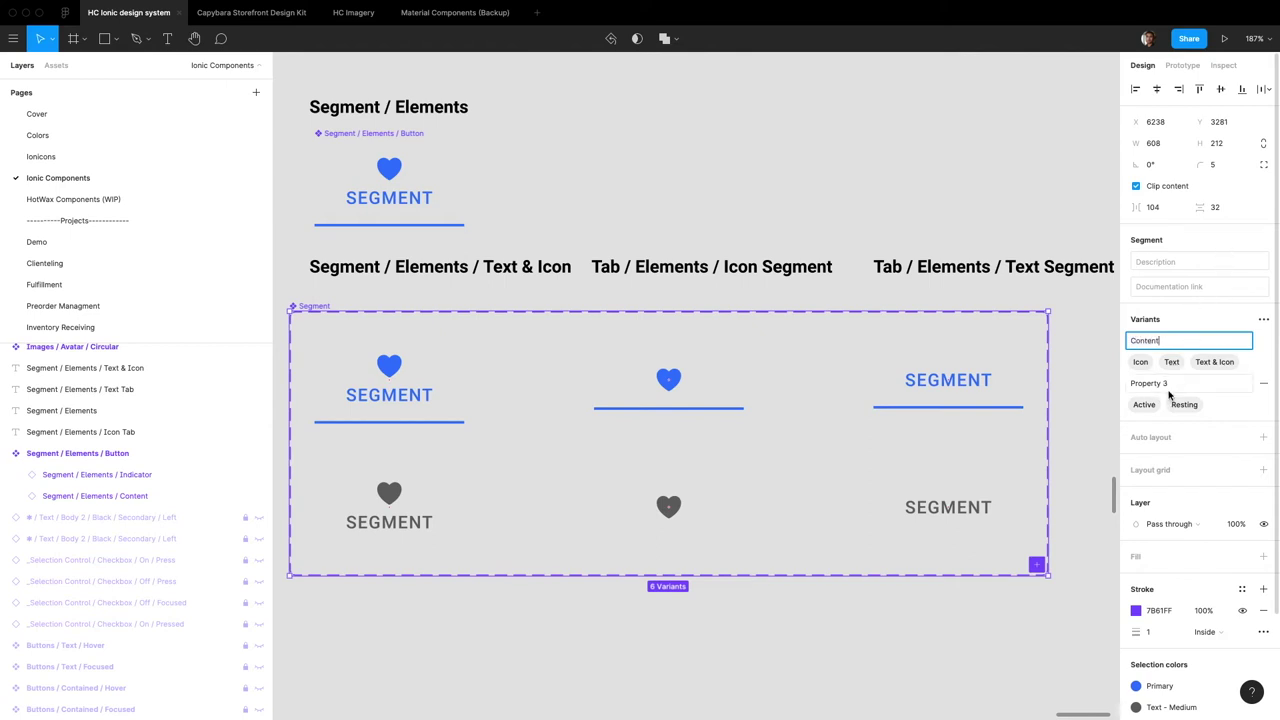
{"action": "left_click", "coordinate": [1168, 390]}
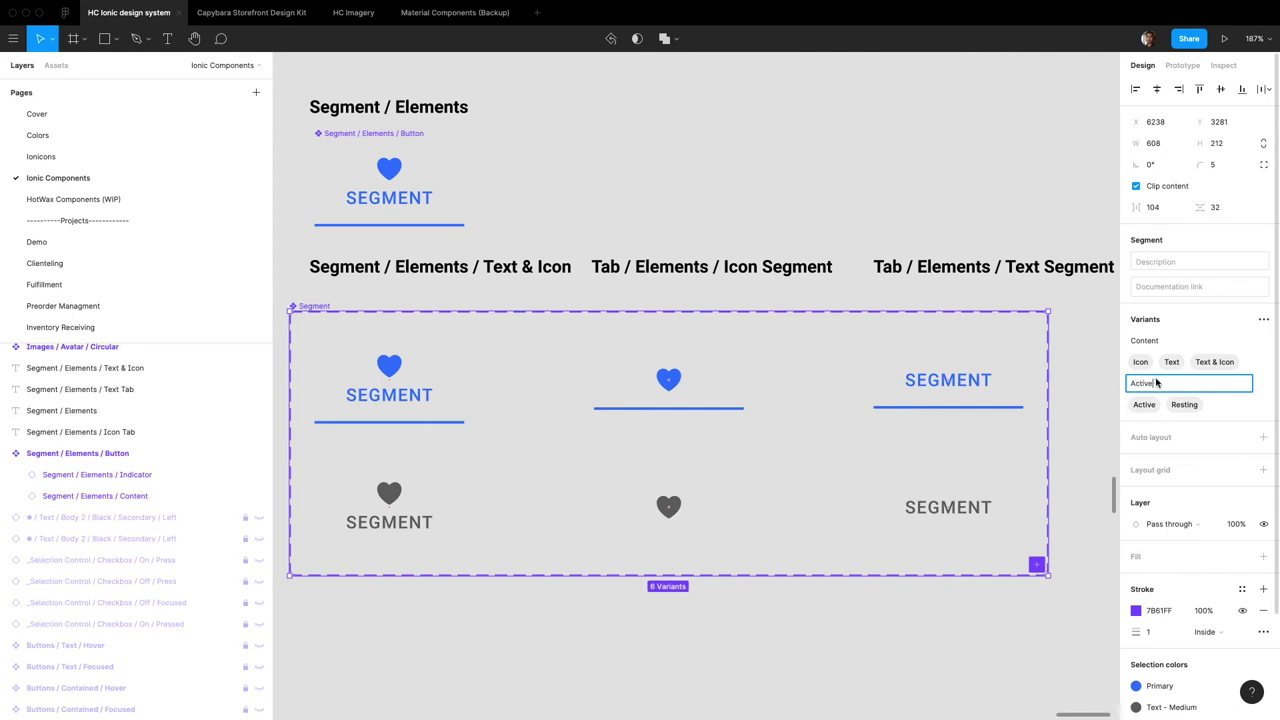
{"action": "double_click", "coordinate": [1146, 406]}
{"action": "type", "text": "True"}
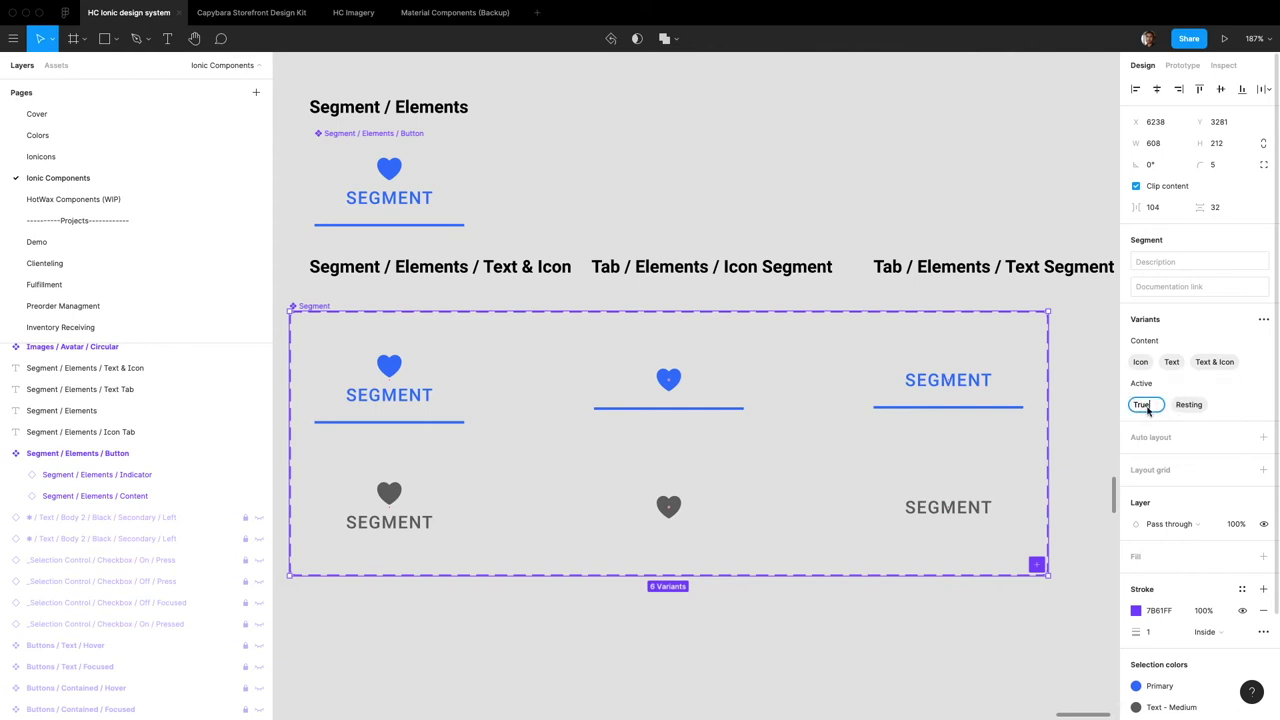
{"action": "double_click", "coordinate": [1186, 405]}
{"action": "type", "text": "False"}
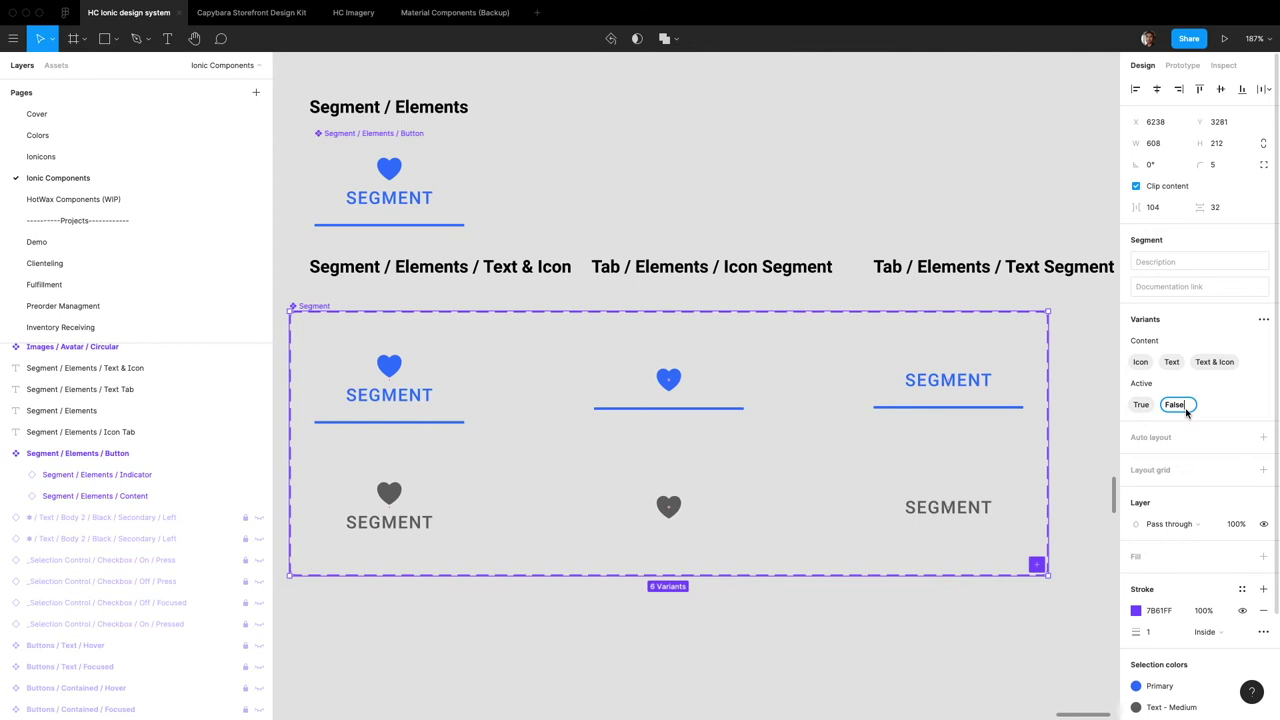
{"action": "left_click", "coordinate": [986, 191]}
{"action": "scroll", "coordinate": [823, 446], "scroll_direction": "down", "scroll_amount": 5}
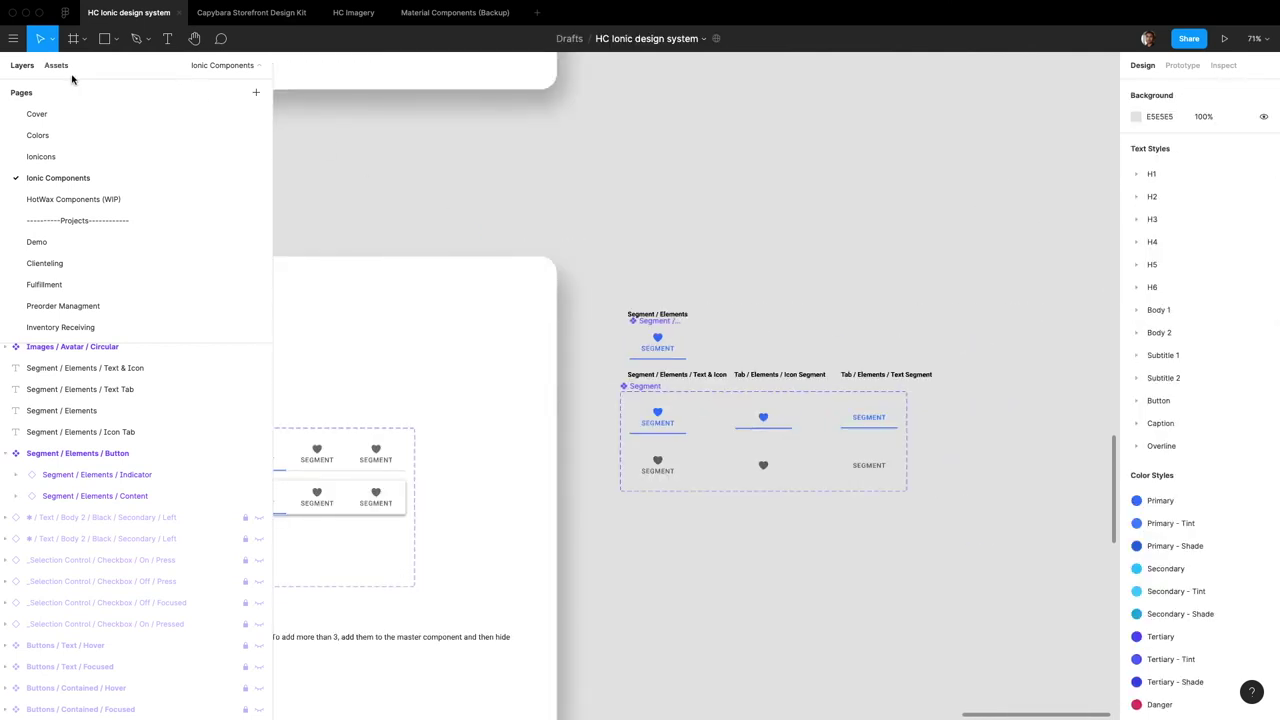
Place a Segment instance from Assets (search 'segm') and toggle its Active state off and on
{"action": "left_click", "coordinate": [58, 66]}
{"action": "type", "text": "segment button"}
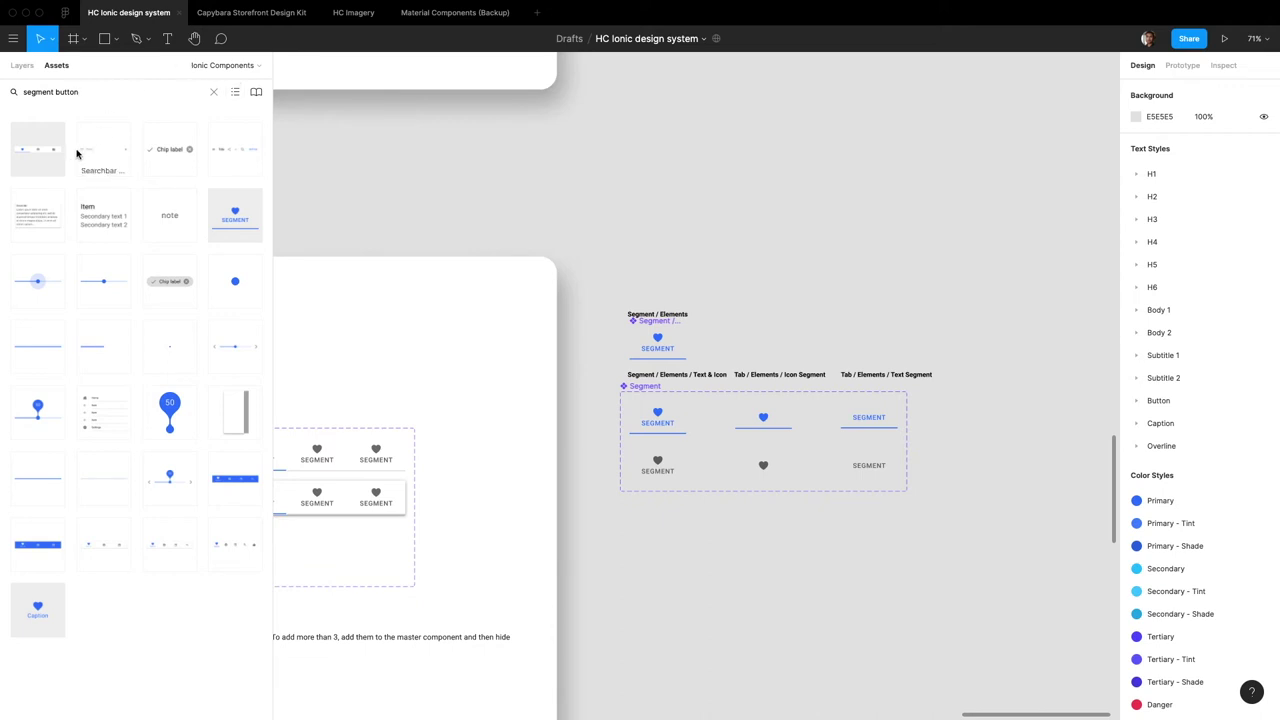
{"action": "left_click_drag", "start_coordinate": [45, 160], "coordinate": [797, 229]}
{"action": "left_click", "coordinate": [1198, 283]}
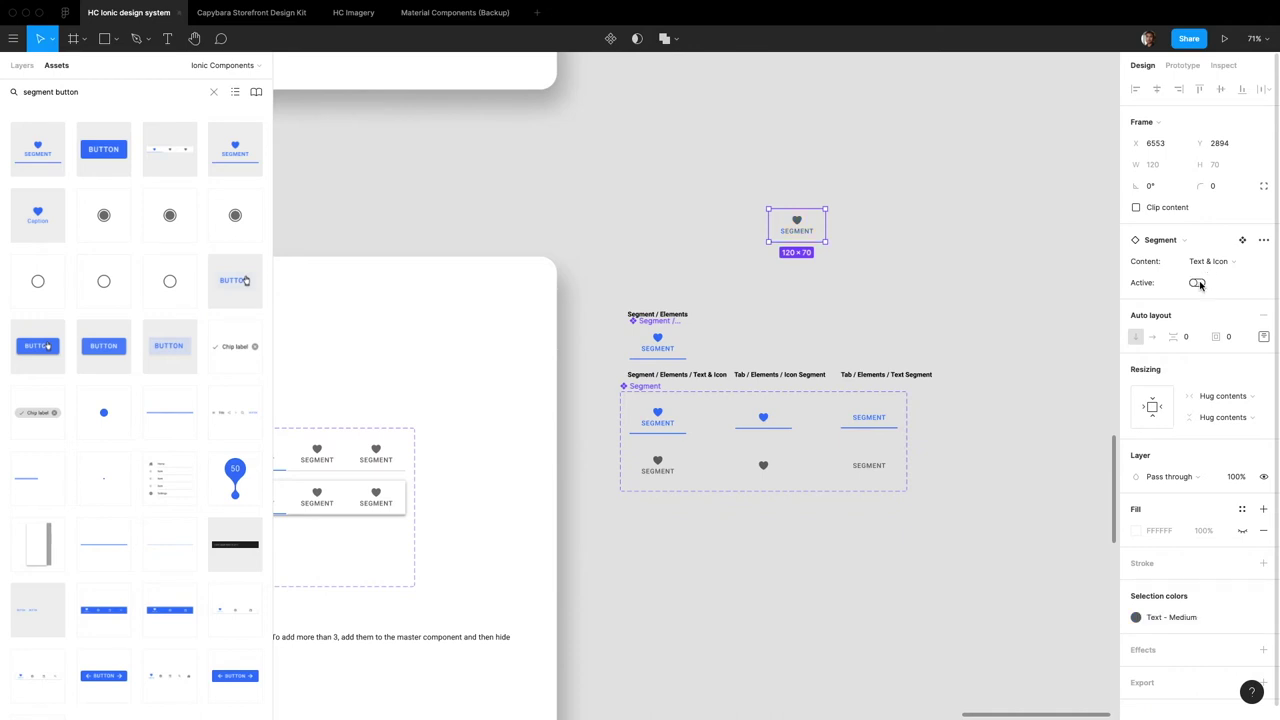
{"action": "left_click", "coordinate": [1198, 283]}
Set the instance's Content to Icon and swap its heart for a different icon
{"action": "left_click", "coordinate": [1214, 261]}
{"action": "left_click", "coordinate": [1222, 232]}
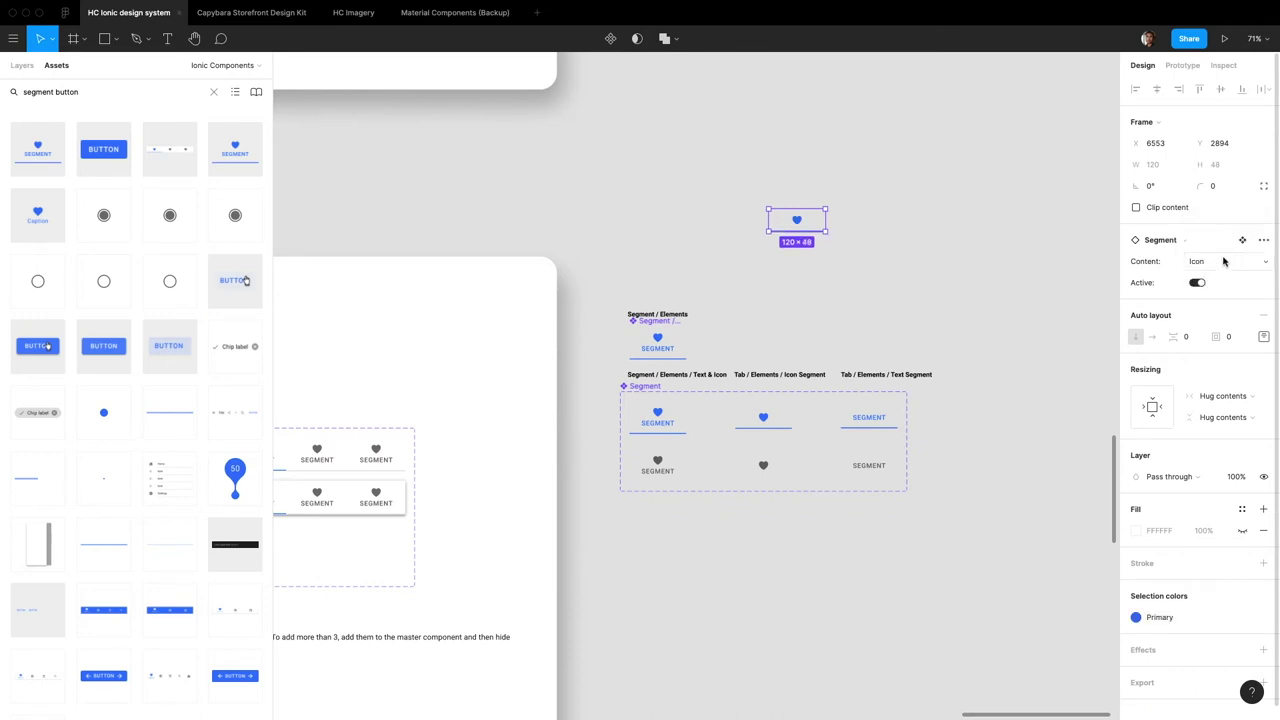
{"action": "left_click", "coordinate": [1216, 262]}
{"action": "left_click", "coordinate": [1177, 285]}
{"action": "double_click", "coordinate": [796, 220]}
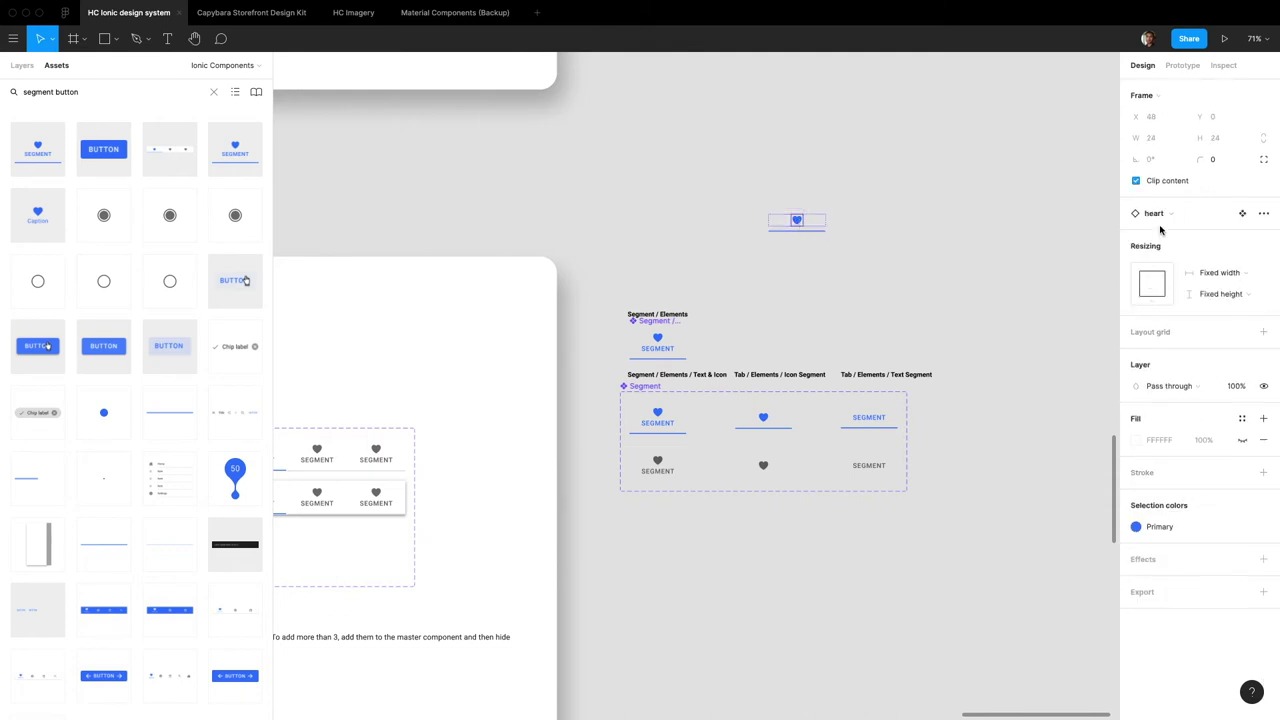
{"action": "left_click", "coordinate": [1160, 220]}
{"action": "left_click", "coordinate": [1180, 394]}
{"action": "left_click", "coordinate": [826, 242]}
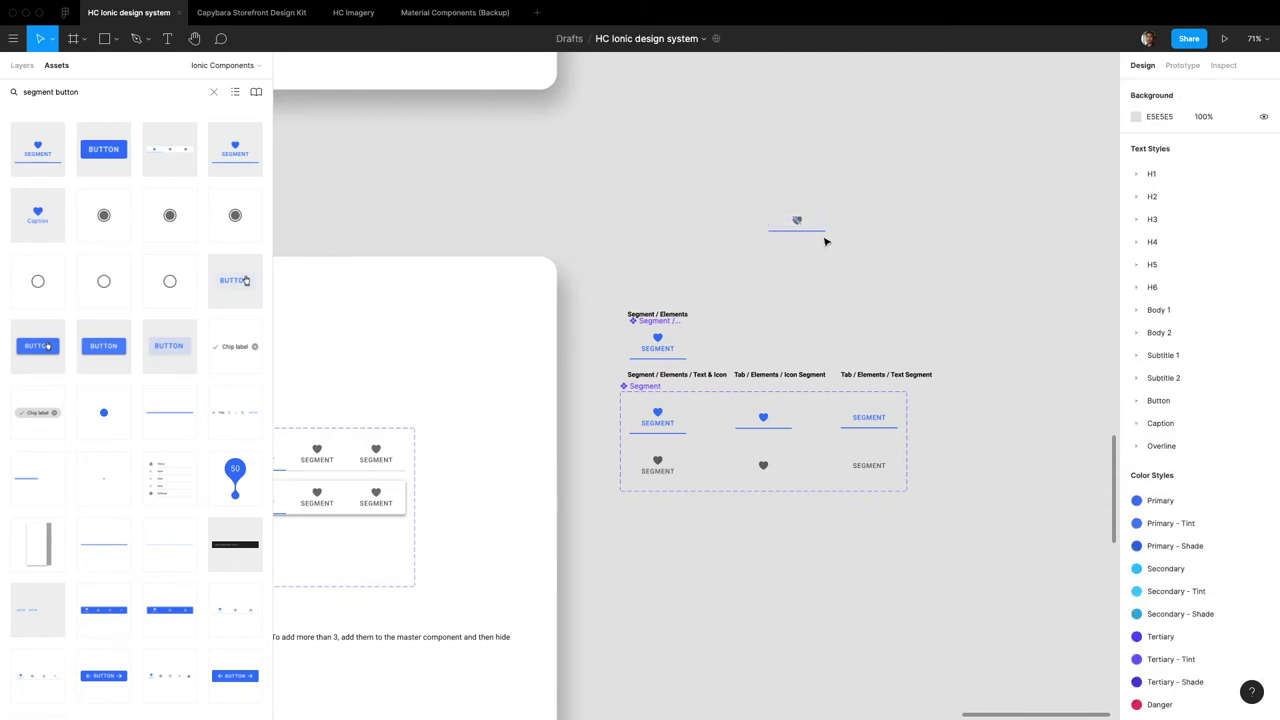
Cycle the instance's Content through Text, Text & Icon, and back to Icon
{"action": "left_click", "coordinate": [797, 221]}
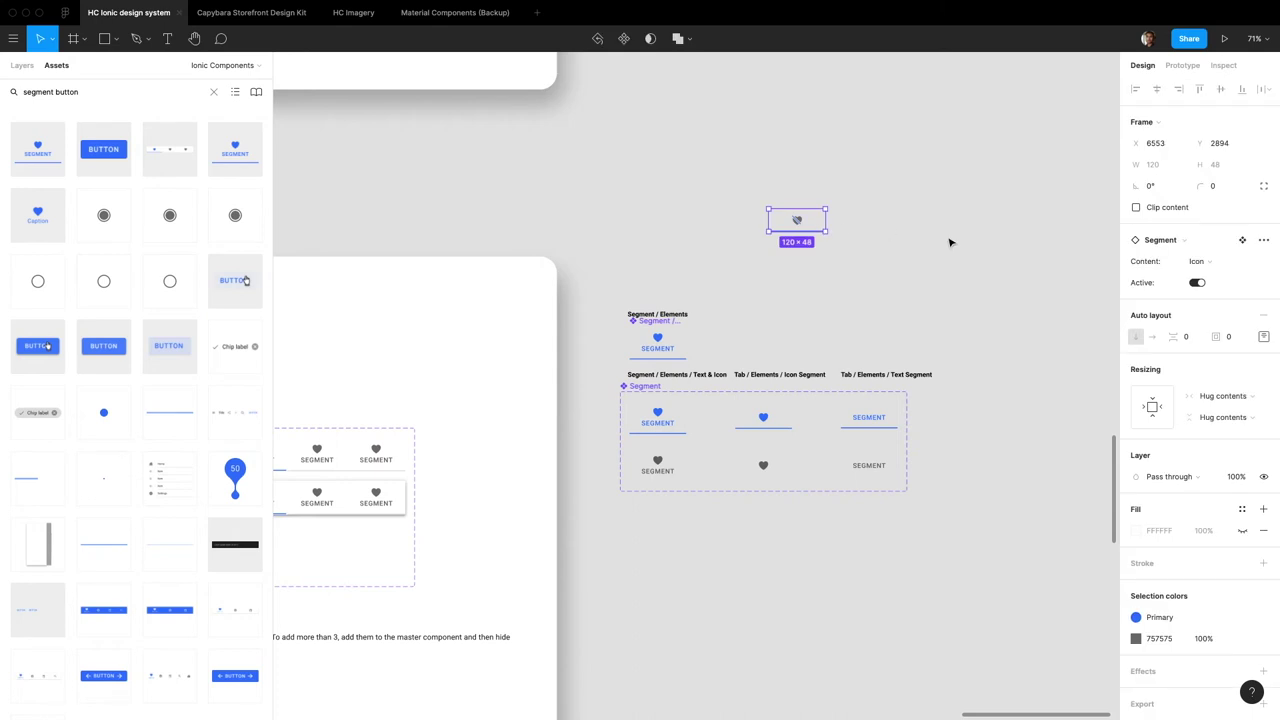
{"action": "left_click", "coordinate": [1212, 264]}
{"action": "left_click", "coordinate": [1217, 276]}
{"action": "left_click", "coordinate": [1210, 262]}
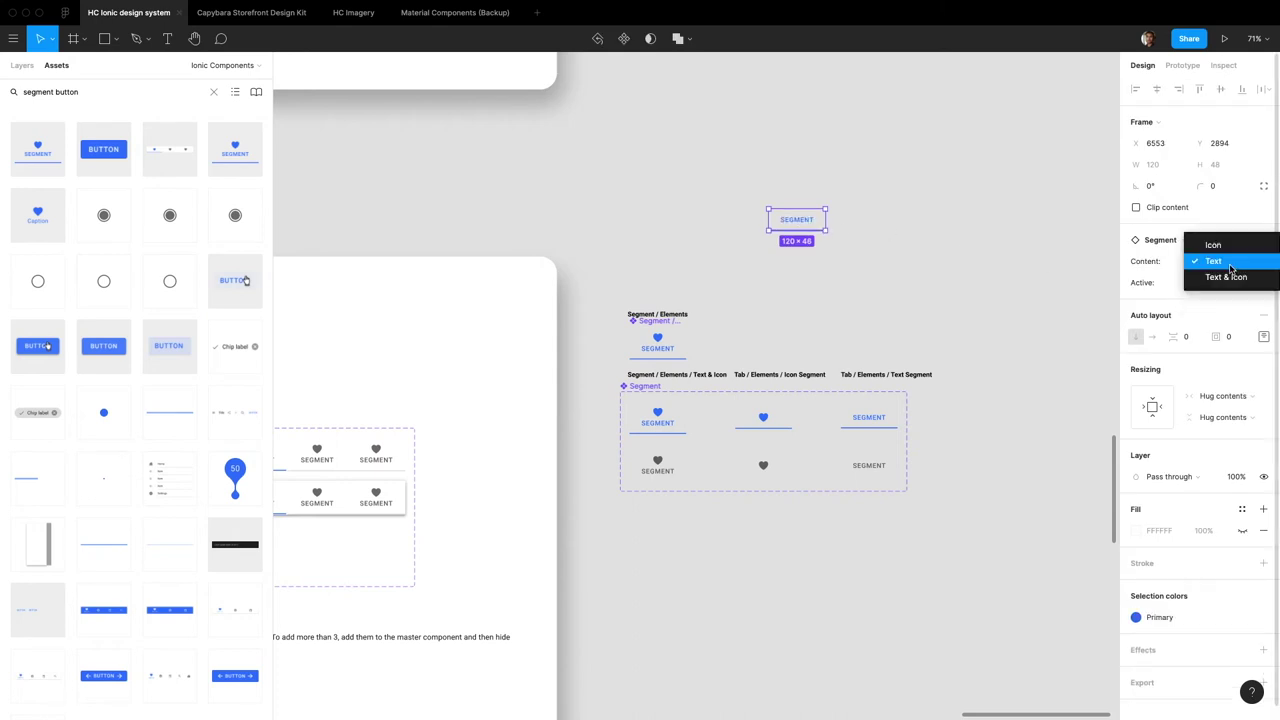
{"action": "left_click", "coordinate": [1229, 279]}
{"action": "left_click", "coordinate": [1217, 272]}
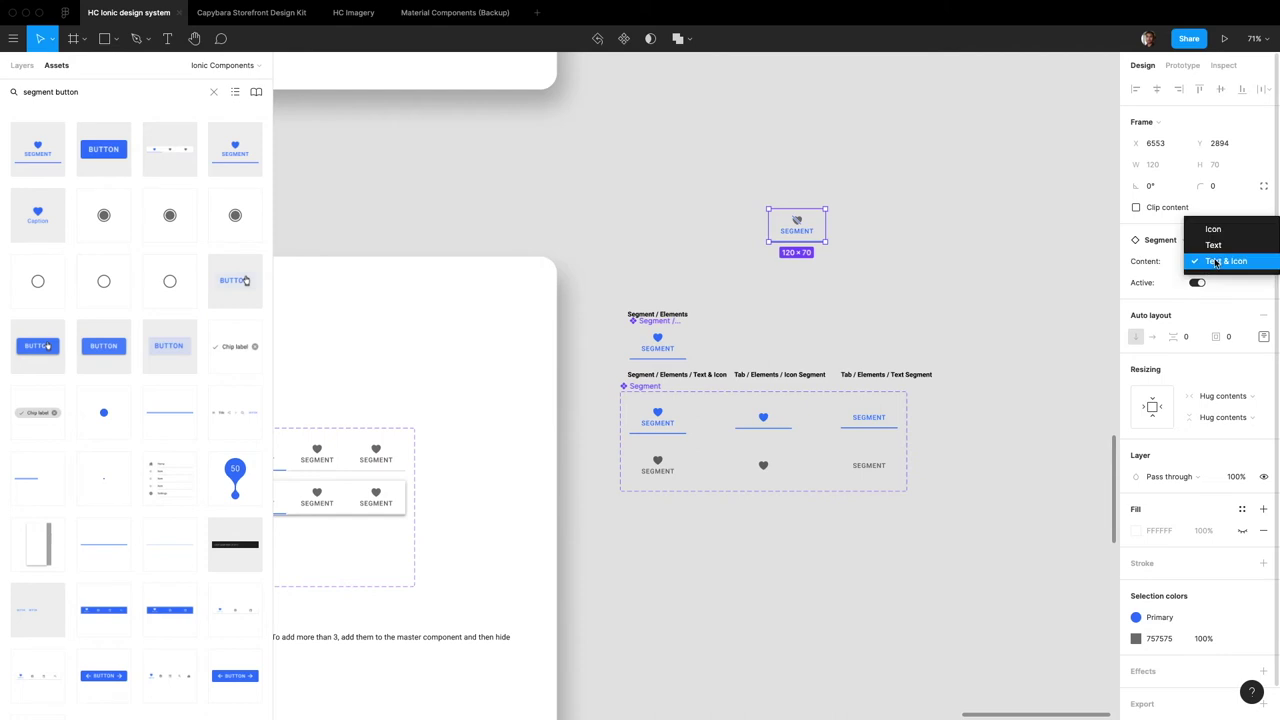
{"action": "left_click", "coordinate": [1215, 231]}
{"action": "left_click", "coordinate": [1217, 246]}
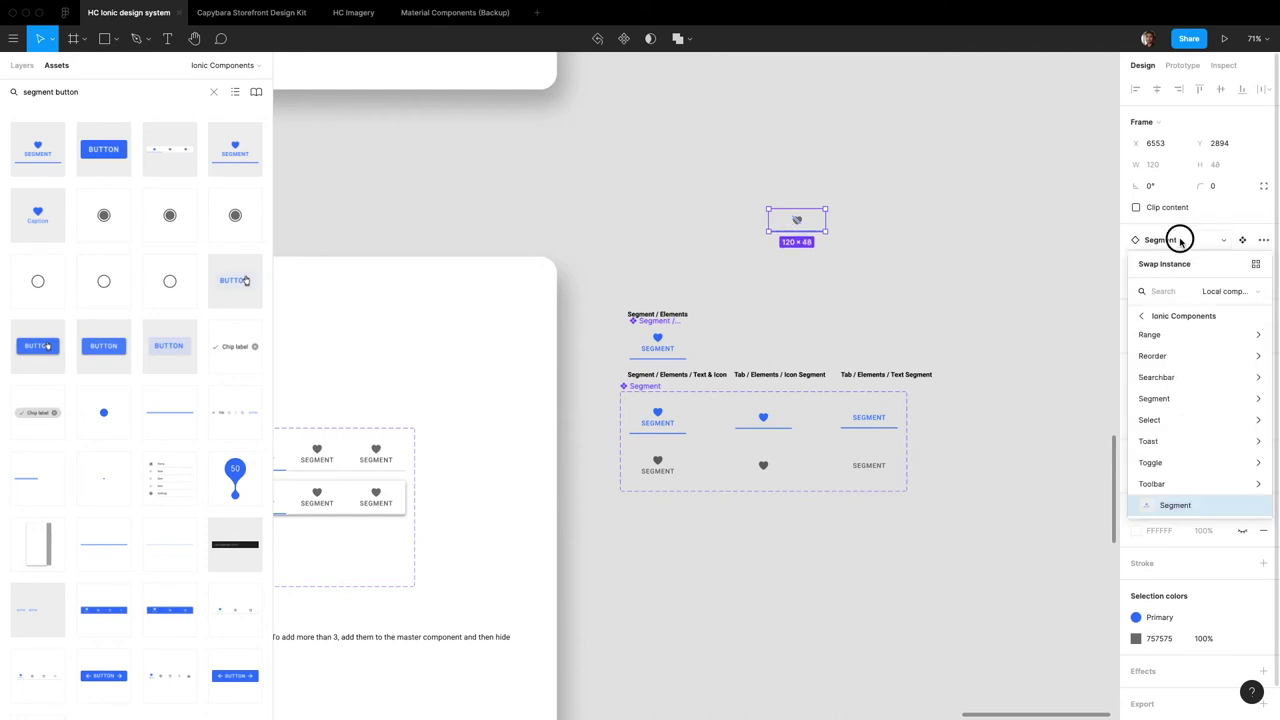
{"action": "left_click", "coordinate": [1180, 240]}
Switch the Content to Text, then Text & Icon, and delete the test instance
{"action": "left_click", "coordinate": [1210, 262]}
{"action": "left_click", "coordinate": [1215, 277]}
{"action": "left_click", "coordinate": [1213, 262]}
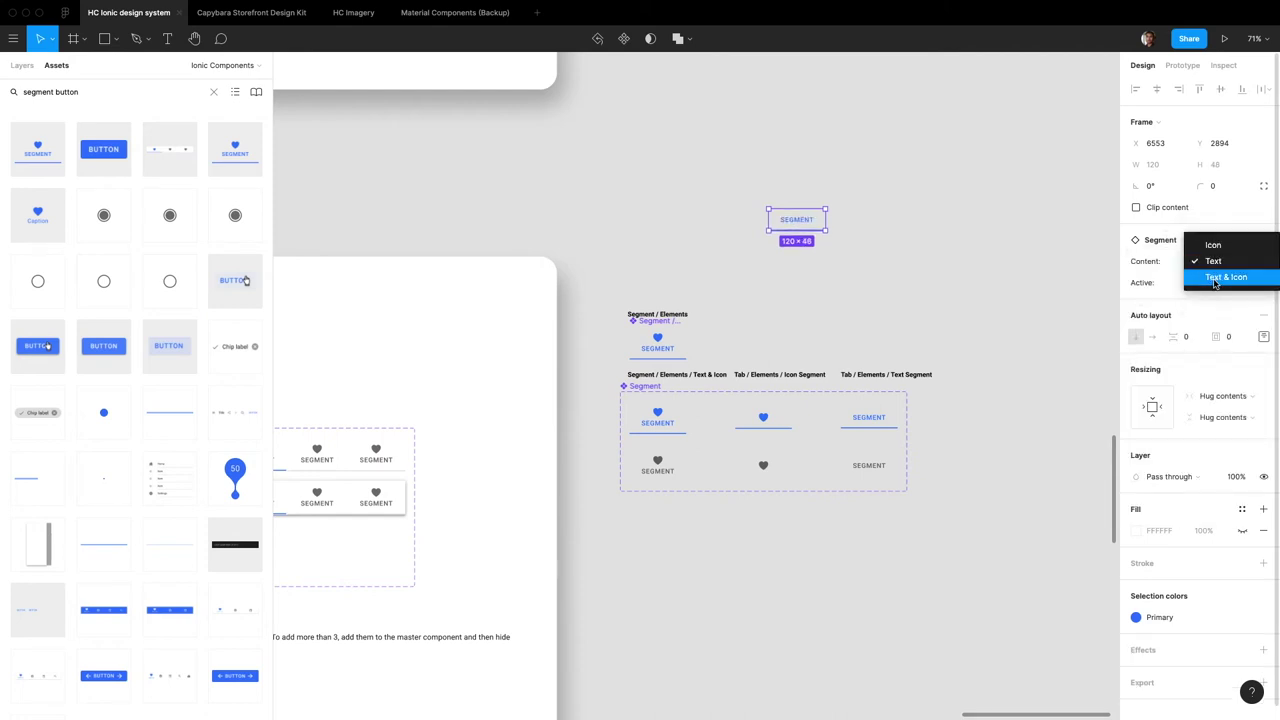
{"action": "left_click", "coordinate": [1215, 277]}
{"action": "left_click", "coordinate": [974, 257]}
{"action": "left_click", "coordinate": [791, 229]}
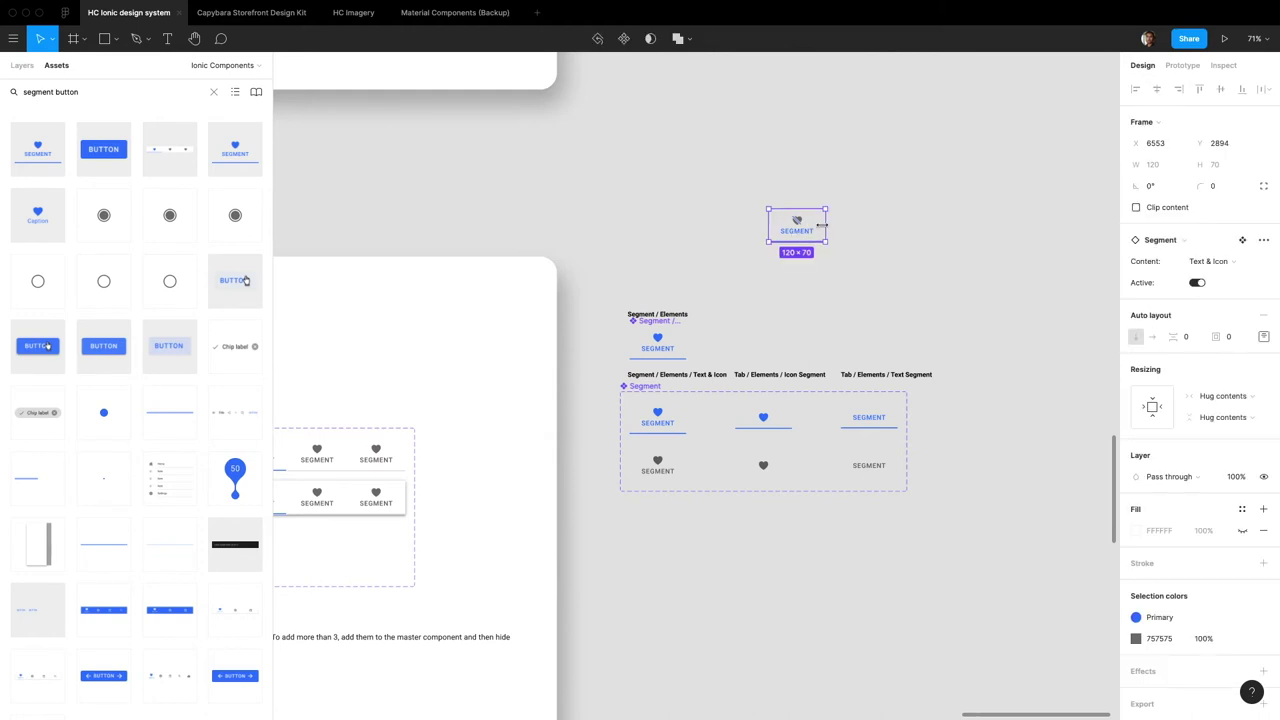
{"action": "key", "text": "Delete"}
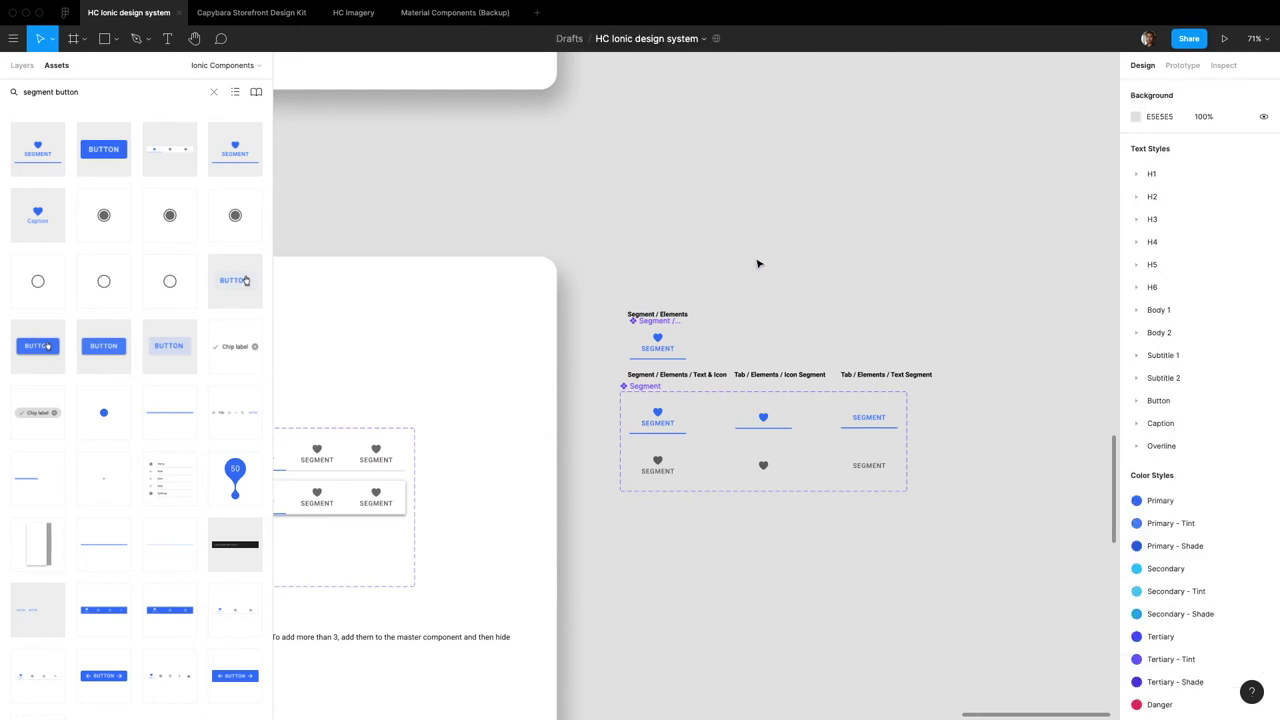
Detach the documentation's Segments instance into a plain frame
{"action": "scroll", "coordinate": [751, 277], "scroll_direction": "left", "scroll_amount": 2}
{"action": "left_click", "coordinate": [700, 387]}
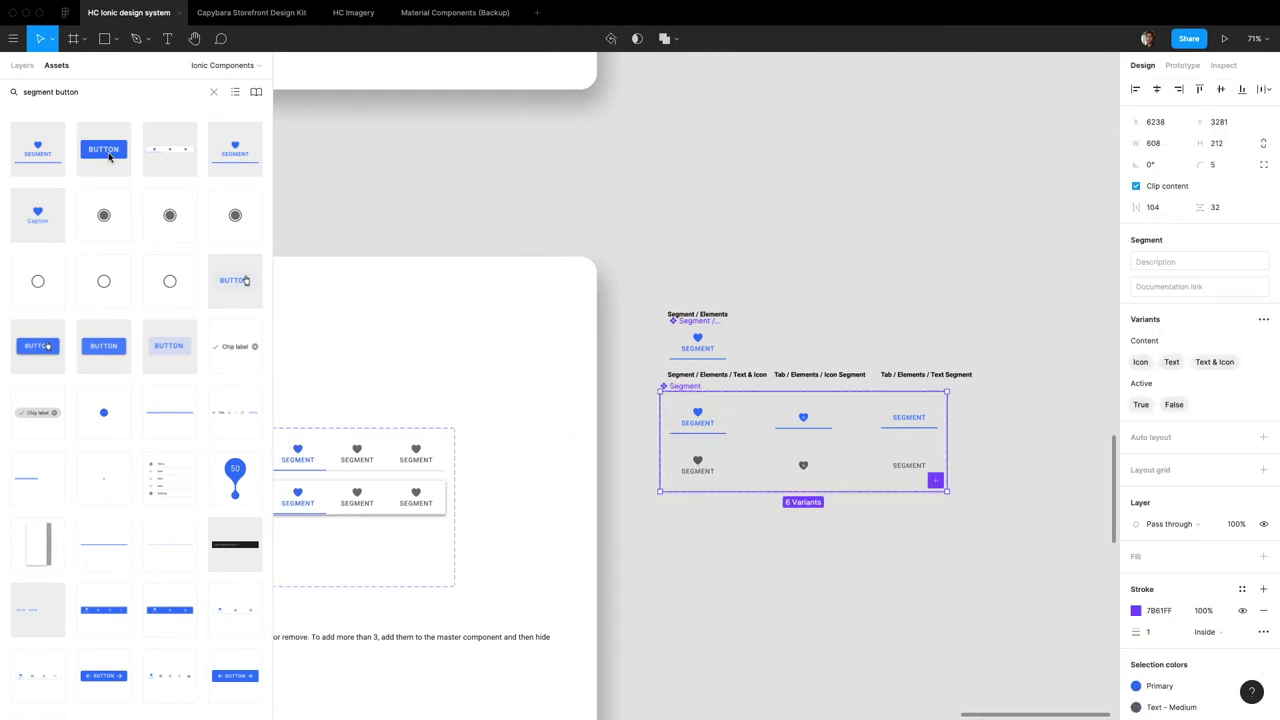
{"action": "left_click", "coordinate": [22, 65]}
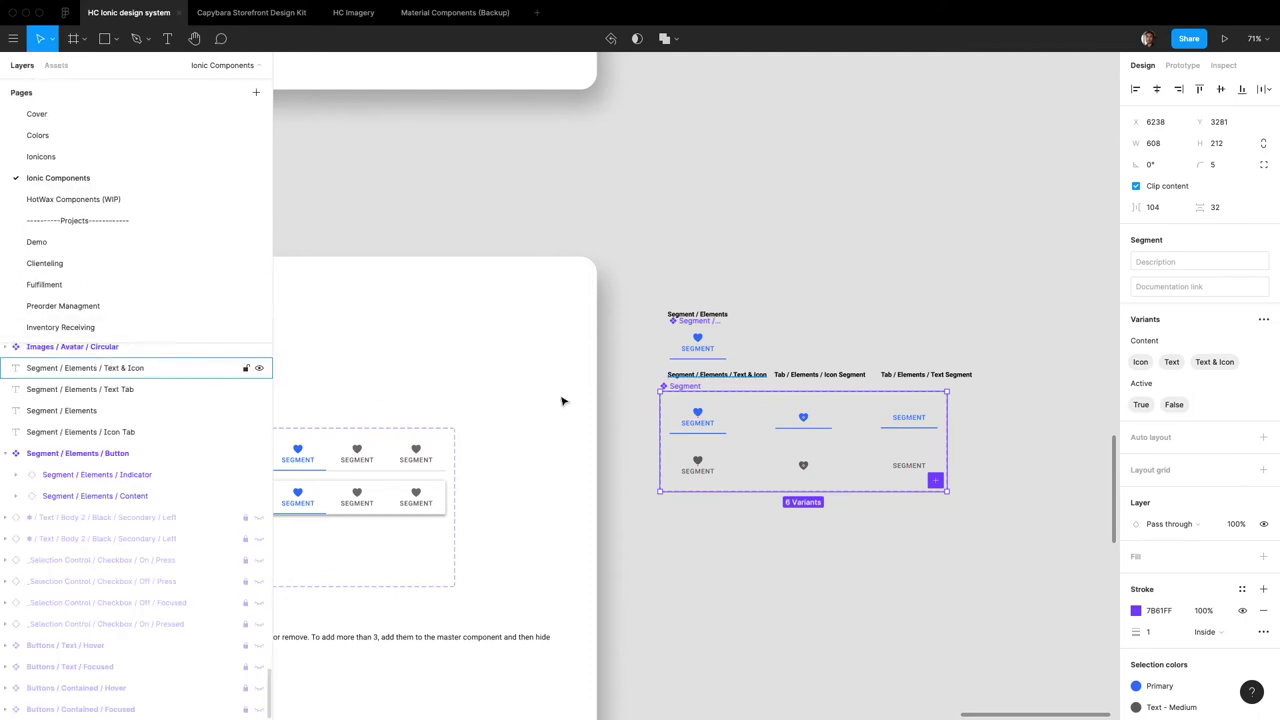
{"action": "left_click", "coordinate": [681, 333]}
{"action": "left_click", "coordinate": [688, 386]}
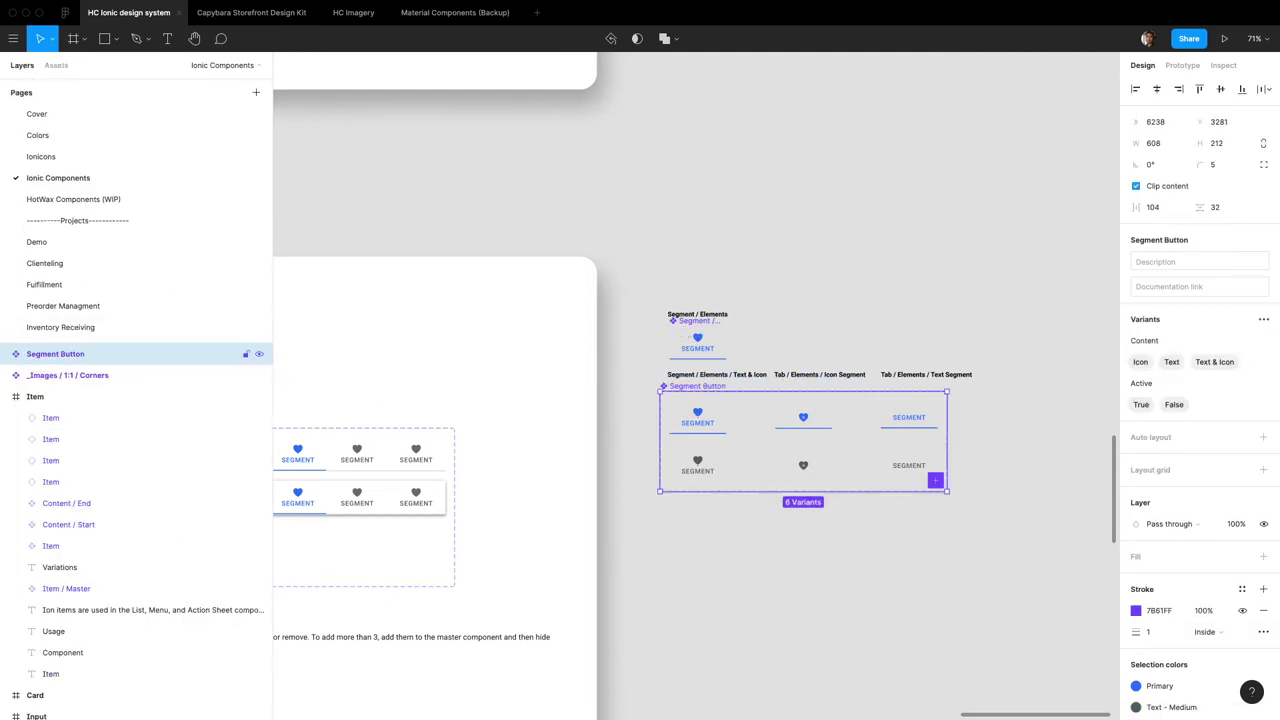
{"action": "scroll", "coordinate": [600, 400], "scroll_direction": "left", "scroll_amount": 8}
{"action": "left_click", "coordinate": [530, 355]}
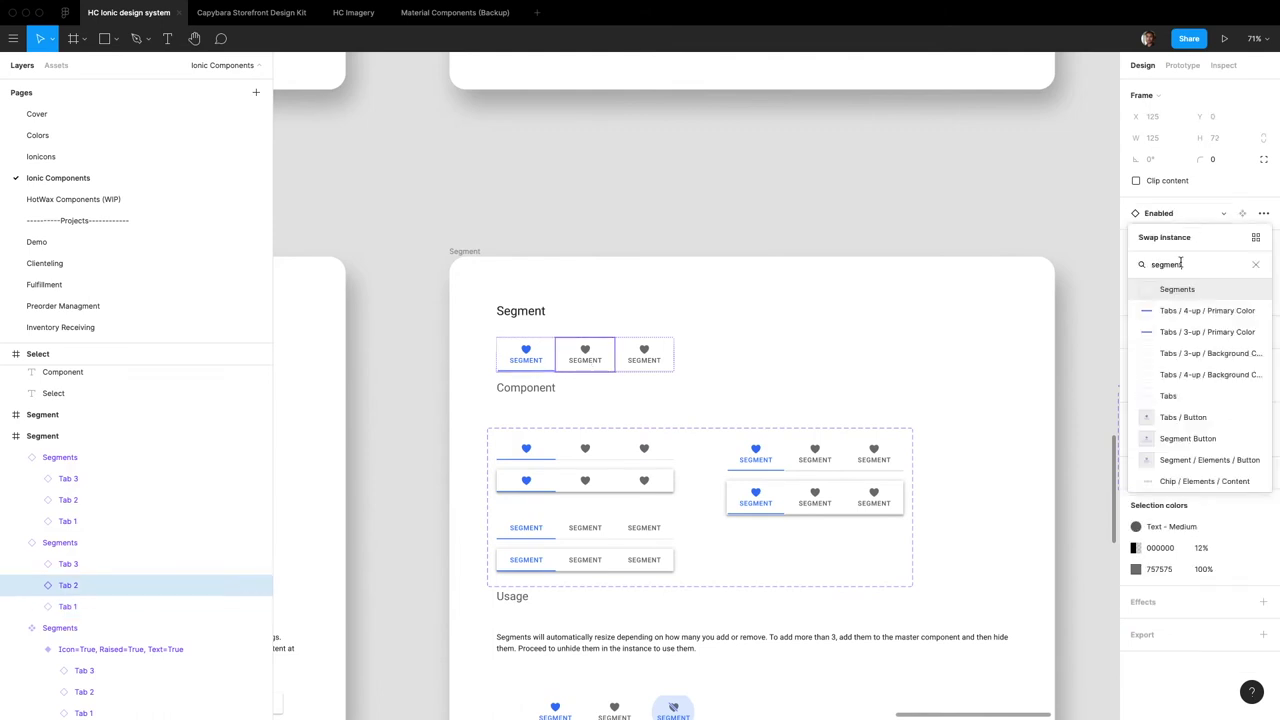
{"action": "key", "text": "Escape"}
{"action": "left_click", "coordinate": [1263, 240]}
{"action": "left_click", "coordinate": [1240, 272]}
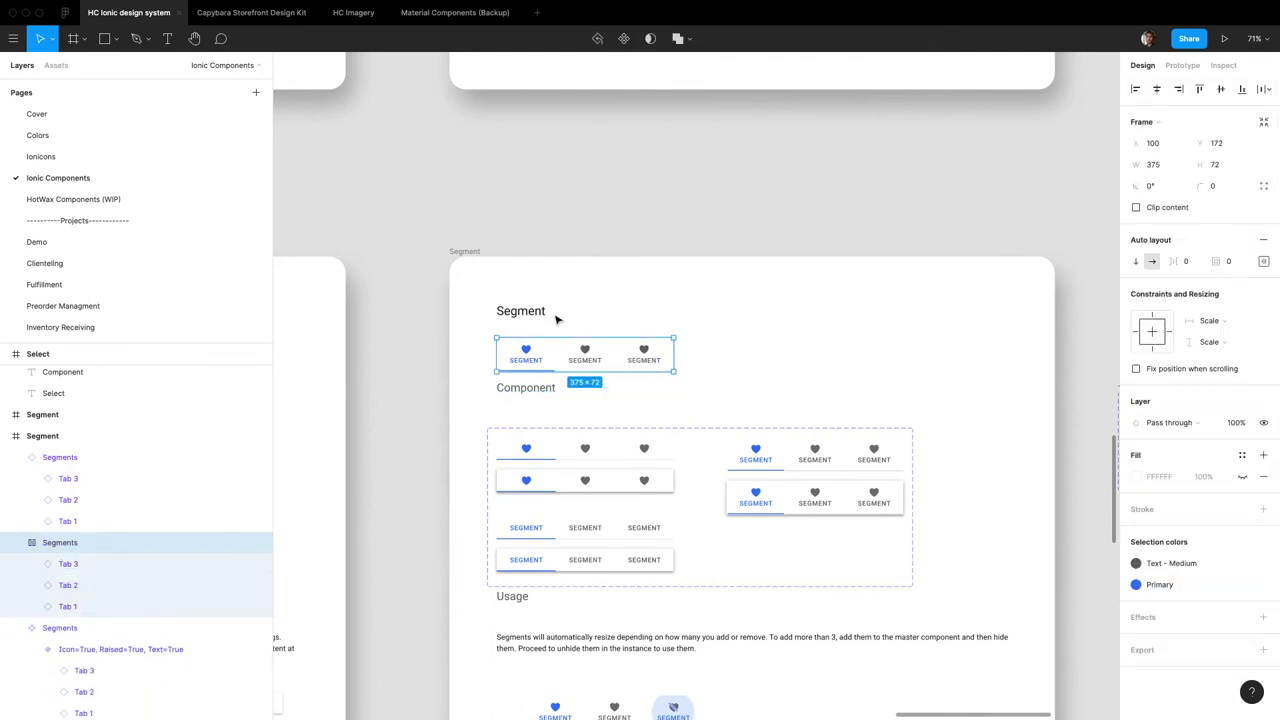
Set the tabs' width resizing to Fixed and height to Hug contents
{"action": "scroll", "coordinate": [548, 360], "scroll_direction": "up", "scroll_amount": 5}
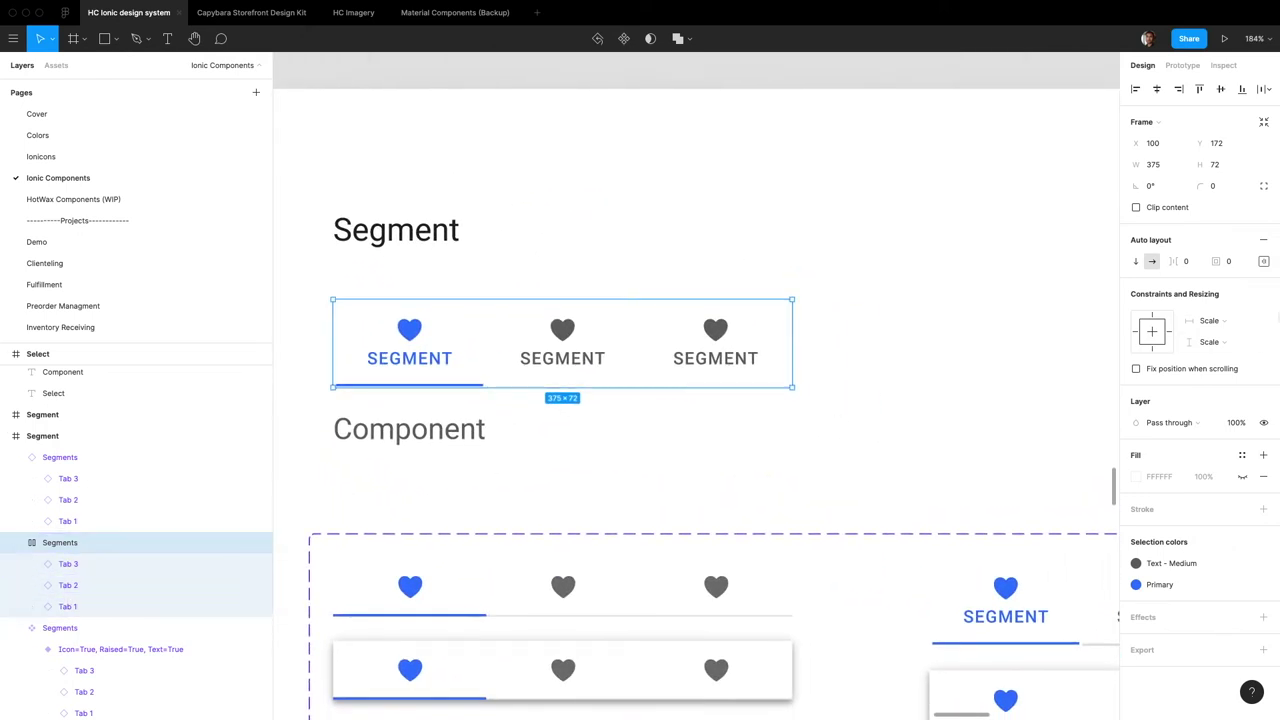
{"action": "left_click", "coordinate": [1226, 322]}
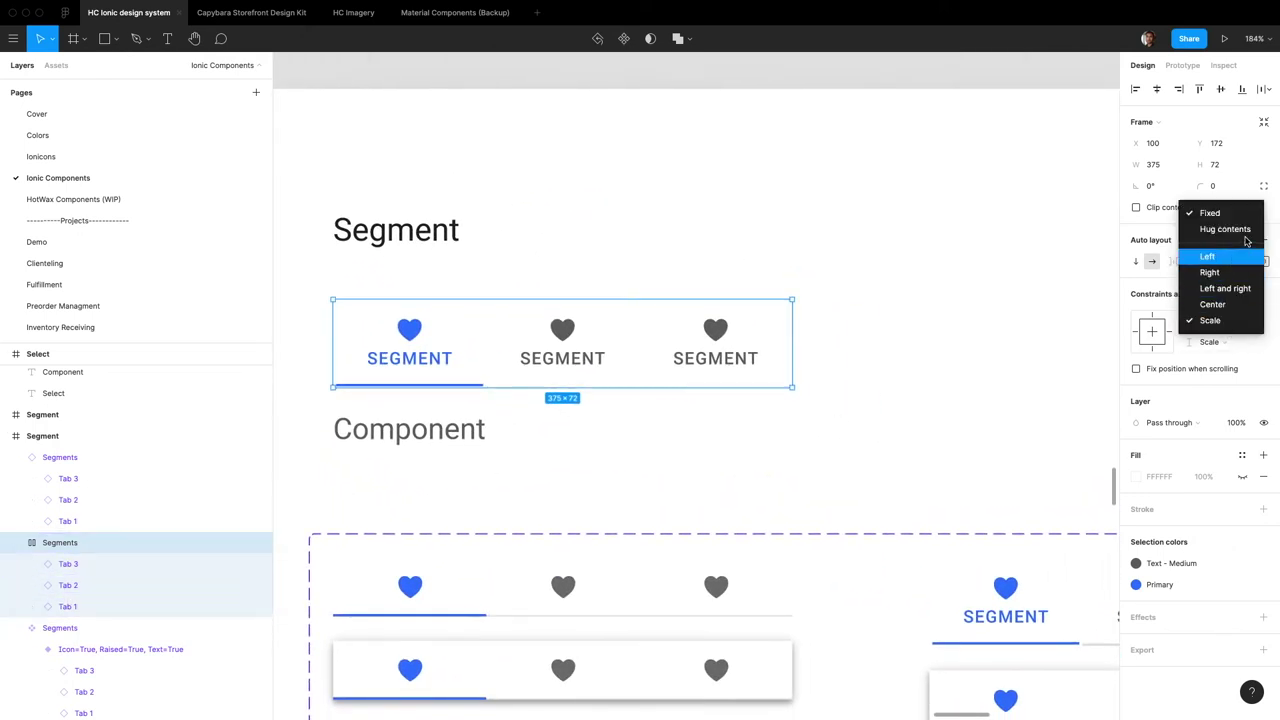
{"action": "left_click", "coordinate": [1212, 213]}
{"action": "left_click", "coordinate": [1234, 342]}
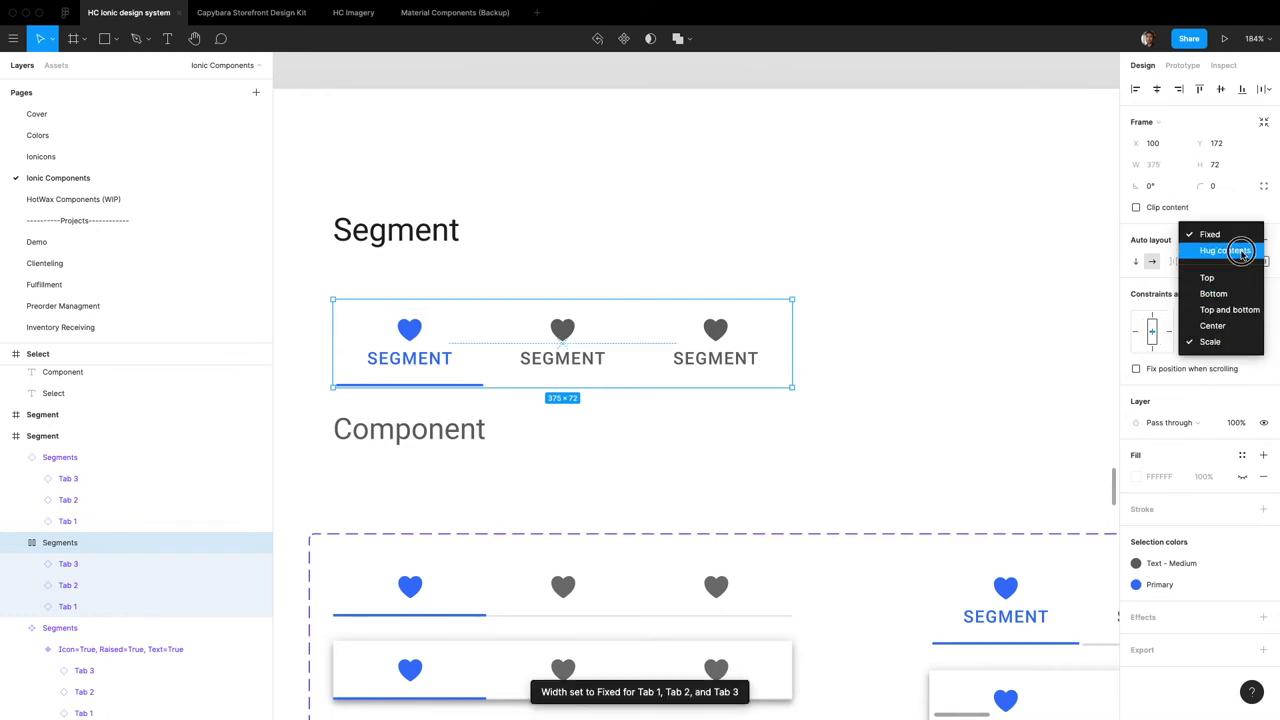
{"action": "left_click", "coordinate": [1240, 250]}
Make Tab 1 to Tab 3 fill the container width and widen the Segments frame
{"action": "left_click", "coordinate": [410, 345]}
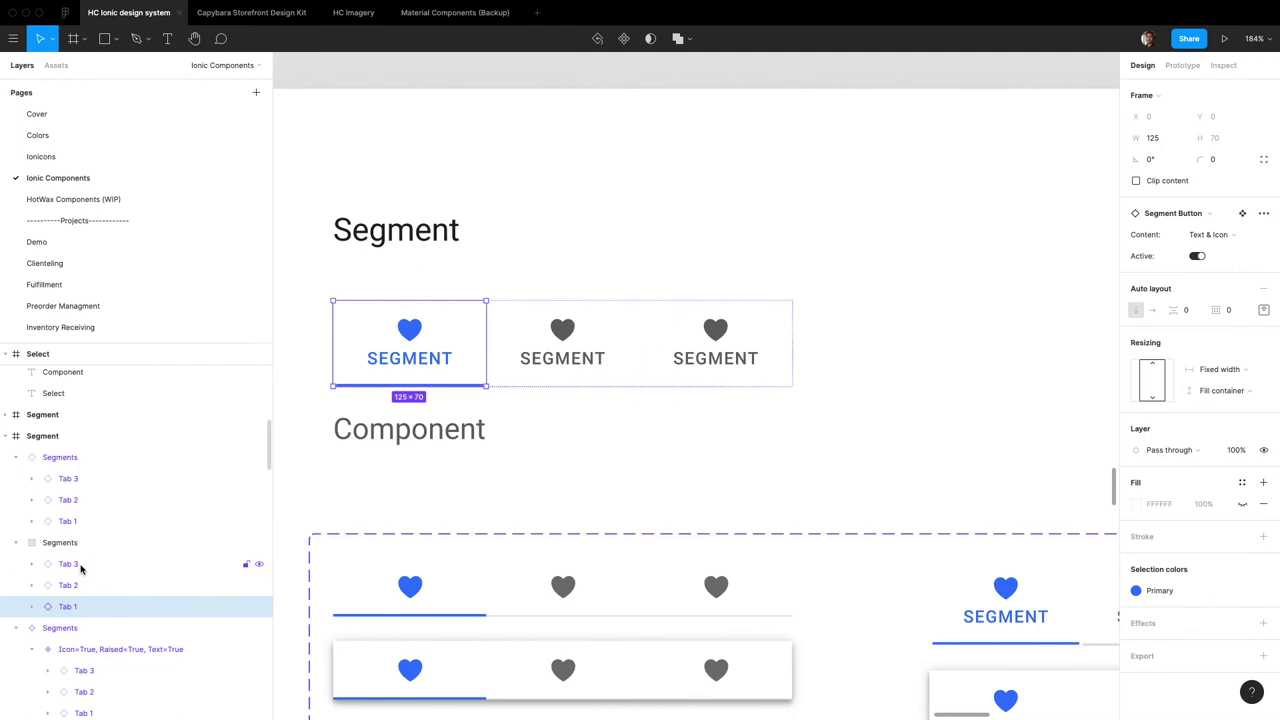
{"action": "left_click", "coordinate": [80, 566], "text": "shift"}
{"action": "left_click", "coordinate": [1250, 369]}
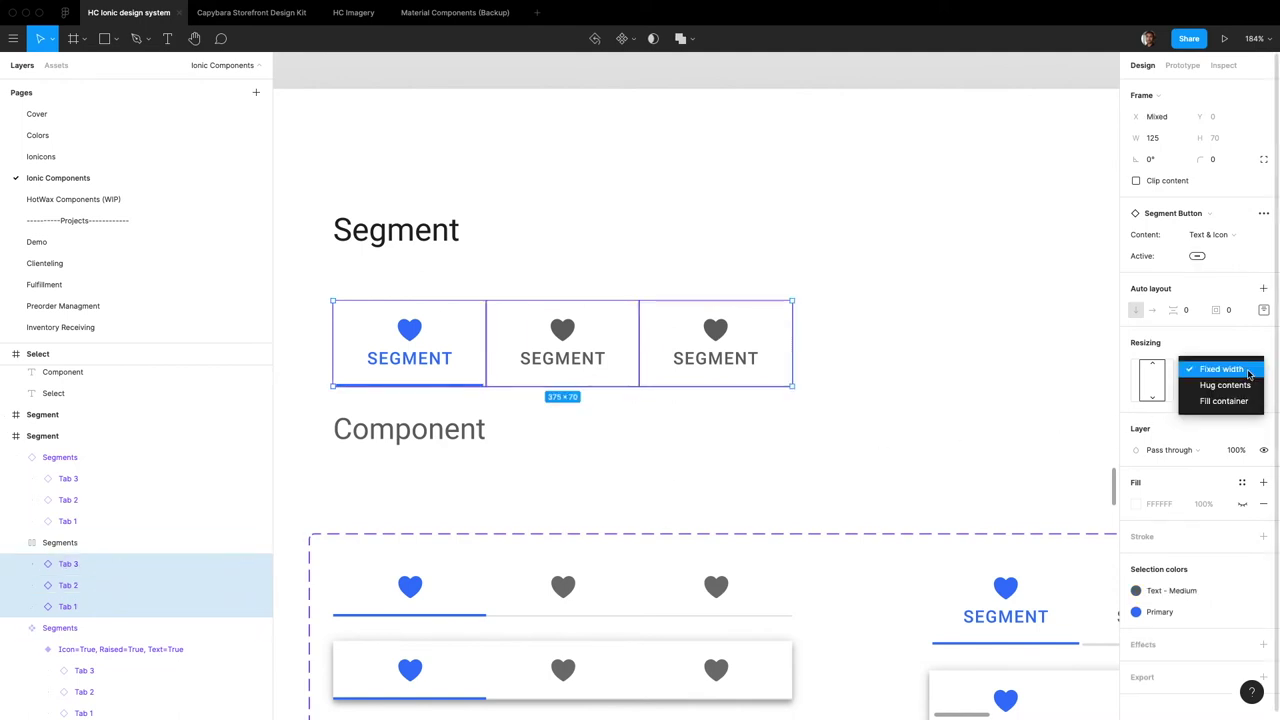
{"action": "left_click", "coordinate": [1224, 401]}
{"action": "key", "text": "Escape"}
{"action": "left_click_drag", "start_coordinate": [793, 343], "coordinate": [857, 360]}
{"action": "key", "text": "ctrl+z"}
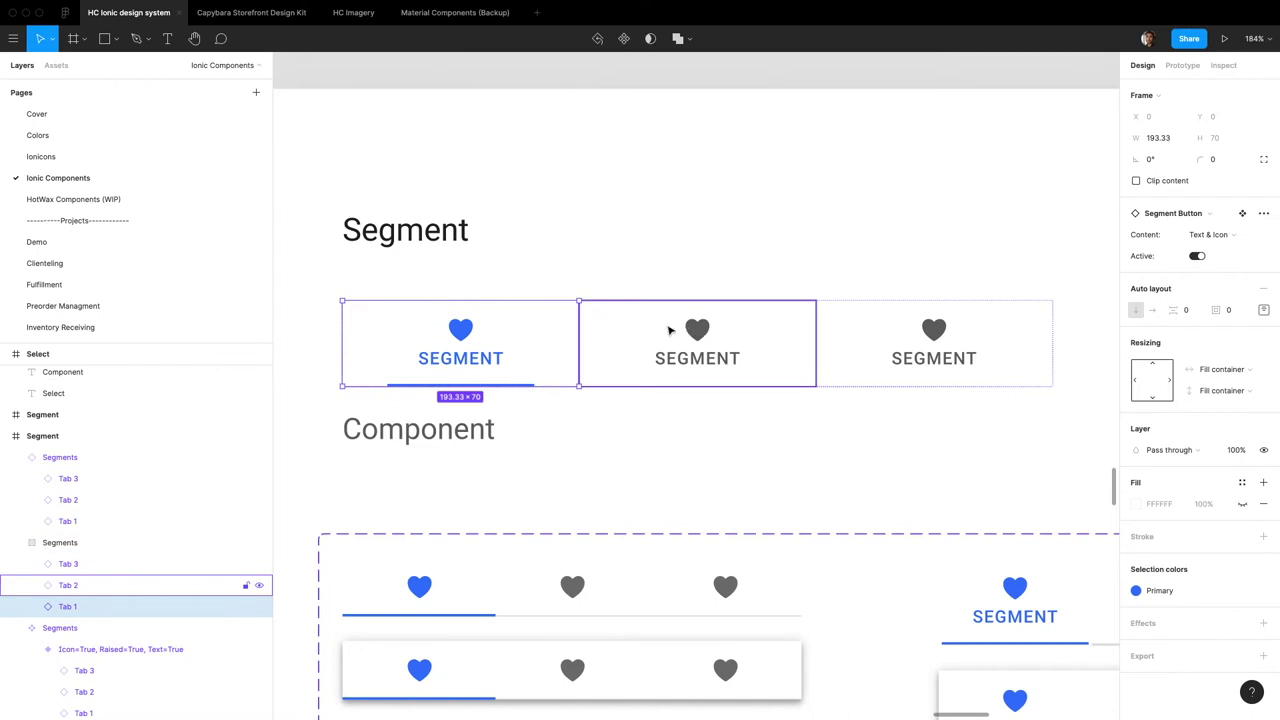
Pan around the Segment frame, select Tab 1, and move over to the Segment Button variants
{"action": "scroll", "coordinate": [551, 330], "scroll_direction": "right", "scroll_amount": 5}
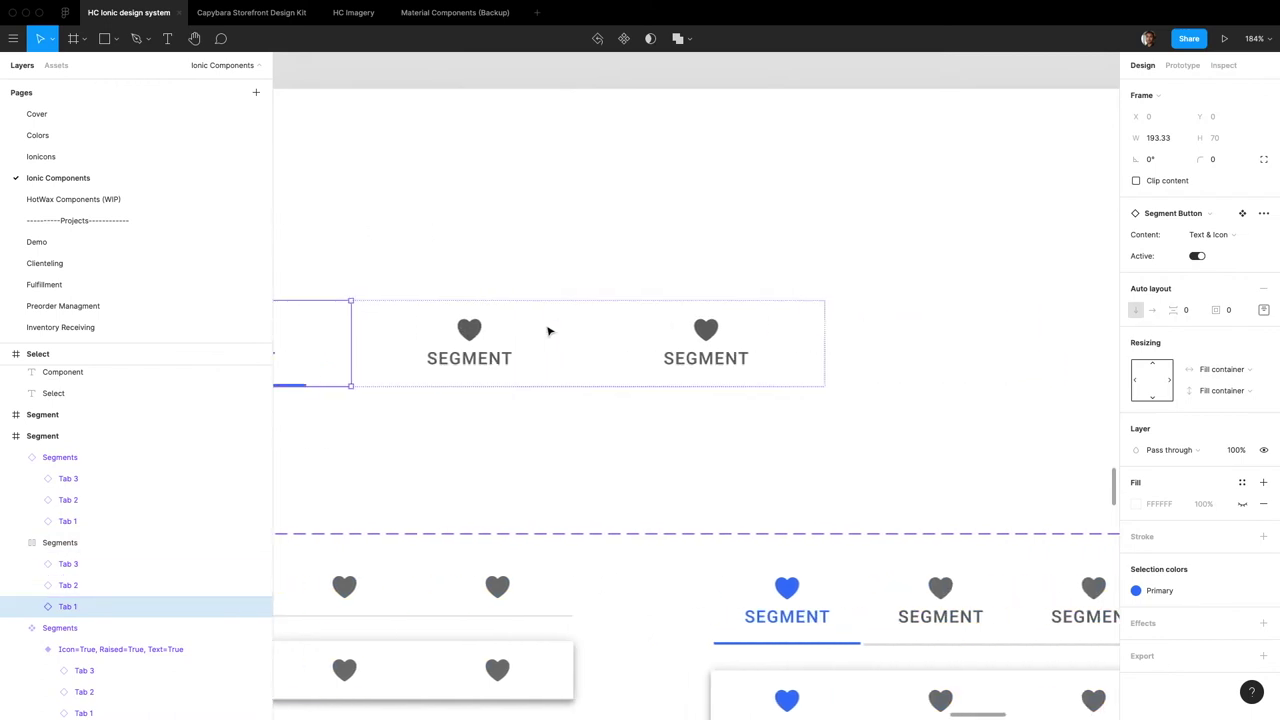
{"action": "scroll", "coordinate": [548, 333], "scroll_direction": "left", "scroll_amount": 3}
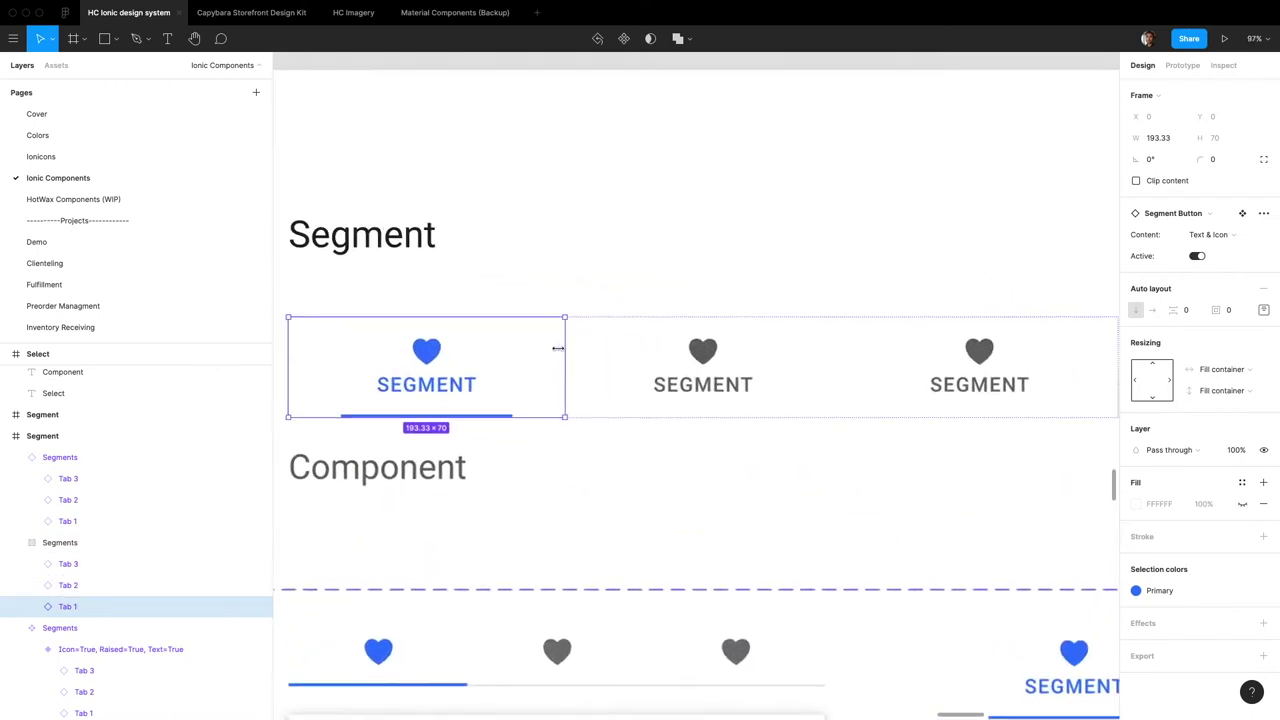
{"action": "scroll", "coordinate": [560, 350], "scroll_direction": "up", "scroll_amount": 3}
{"action": "scroll", "coordinate": [554, 354], "scroll_direction": "down", "scroll_amount": 5}
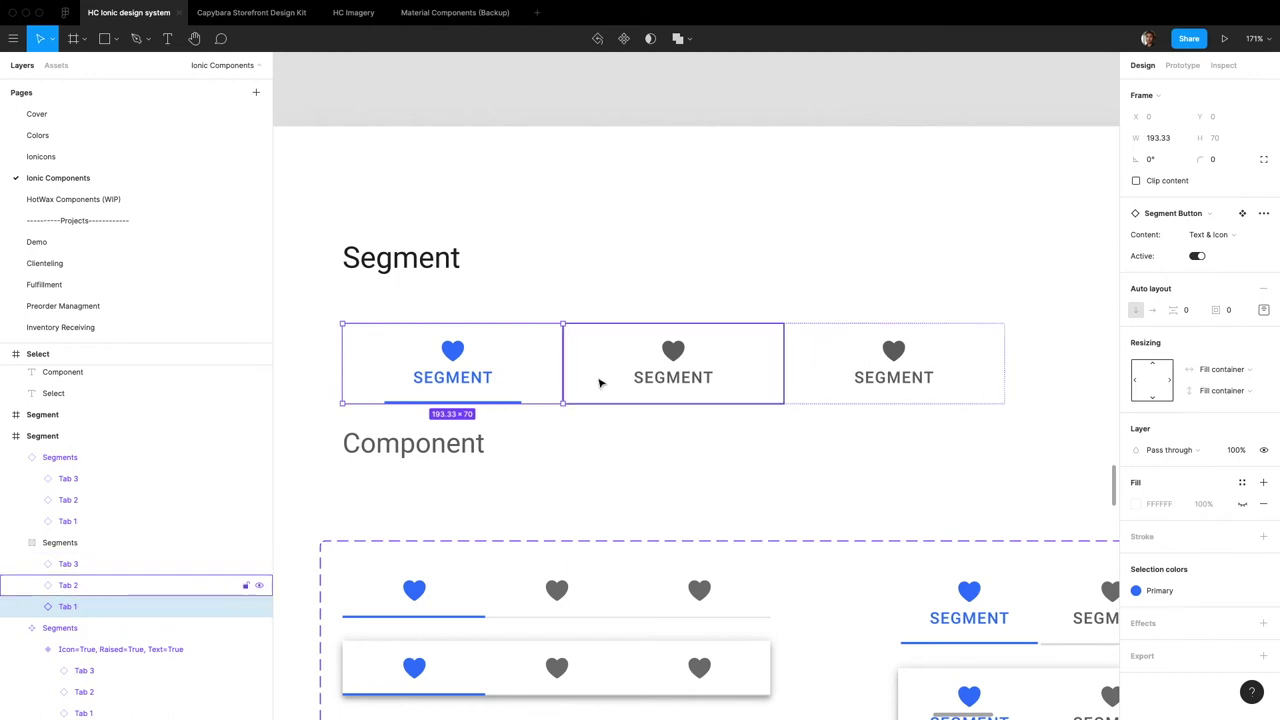
{"action": "scroll", "coordinate": [700, 375], "scroll_direction": "down", "scroll_amount": 2}
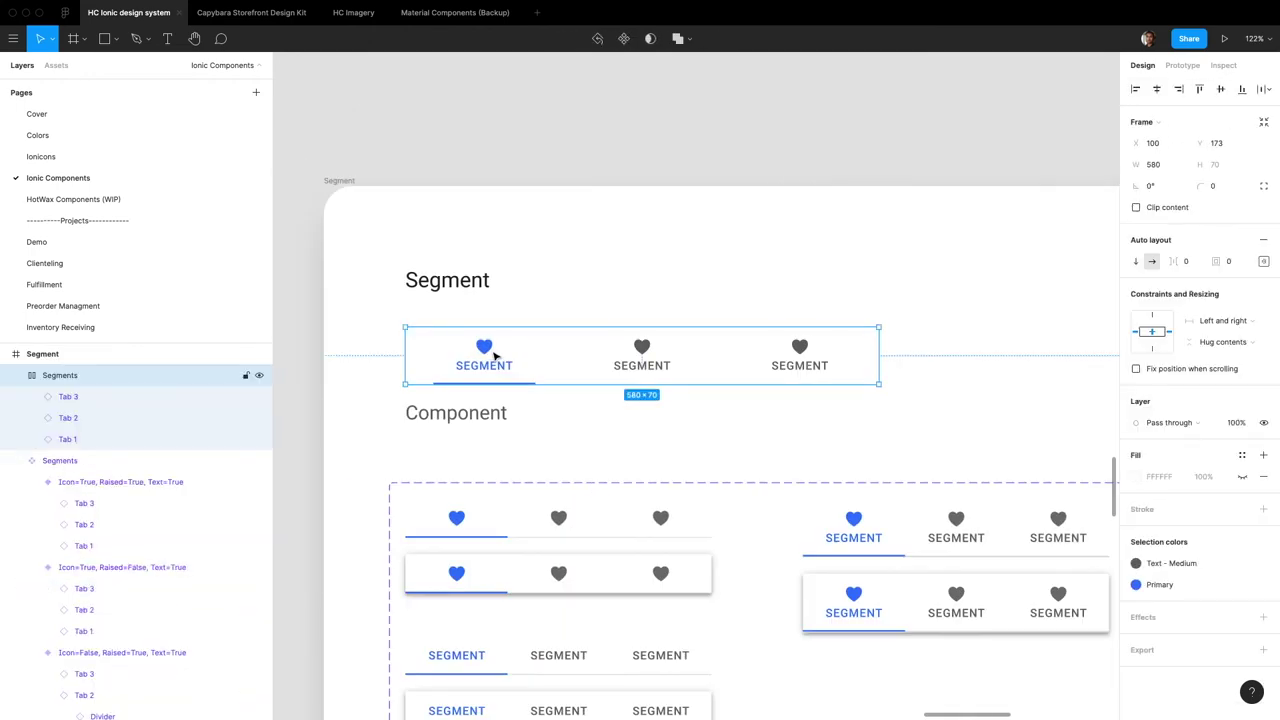
{"action": "left_click", "coordinate": [488, 355]}
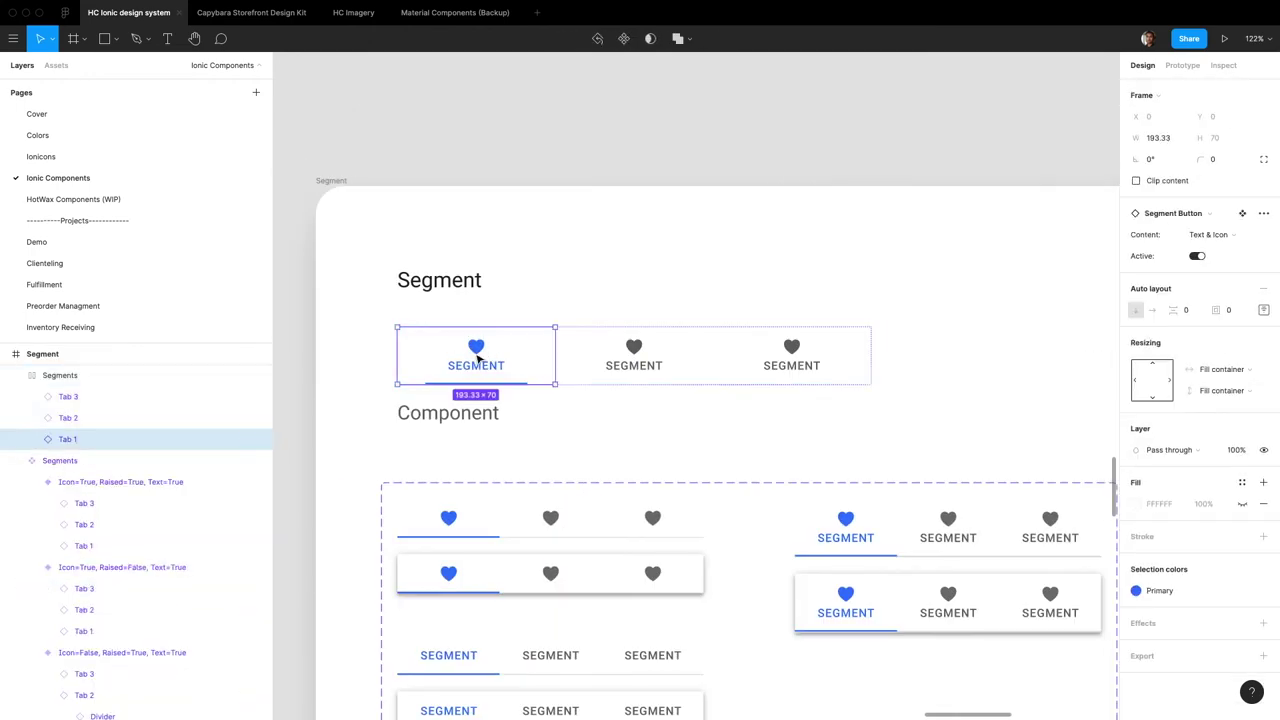
{"action": "scroll", "coordinate": [648, 358], "scroll_direction": "right", "scroll_amount": 10}
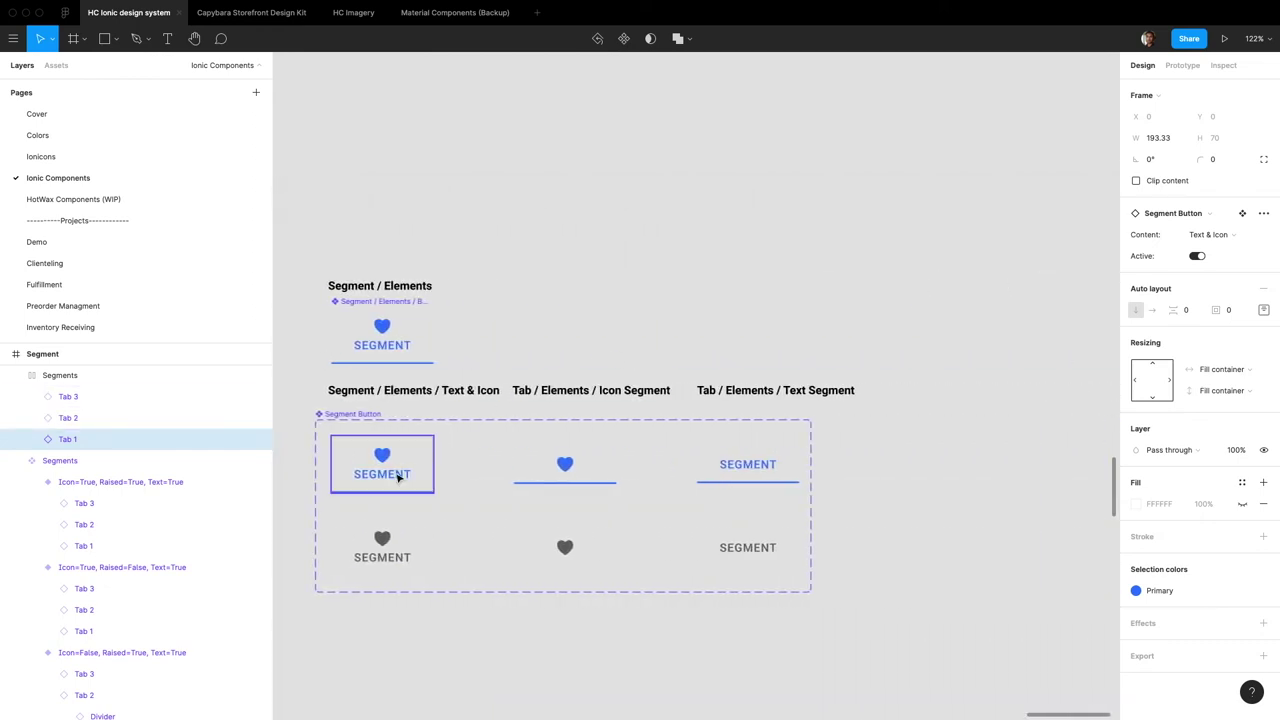
Set the inner Button layers of all five Segment Button variants to Fill container width
{"action": "left_click", "coordinate": [398, 478]}
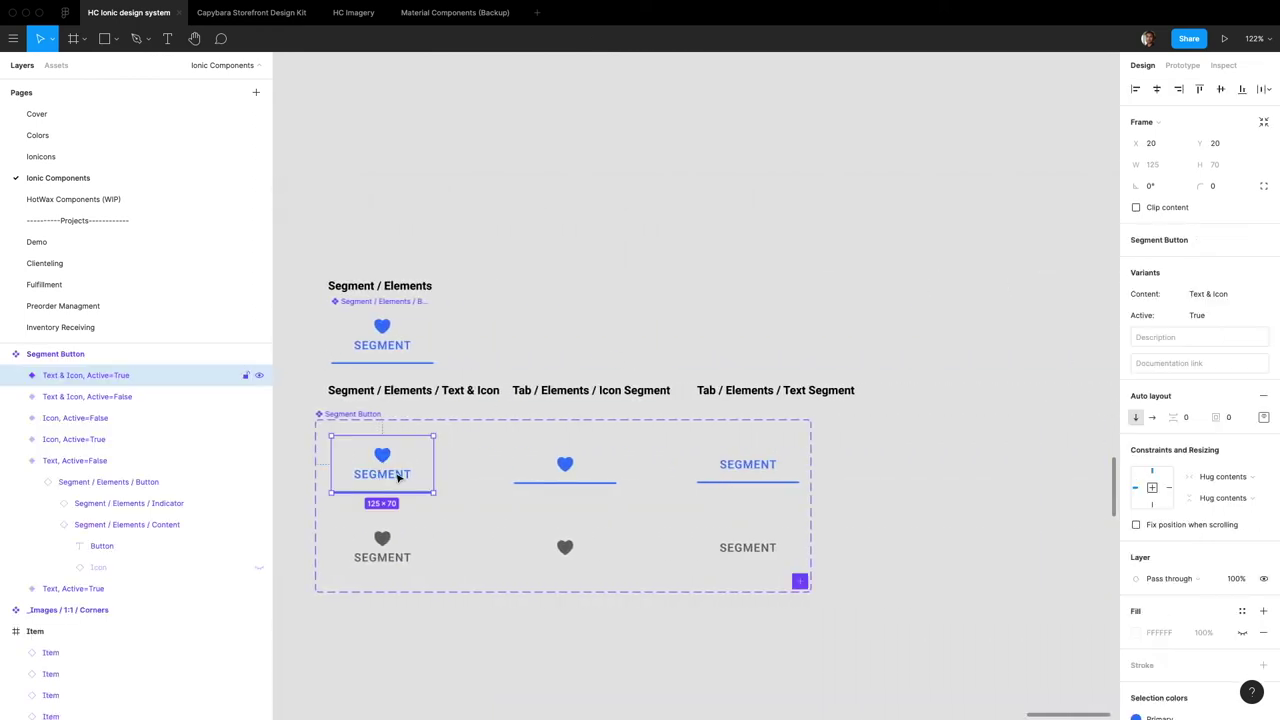
{"action": "left_click", "coordinate": [737, 557], "text": "shift"}
{"action": "left_click", "coordinate": [49, 379]}
{"action": "left_click", "coordinate": [58, 461], "text": "shift"}
{"action": "key", "text": "Return"}
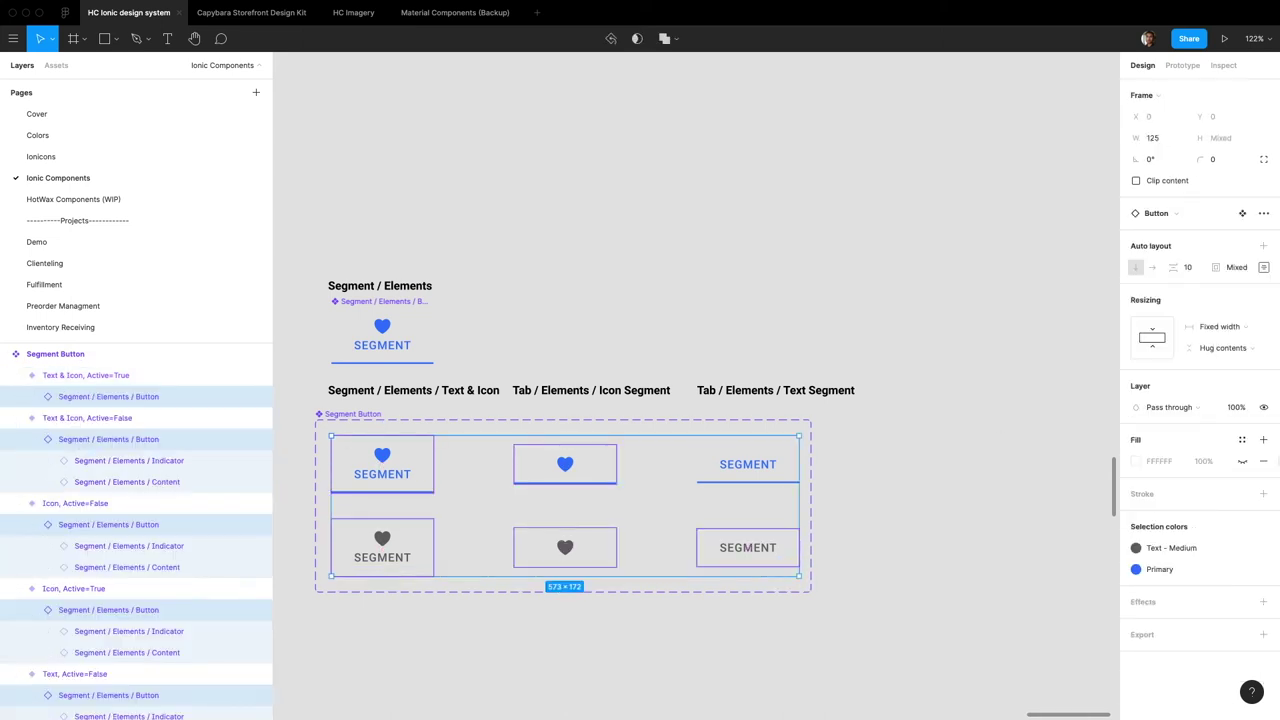
{"action": "left_click", "coordinate": [1226, 334]}
{"action": "left_click", "coordinate": [1210, 357]}
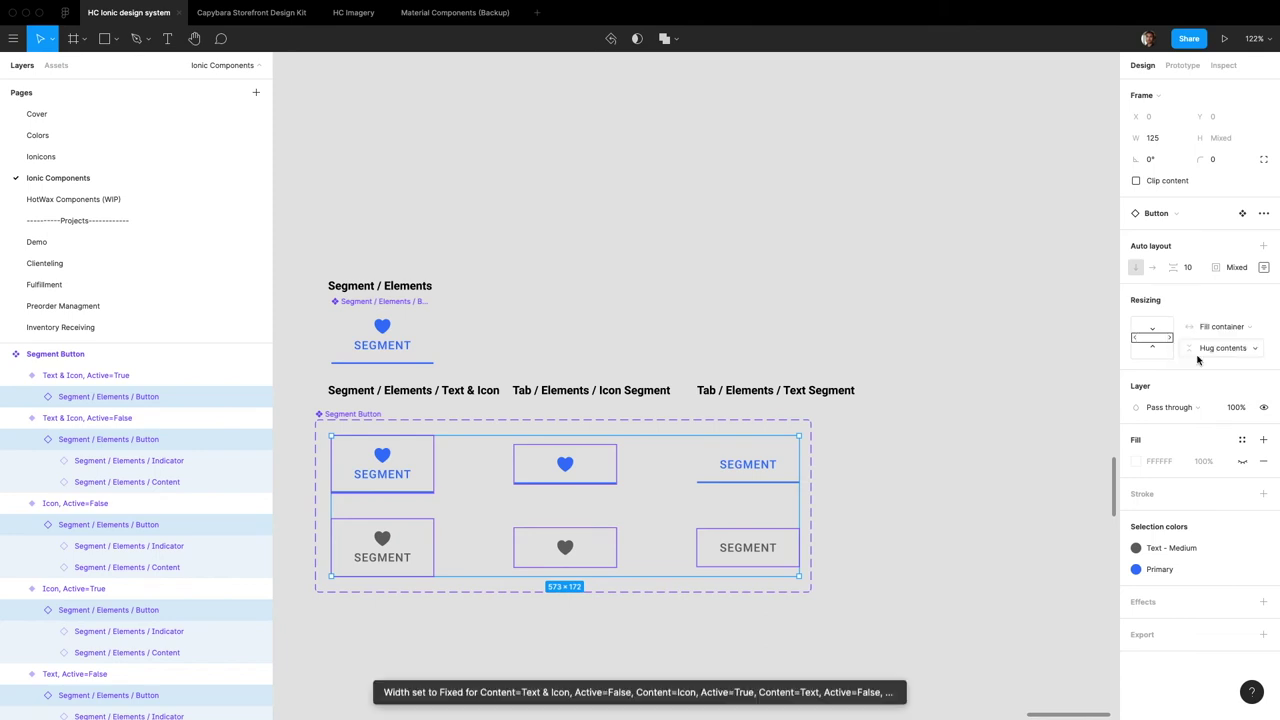
{"action": "left_click", "coordinate": [766, 306]}
{"action": "scroll", "coordinate": [760, 303], "scroll_direction": "left", "scroll_amount": 10}
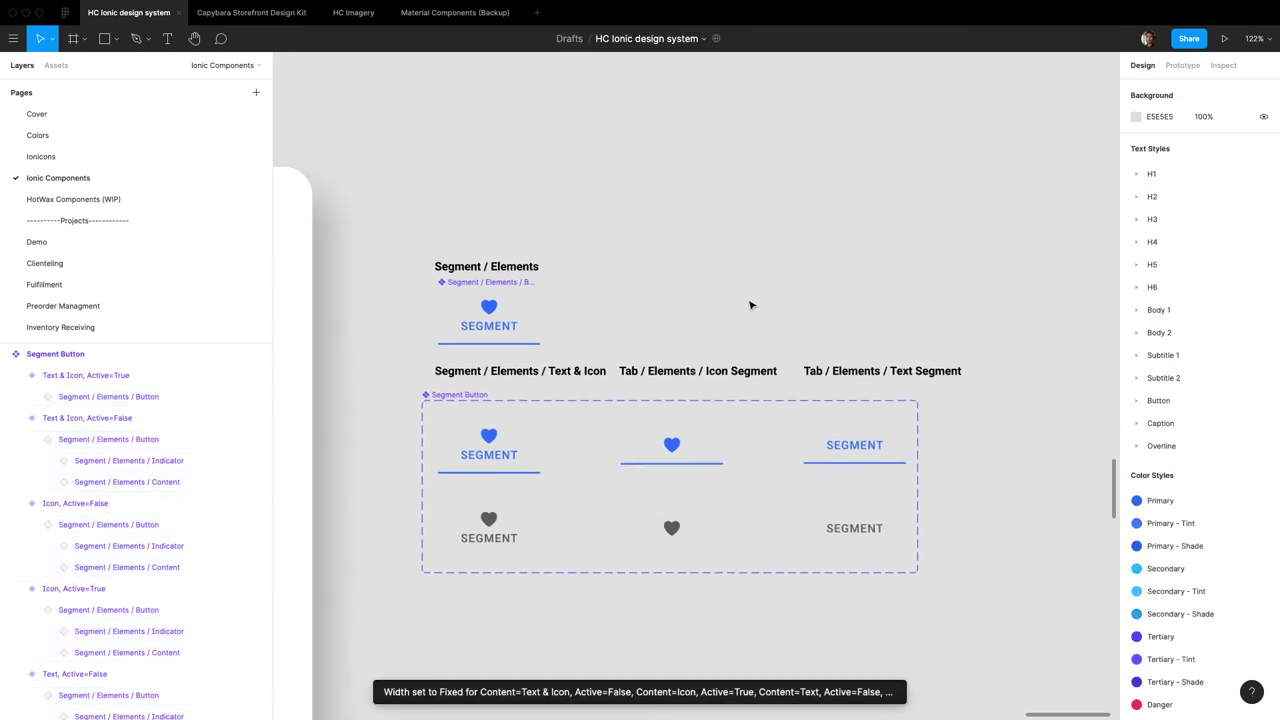
Resize the Segments frame to 375 wide so its three tabs are each 125 wide
{"action": "left_click", "coordinate": [760, 318]}
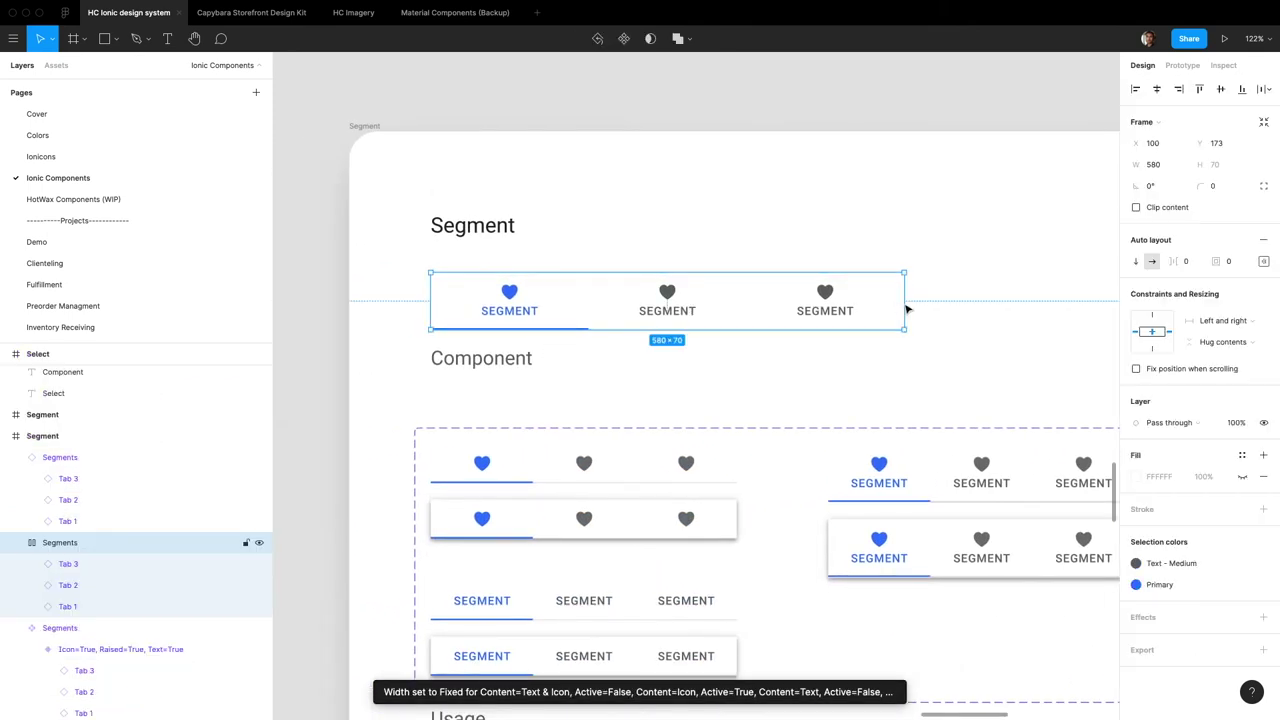
{"action": "left_click_drag", "start_coordinate": [903, 306], "coordinate": [766, 310]}
{"action": "left_click", "coordinate": [1148, 172]}
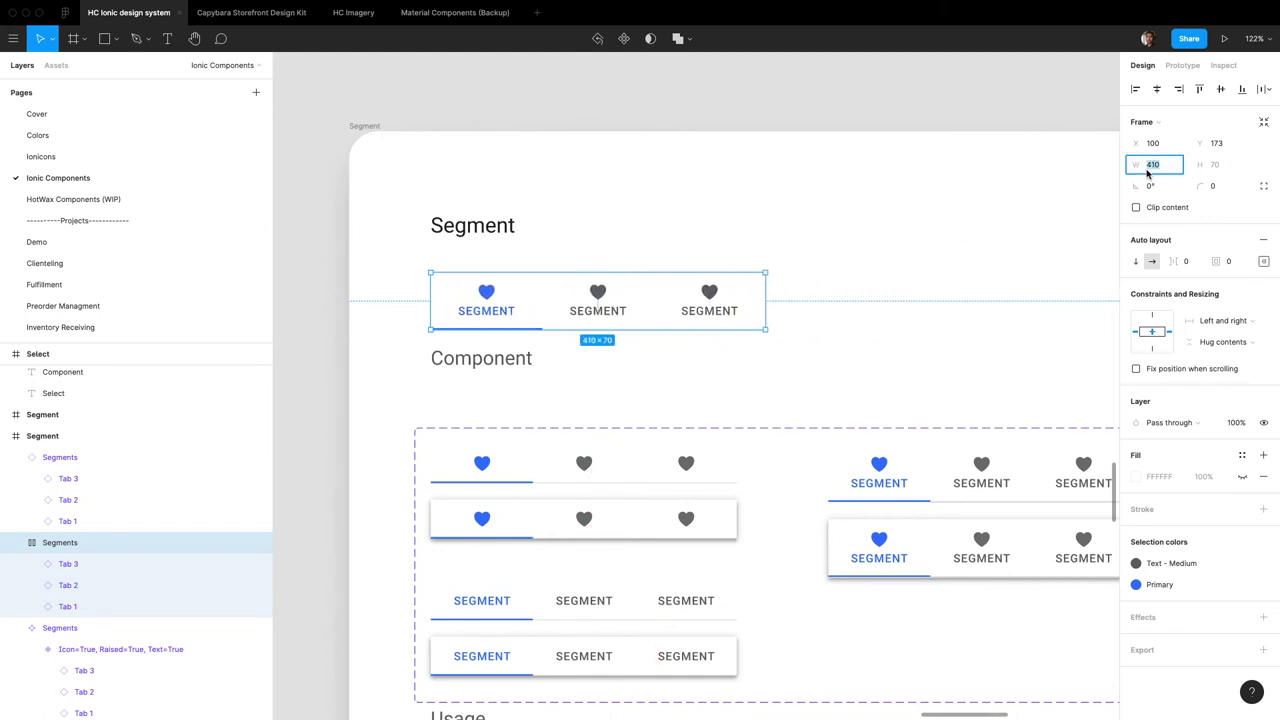
{"action": "type", "text": "375"}
{"action": "key", "text": "Return"}
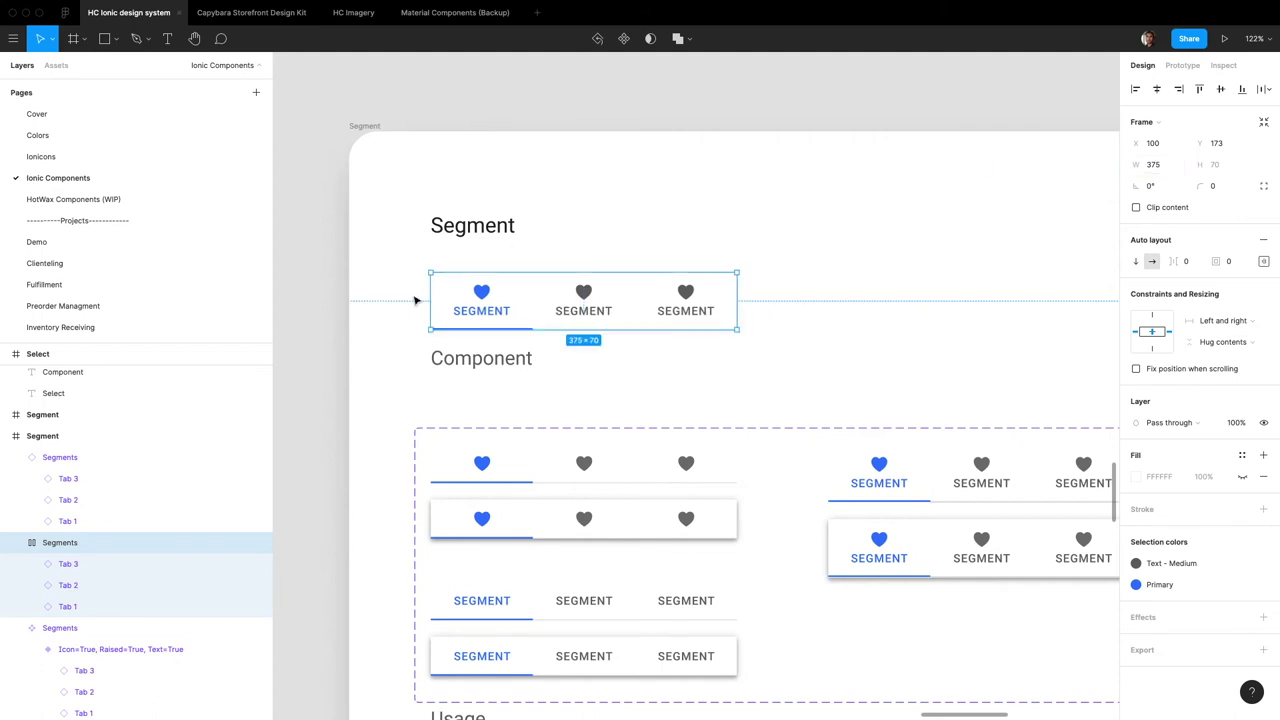
Try setting the three tabs' Content to Icon, then undo that change
{"action": "scroll", "coordinate": [591, 316], "scroll_direction": "down", "scroll_amount": 3}
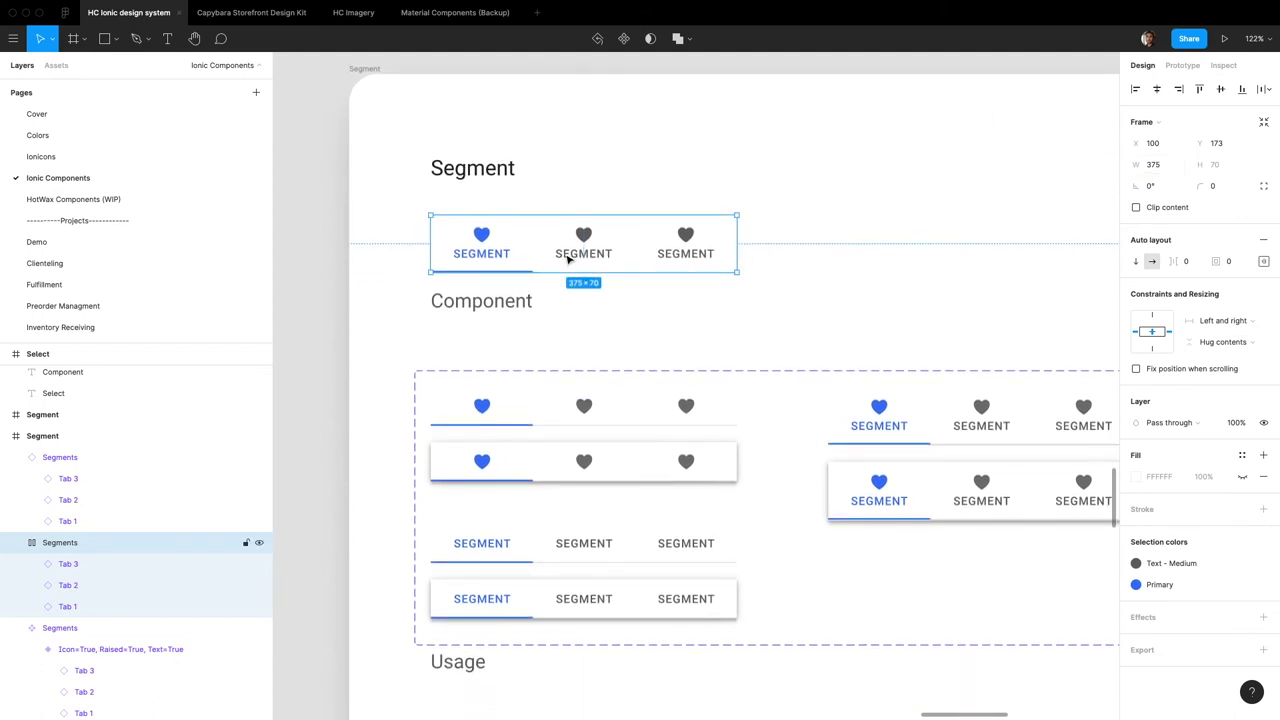
{"action": "left_click", "coordinate": [68, 563]}
{"action": "left_click", "coordinate": [80, 605], "text": "shift"}
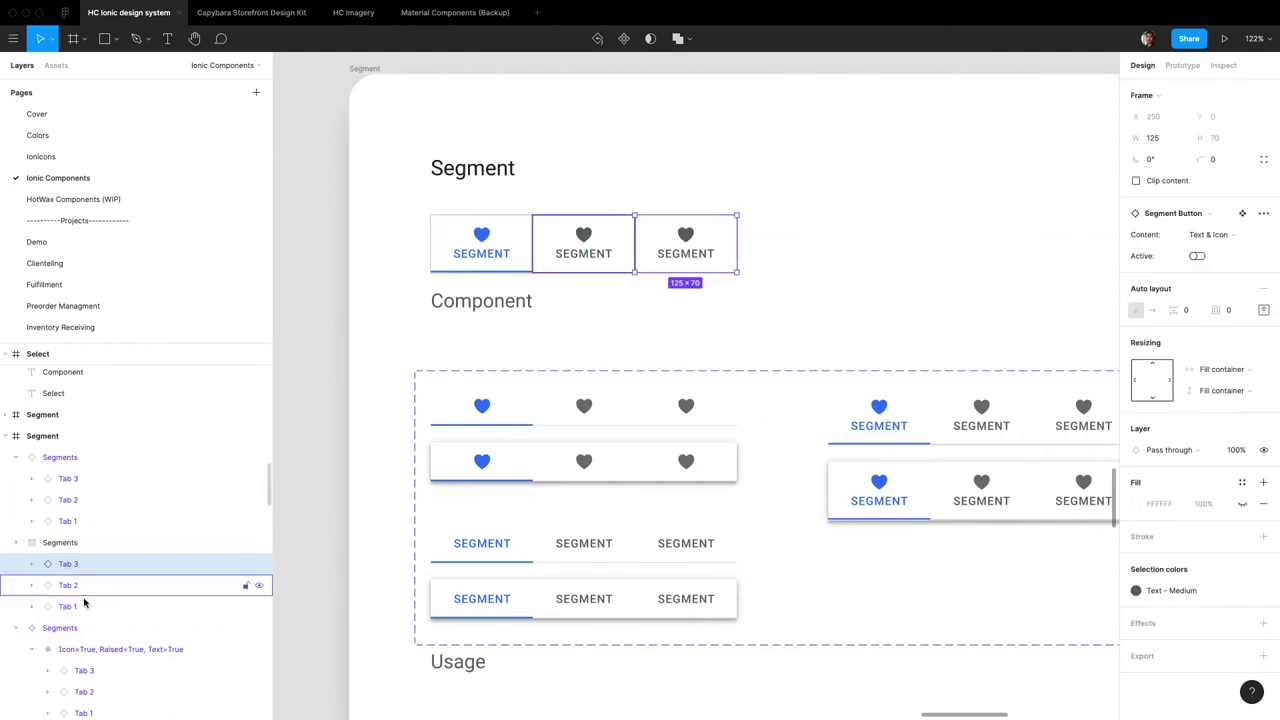
{"action": "left_click", "coordinate": [1225, 240]}
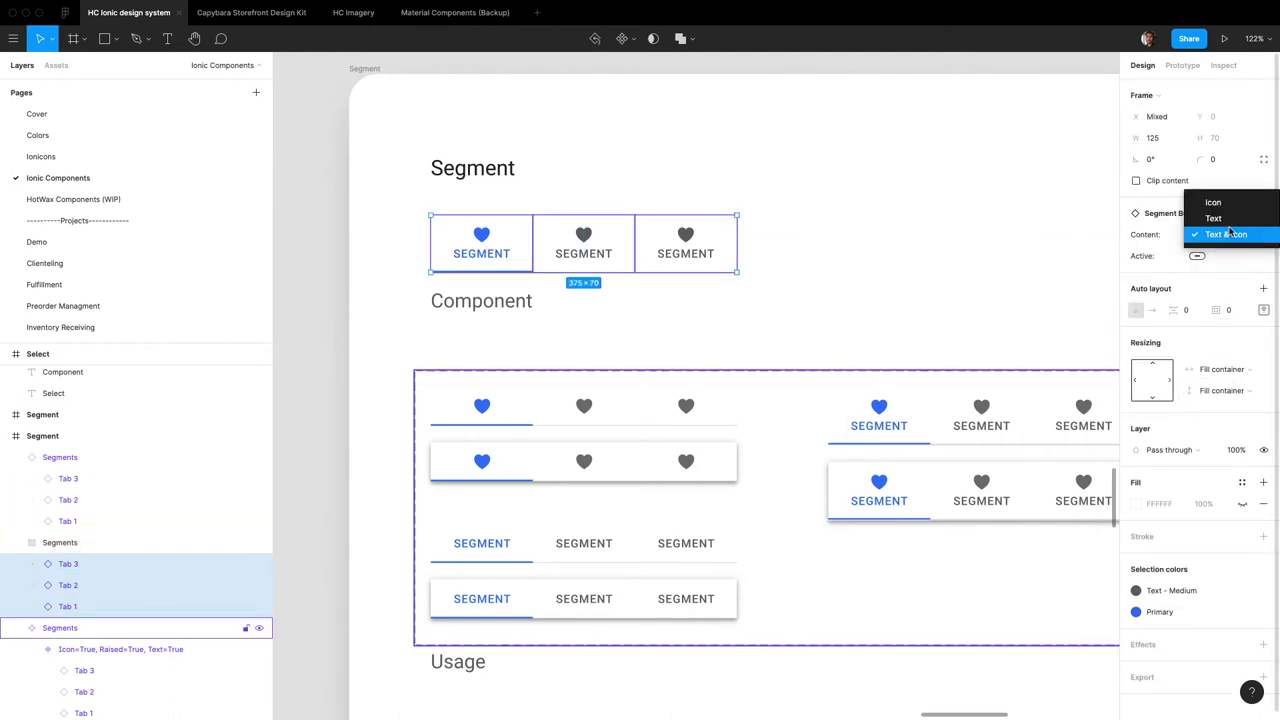
{"action": "left_click", "coordinate": [1222, 200]}
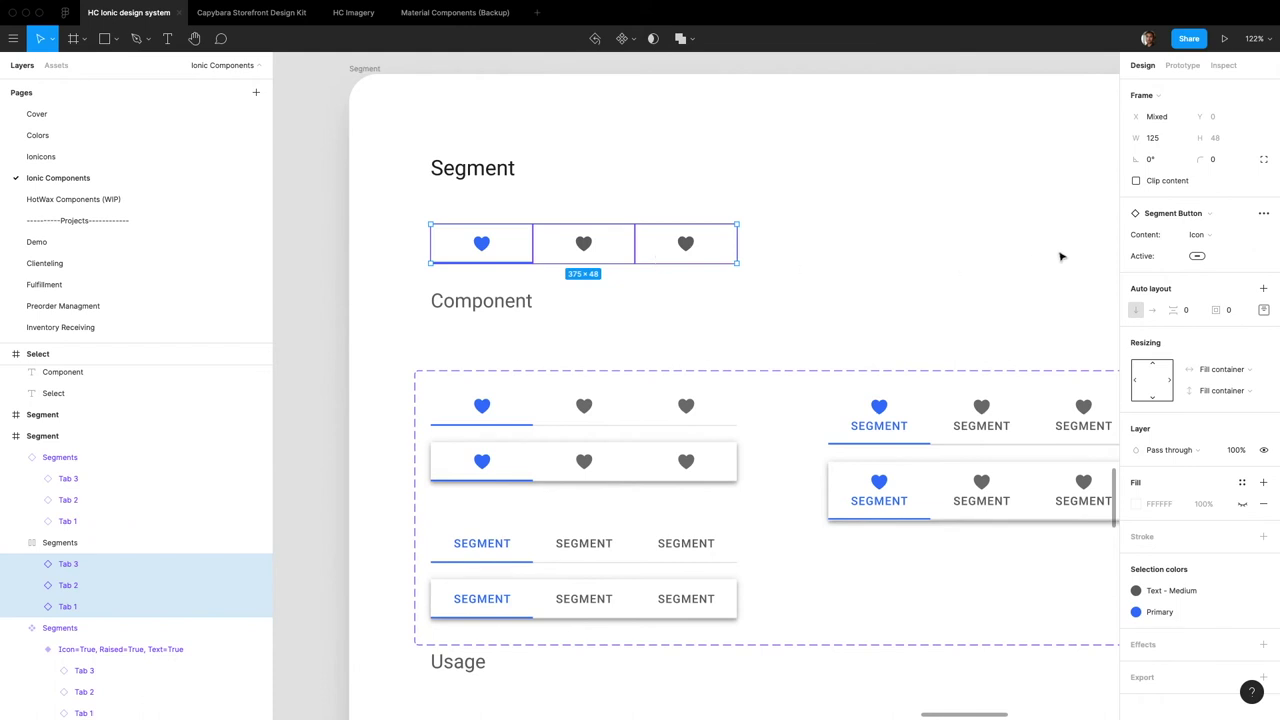
{"action": "key", "text": "super+z"}
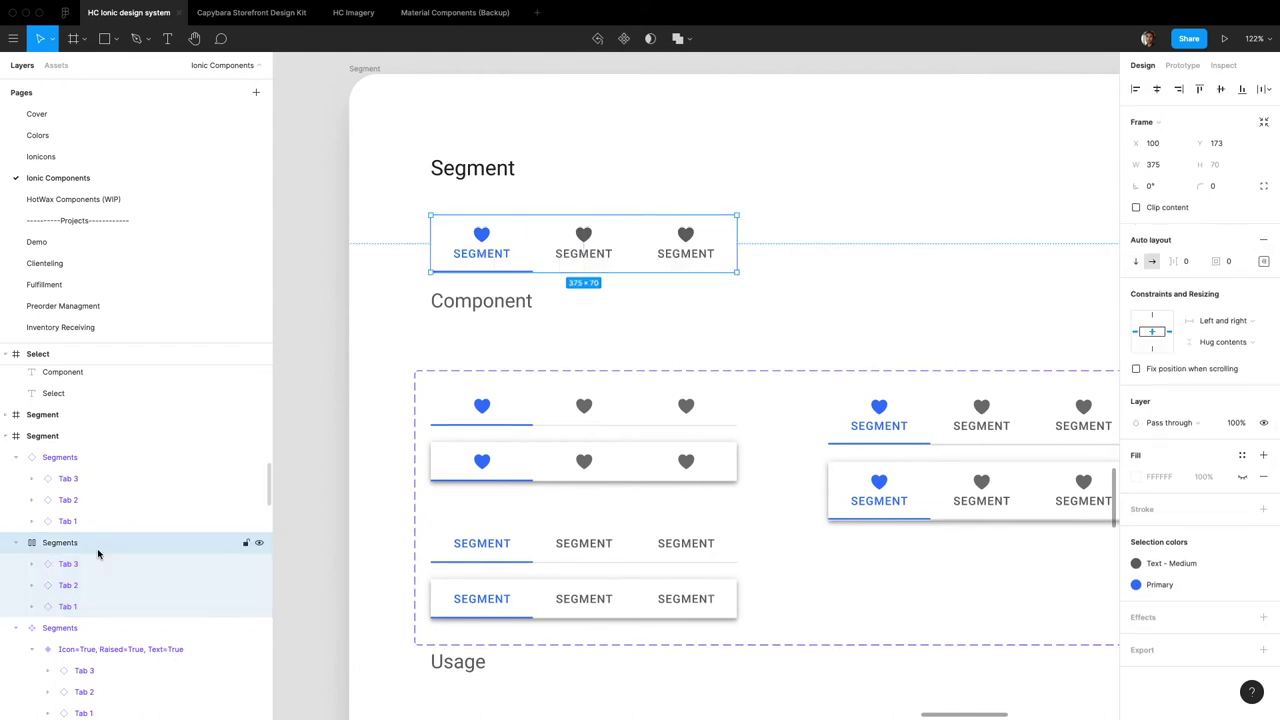
Rename the Segments frame to 'Segments / Master' and make it a component
{"action": "left_click", "coordinate": [86, 550]}
{"action": "double_click", "coordinate": [86, 549]}
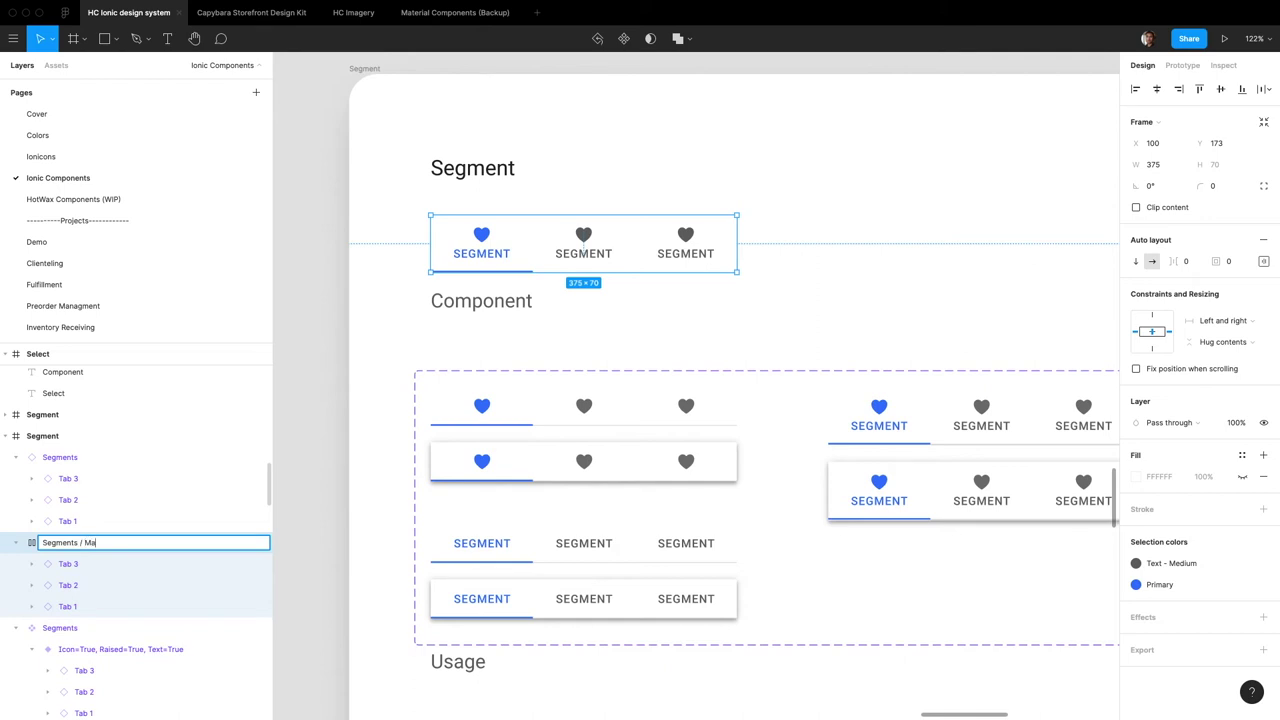
{"action": "key", "text": "Return"}
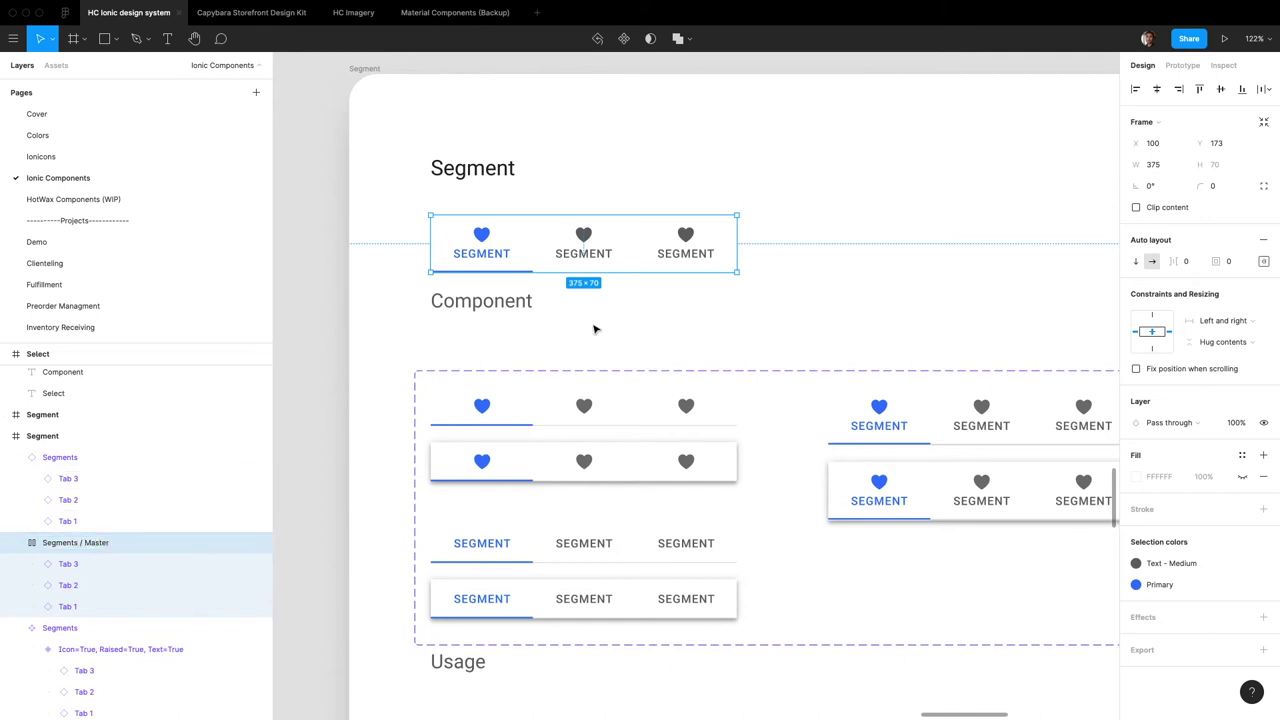
{"action": "left_click", "coordinate": [624, 38]}
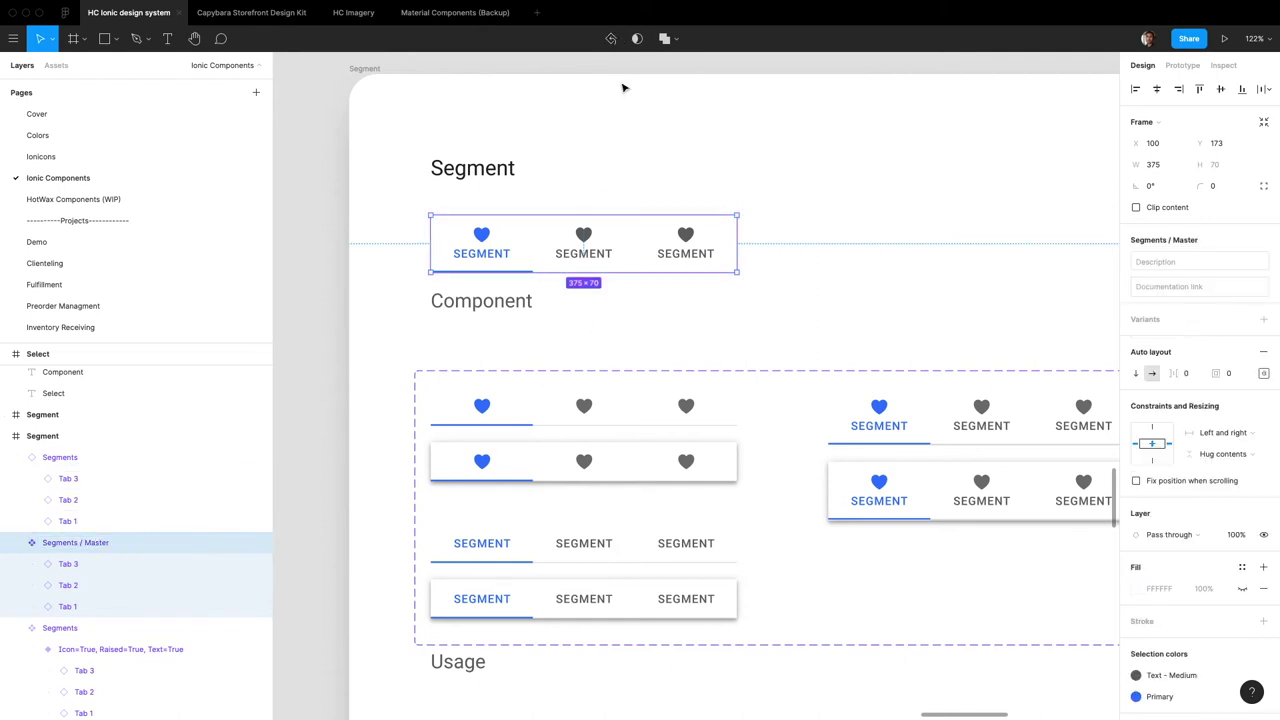
Select the Icon=True, Raised=False, Text=True variant and duplicate the Segments / Master component
{"action": "scroll", "coordinate": [690, 438], "scroll_direction": "down", "scroll_amount": 1}
{"action": "scroll", "coordinate": [660, 426], "scroll_direction": "right", "scroll_amount": 5}
{"action": "left_click", "coordinate": [705, 410]}
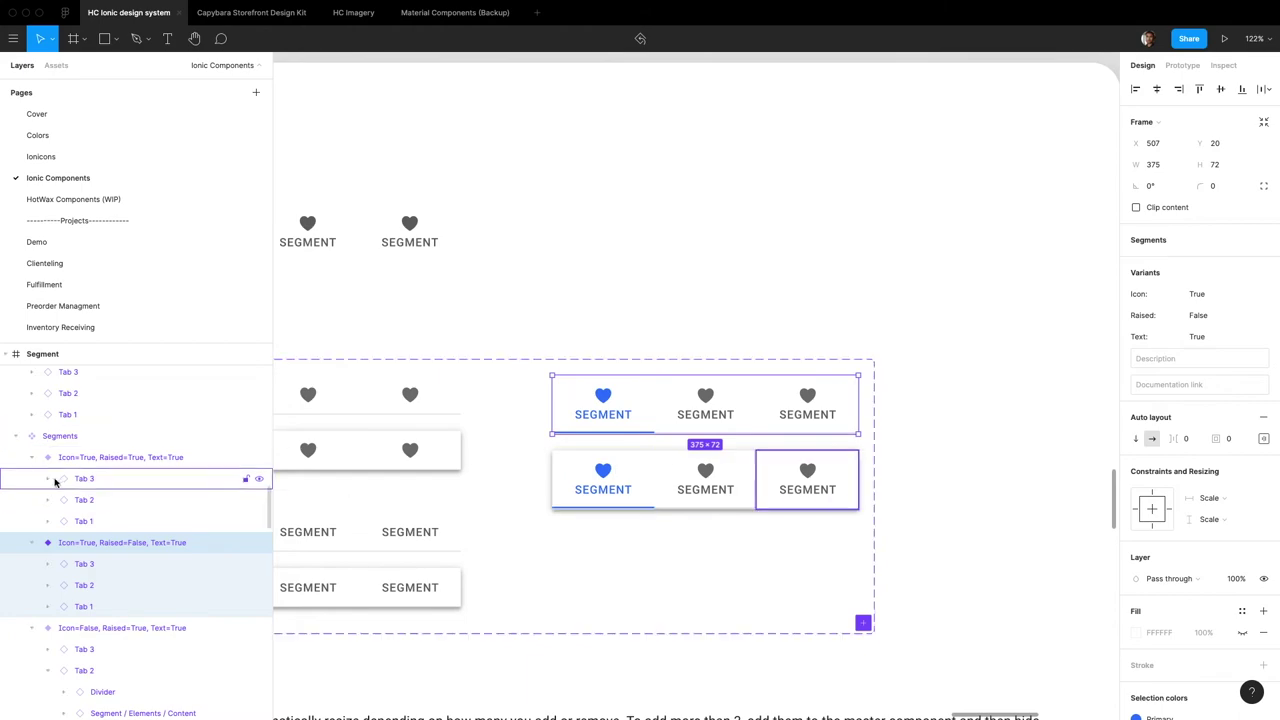
{"action": "left_click", "coordinate": [69, 437]}
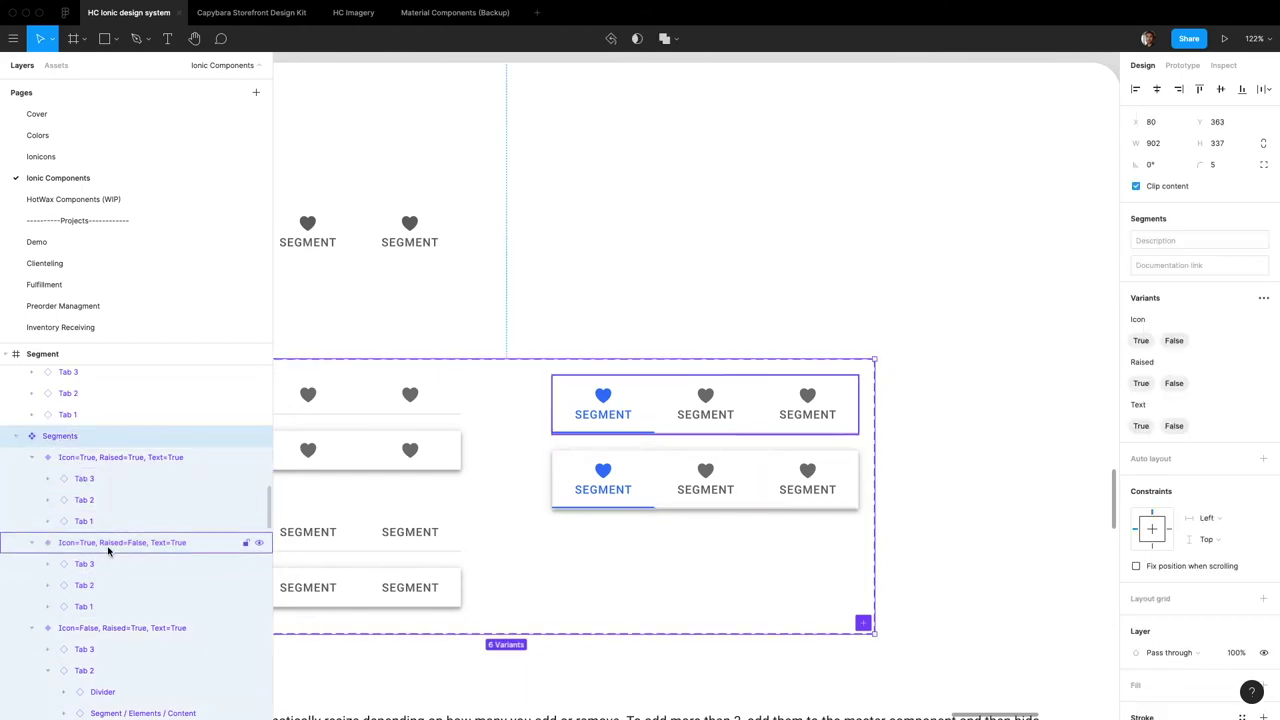
{"action": "left_click", "coordinate": [150, 543]}
{"action": "left_click_drag", "start_coordinate": [740, 228], "coordinate": [742, 228]}
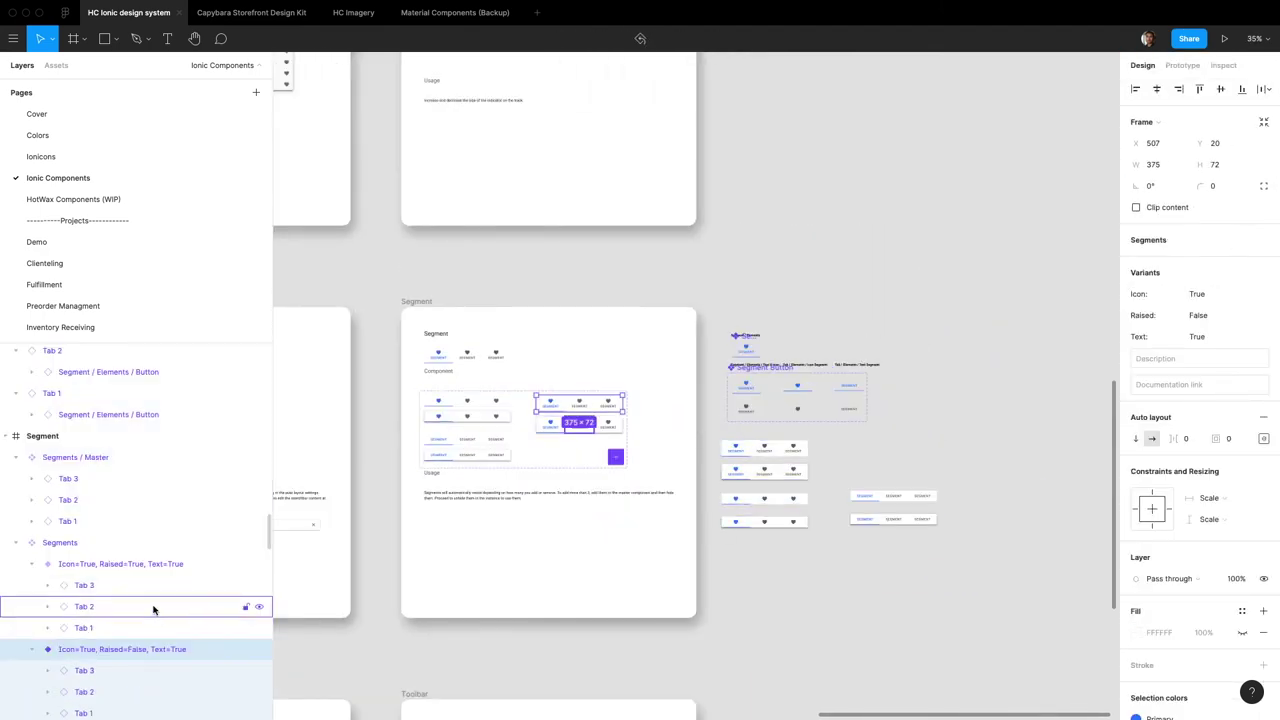
{"action": "scroll", "coordinate": [153, 608], "scroll_direction": "down", "scroll_amount": 3}
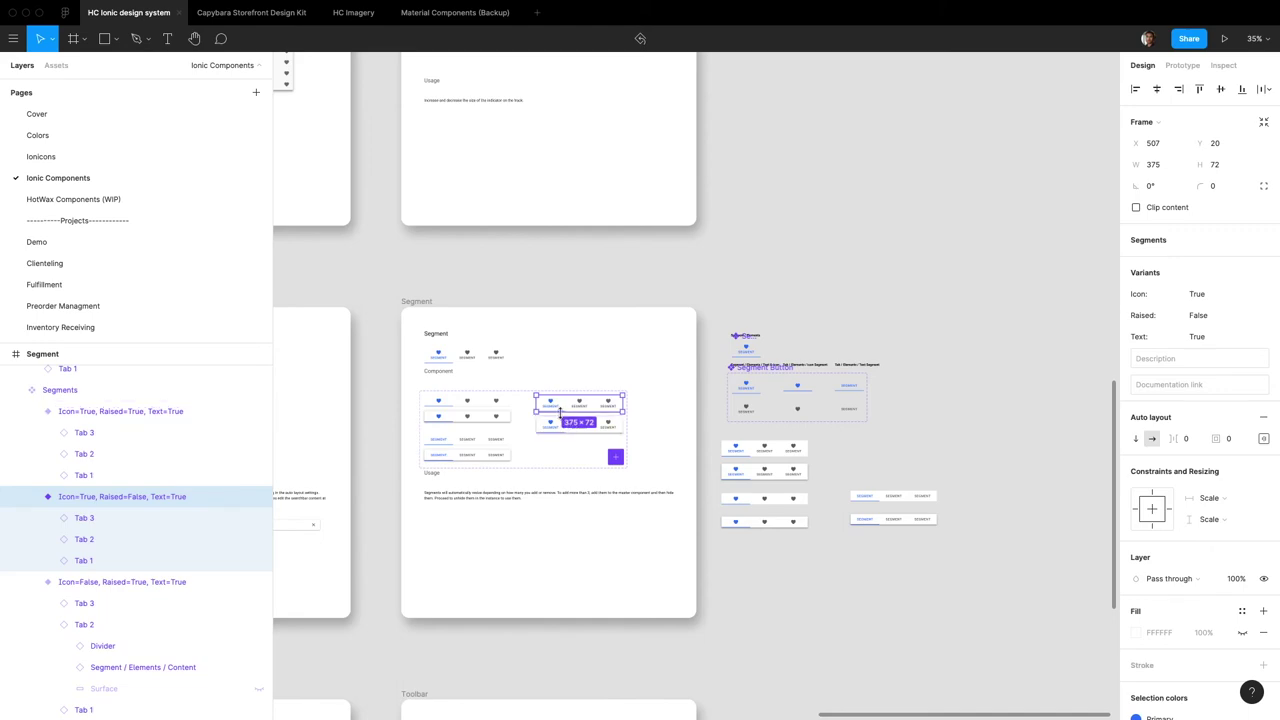
Turn each of the six selected segment rows into its own component
{"action": "scroll", "coordinate": [567, 423], "scroll_direction": "up", "scroll_amount": 5}
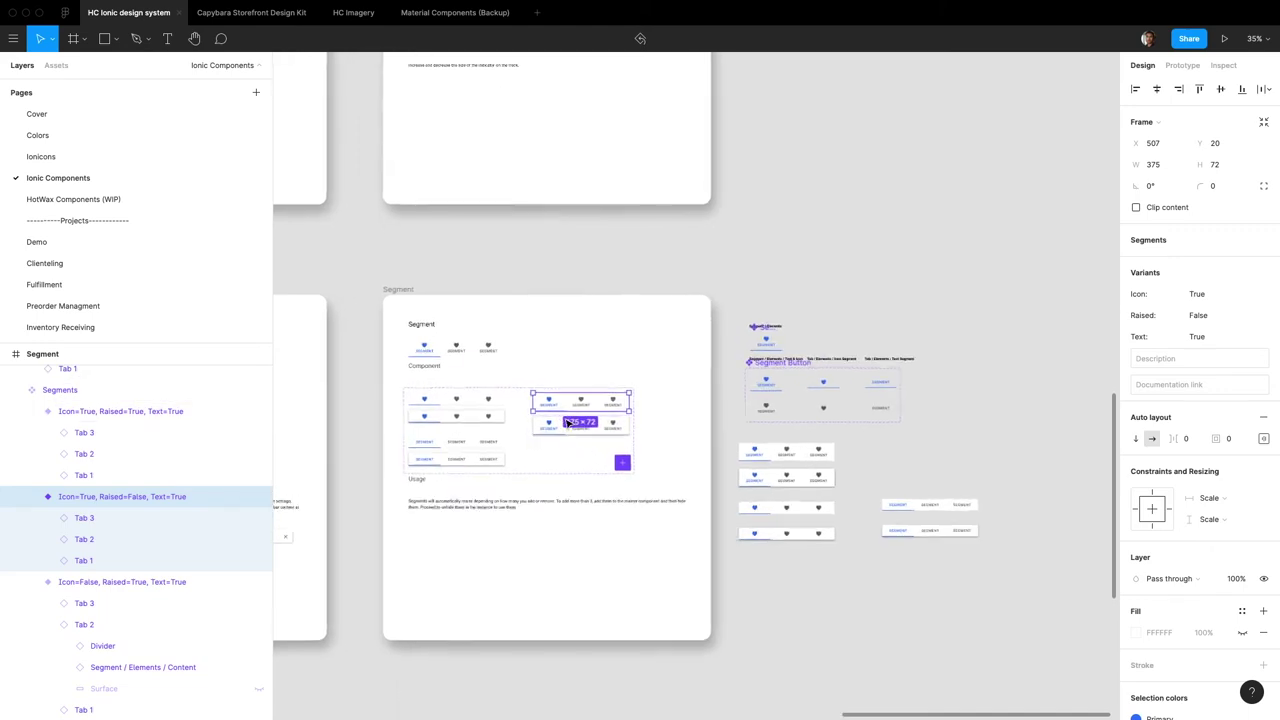
{"action": "scroll", "coordinate": [565, 424], "scroll_direction": "down", "scroll_amount": 5}
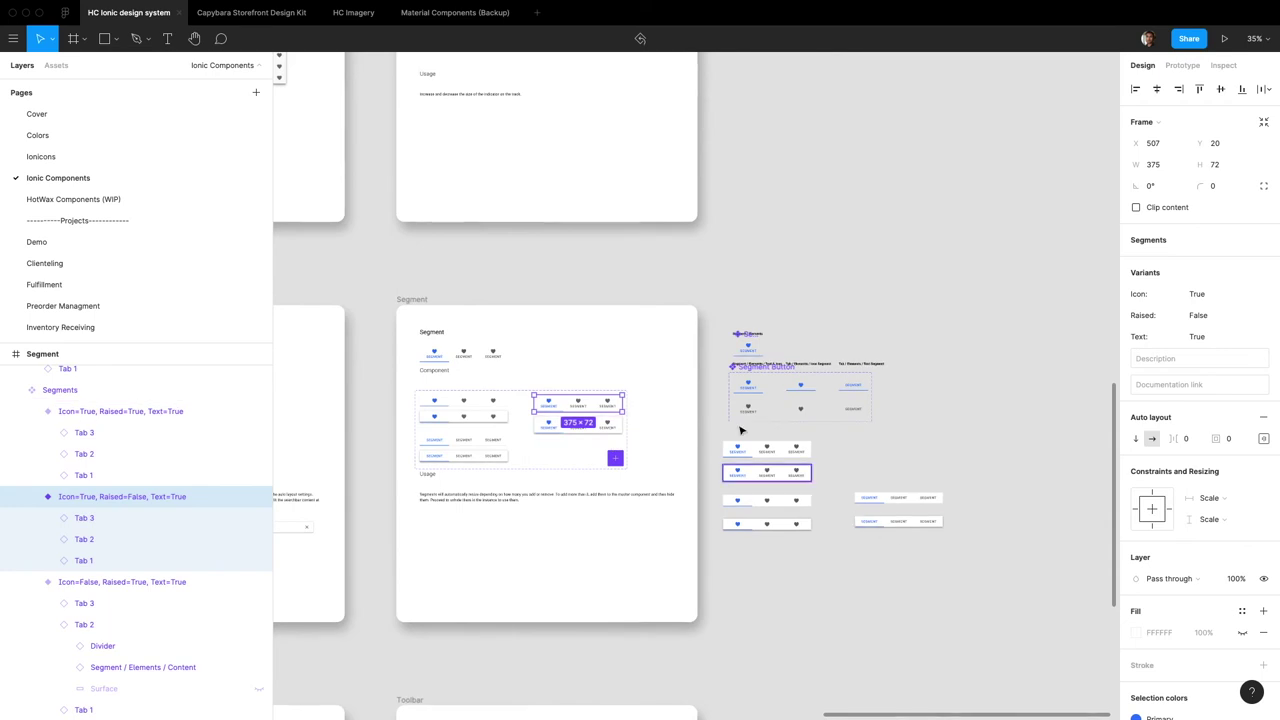
{"action": "scroll", "coordinate": [897, 498], "scroll_direction": "up", "scroll_amount": 5}
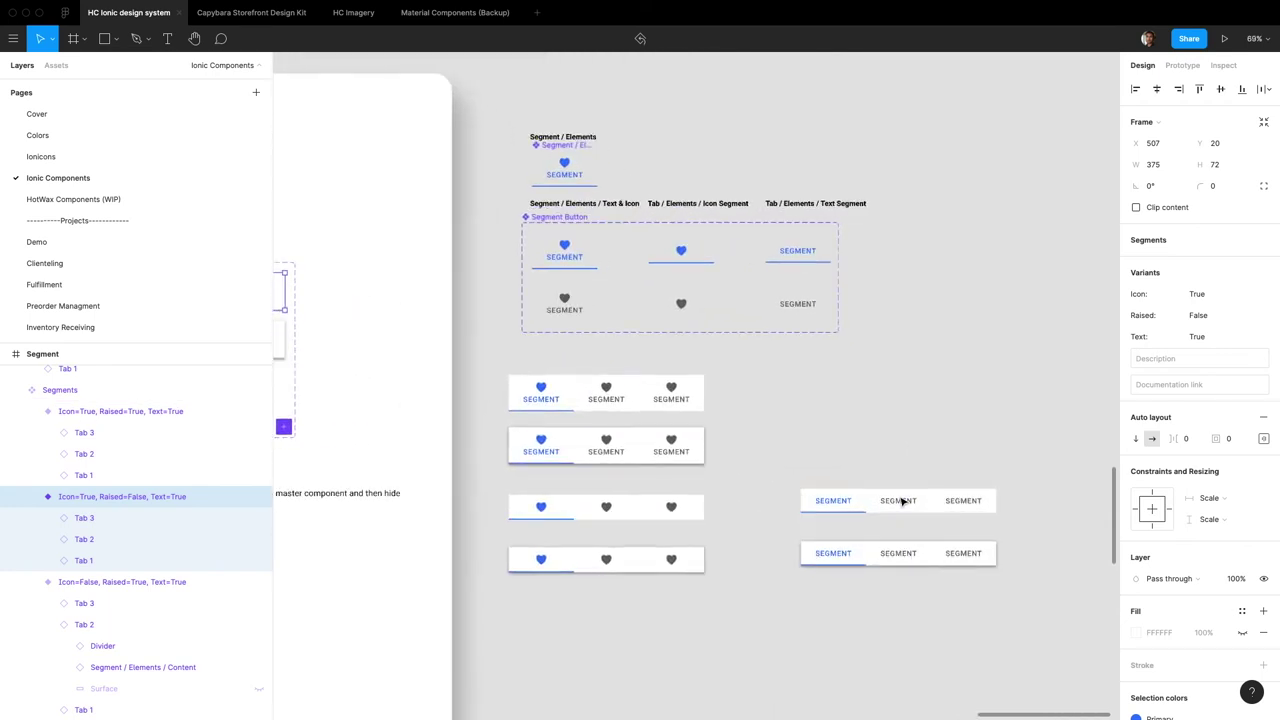
{"action": "left_click_drag", "start_coordinate": [979, 643], "coordinate": [458, 362]}
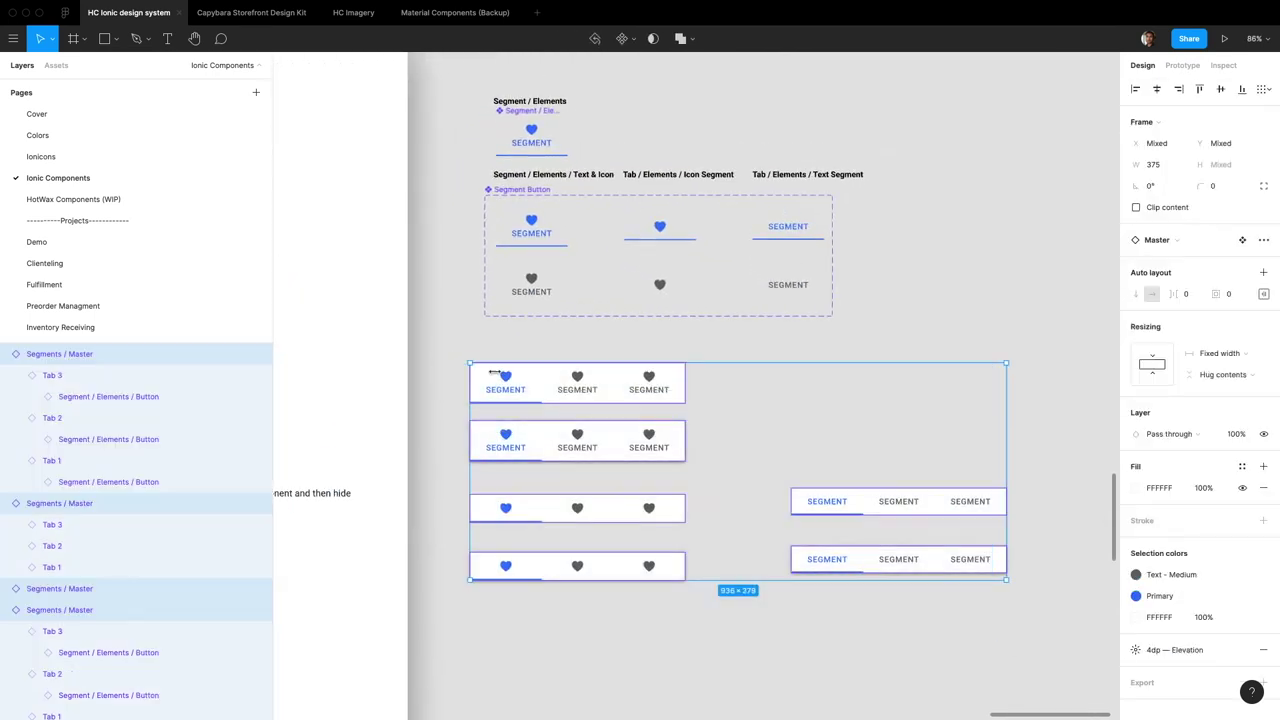
{"action": "left_click", "coordinate": [631, 38]}
{"action": "left_click", "coordinate": [634, 84]}
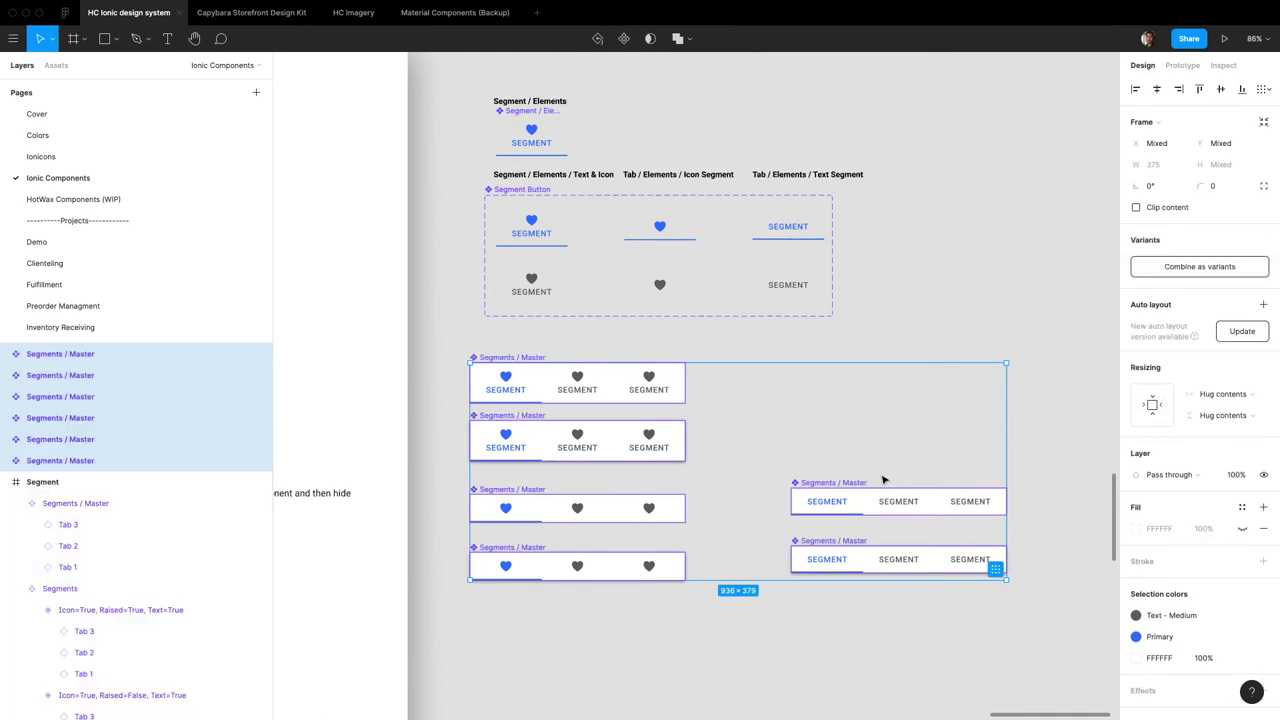
Rename the segment components by content type: Text, Icon and Text & Icon
{"action": "scroll", "coordinate": [704, 508], "scroll_direction": "right", "scroll_amount": 2}
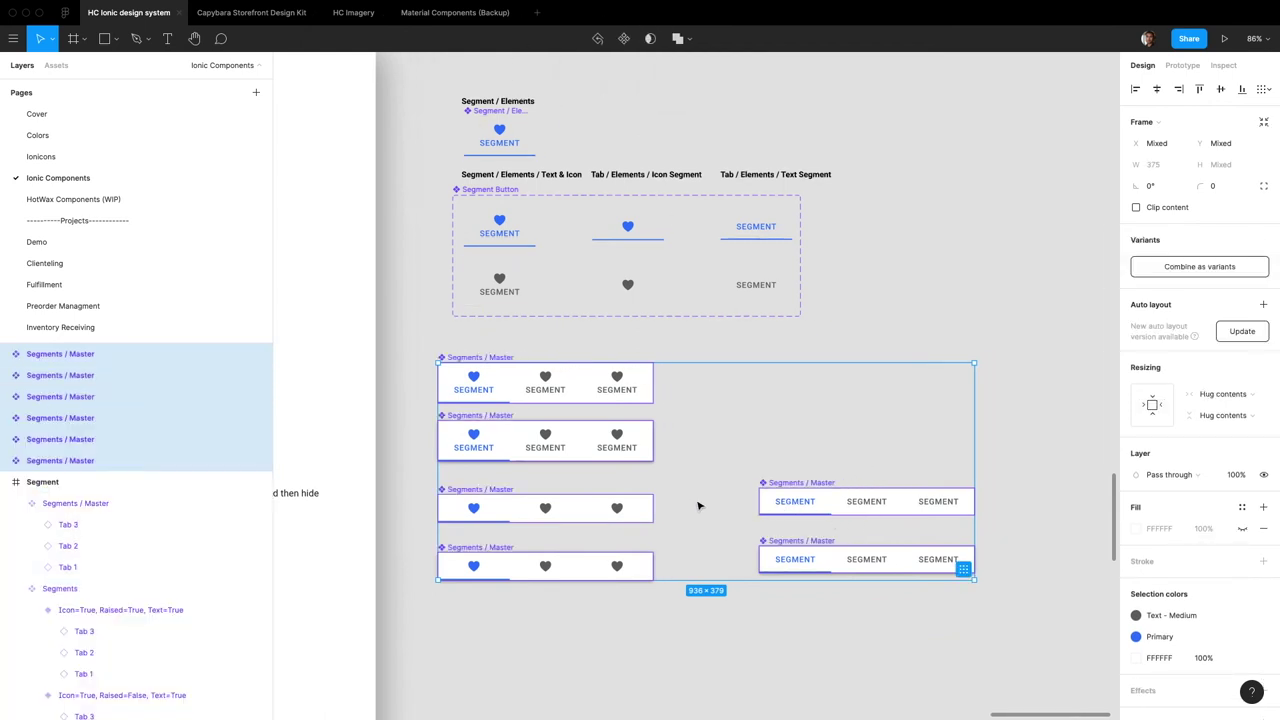
{"action": "left_click", "coordinate": [794, 410]}
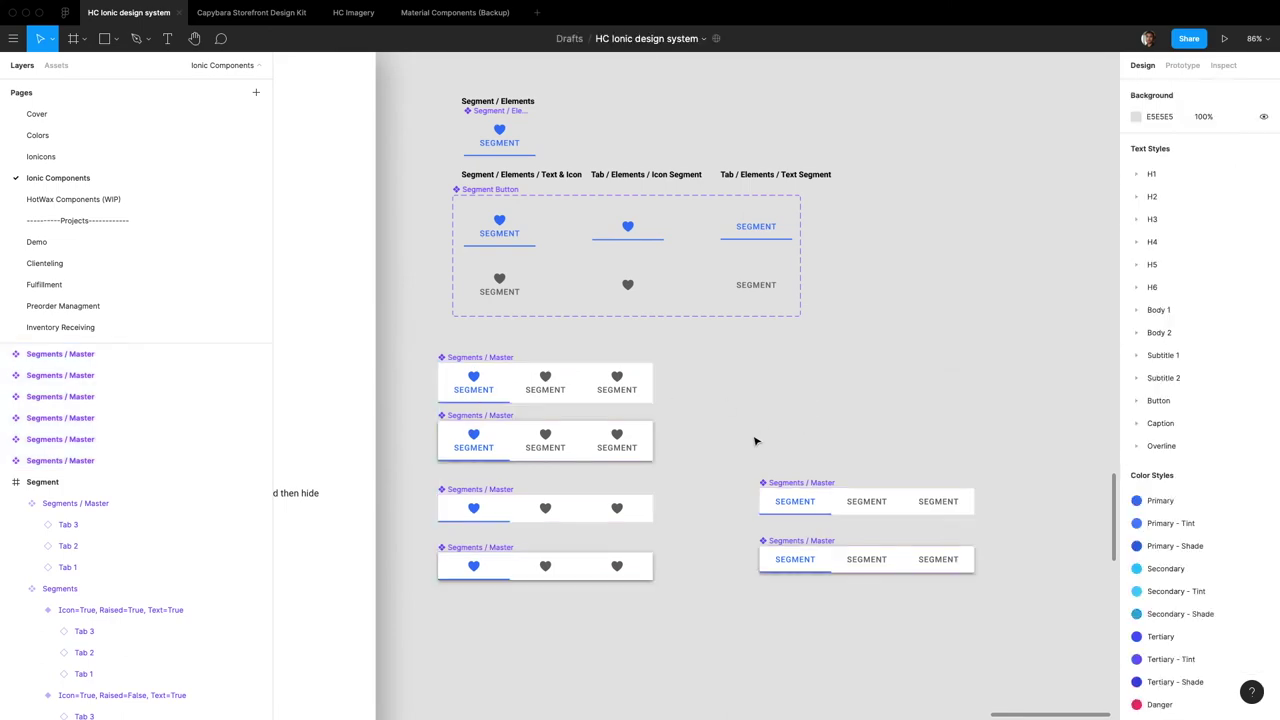
{"action": "left_click_drag", "start_coordinate": [430, 376], "coordinate": [432, 375]}
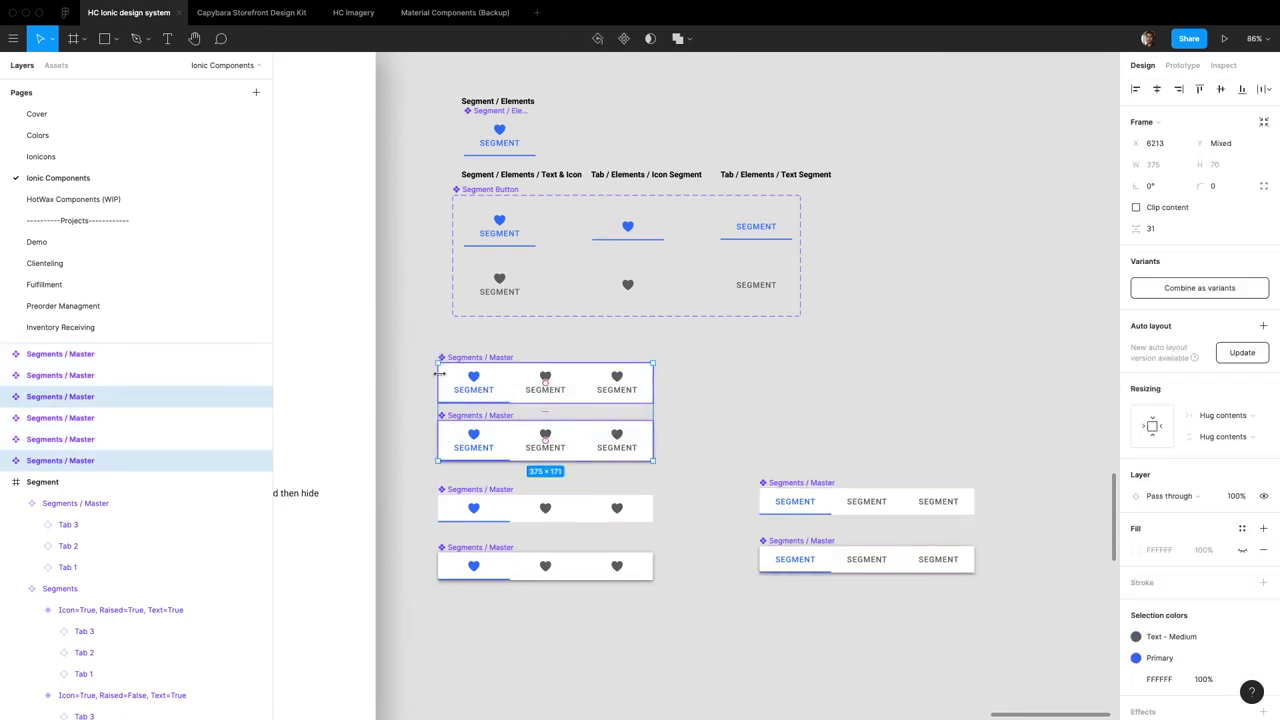
{"action": "key", "text": "ctrl+r"}
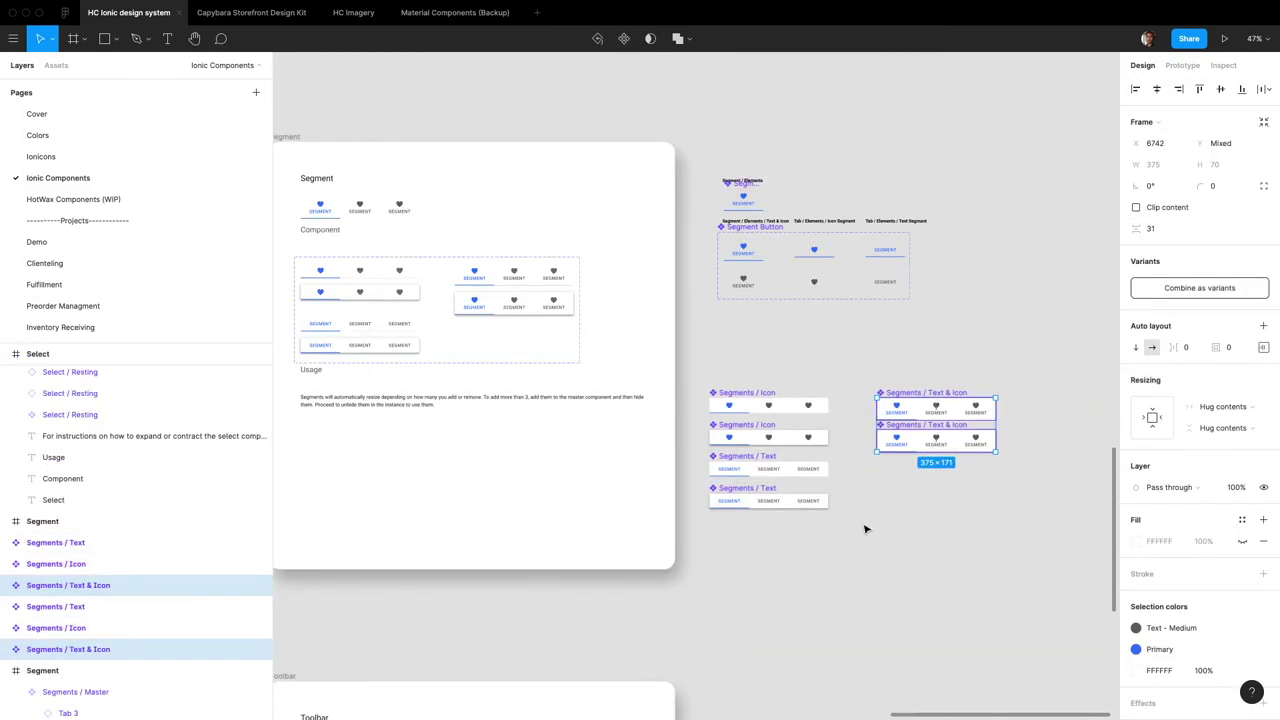
{"action": "left_click", "coordinate": [748, 465]}
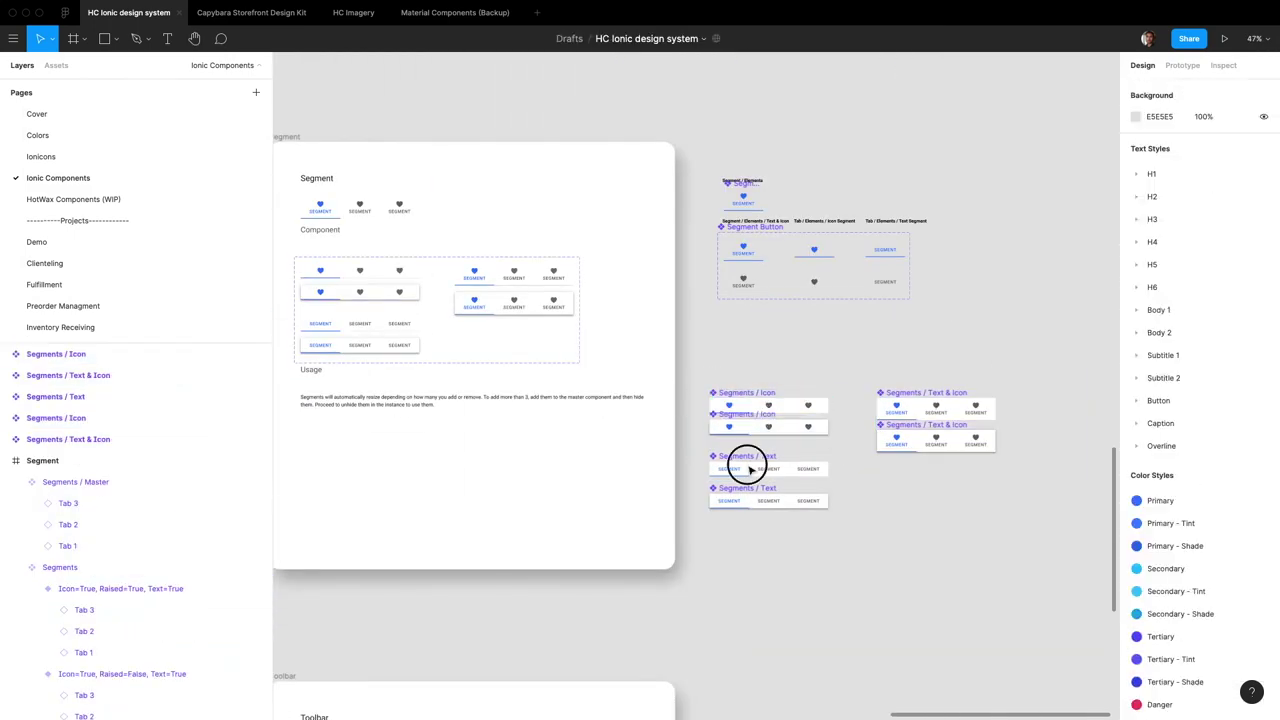
Move the Segment Button variant set into the Segment frame
{"action": "left_click", "coordinate": [403, 214]}
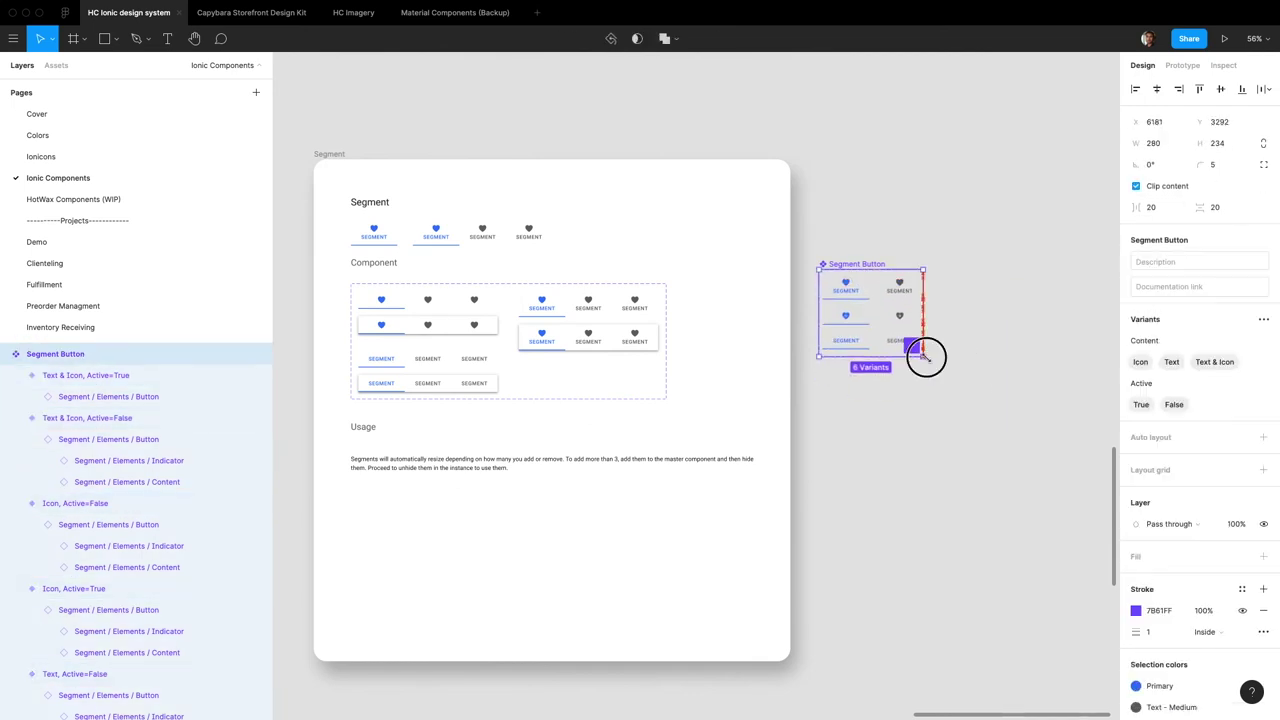
{"action": "left_click_drag", "start_coordinate": [923, 354], "coordinate": [725, 282]}
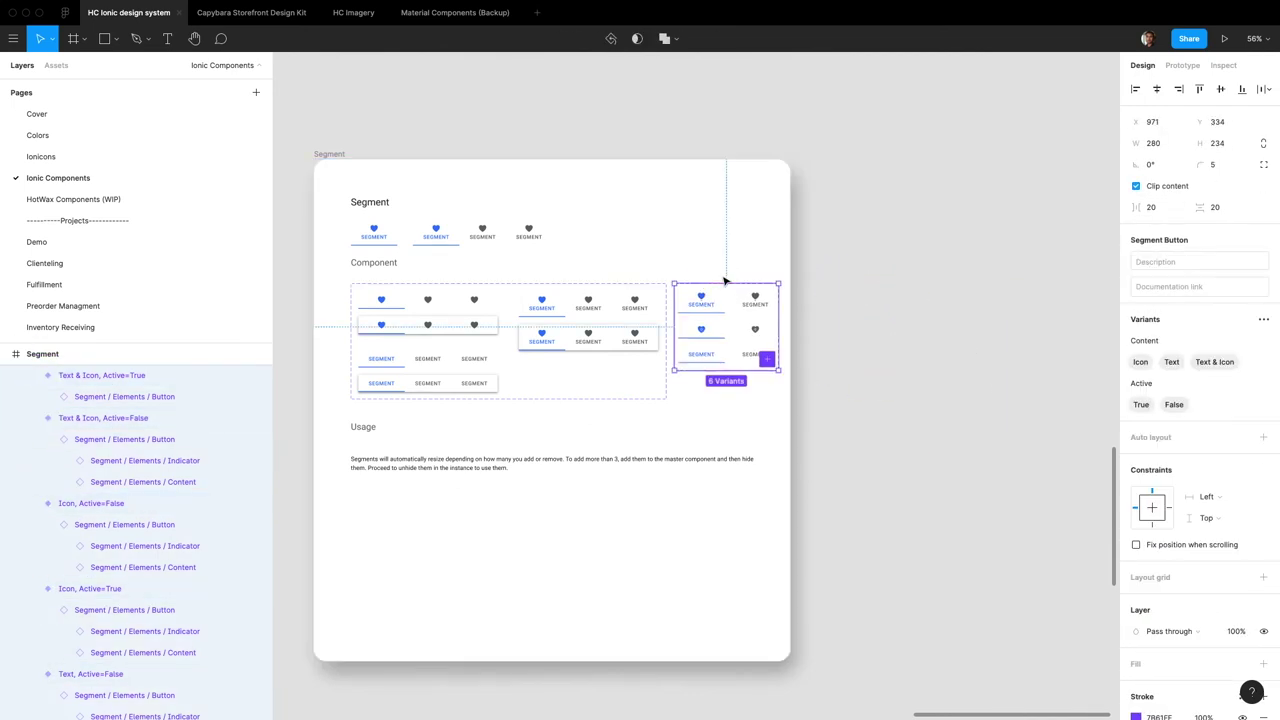
{"action": "left_click", "coordinate": [865, 316]}
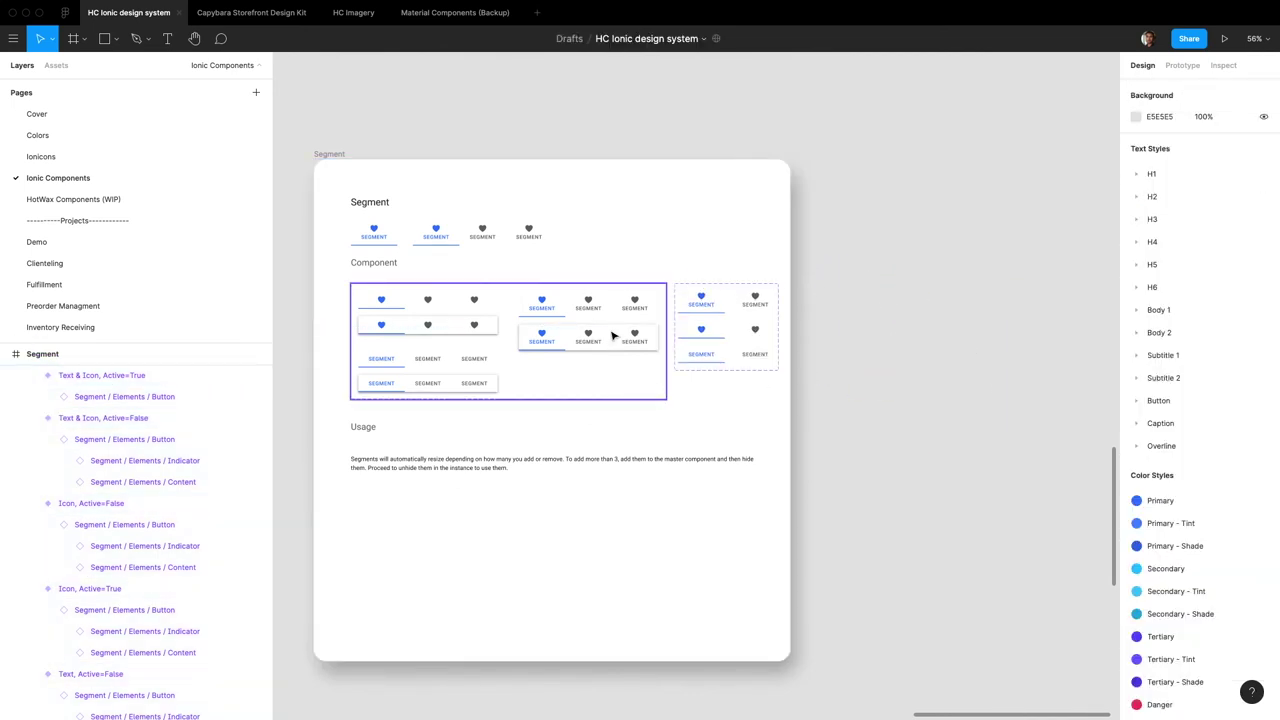
Pull a Segments instance out of the component set and place it below the Usage text
{"action": "scroll", "coordinate": [550, 345], "scroll_direction": "left", "scroll_amount": 3}
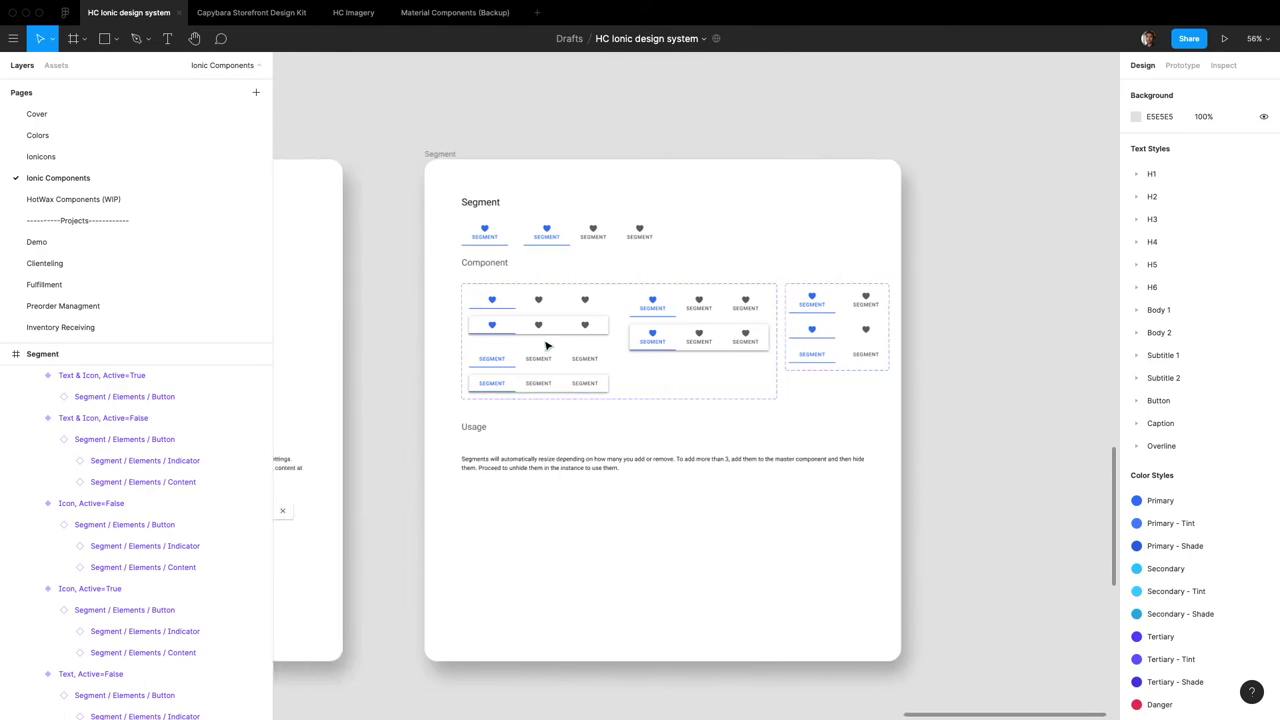
{"action": "scroll", "coordinate": [600, 328], "scroll_direction": "up", "scroll_amount": 3}
{"action": "scroll", "coordinate": [614, 386], "scroll_direction": "up", "scroll_amount": 5, "text": "ctrl"}
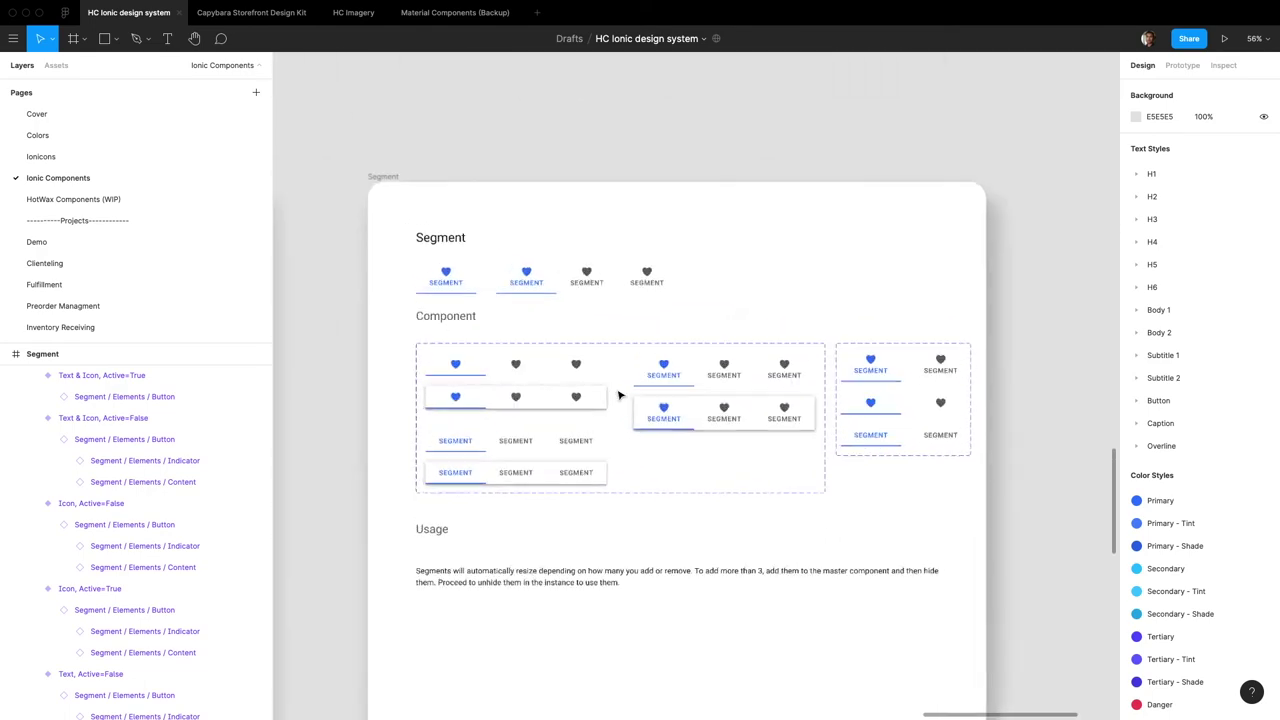
{"action": "scroll", "coordinate": [619, 396], "scroll_direction": "down", "scroll_amount": 5, "text": "ctrl"}
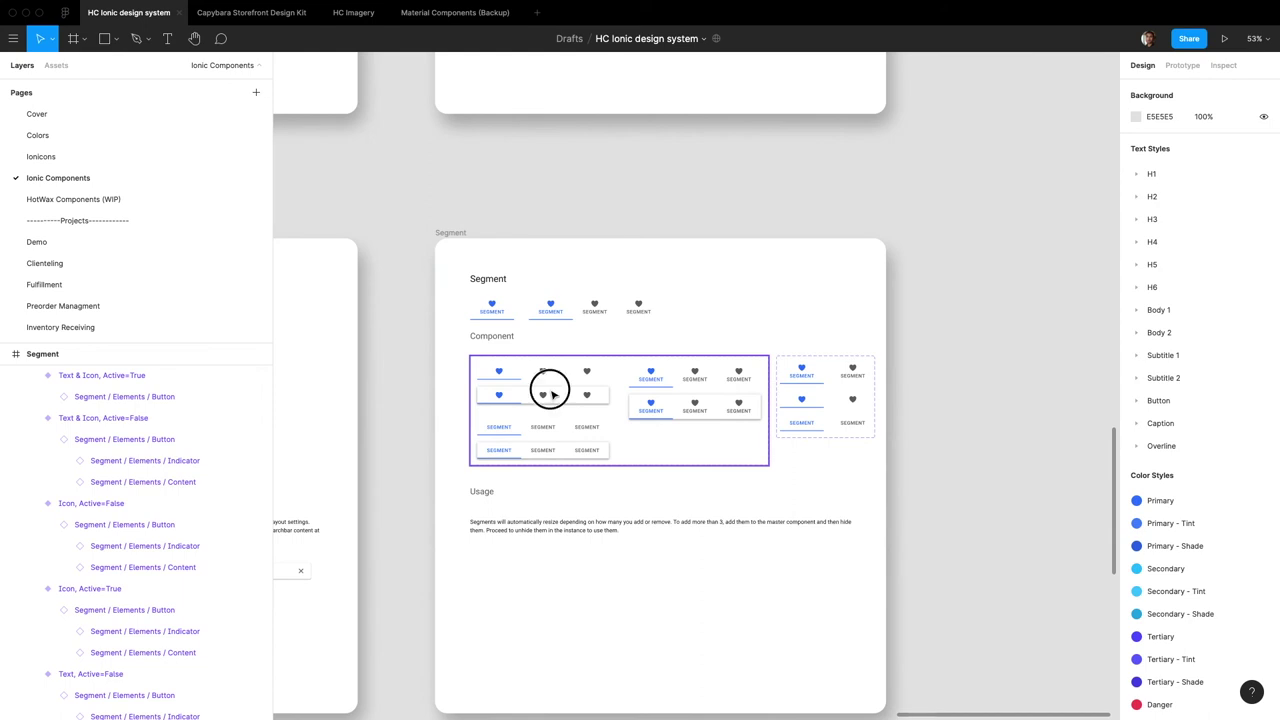
{"action": "double_click", "coordinate": [549, 392]}
{"action": "left_click_drag", "start_coordinate": [560, 391], "coordinate": [992, 396]}
{"action": "double_click", "coordinate": [1010, 395]}
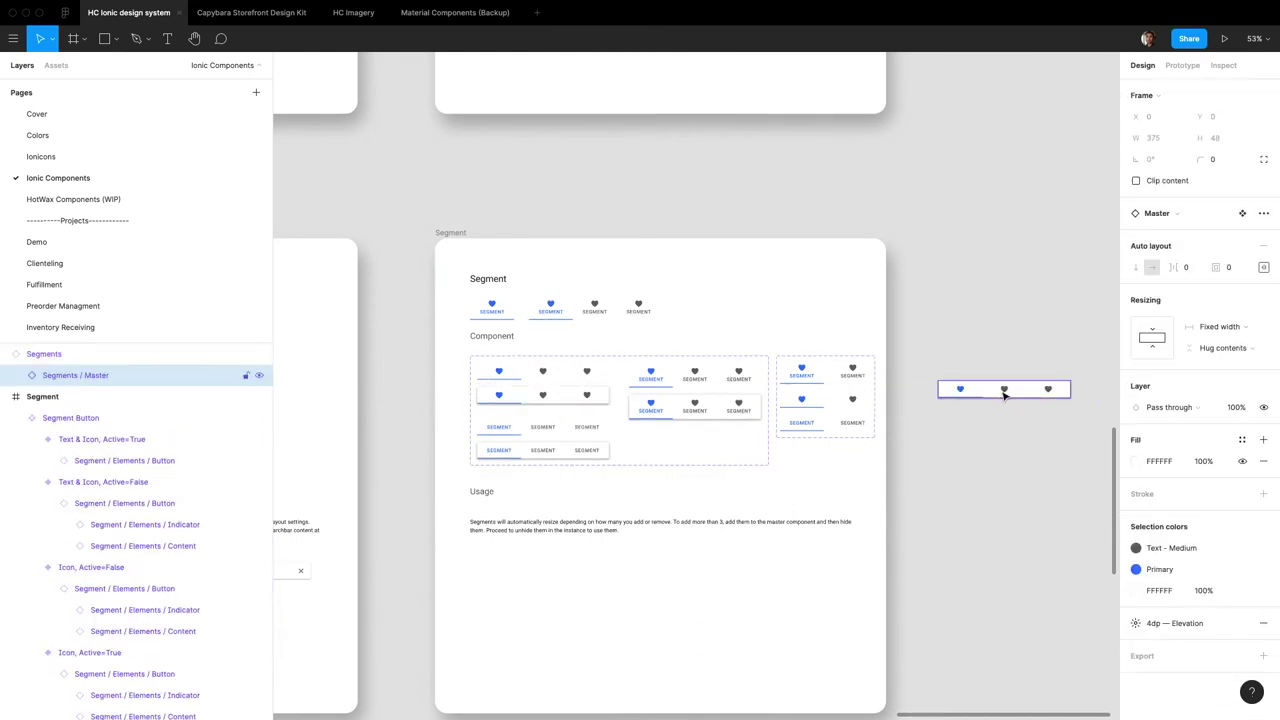
{"action": "left_click_drag", "start_coordinate": [1005, 390], "coordinate": [543, 577]}
{"action": "scroll", "coordinate": [543, 577], "scroll_direction": "up", "scroll_amount": 5, "text": "ctrl"}
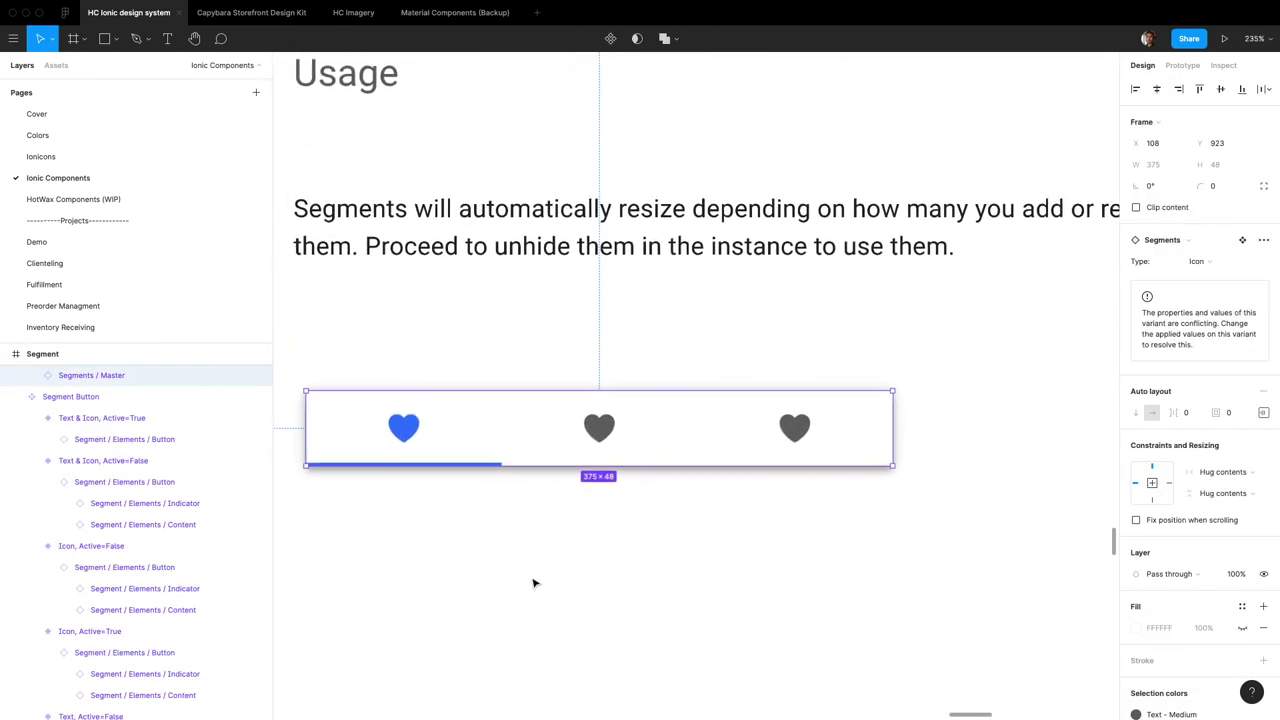
Replace the old instance with a Segments instance from Assets (searched 'segment'), placed below Usage
{"action": "key", "text": "Delete"}
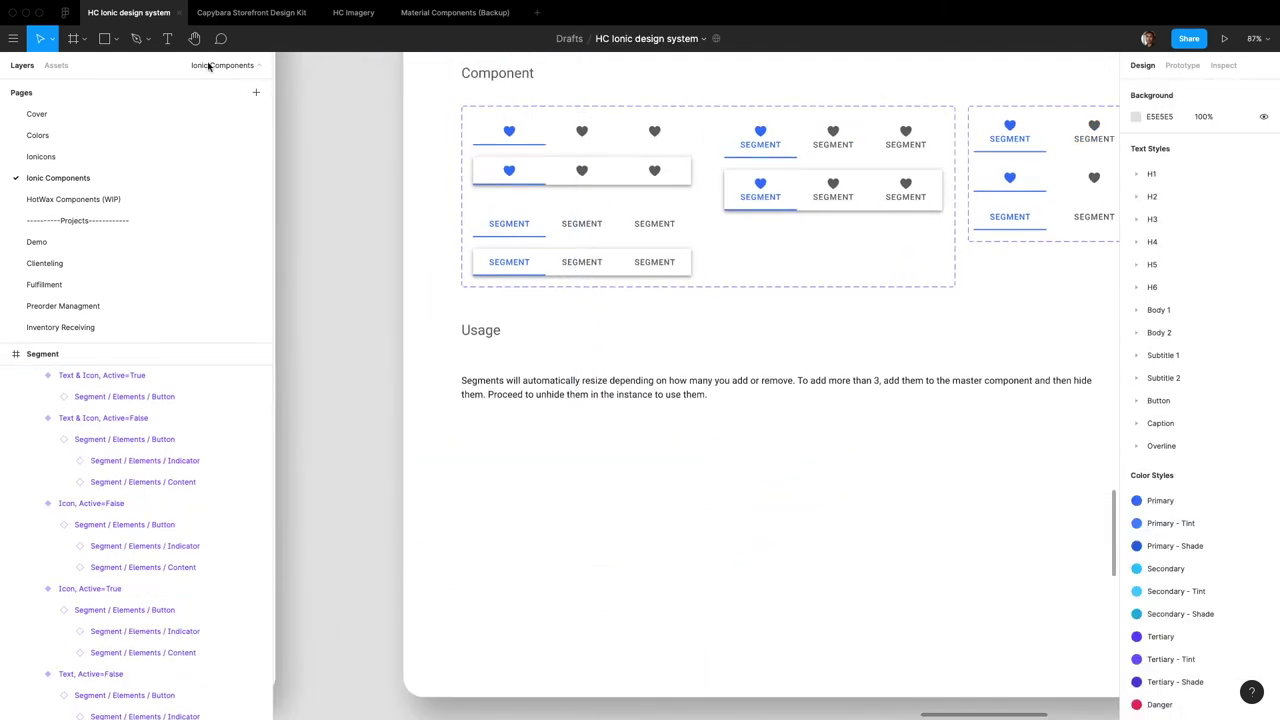
{"action": "left_click", "coordinate": [62, 68]}
{"action": "type", "text": "seg"}
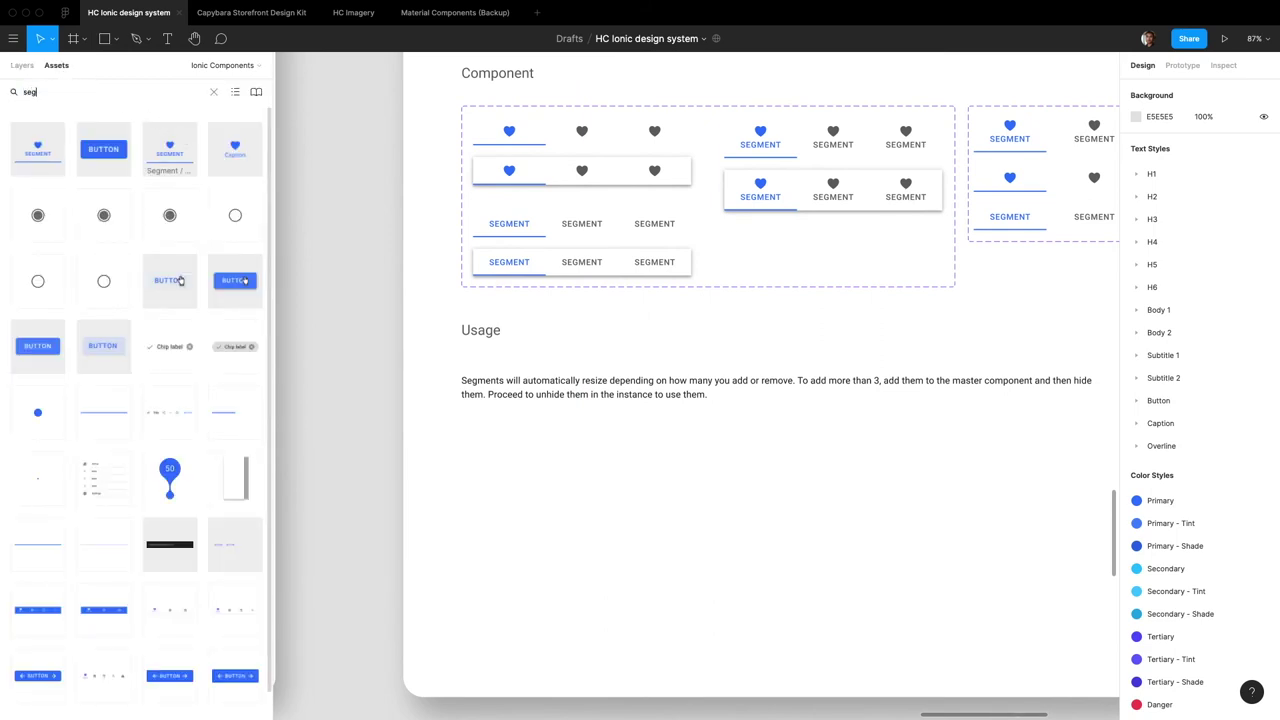
{"action": "type", "text": "meent"}
{"action": "key", "text": "BackSpace"}
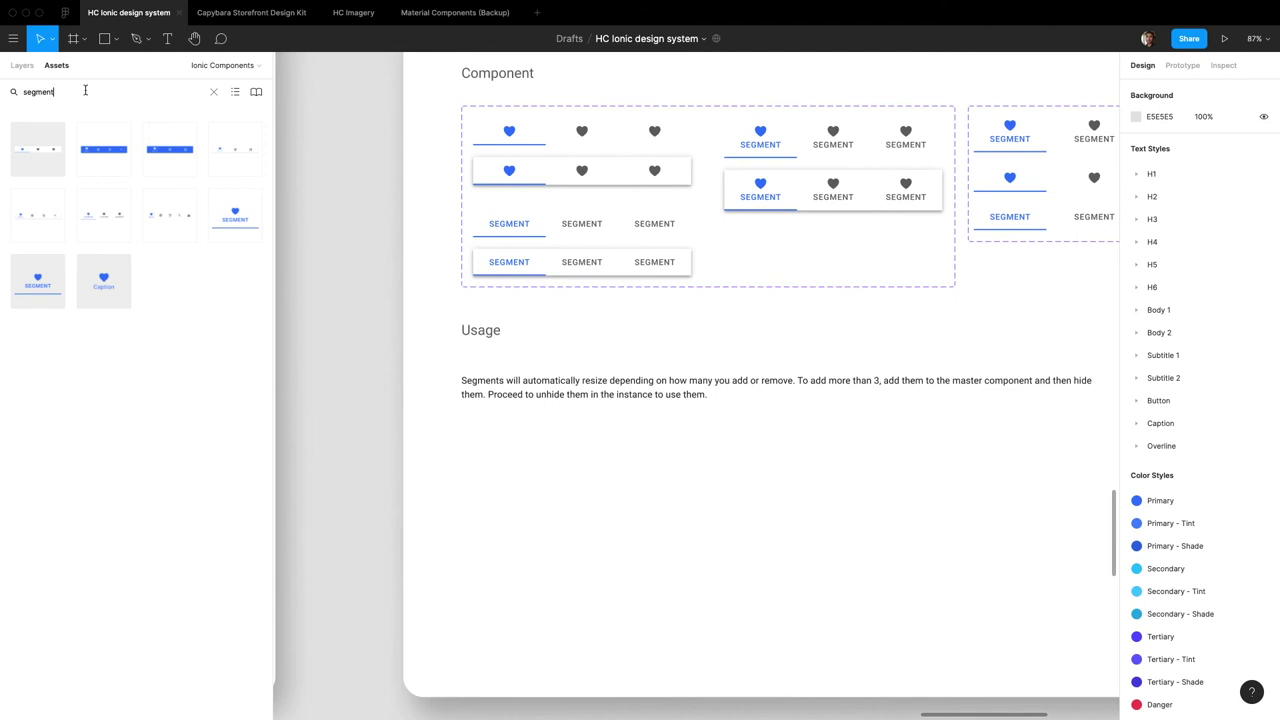
{"action": "left_click_drag", "start_coordinate": [40, 149], "coordinate": [584, 477]}
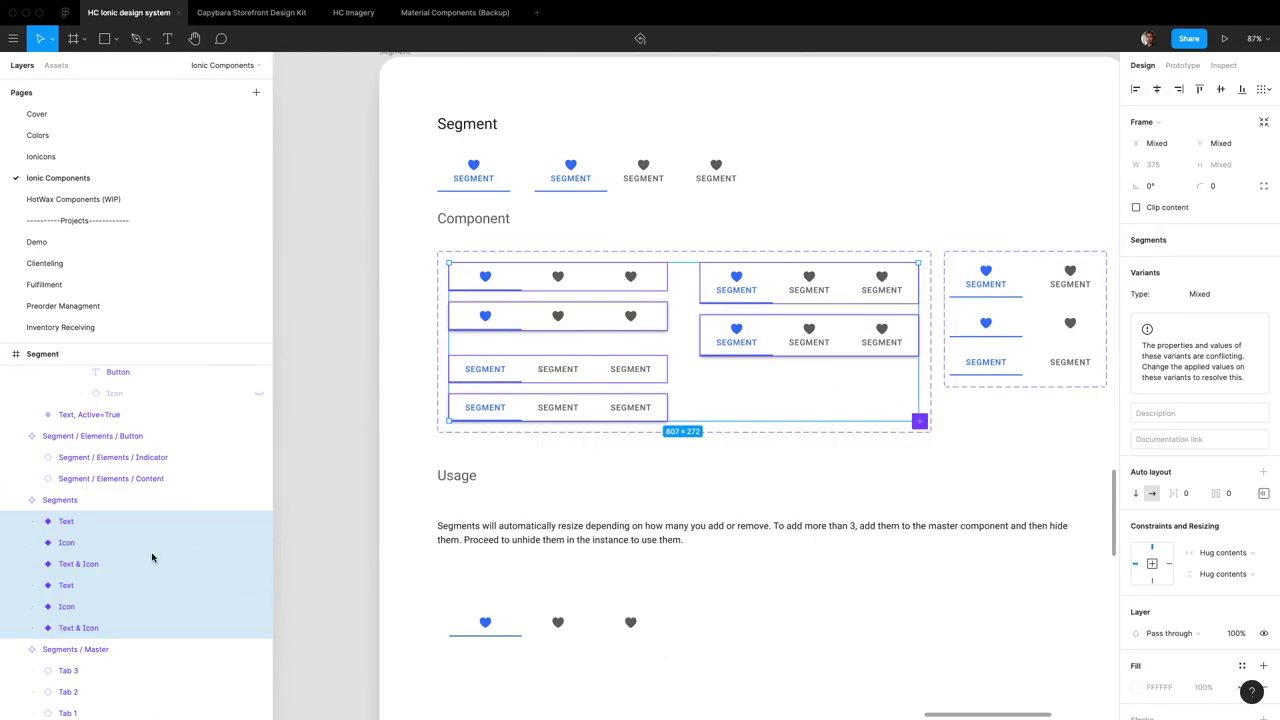
Add a Shadow variant property with value True to the Segments component set
{"action": "left_click", "coordinate": [83, 546]}
{"action": "left_click", "coordinate": [86, 528]}
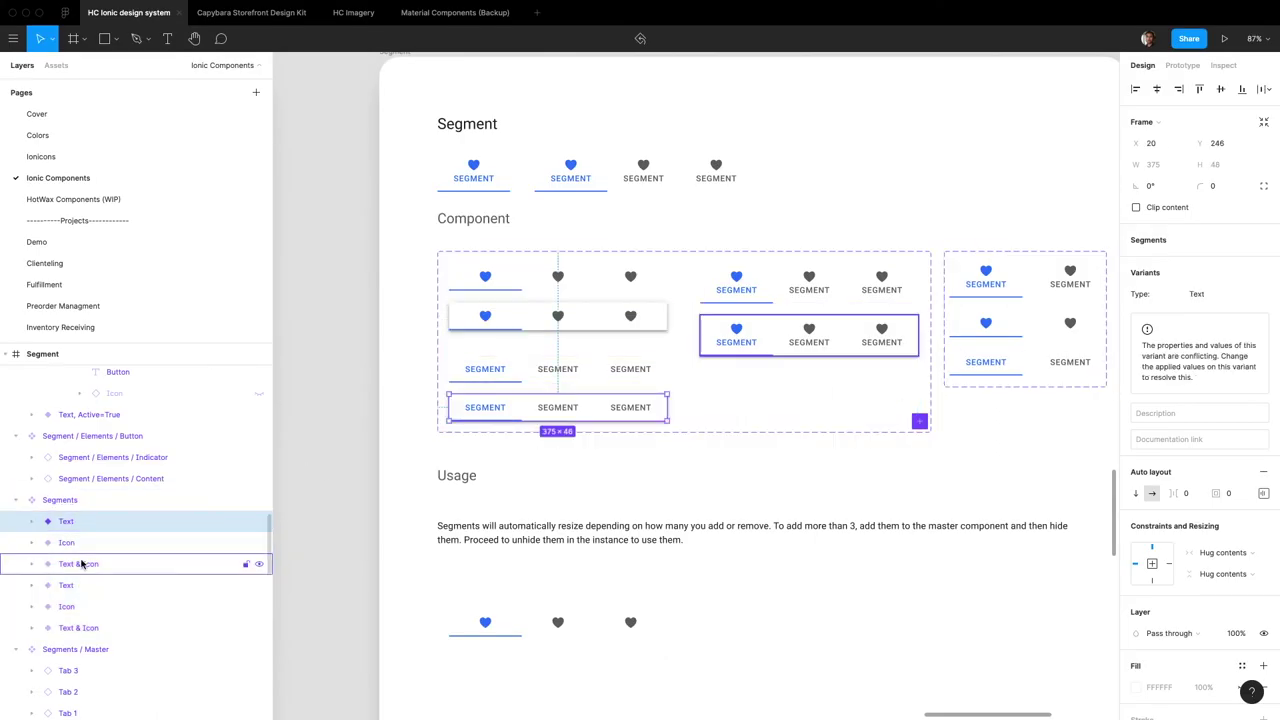
{"action": "left_click", "coordinate": [590, 324]}
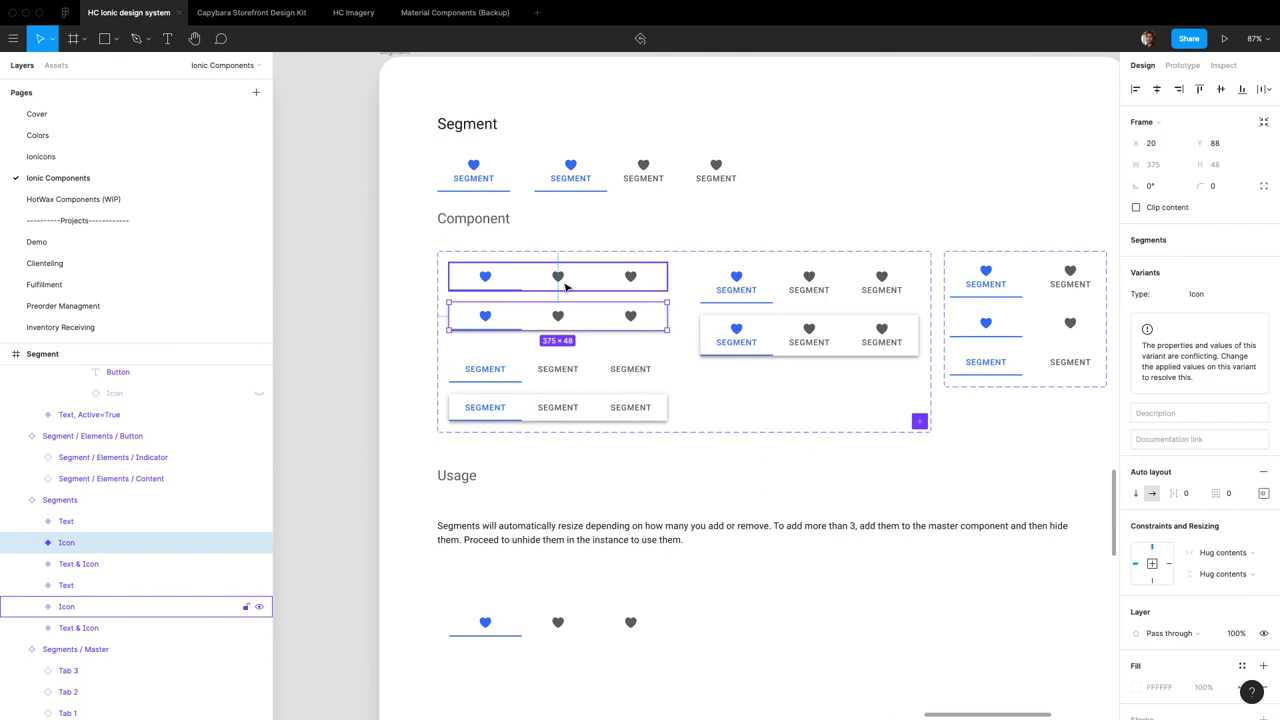
{"action": "left_click", "coordinate": [90, 503]}
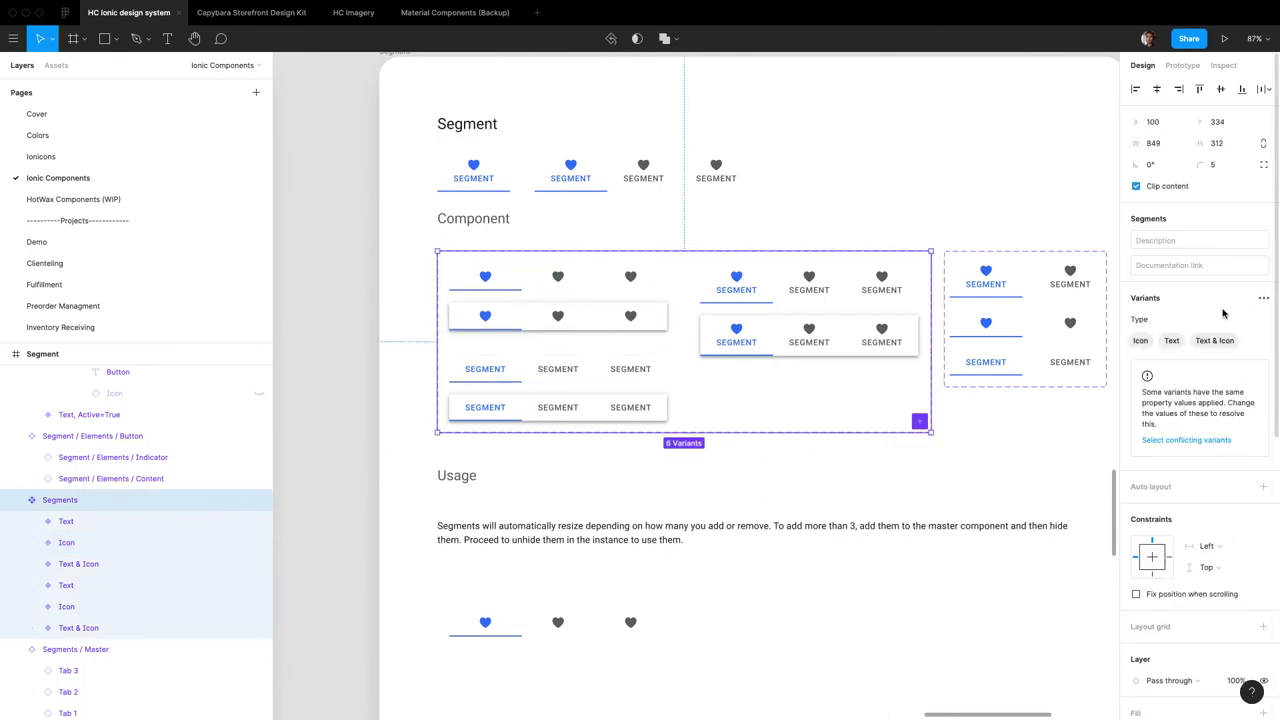
{"action": "left_click", "coordinate": [1261, 298]}
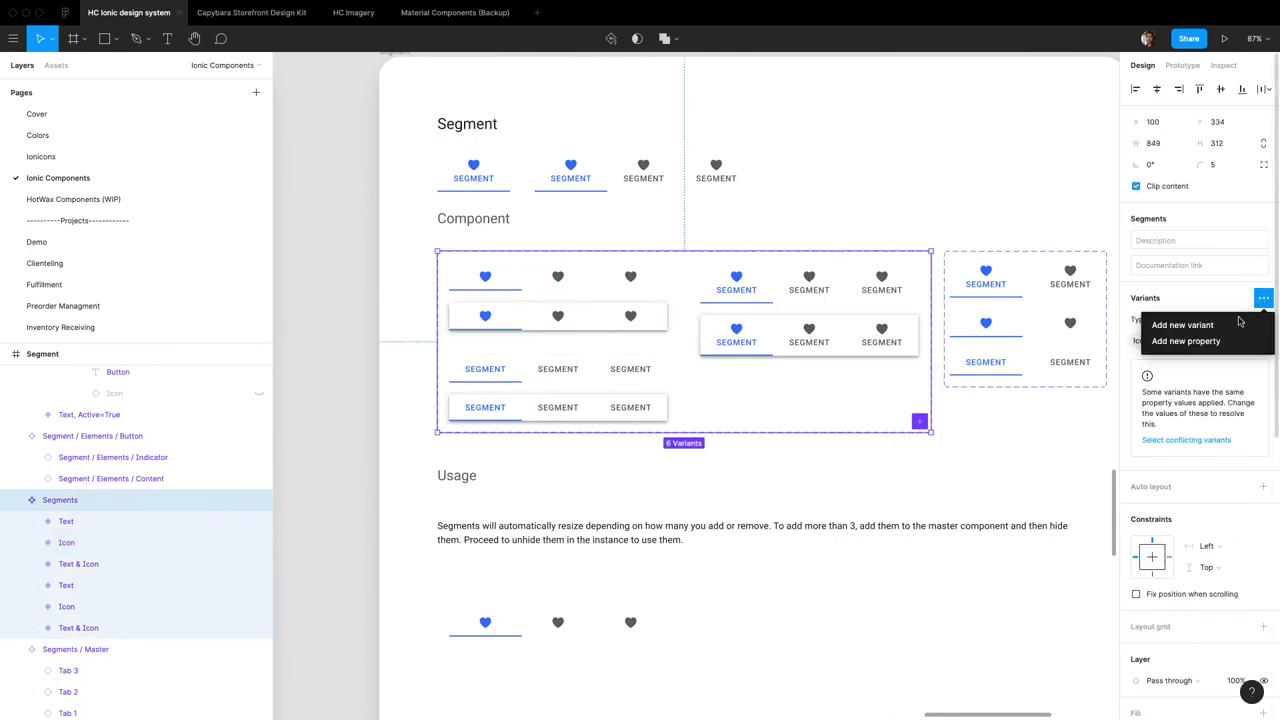
{"action": "left_click", "coordinate": [1224, 341]}
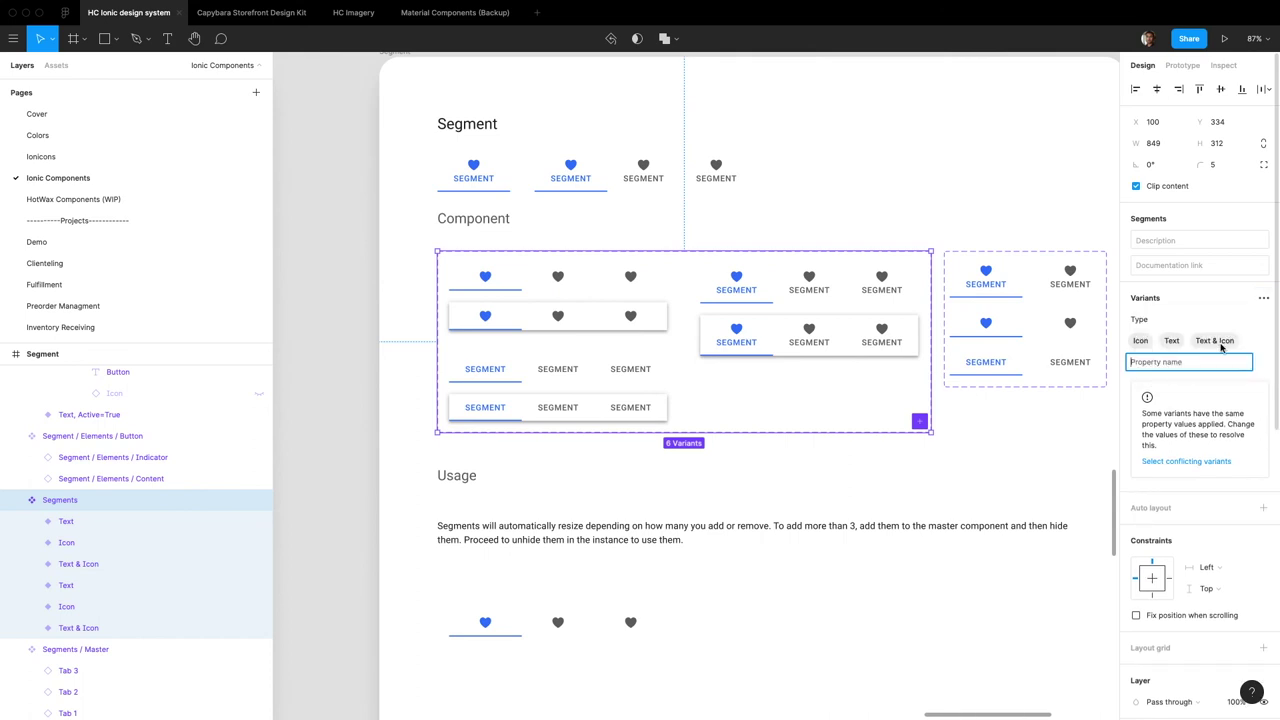
{"action": "type", "text": "Shadow"}
{"action": "key", "text": "Return"}
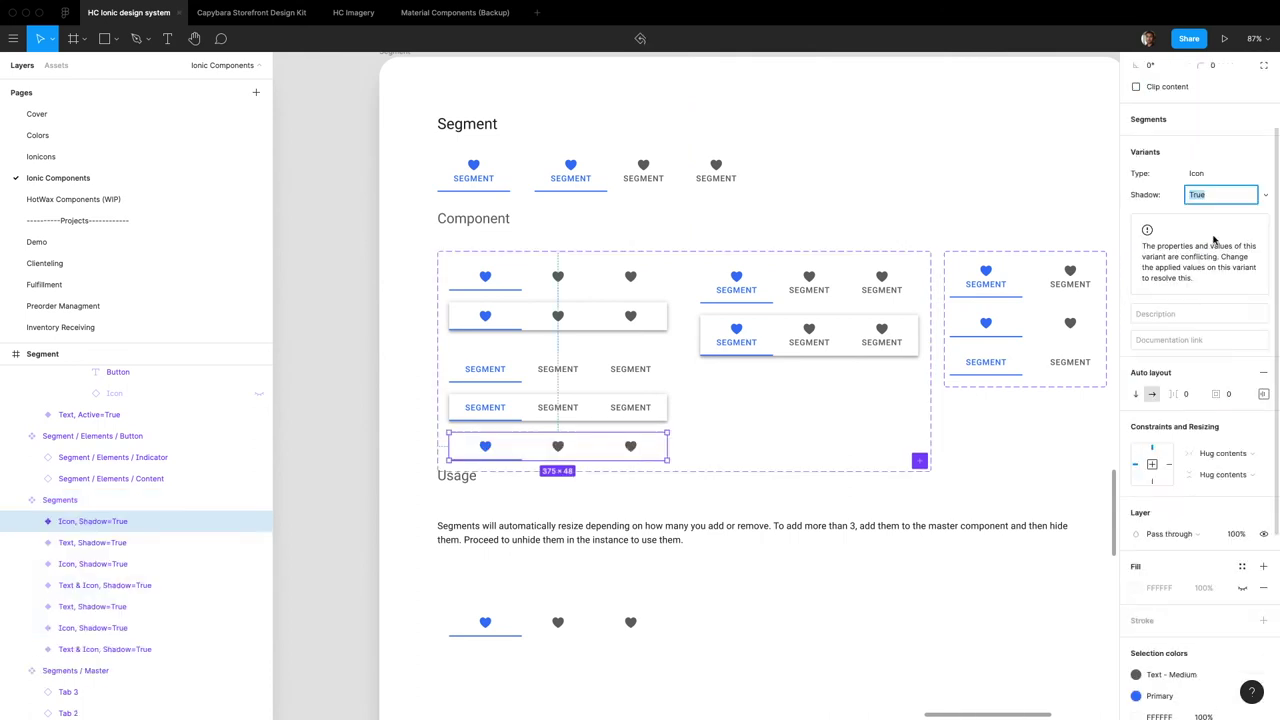
{"action": "left_click", "coordinate": [117, 531]}
Select the Segments instance below Usage and toggle its Shadow, leaving it on
{"action": "key", "text": "ctrl+z"}
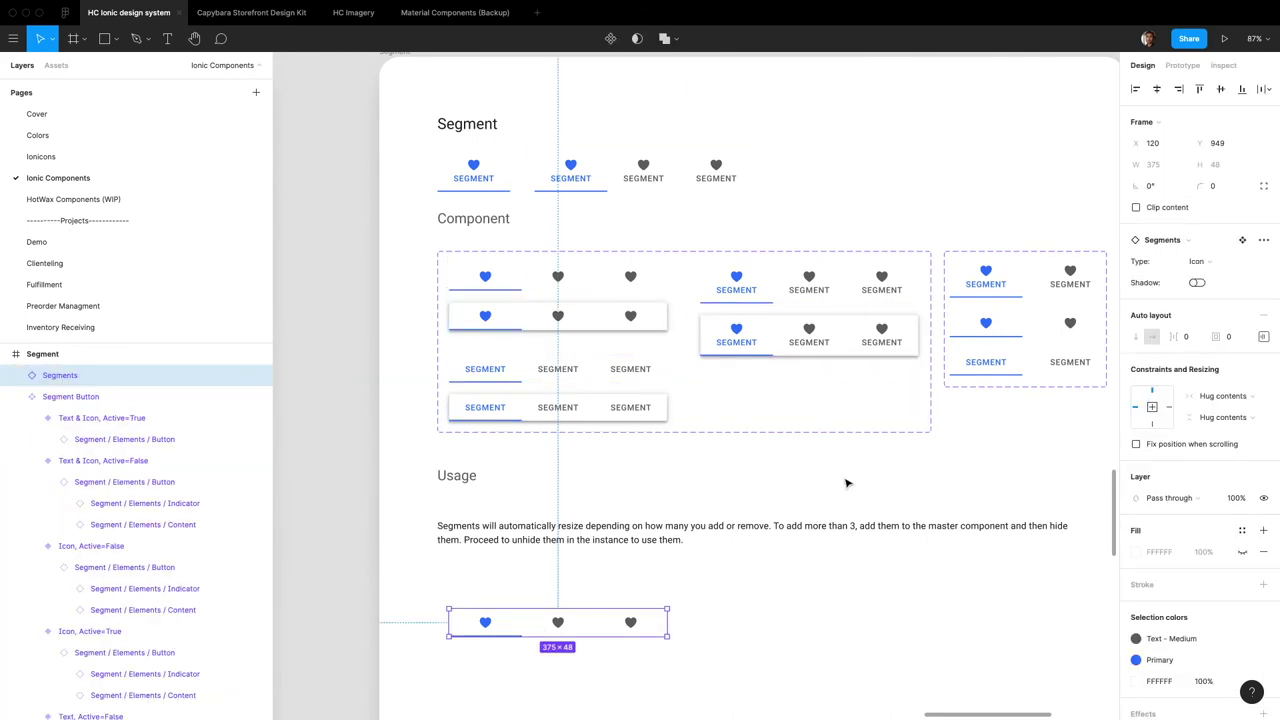
{"action": "scroll", "coordinate": [679, 609], "scroll_direction": "down", "scroll_amount": 2}
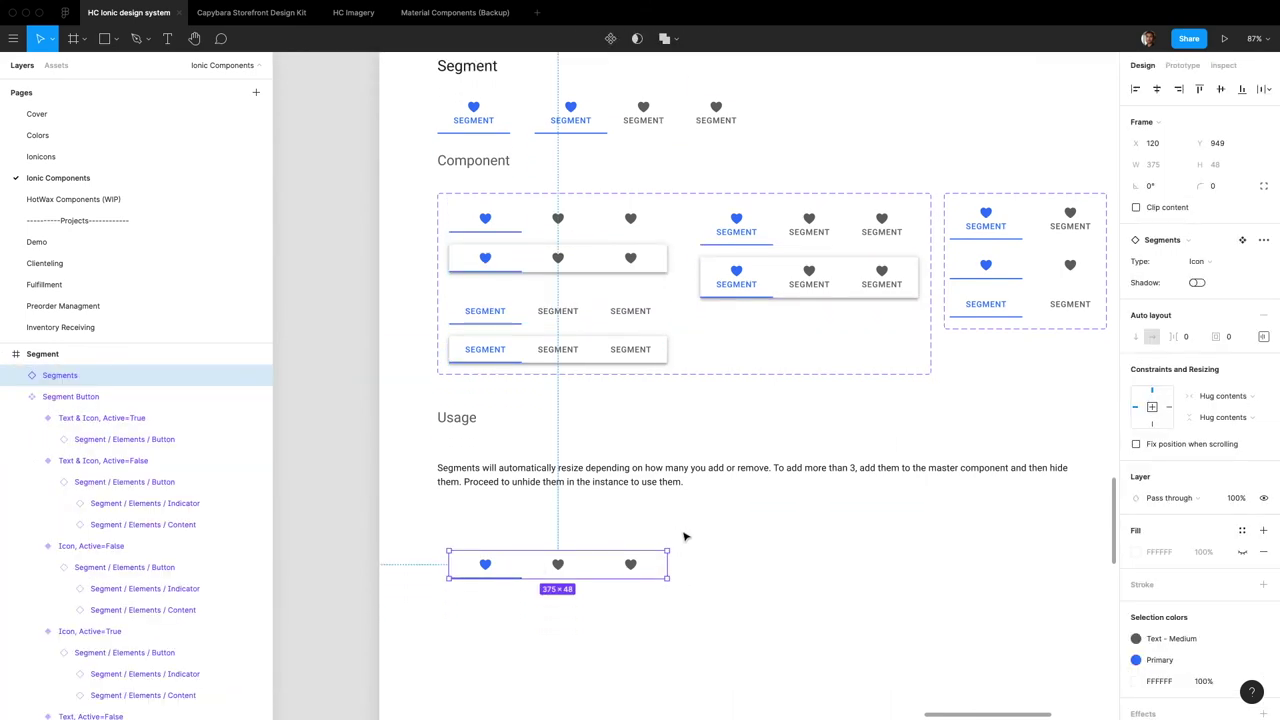
{"action": "scroll", "coordinate": [593, 598], "scroll_direction": "up", "scroll_amount": 3}
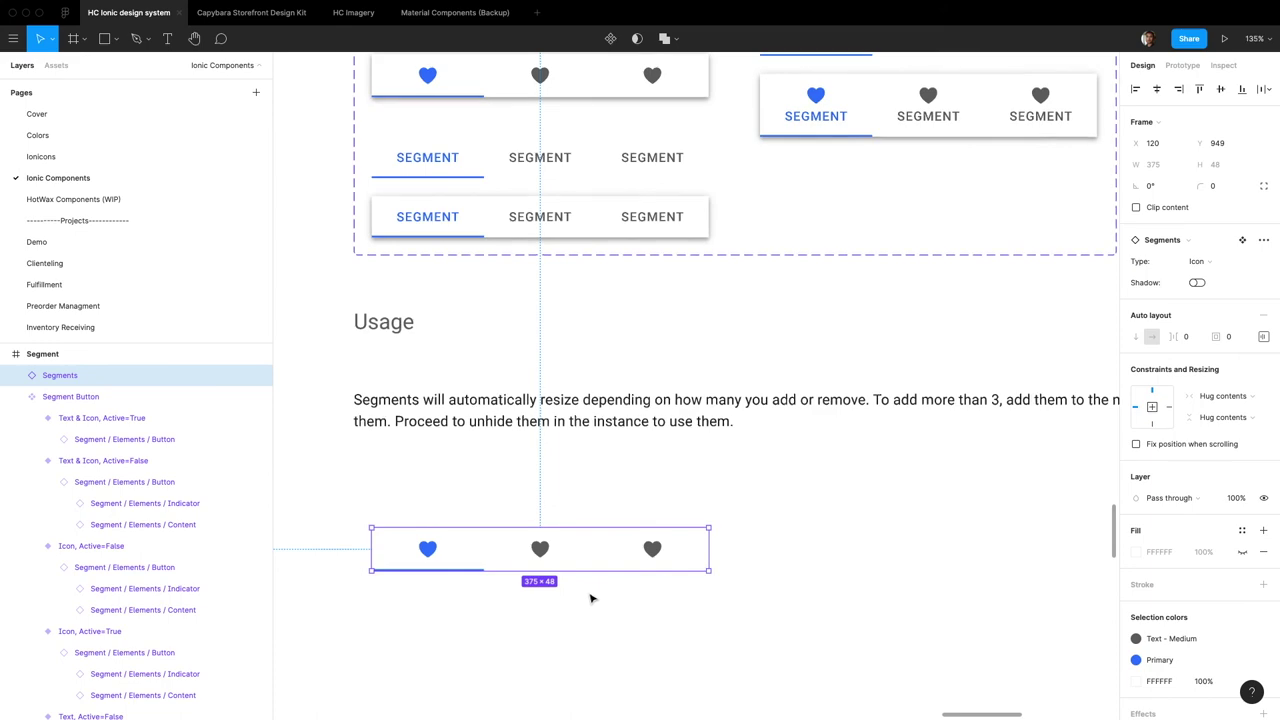
{"action": "left_click", "coordinate": [591, 595]}
{"action": "scroll", "coordinate": [591, 595], "scroll_direction": "up", "scroll_amount": 5}
{"action": "scroll", "coordinate": [590, 535], "scroll_direction": "down", "scroll_amount": 5}
{"action": "left_click", "coordinate": [594, 502]}
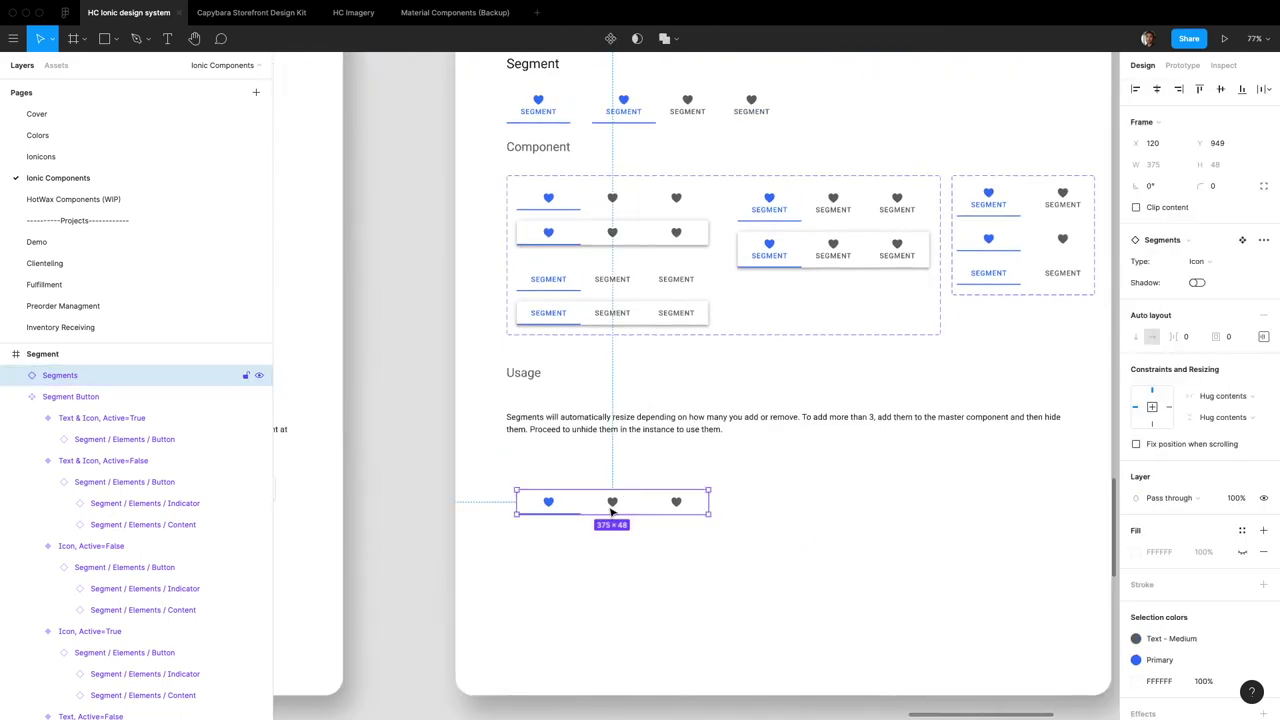
{"action": "scroll", "coordinate": [605, 525], "scroll_direction": "up", "scroll_amount": 5}
{"action": "scroll", "coordinate": [620, 535], "scroll_direction": "down", "scroll_amount": 1}
{"action": "scroll", "coordinate": [623, 524], "scroll_direction": "left", "scroll_amount": 1}
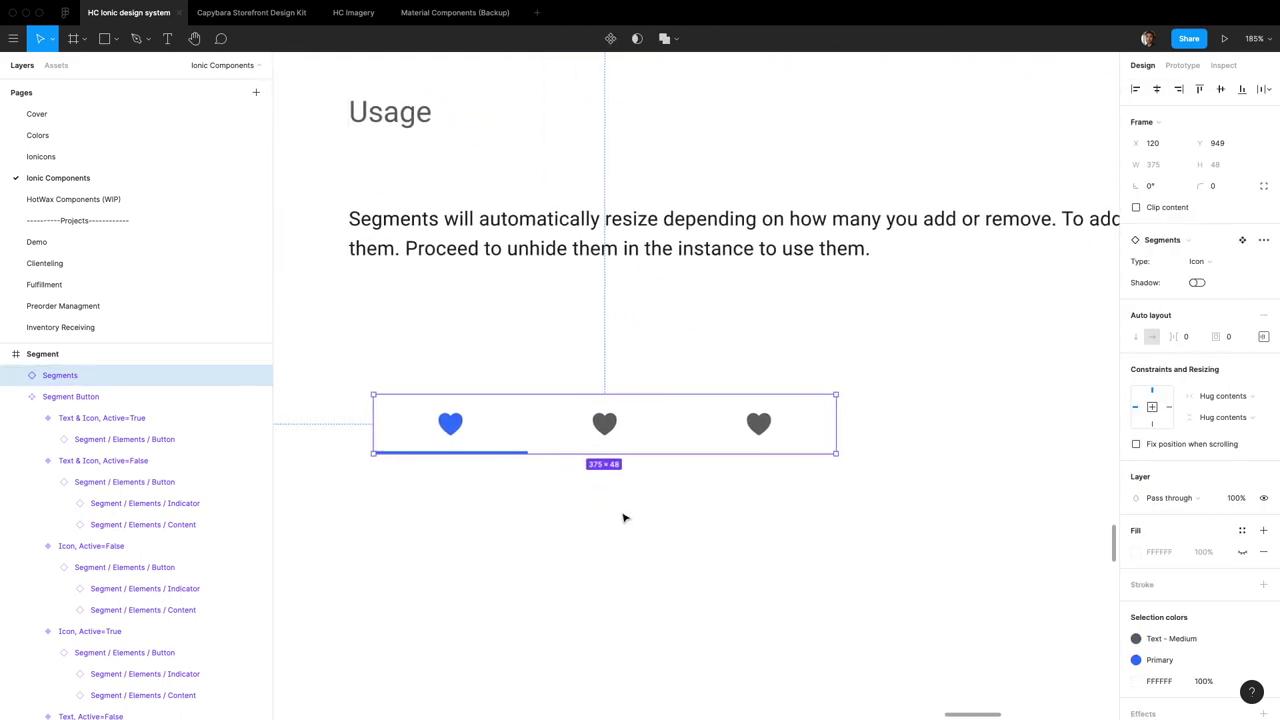
{"action": "left_click", "coordinate": [1197, 283]}
{"action": "double_click", "coordinate": [1197, 283]}
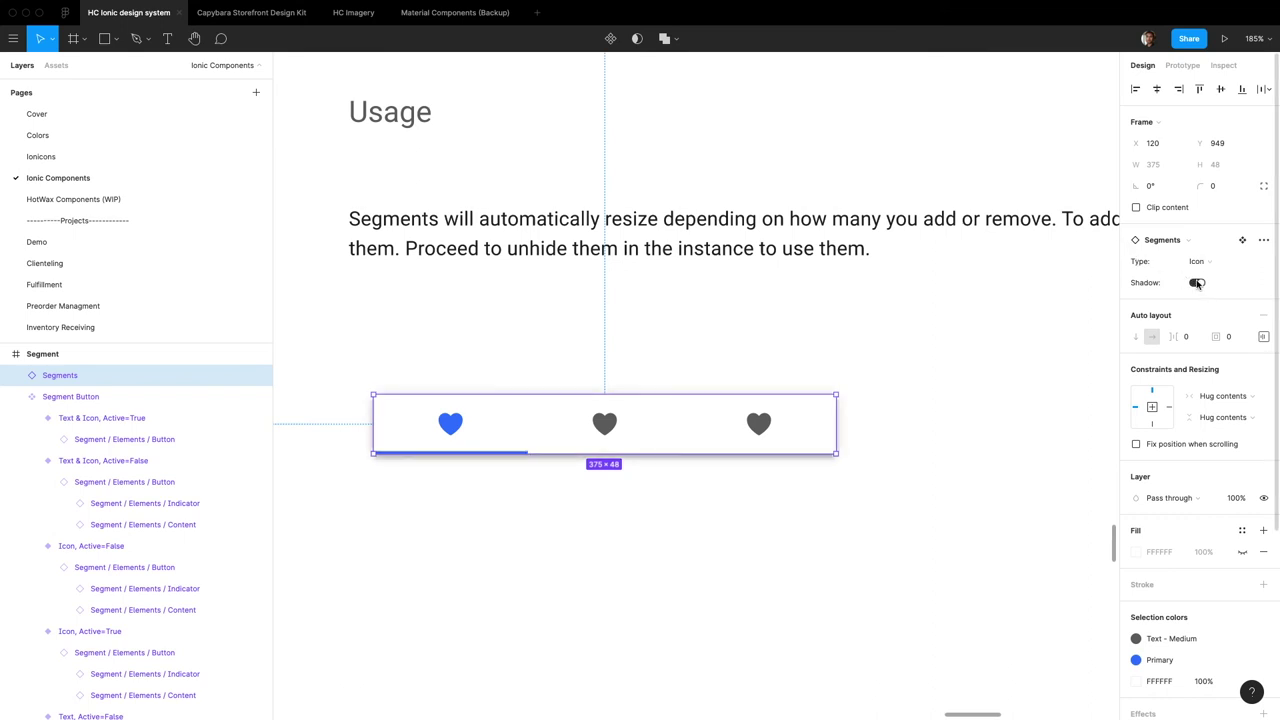
{"action": "left_click", "coordinate": [1197, 283]}
{"action": "left_click", "coordinate": [1197, 283]}
{"action": "left_click", "coordinate": [1197, 283]}
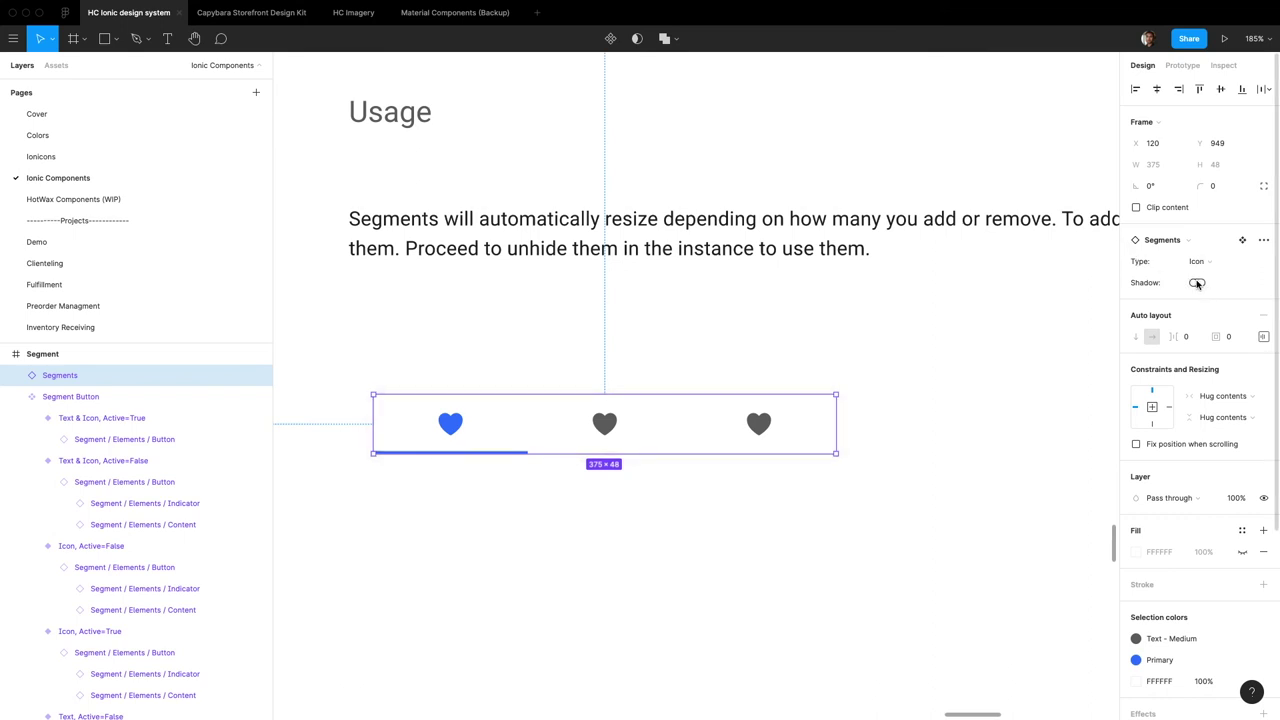
{"action": "left_click", "coordinate": [1197, 283]}
Try the Text and Icon types, then set the instance Type to Text & Icon
{"action": "left_click", "coordinate": [1197, 261]}
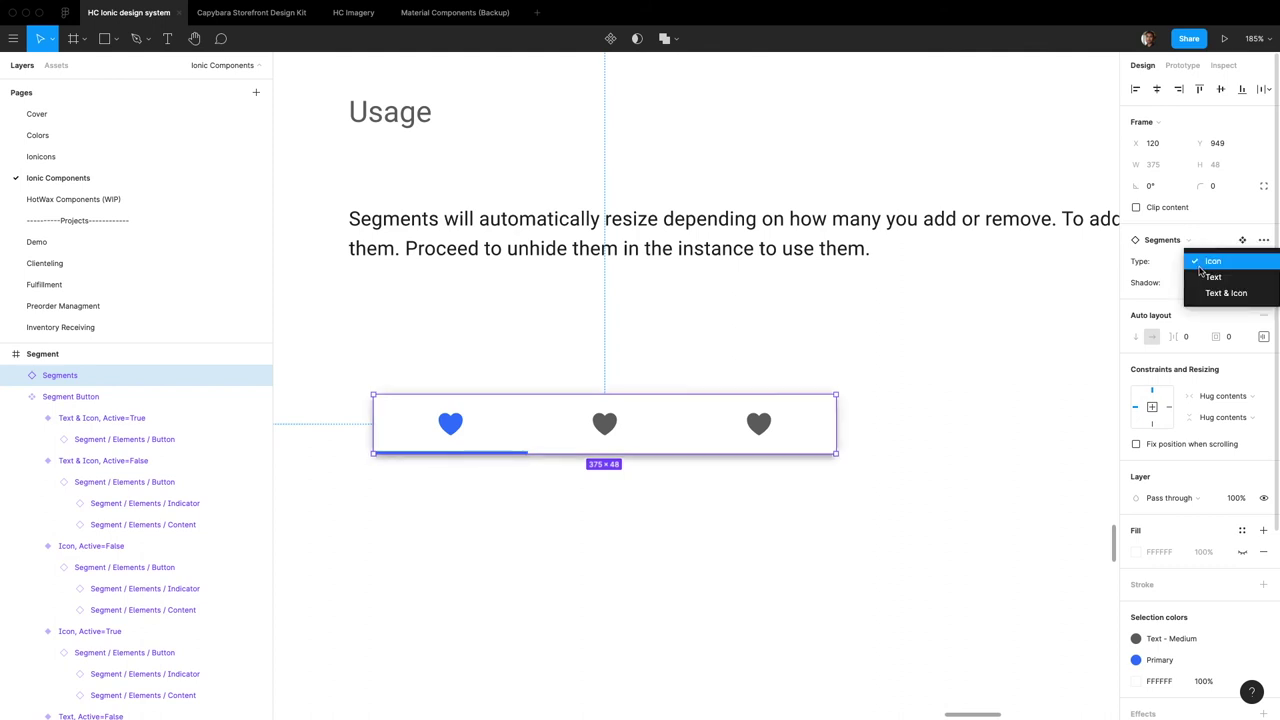
{"action": "left_click", "coordinate": [1218, 292]}
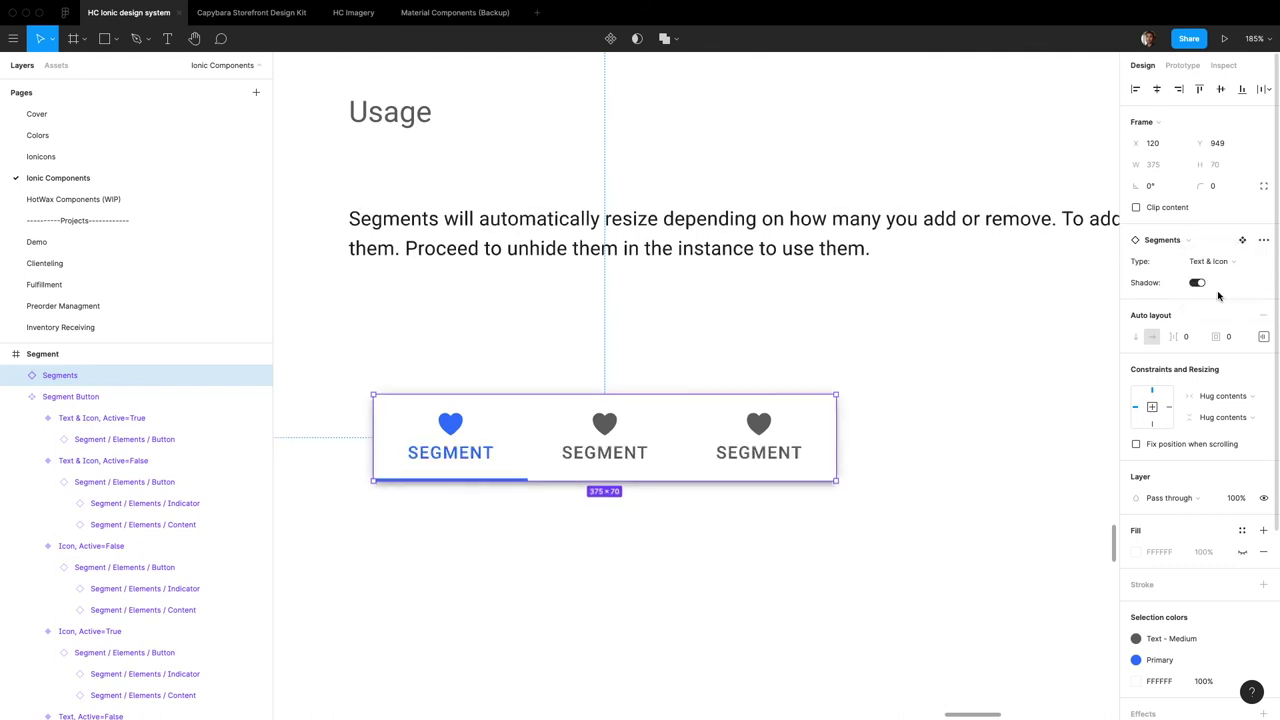
{"action": "left_click", "coordinate": [1220, 265]}
{"action": "left_click", "coordinate": [1218, 246]}
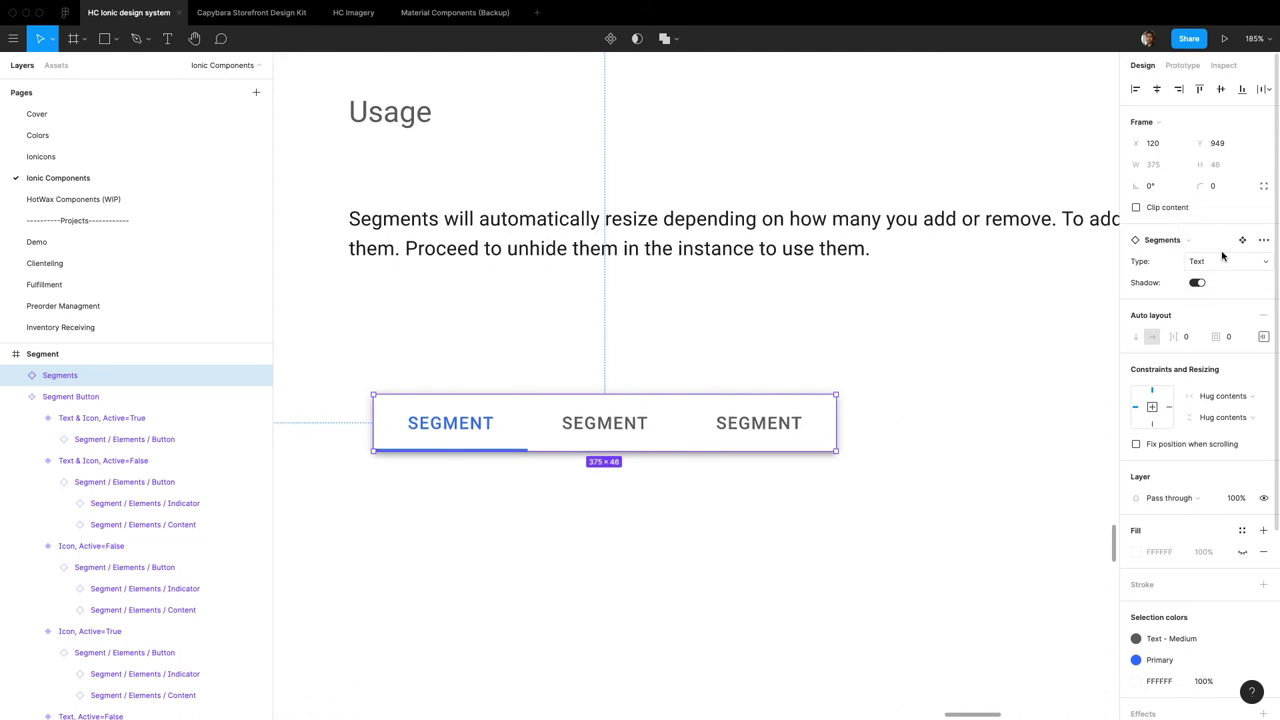
{"action": "left_click", "coordinate": [1222, 258]}
{"action": "left_click", "coordinate": [1220, 245]}
{"action": "left_click", "coordinate": [1220, 258]}
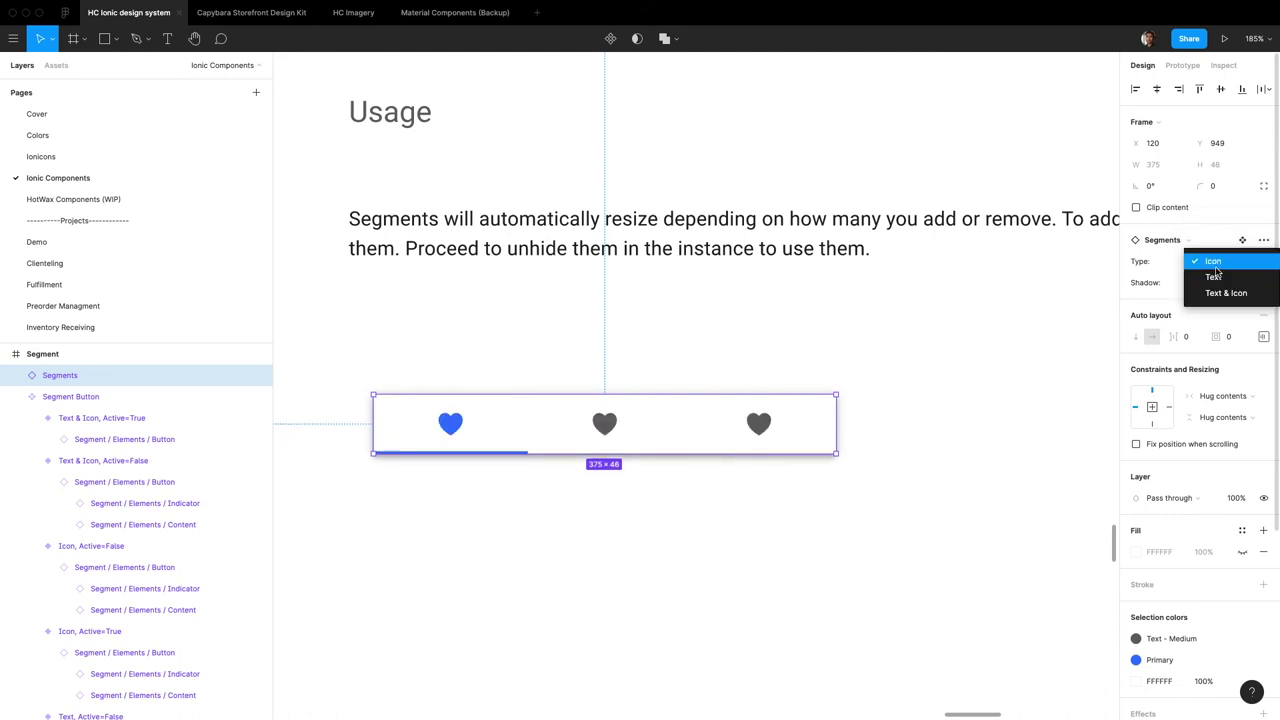
{"action": "left_click", "coordinate": [1225, 289]}
Relabel the three tabs CALLS, MISSED CALLS and FAVORITES
{"action": "double_click", "coordinate": [458, 452]}
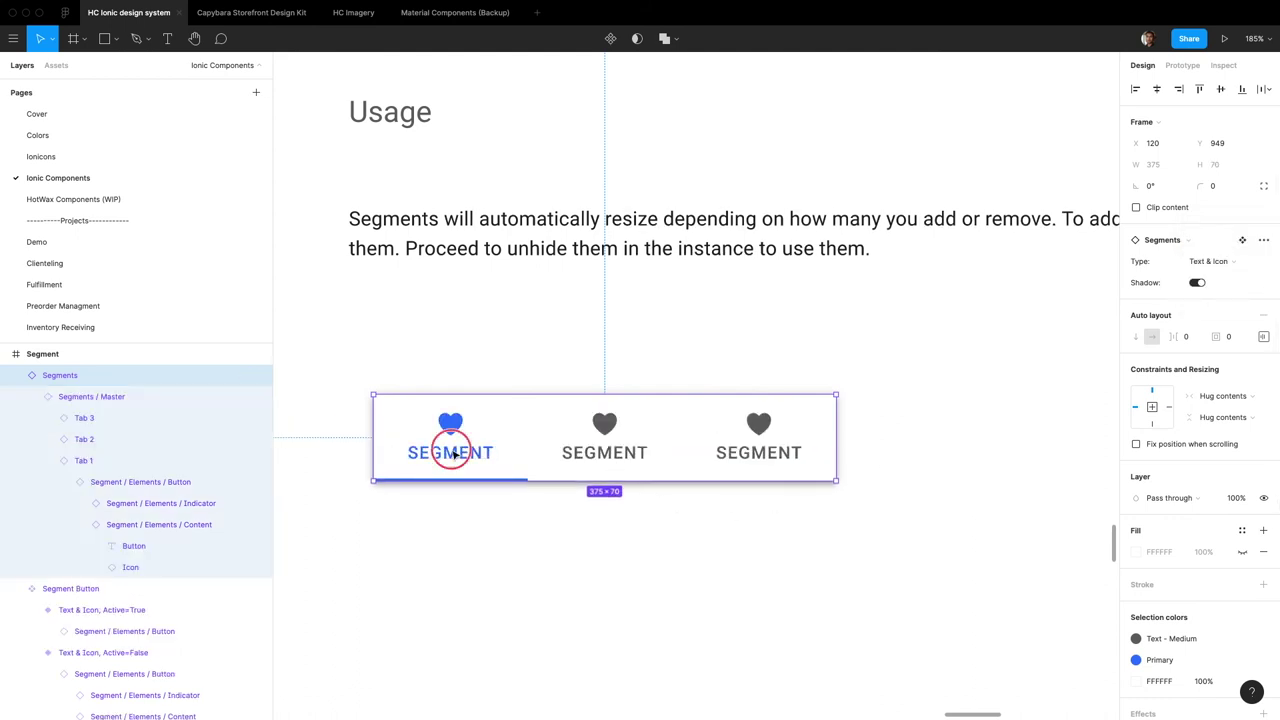
{"action": "double_click", "coordinate": [459, 448]}
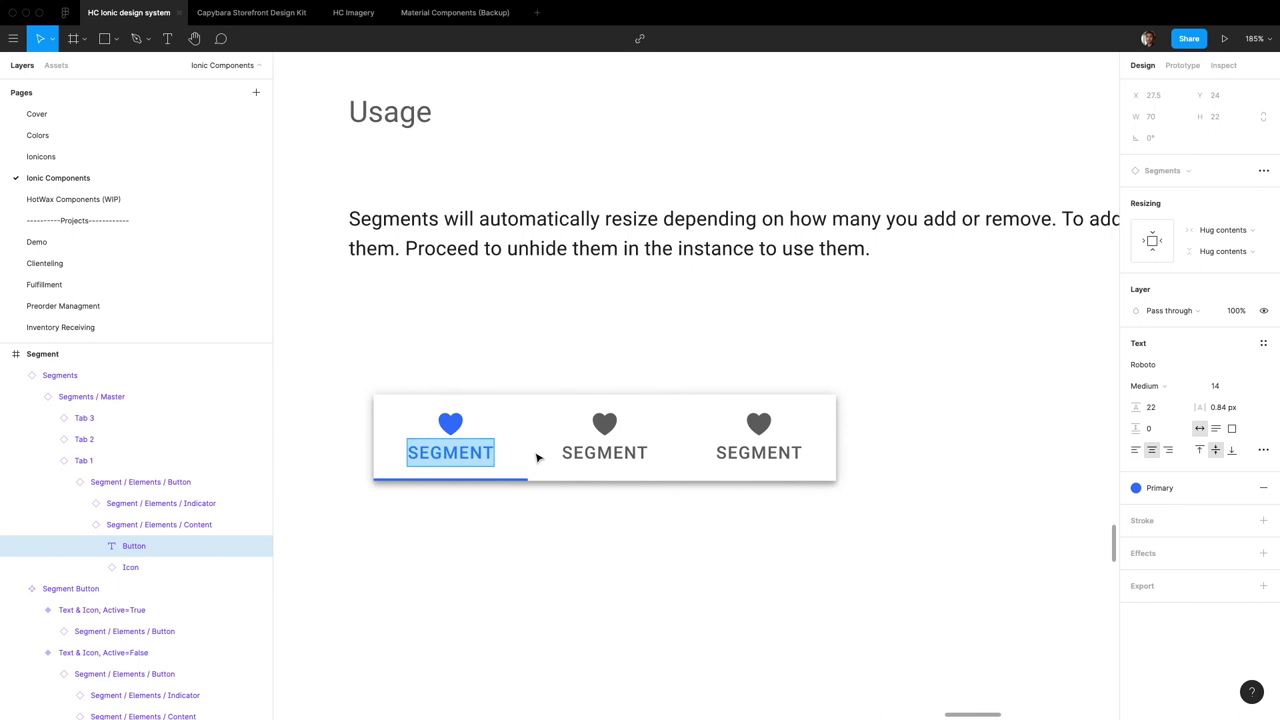
{"action": "type", "text": "CALLS"}
{"action": "double_click", "coordinate": [601, 458]}
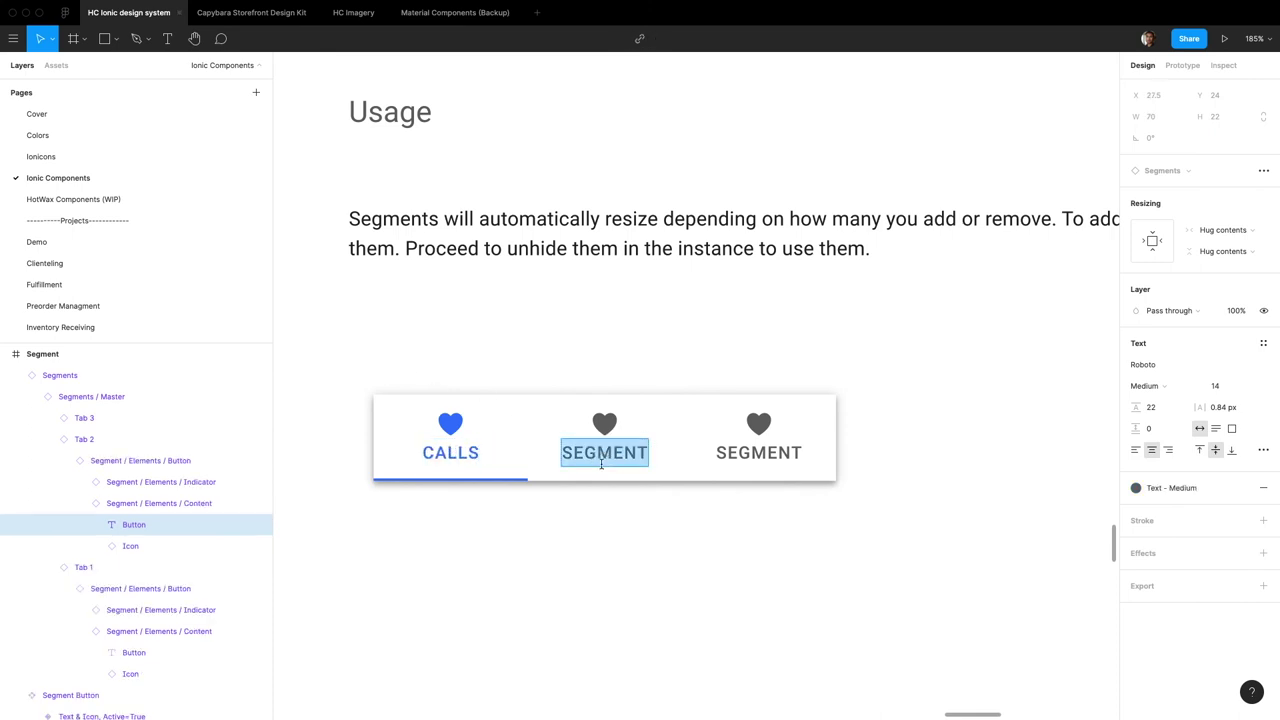
{"action": "type", "text": "MISSED CALLS"}
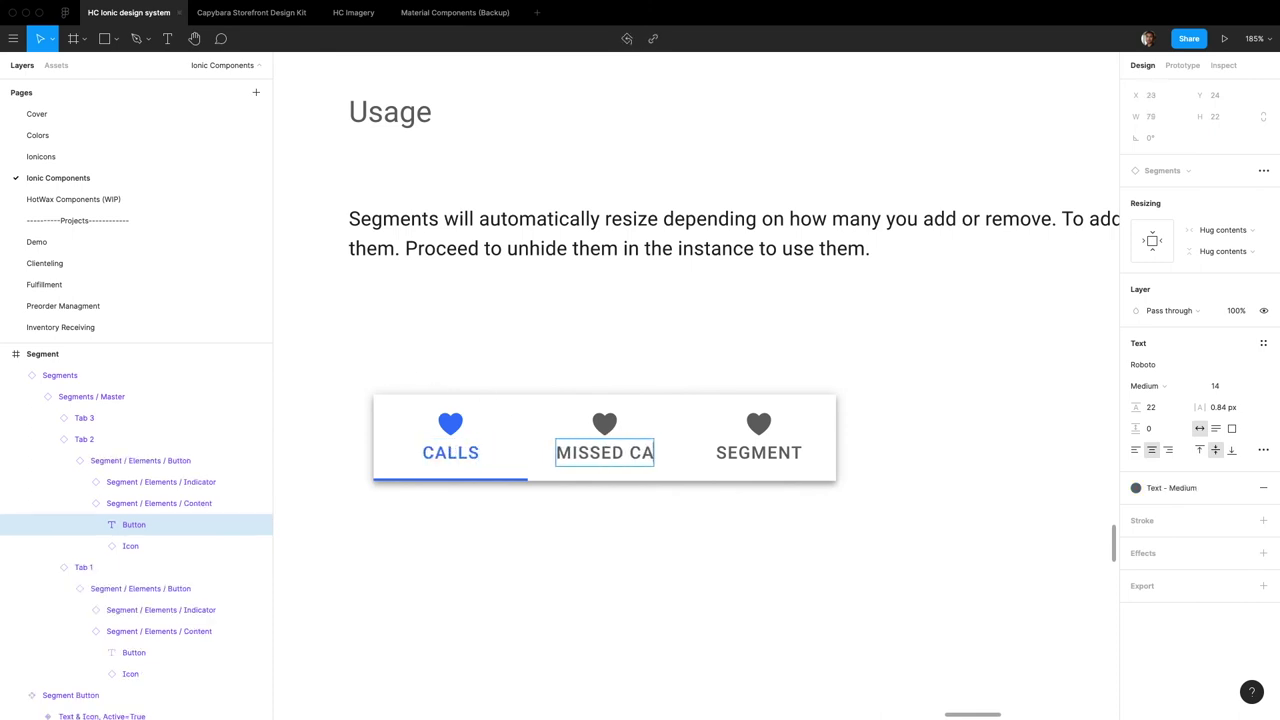
{"action": "double_click", "coordinate": [776, 456]}
{"action": "type", "text": "F"}
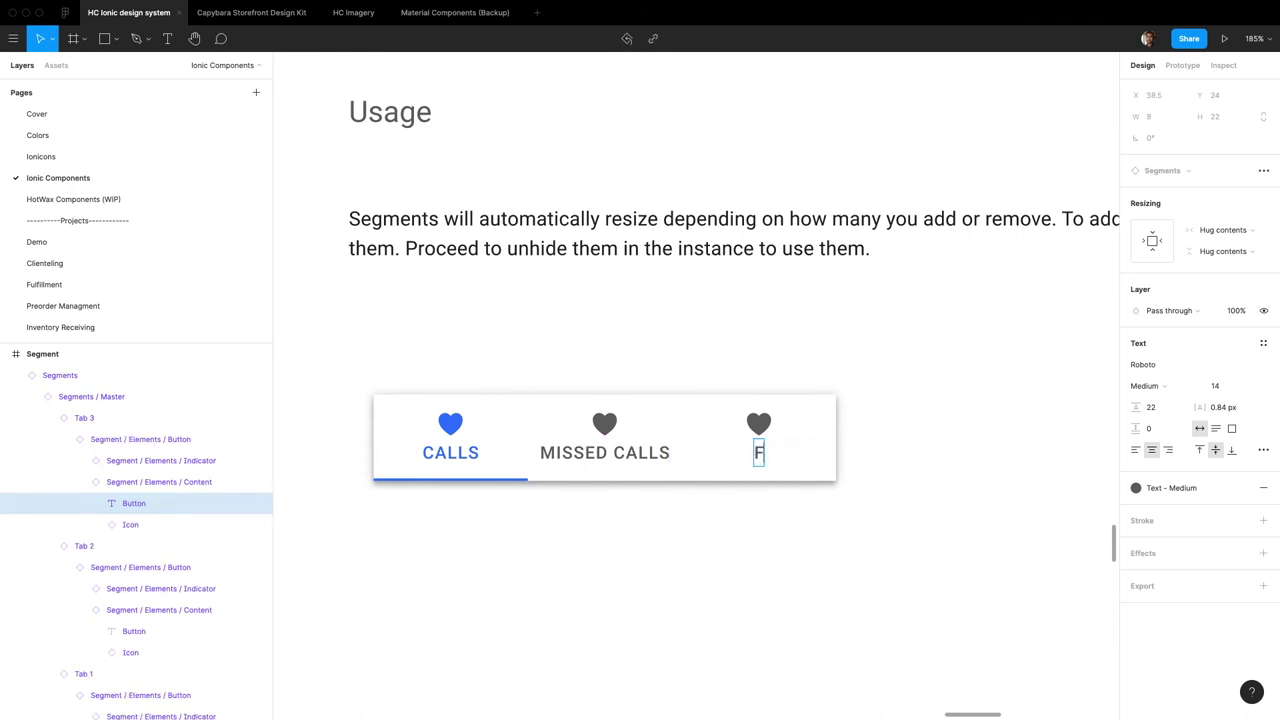
{"action": "type", "text": "AVORITES"}
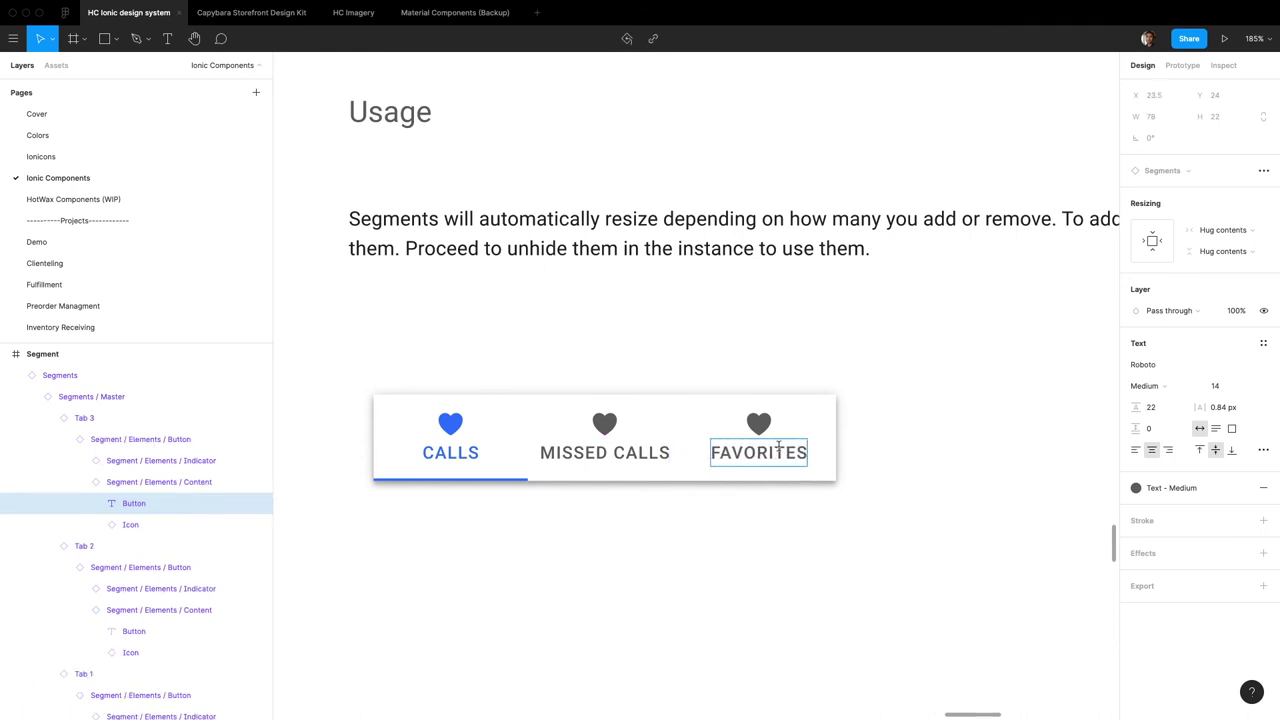
{"action": "key", "text": "Escape"}
Swap the CALLS tab's heart icon for the ionicons call icon
{"action": "left_click", "coordinate": [452, 428]}
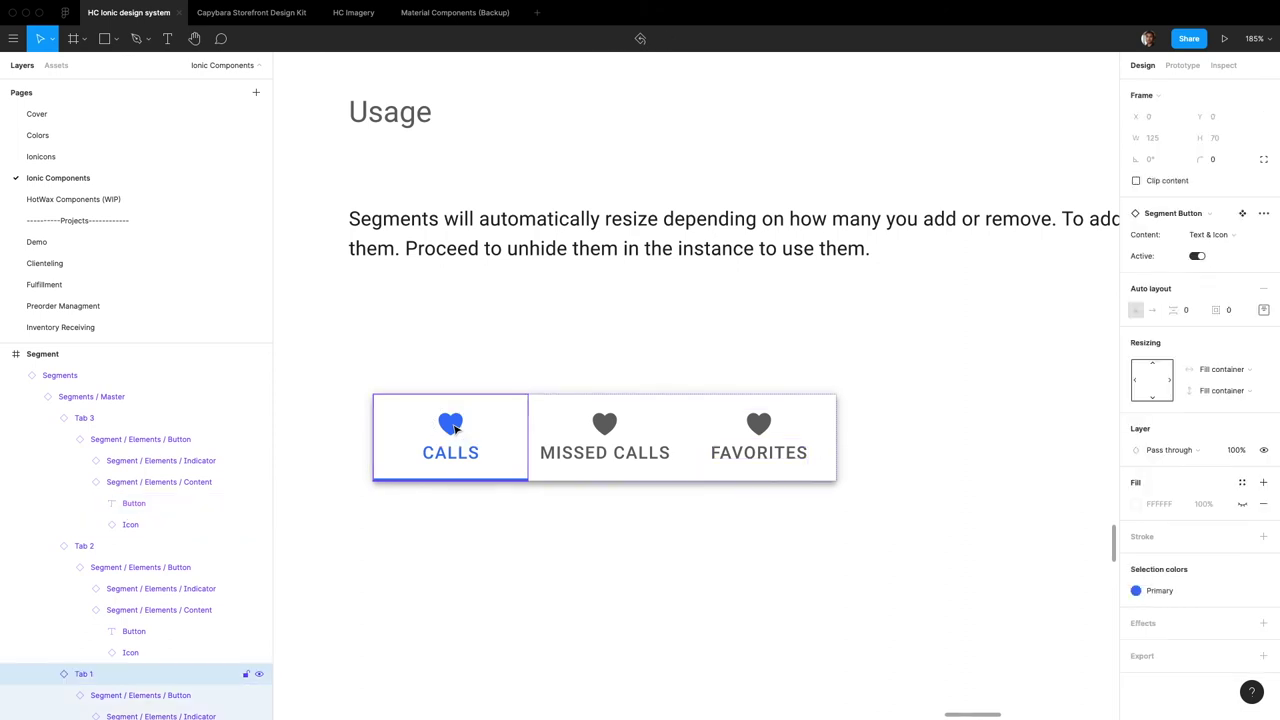
{"action": "left_click", "coordinate": [453, 427]}
{"action": "double_click", "coordinate": [453, 427]}
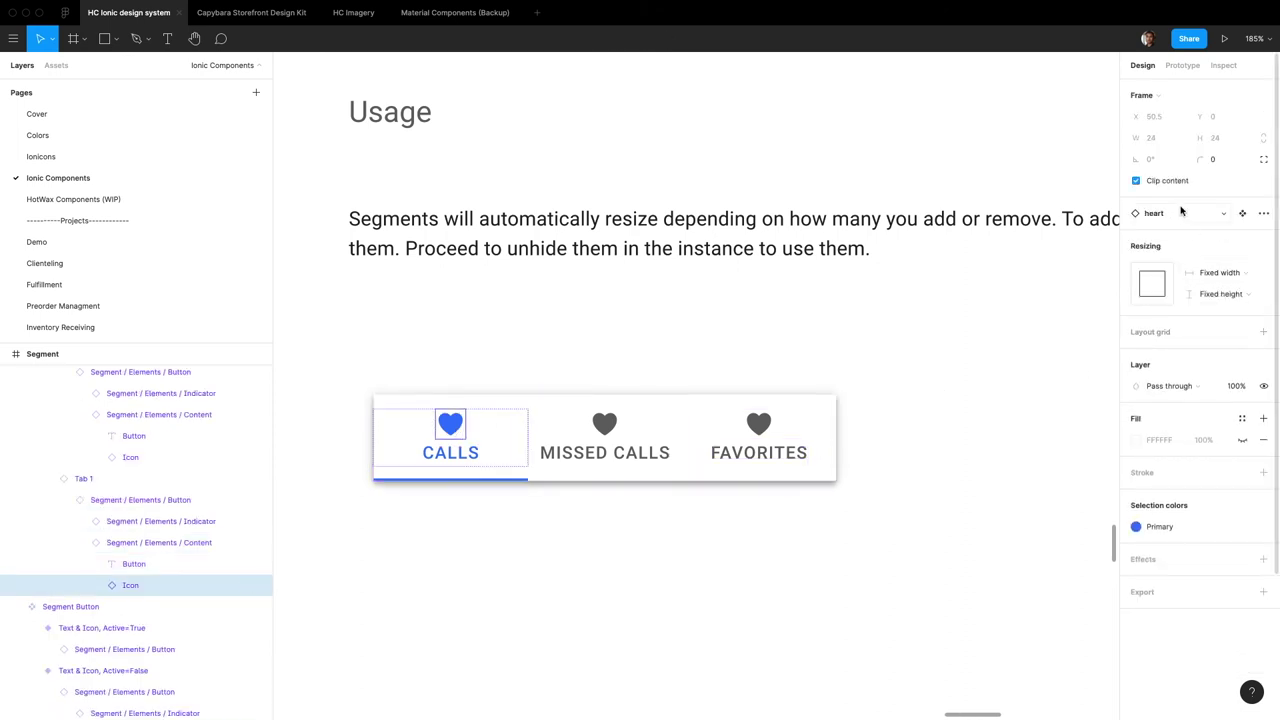
{"action": "left_click", "coordinate": [1180, 213]}
{"action": "type", "text": "cal"}
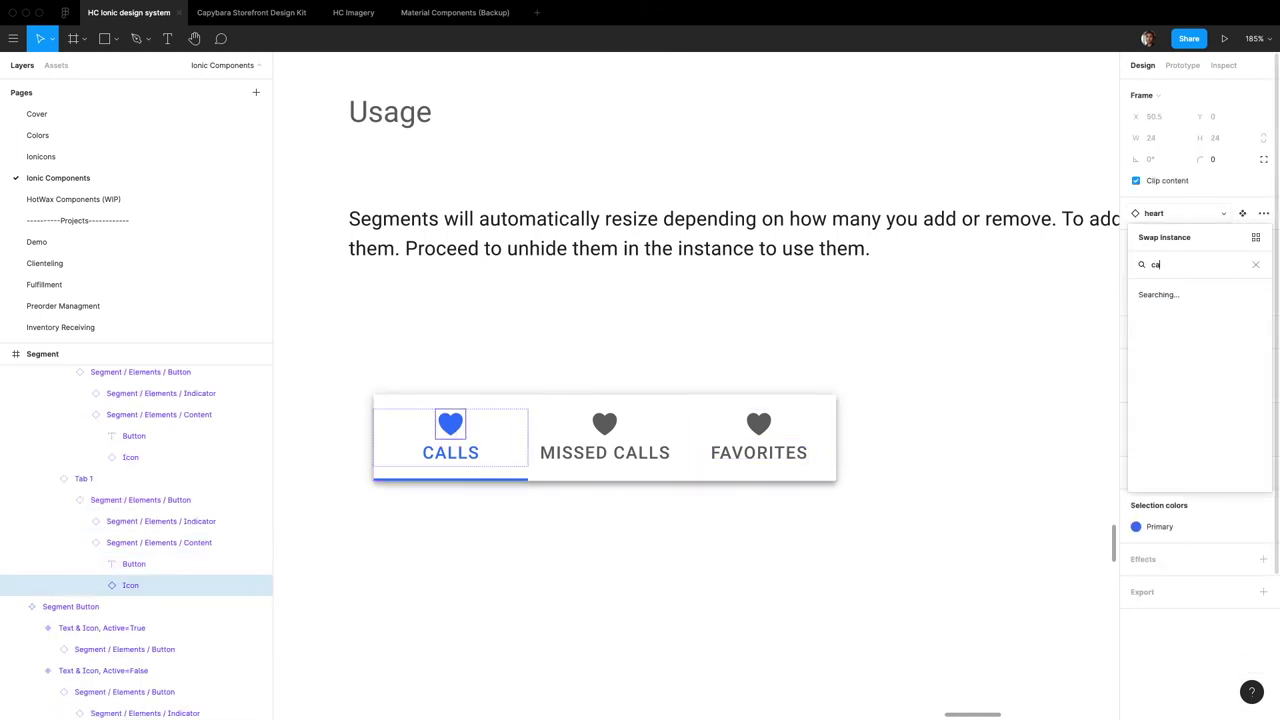
{"action": "left_click", "coordinate": [1190, 332]}
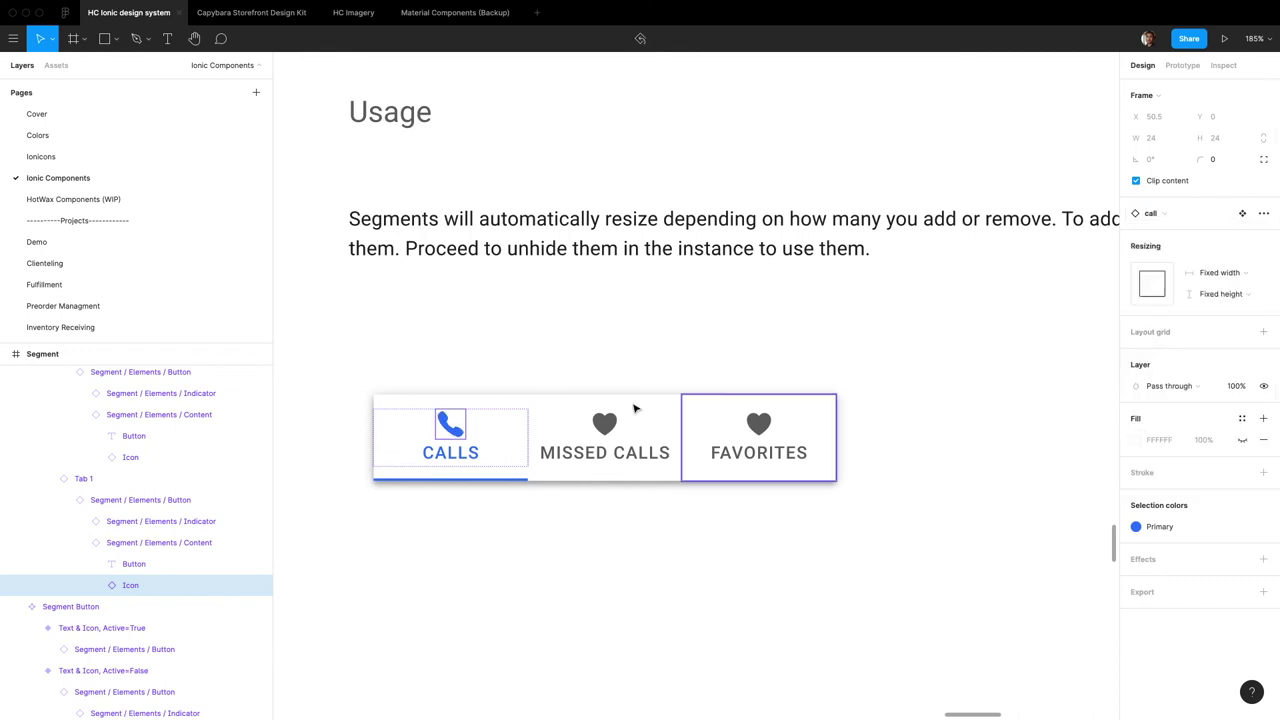
Swap the MISSED CALLS heart for call-outline and colour it with the Danger style
{"action": "left_click", "coordinate": [617, 425]}
{"action": "left_click", "coordinate": [608, 424]}
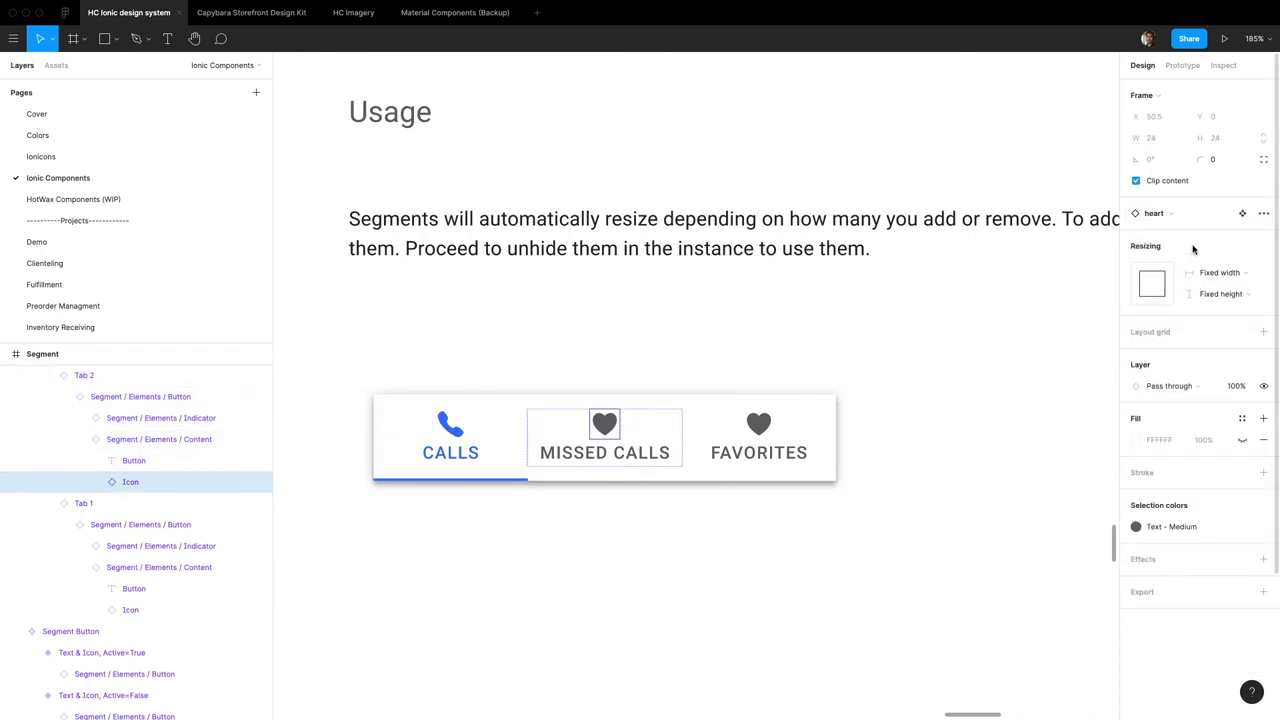
{"action": "left_click", "coordinate": [1183, 215]}
{"action": "type", "text": "call"}
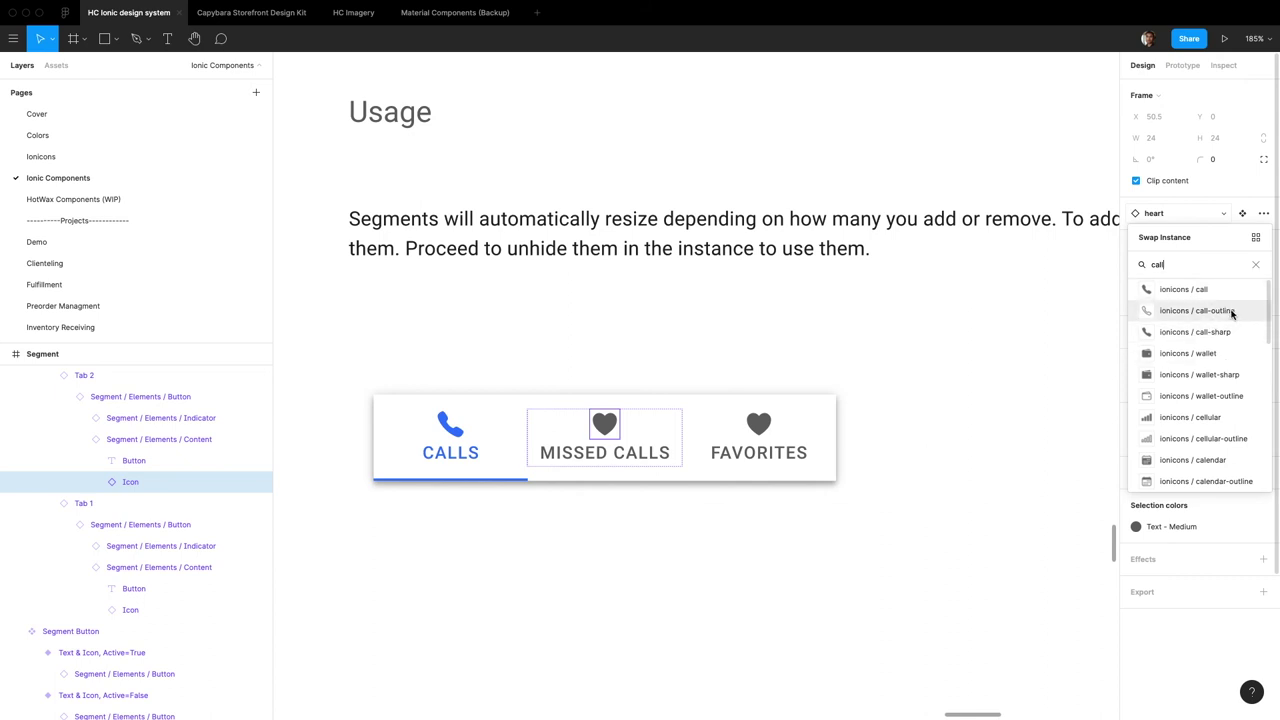
{"action": "left_click", "coordinate": [1230, 310]}
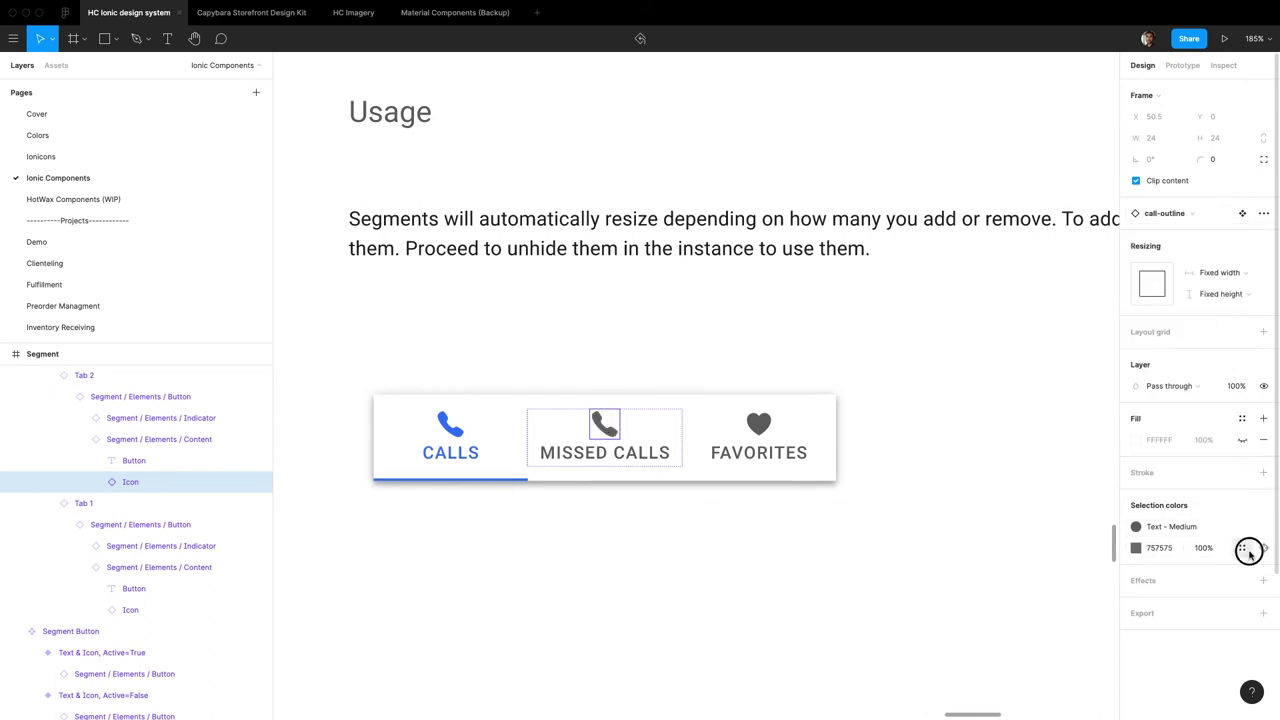
{"action": "left_click", "coordinate": [1244, 548]}
{"action": "type", "text": "dang"}
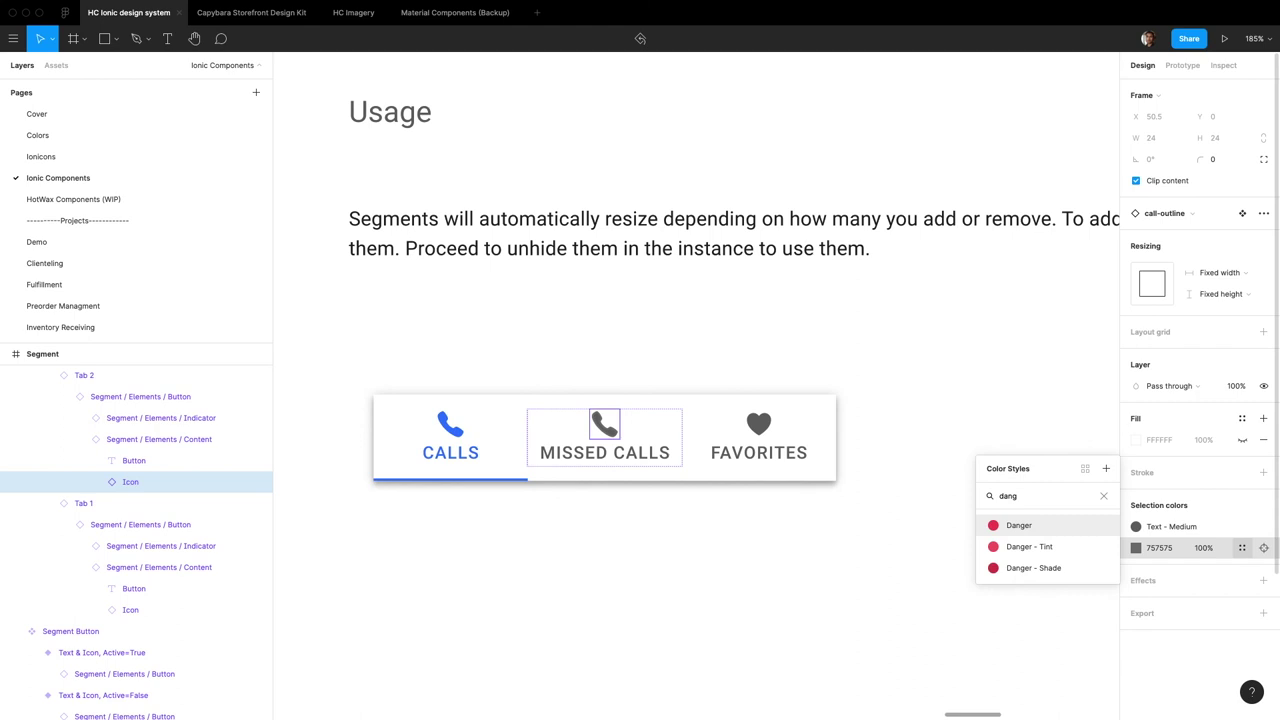
{"action": "key", "text": "Return"}
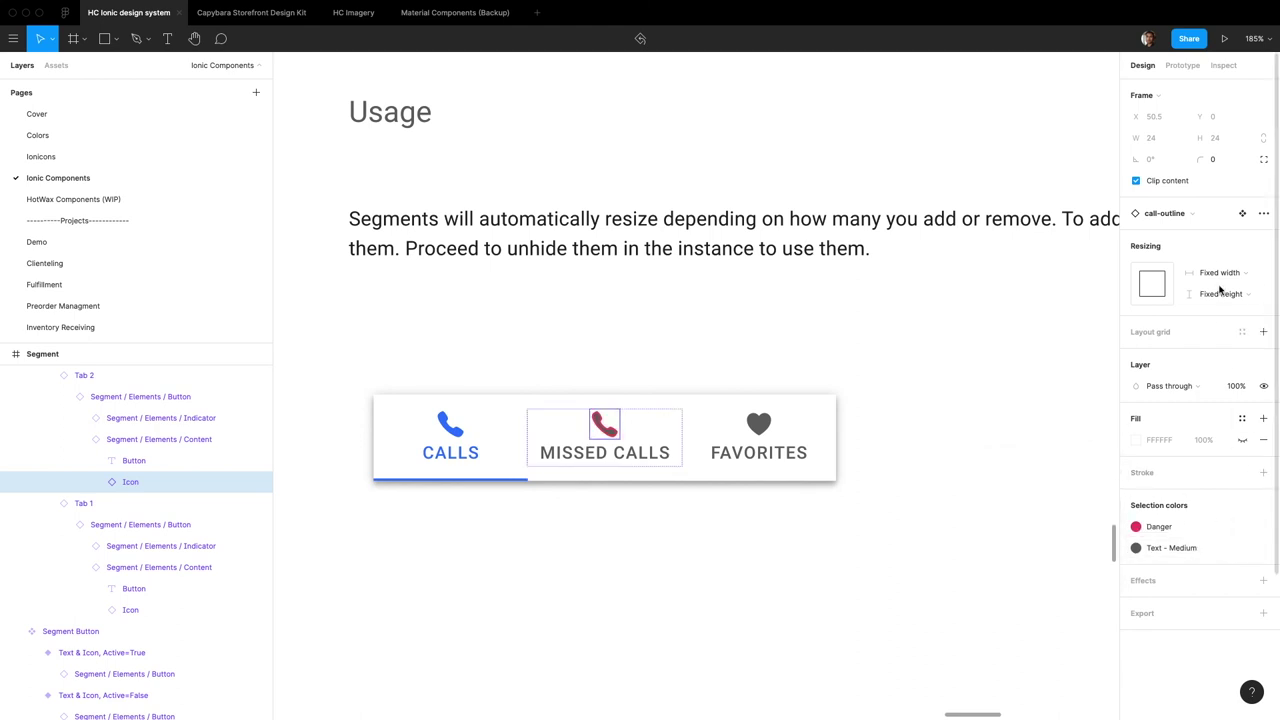
{"action": "mouse_move", "coordinate": [1187, 558]}
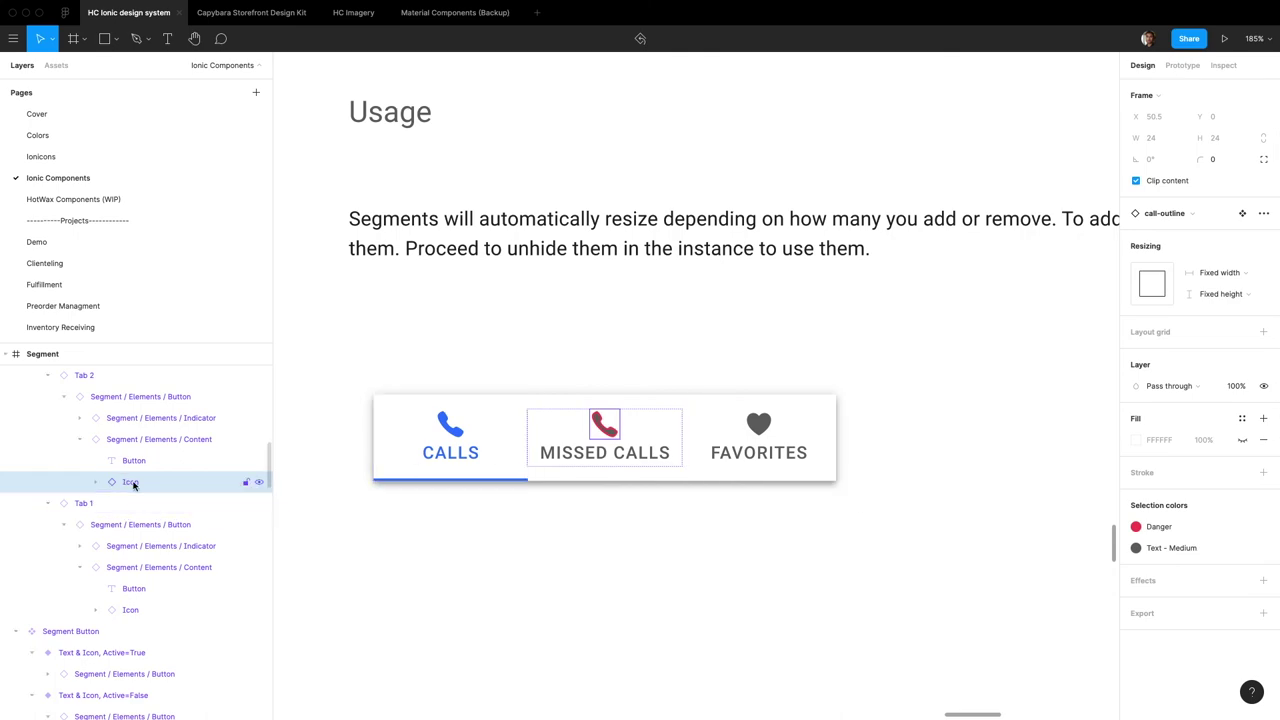
Switch the Segments instance to the Icon type and inspect its second tab
{"action": "left_click", "coordinate": [811, 380]}
{"action": "scroll", "coordinate": [811, 400], "scroll_direction": "down", "scroll_amount": 5}
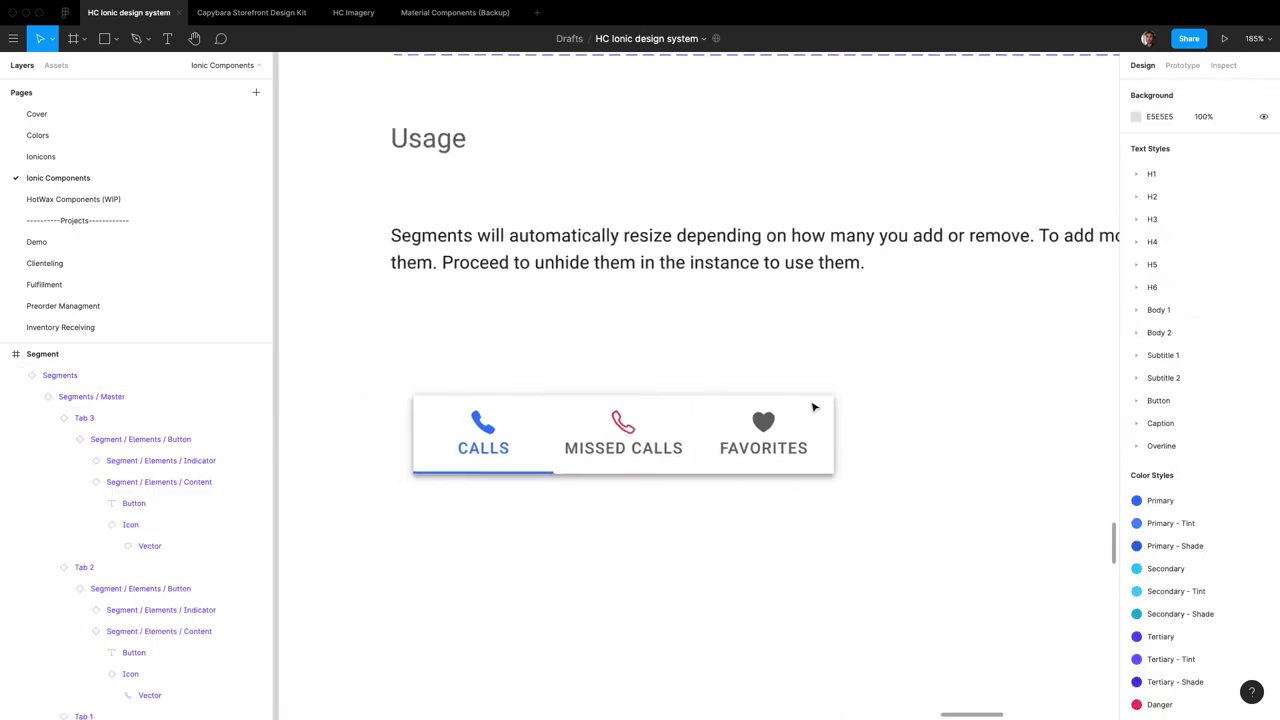
{"action": "scroll", "coordinate": [788, 418], "scroll_direction": "up", "scroll_amount": 10}
{"action": "scroll", "coordinate": [489, 451], "scroll_direction": "down", "scroll_amount": 6}
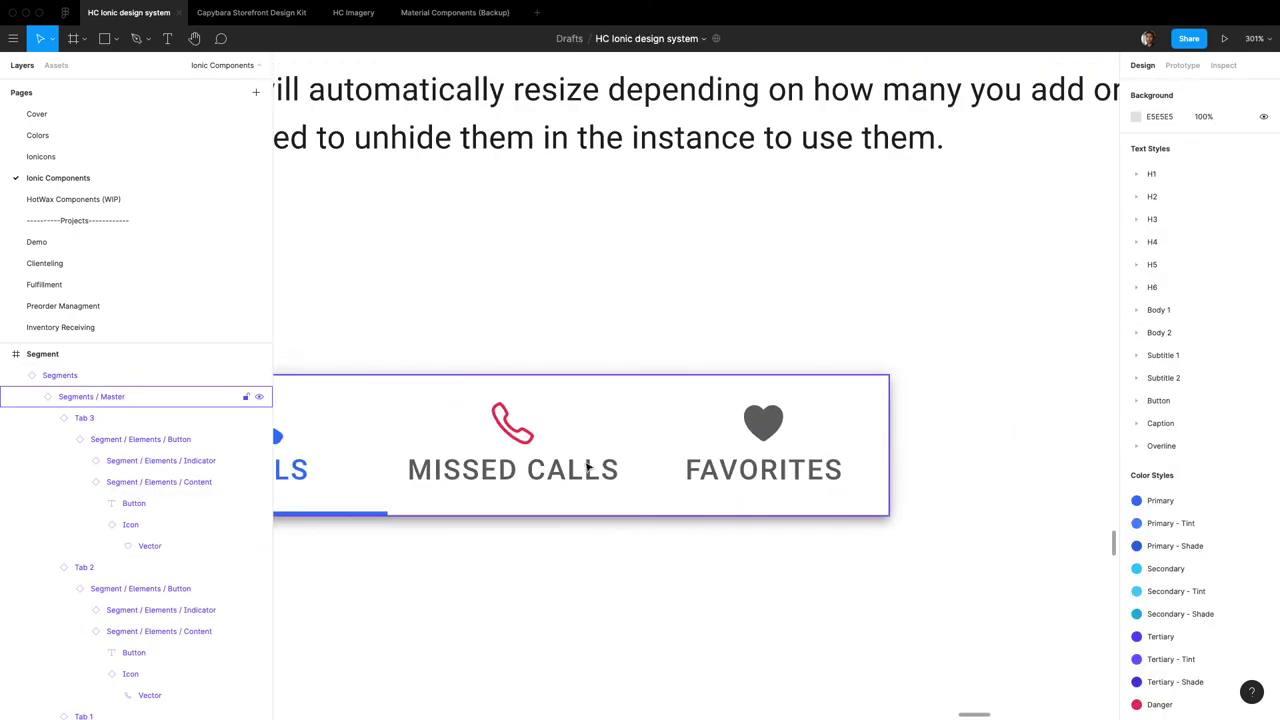
{"action": "scroll", "coordinate": [489, 451], "scroll_direction": "left", "scroll_amount": 3}
{"action": "left_click", "coordinate": [491, 451]}
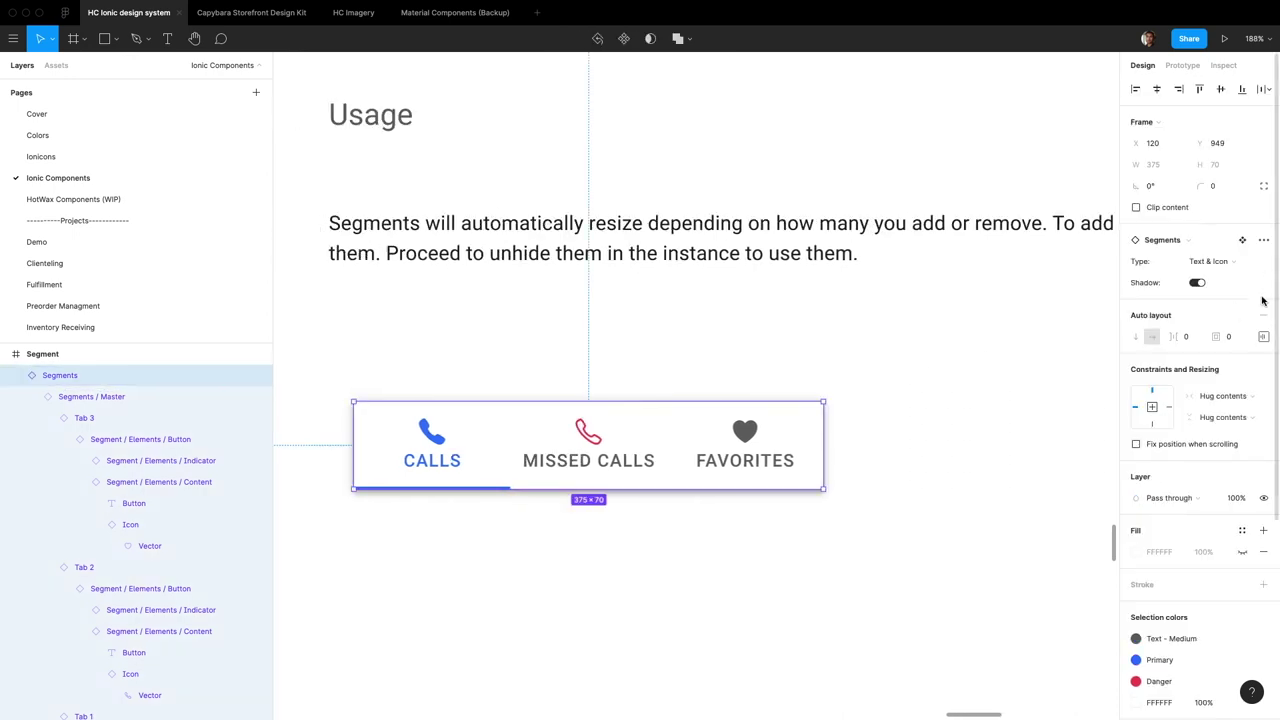
{"action": "left_click", "coordinate": [1234, 266]}
{"action": "left_click", "coordinate": [1242, 226]}
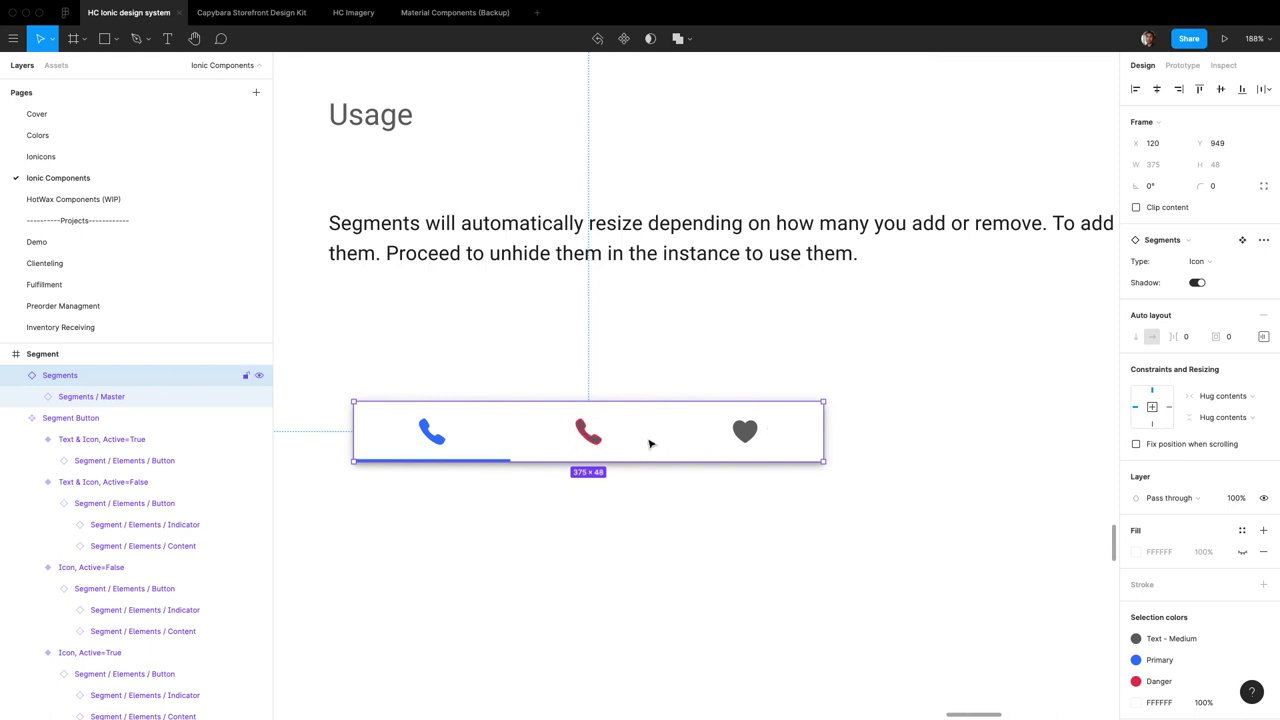
{"action": "scroll", "coordinate": [830, 402], "scroll_direction": "down", "scroll_amount": 5}
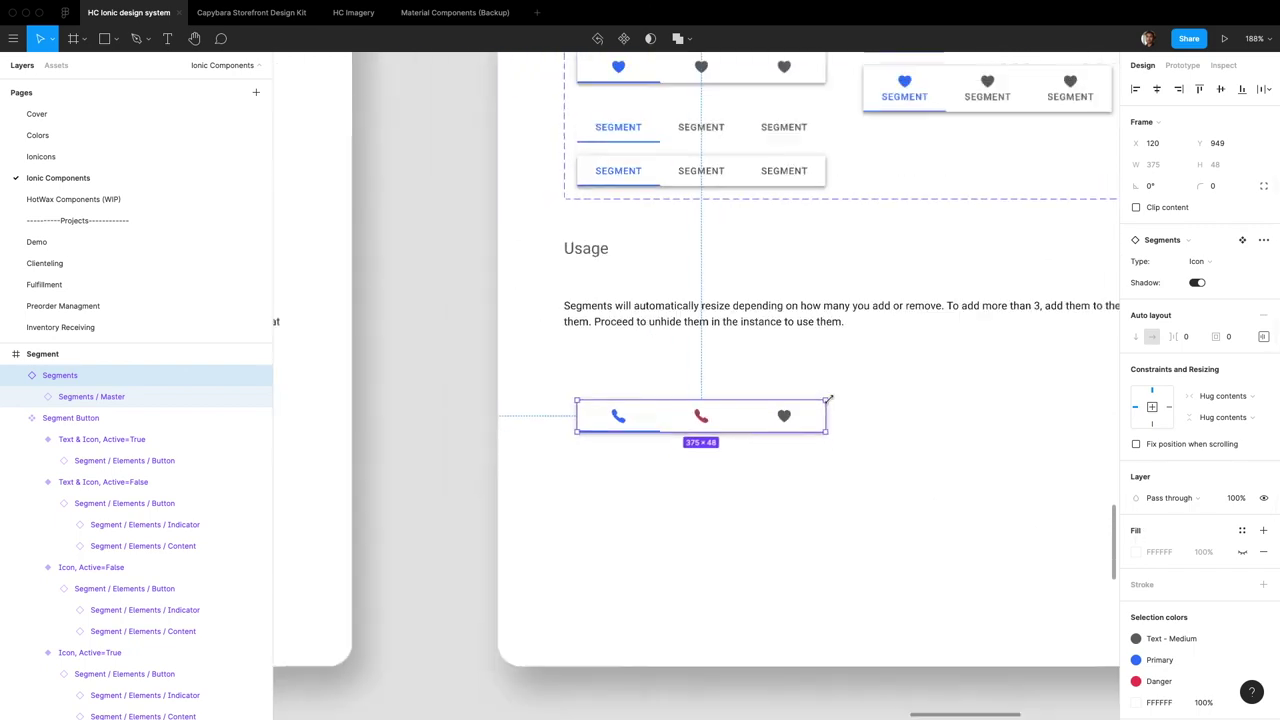
{"action": "scroll", "coordinate": [700, 450], "scroll_direction": "up", "scroll_amount": 5}
{"action": "double_click", "coordinate": [534, 662]}
{"action": "left_click", "coordinate": [685, 624]}
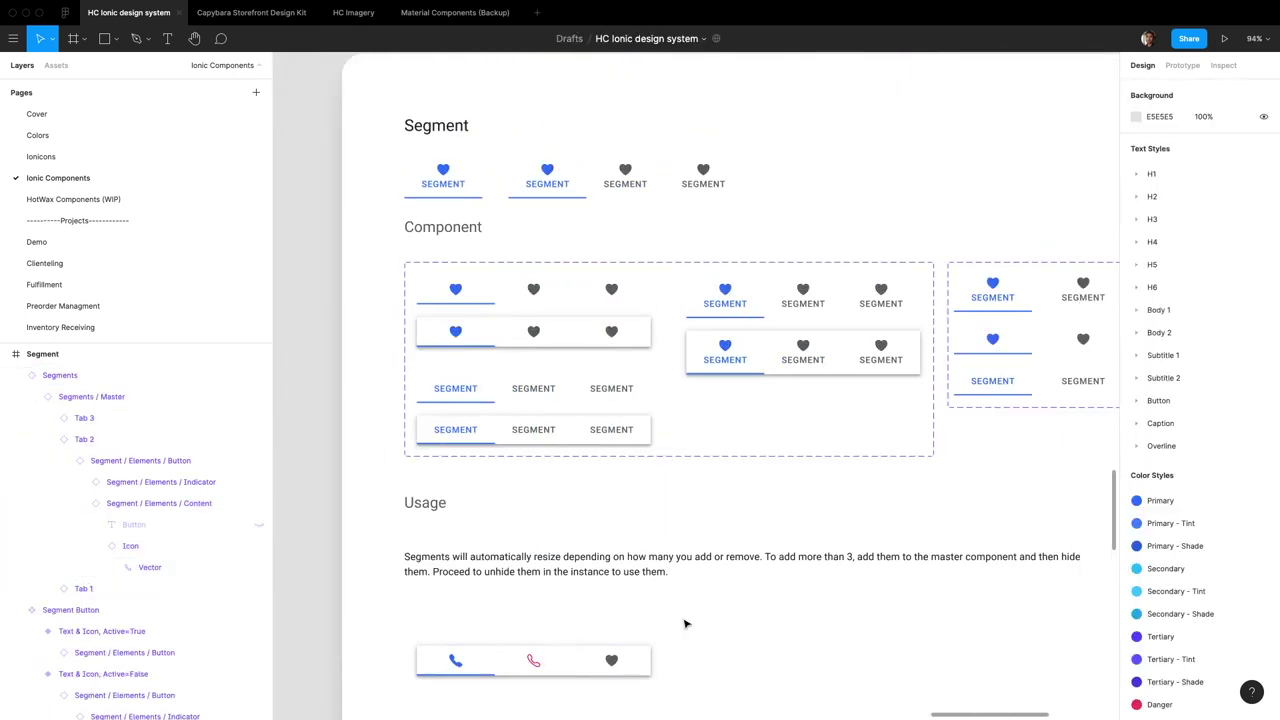
Cycle the instance Type through Text and Icon, ending on Text & Icon
{"action": "scroll", "coordinate": [500, 610], "scroll_direction": "up", "scroll_amount": 10}
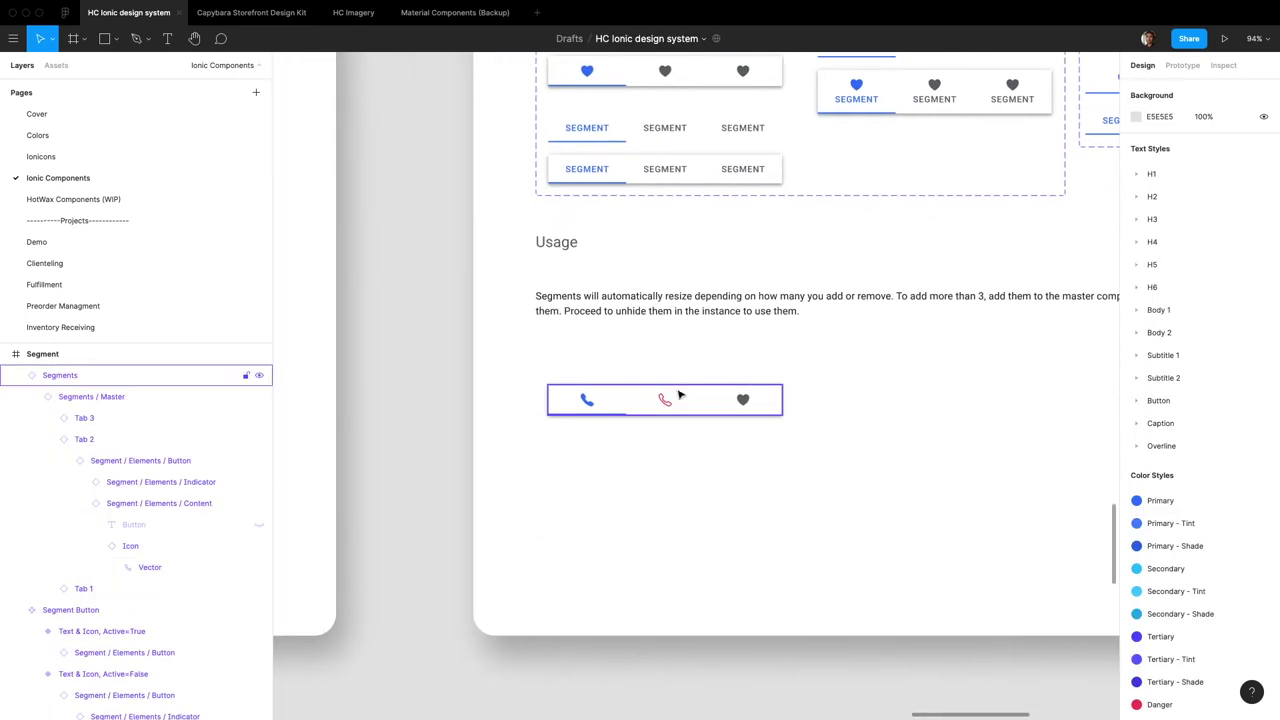
{"action": "left_click", "coordinate": [696, 416]}
{"action": "scroll", "coordinate": [1100, 380], "scroll_direction": "down", "scroll_amount": 5}
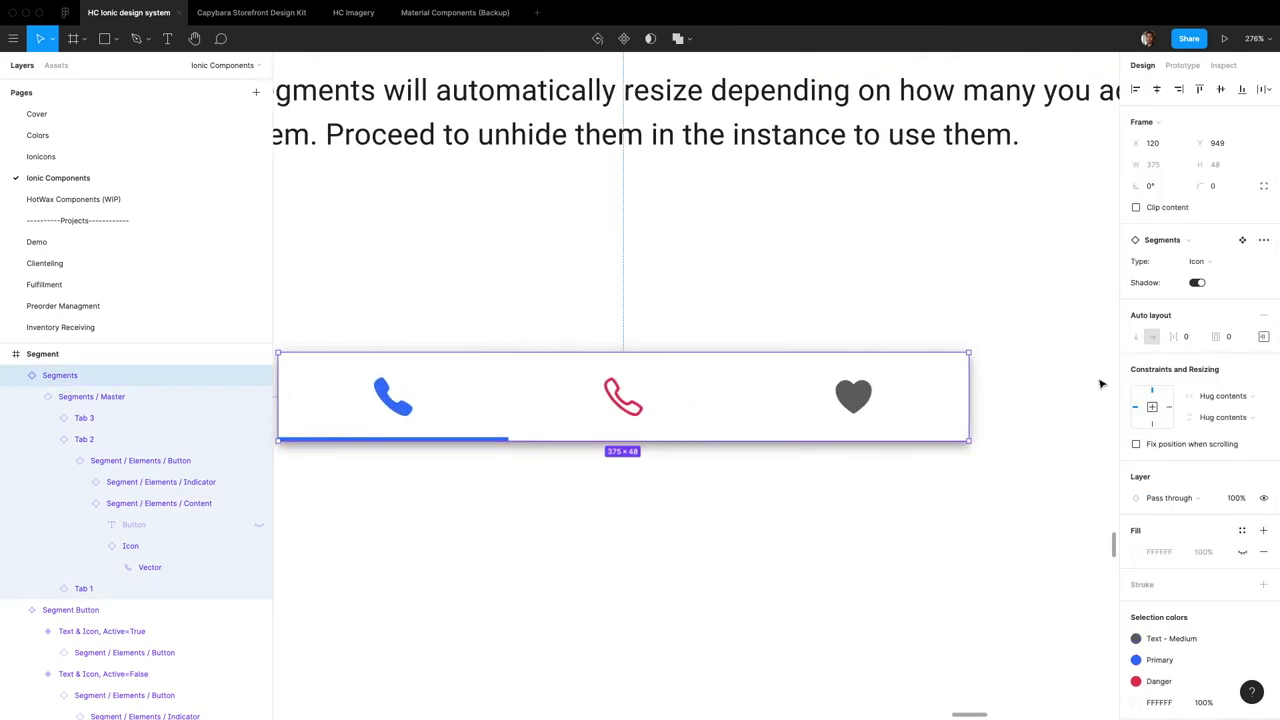
{"action": "left_click", "coordinate": [1205, 262]}
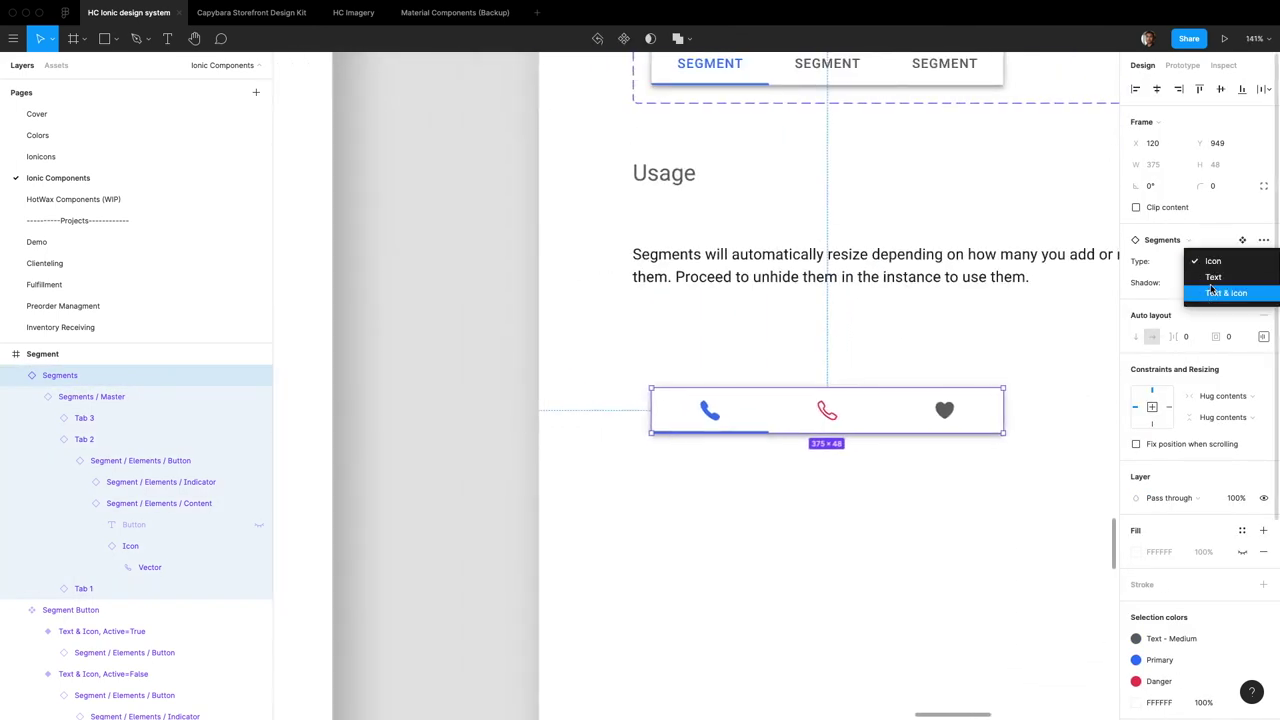
{"action": "left_click", "coordinate": [1212, 276]}
{"action": "left_click", "coordinate": [1200, 262]}
{"action": "left_click", "coordinate": [1215, 245]}
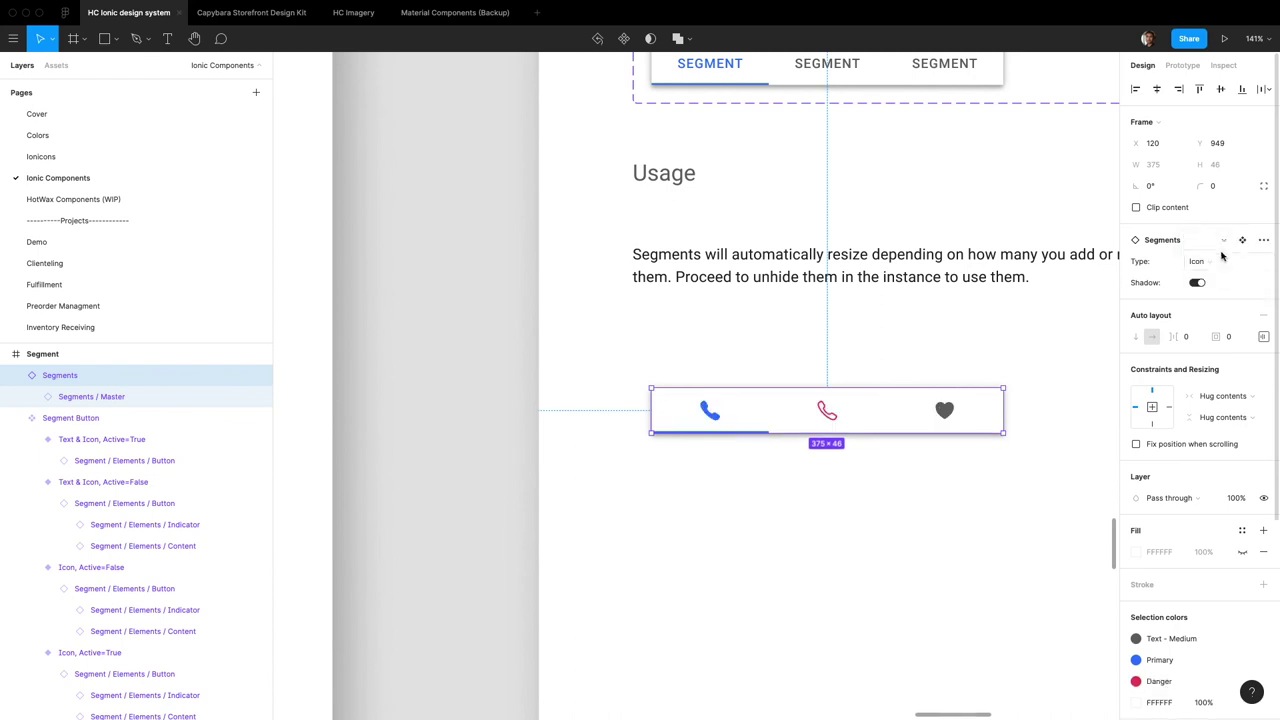
{"action": "left_click", "coordinate": [1200, 261]}
{"action": "left_click", "coordinate": [1215, 291]}
{"action": "scroll", "coordinate": [957, 428], "scroll_direction": "right", "scroll_amount": 3}
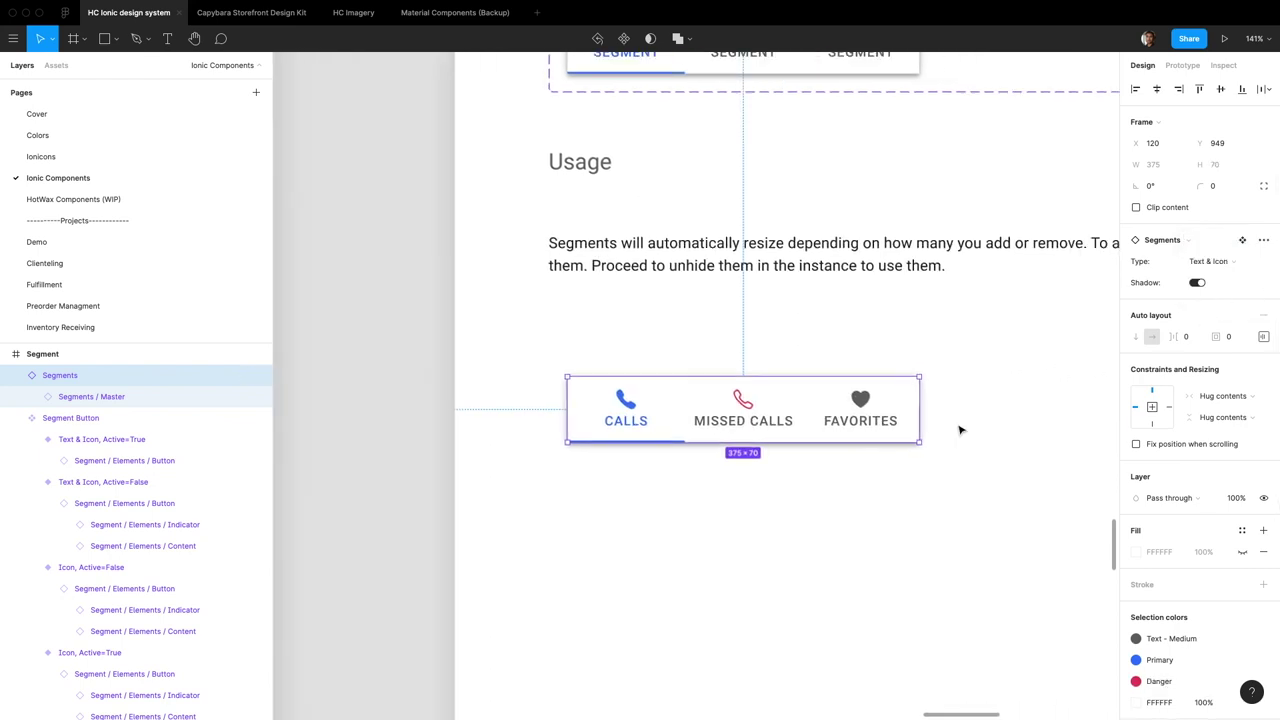
{"action": "double_click", "coordinate": [675, 413]}
{"action": "left_click", "coordinate": [716, 403]}
{"action": "left_click", "coordinate": [855, 412], "text": "shift"}
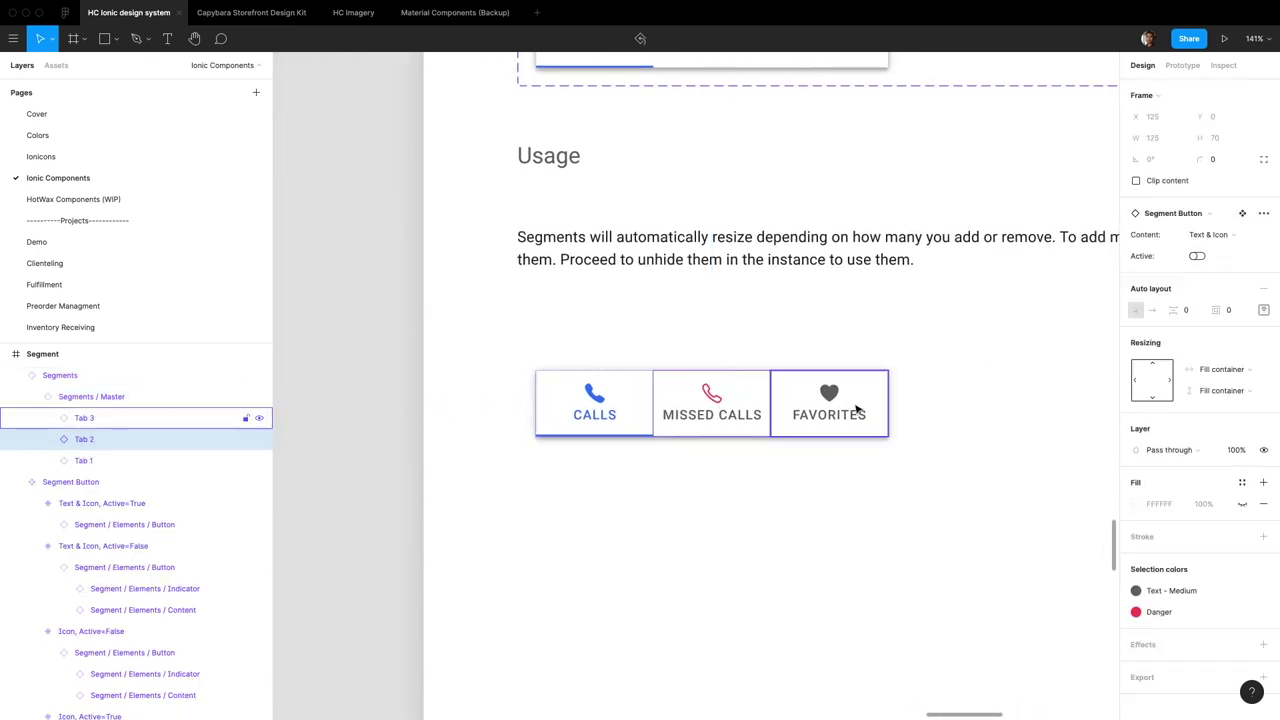
{"action": "left_click", "coordinate": [1211, 230]}
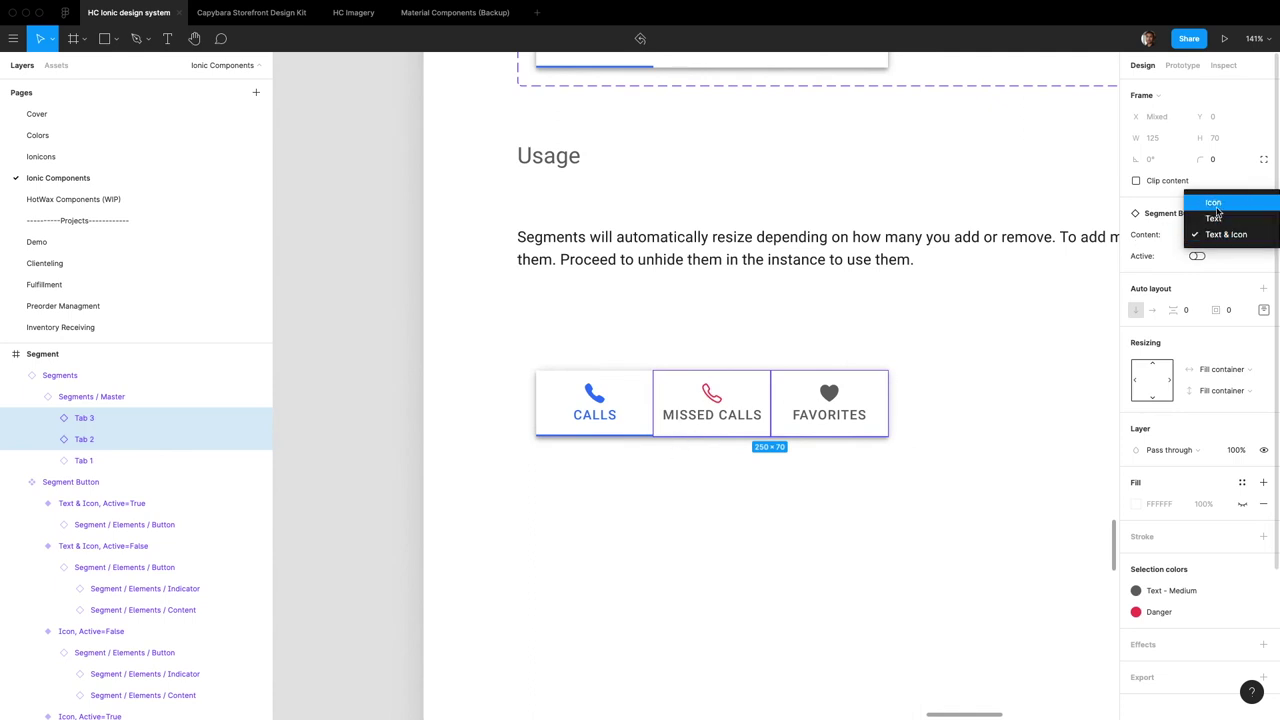
{"action": "left_click", "coordinate": [1214, 203]}
{"action": "left_click", "coordinate": [1211, 241]}
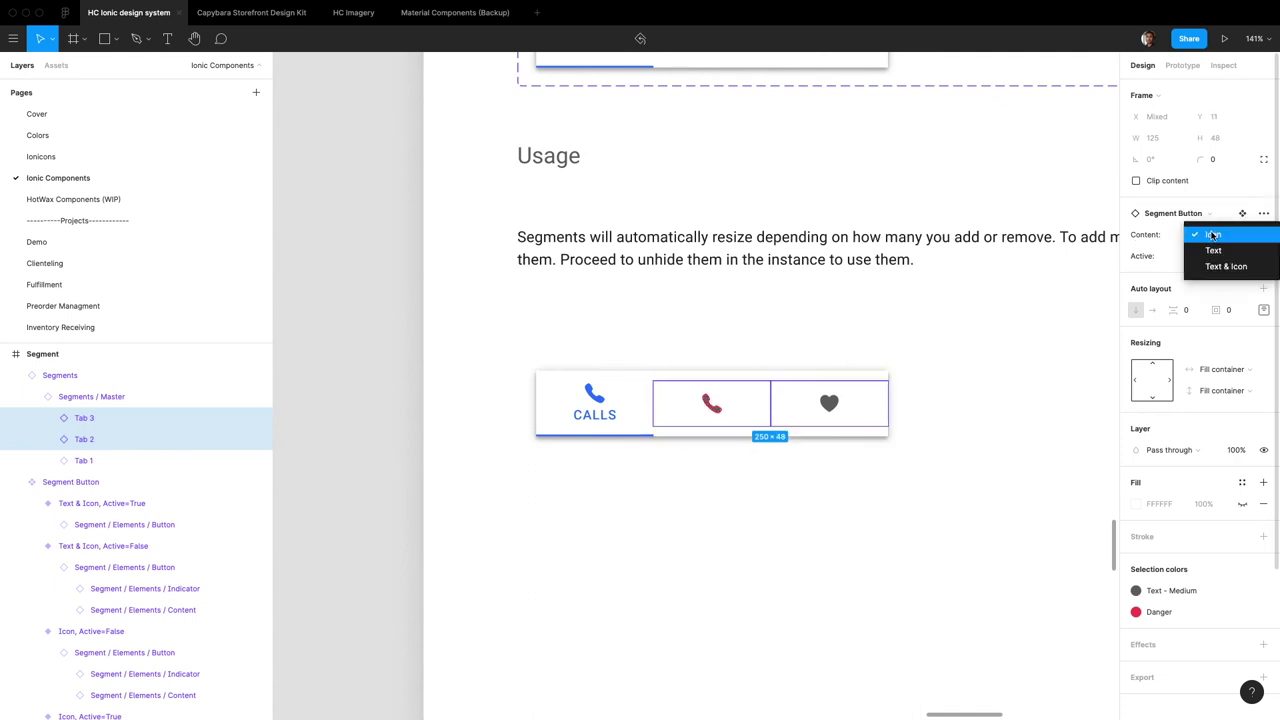
{"action": "left_click", "coordinate": [1217, 250]}
{"action": "left_click", "coordinate": [1219, 235]}
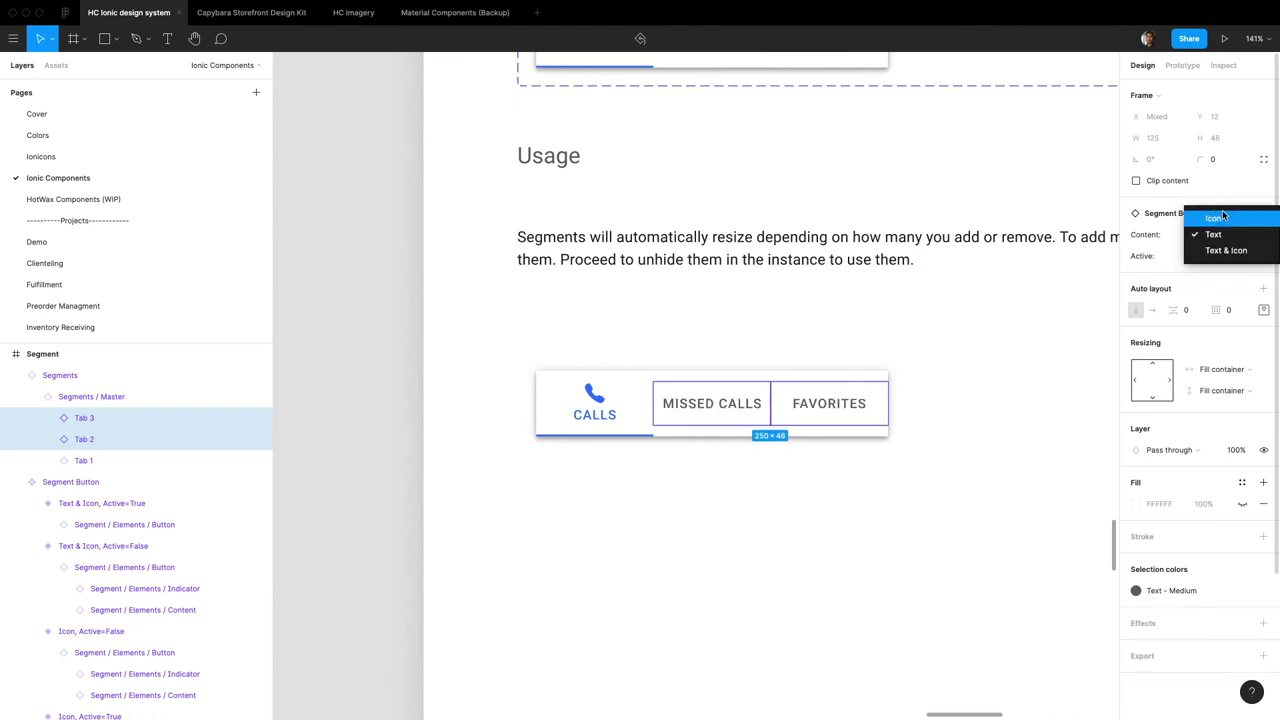
{"action": "left_click", "coordinate": [1214, 218]}
{"action": "left_click", "coordinate": [1219, 236]}
{"action": "left_click", "coordinate": [1220, 267]}
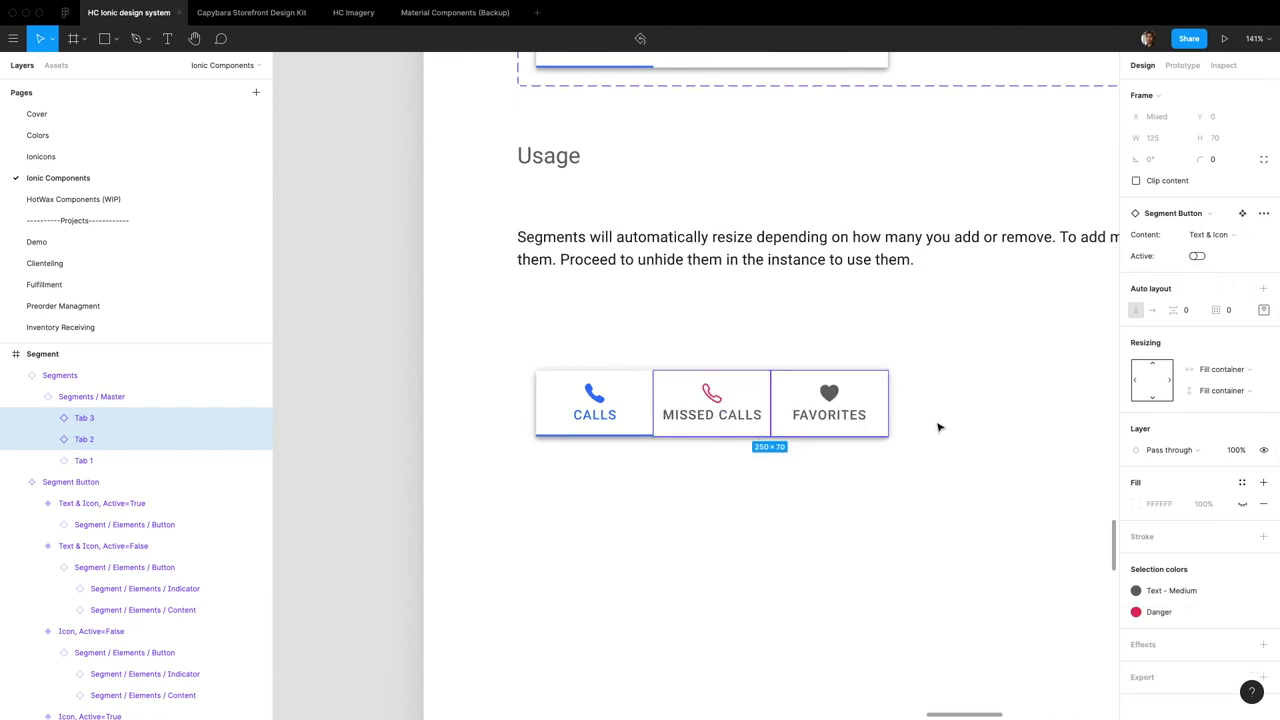
{"action": "left_click", "coordinate": [670, 444]}
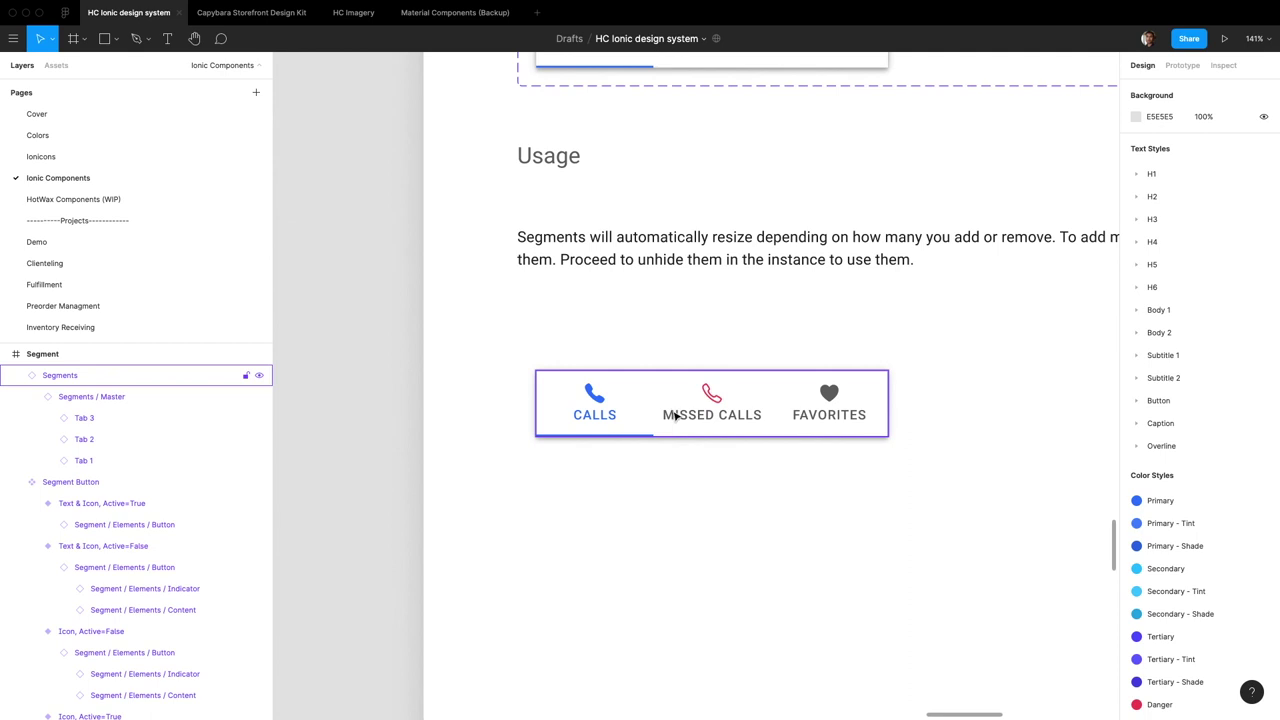
Widen the Segments instance and set its inner master frame's width to Fill container
{"action": "scroll", "coordinate": [686, 418], "scroll_direction": "down", "scroll_amount": 6}
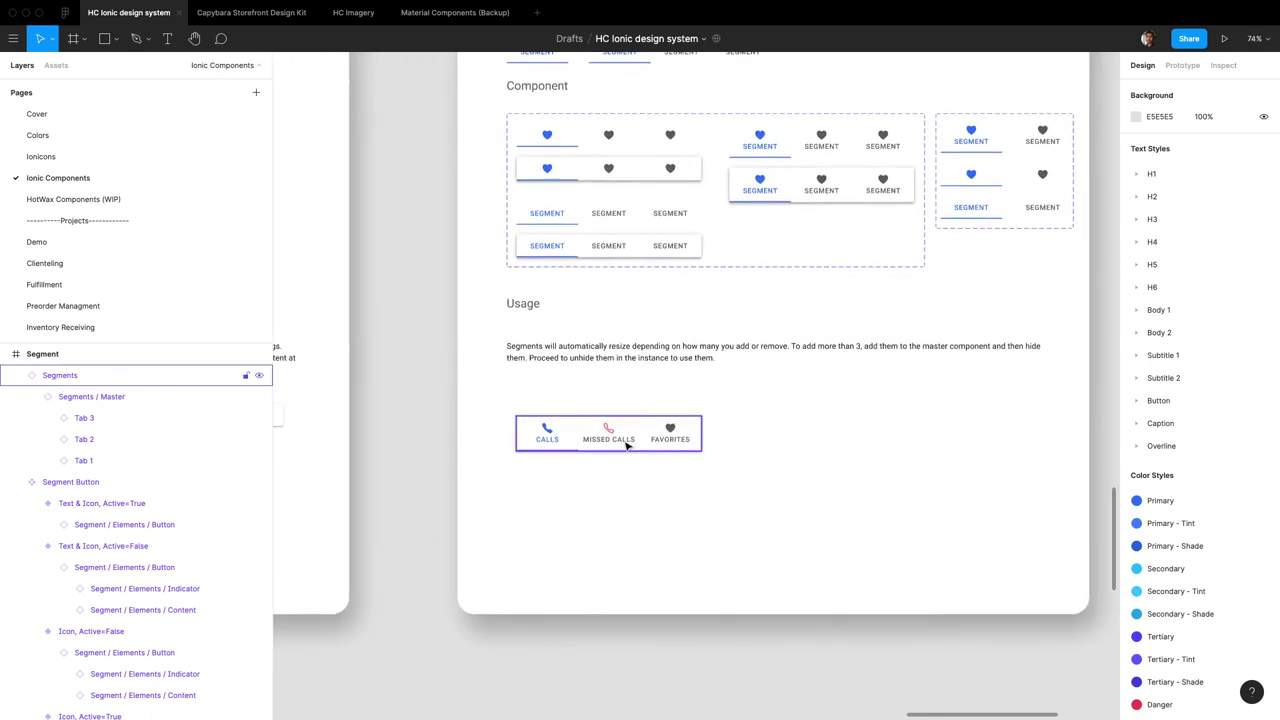
{"action": "left_click", "coordinate": [670, 441]}
{"action": "left_click_drag", "start_coordinate": [708, 433], "coordinate": [673, 436]}
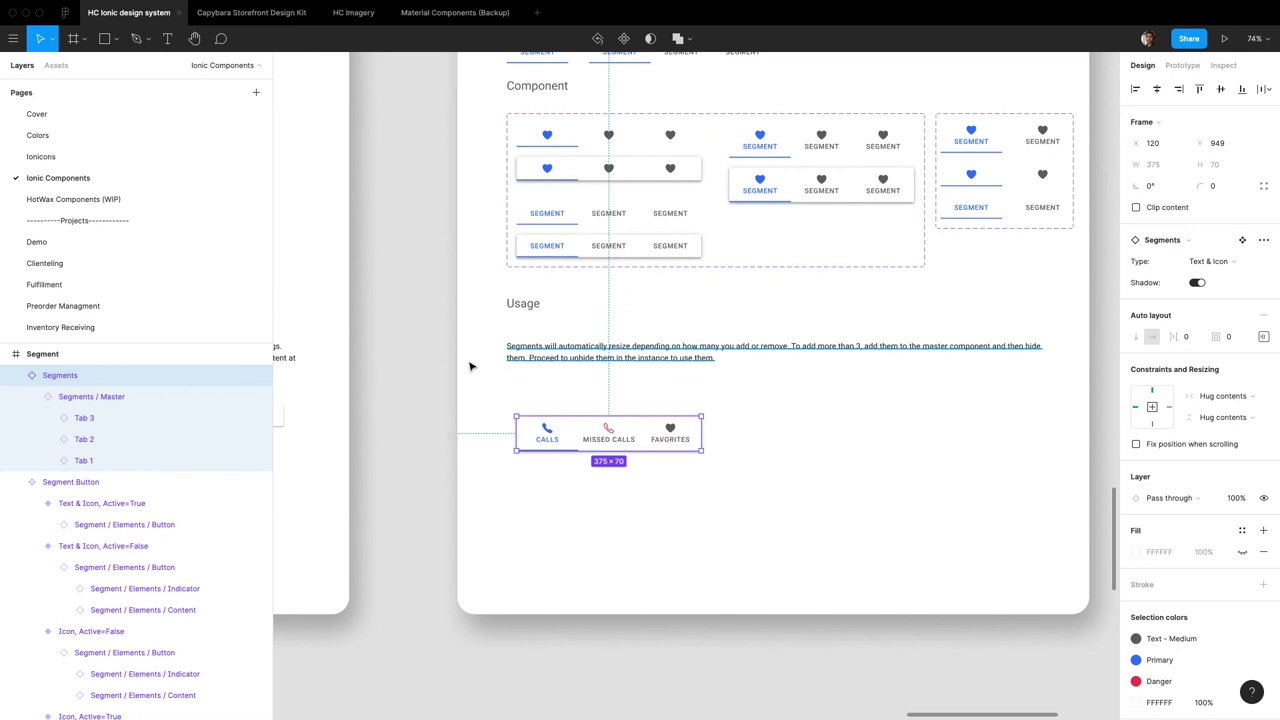
{"action": "key", "text": "Return"}
{"action": "left_click", "coordinate": [1220, 326]}
{"action": "left_click", "coordinate": [1224, 358]}
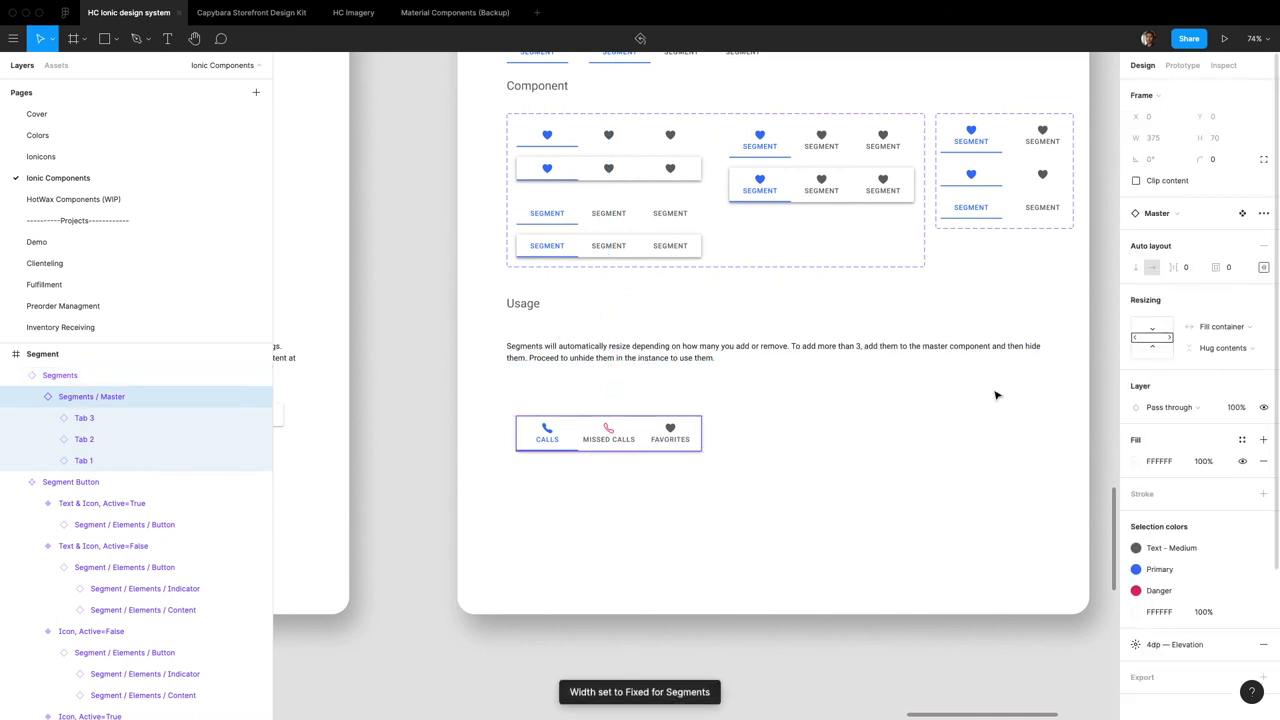
{"action": "left_click", "coordinate": [994, 394]}
{"action": "left_click", "coordinate": [640, 432]}
{"action": "mouse_move", "coordinate": [702, 437]}
{"action": "left_mouse_down"}
{"action": "mouse_move", "coordinate": [824, 440]}
{"action": "mouse_move", "coordinate": [677, 443]}
{"action": "mouse_move", "coordinate": [1103, 454]}
{"action": "mouse_move", "coordinate": [702, 449]}
{"action": "left_mouse_up"}
Switch the instance's Type to Text, then toggle Shadow off and back on
{"action": "left_click", "coordinate": [1227, 261]}
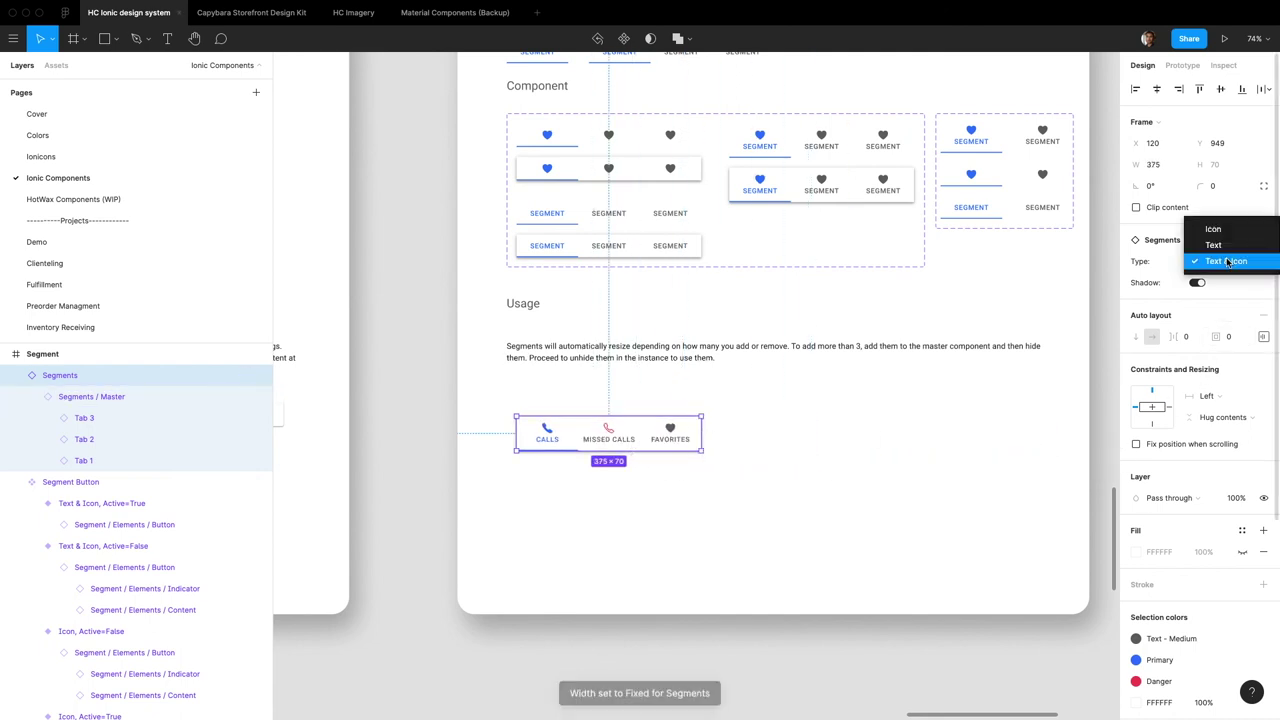
{"action": "left_click", "coordinate": [1229, 245]}
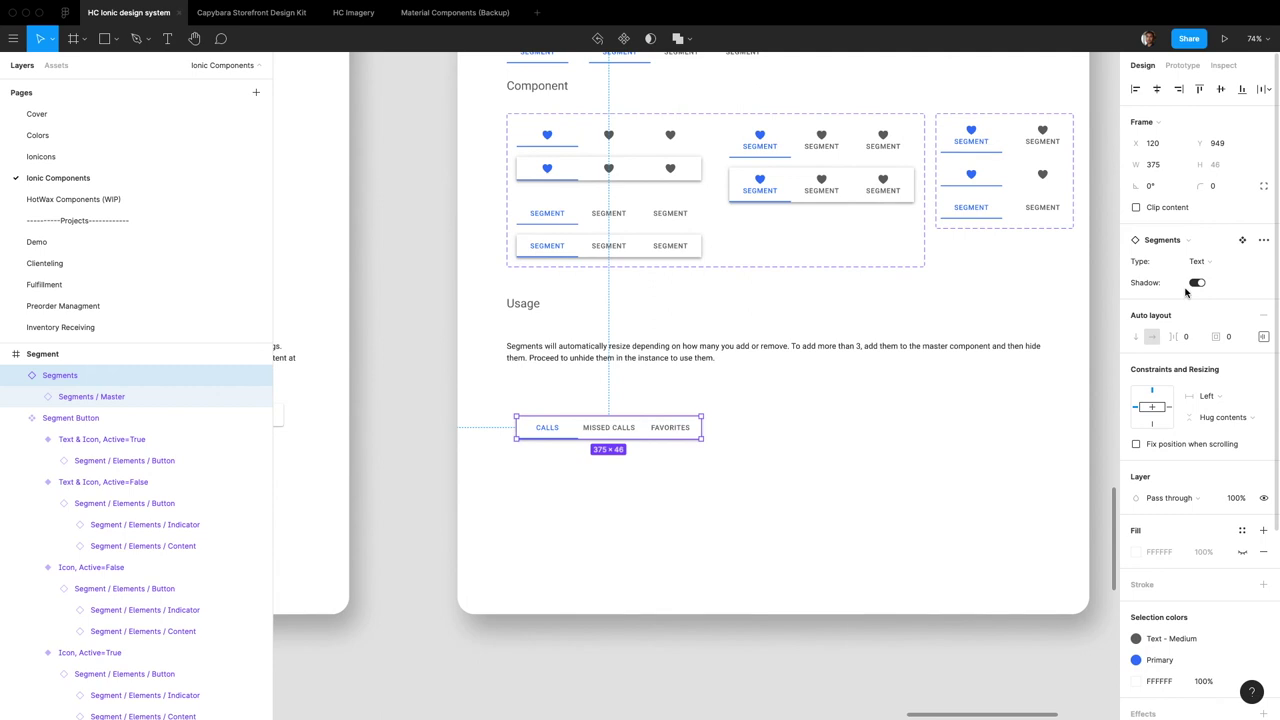
{"action": "left_click", "coordinate": [1197, 284]}
{"action": "left_click", "coordinate": [1197, 284]}
{"action": "scroll", "coordinate": [770, 410], "scroll_direction": "up", "scroll_amount": 3}
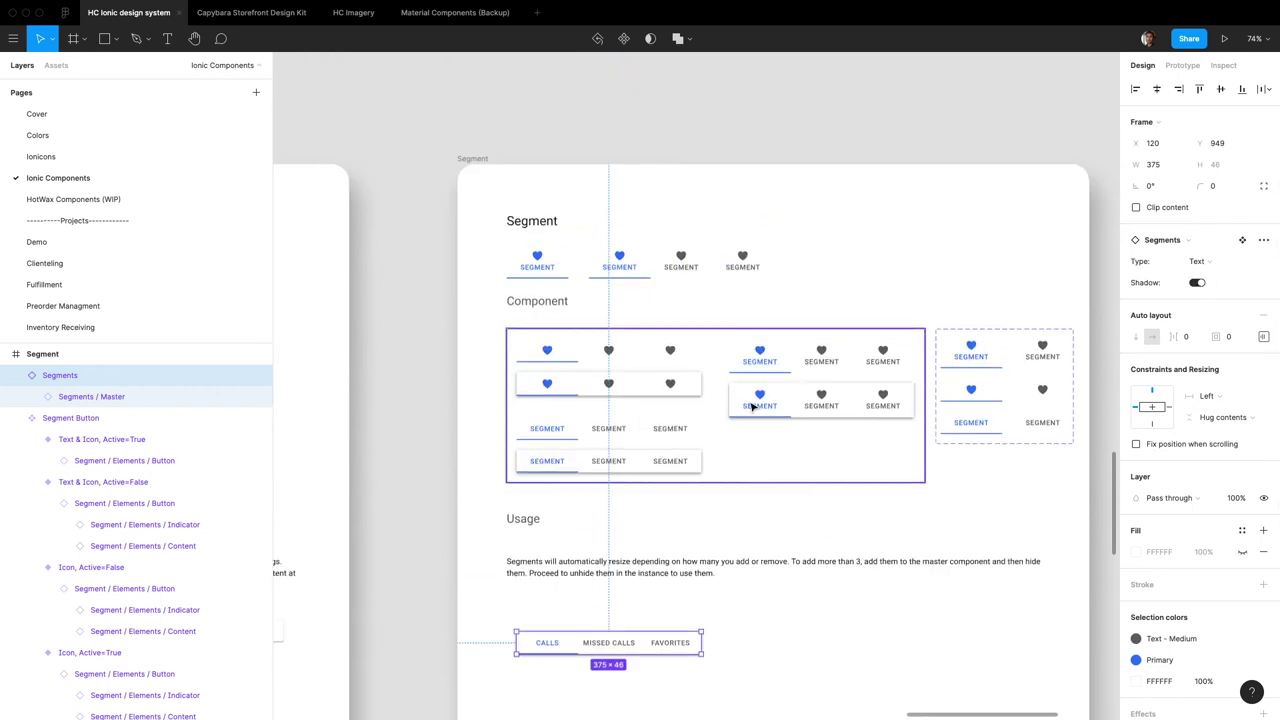
{"action": "scroll", "coordinate": [632, 542], "scroll_direction": "down", "scroll_amount": 3}
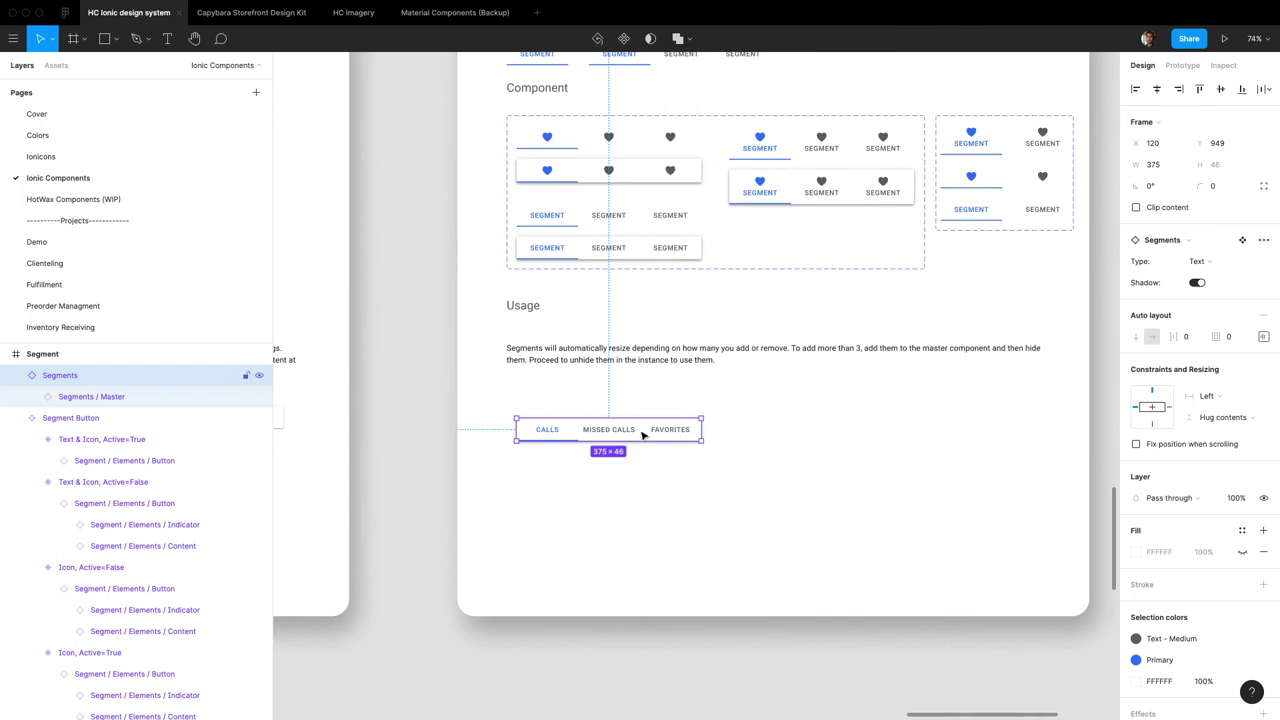
Delete the selected Segments instance, leaving only the Usage explanation text
{"action": "key", "text": "Delete"}
{"action": "scroll", "coordinate": [643, 437], "scroll_direction": "right", "scroll_amount": 5}
{"action": "scroll", "coordinate": [643, 440], "scroll_direction": "left", "scroll_amount": 3}
{"action": "scroll", "coordinate": [640, 440], "scroll_direction": "up", "scroll_amount": 4}
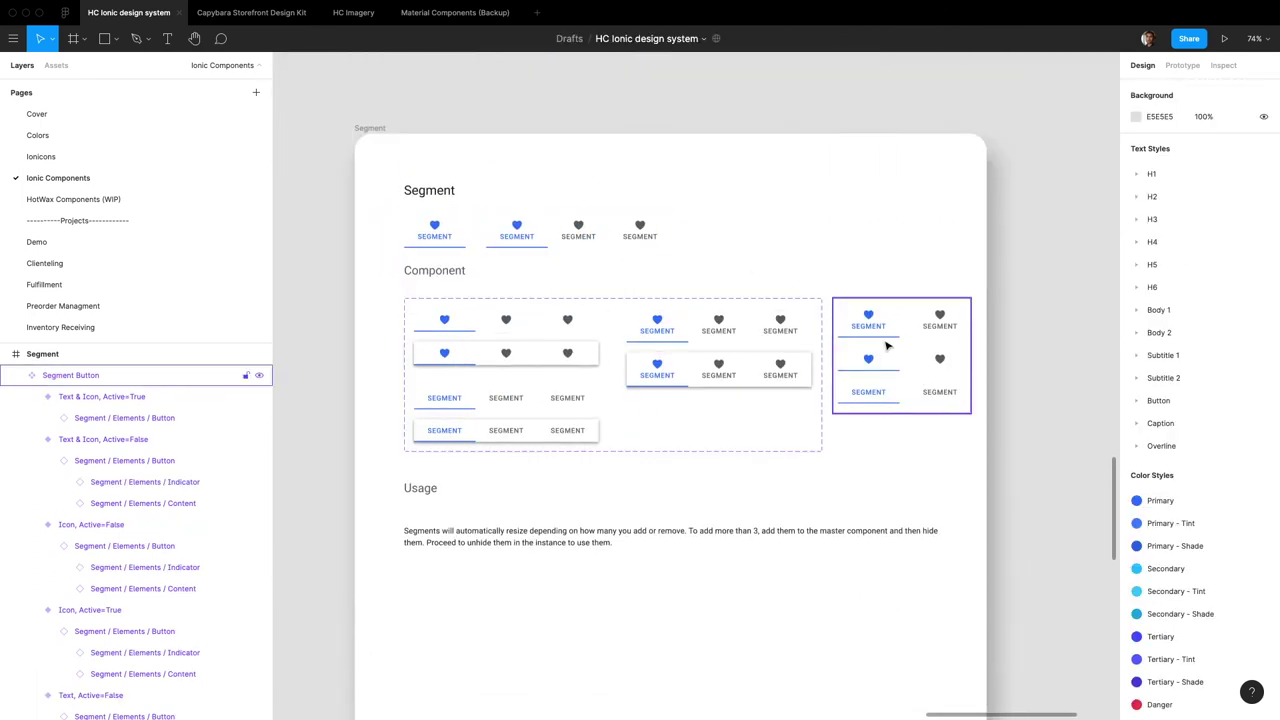
{"action": "double_click", "coordinate": [439, 240]}
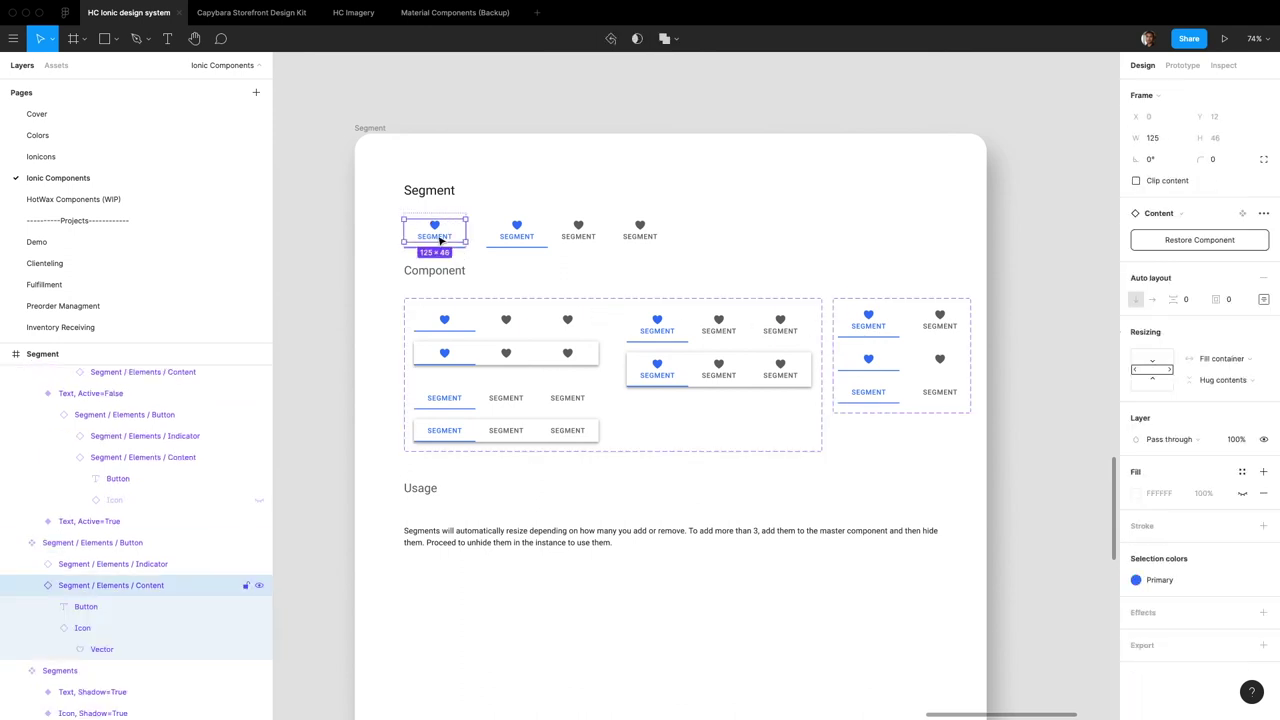
{"action": "left_click", "coordinate": [437, 238]}
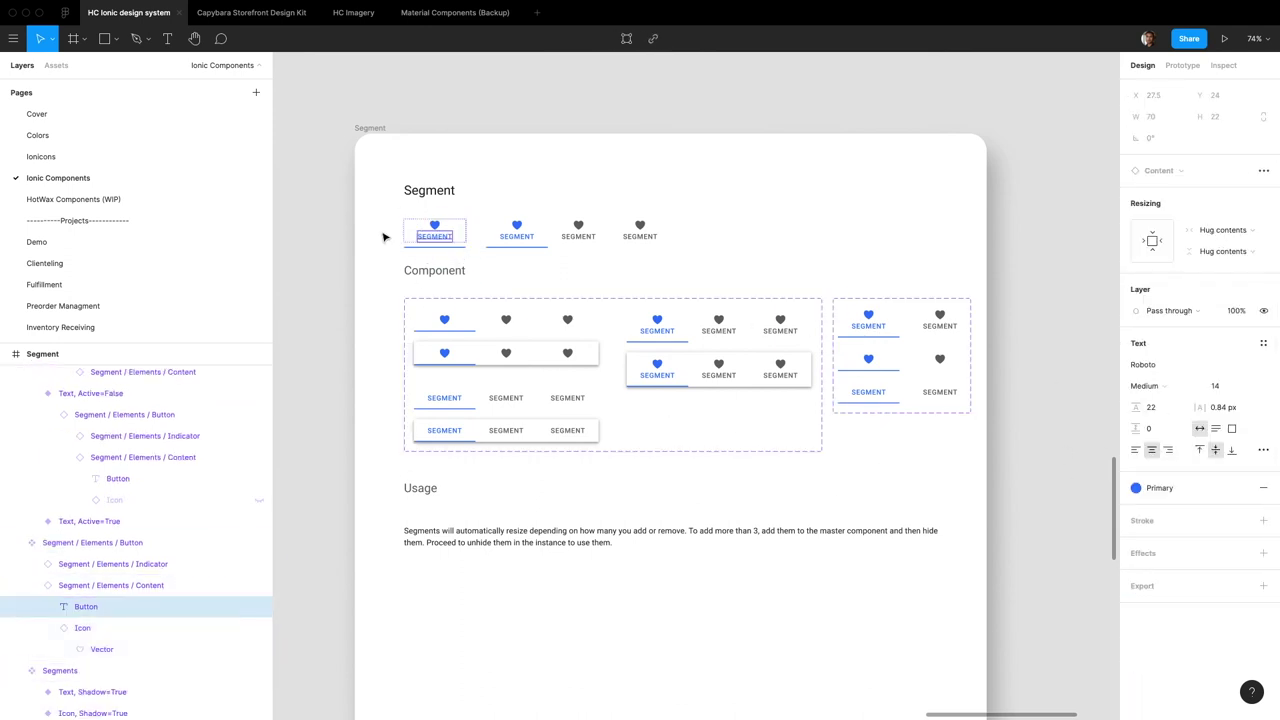
{"action": "left_click", "coordinate": [1264, 370]}
{"action": "left_click", "coordinate": [1205, 490]}
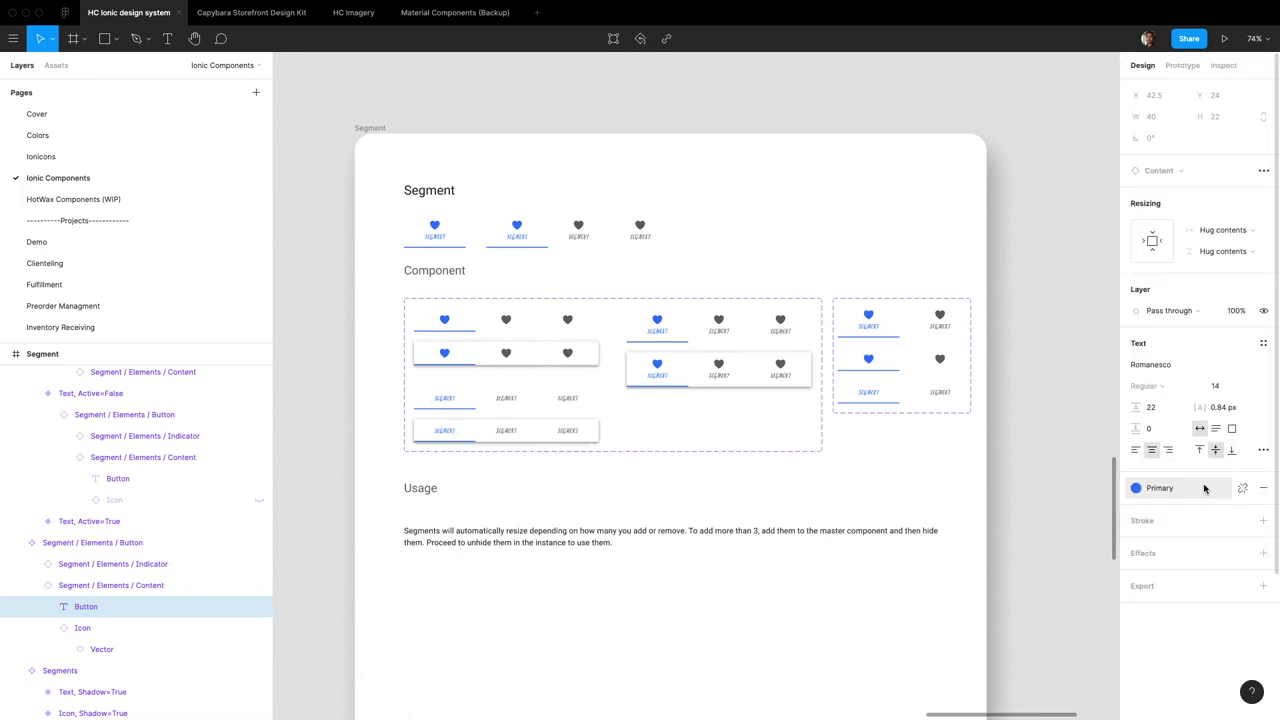
{"action": "key", "text": "ctrl+z"}
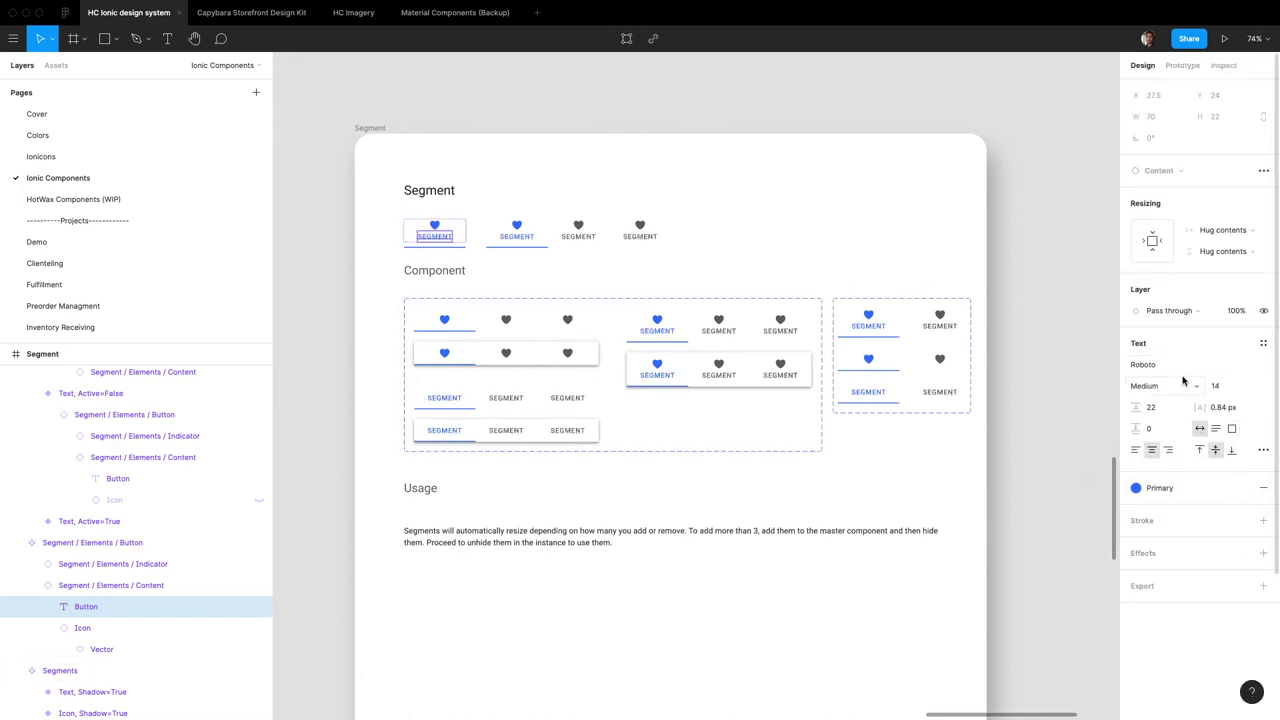
{"action": "key", "text": "Escape"}
{"action": "left_click", "coordinate": [1166, 412]}
{"action": "key", "text": "Up"}
{"action": "key", "text": "Up"}
{"action": "key", "text": "Up"}
{"action": "key", "text": "Up"}
{"action": "key", "text": "Up"}
{"action": "key", "text": "Up"}
{"action": "key", "text": "Up"}
{"action": "key", "text": "Up"}
{"action": "key", "text": "Up"}
{"action": "key", "text": "Up"}
{"action": "key", "text": "Up"}
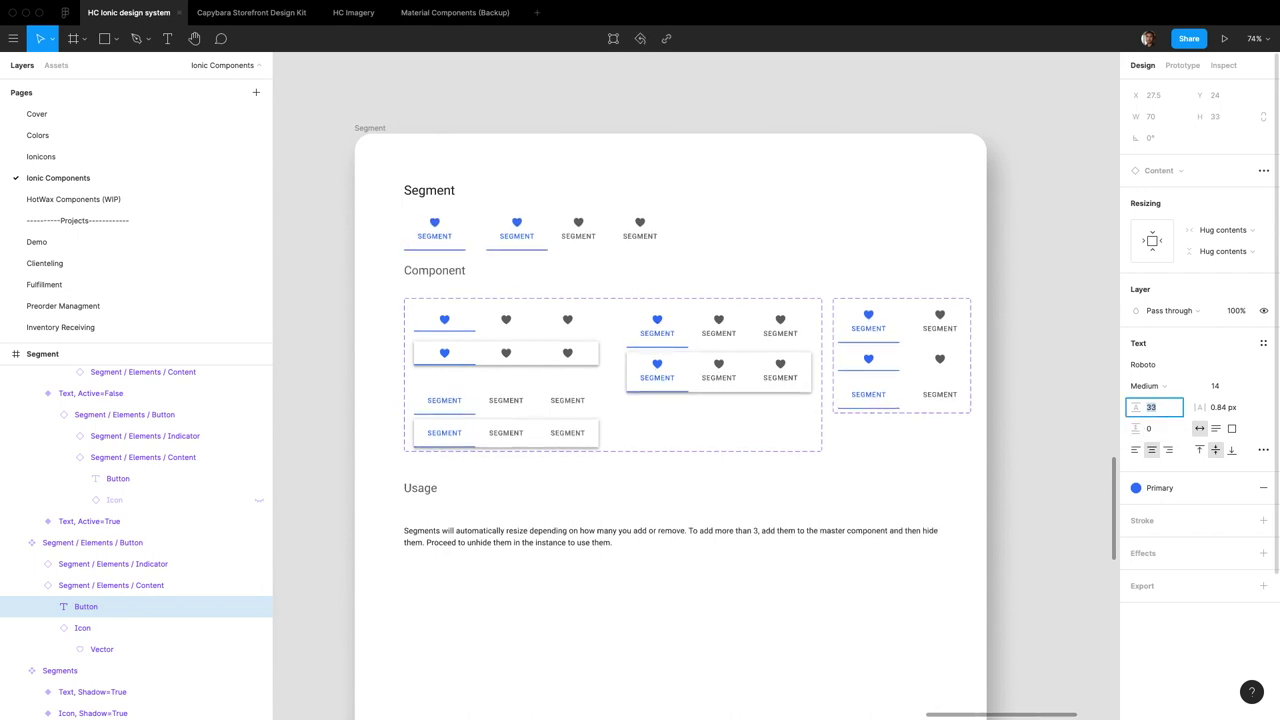
{"action": "key", "text": "Right"}
{"action": "key", "text": "BackSpace"}
{"action": "key", "text": "BackSpace"}
{"action": "type", "text": "22"}
{"action": "key", "text": "Escape"}
{"action": "key", "text": "Escape"}
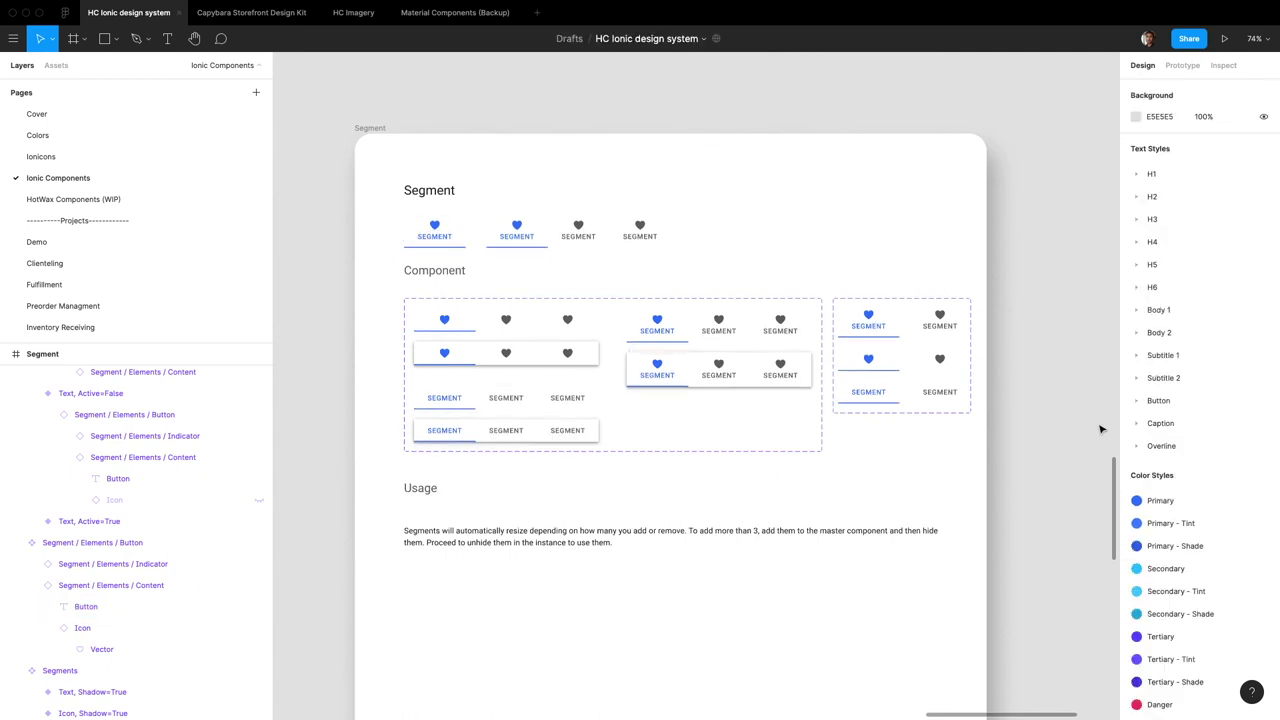